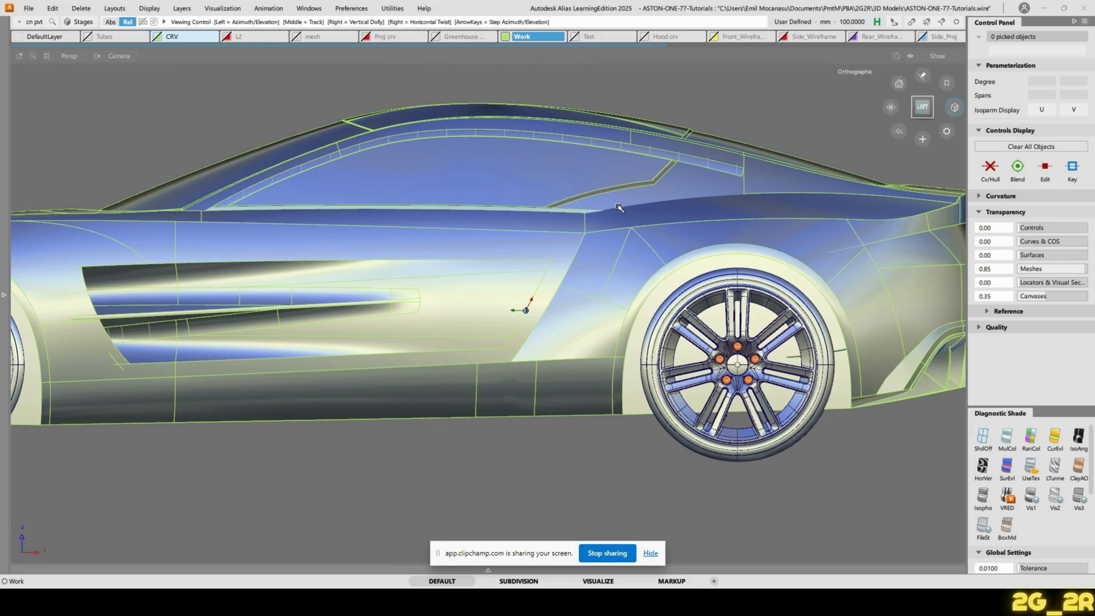
Show the reference mesh layer over the rear side window area and set the view to the left side
alt+shift+drag(621, 208, 677, 226)
alt+shift+right_drag(630, 165, 570, 238)
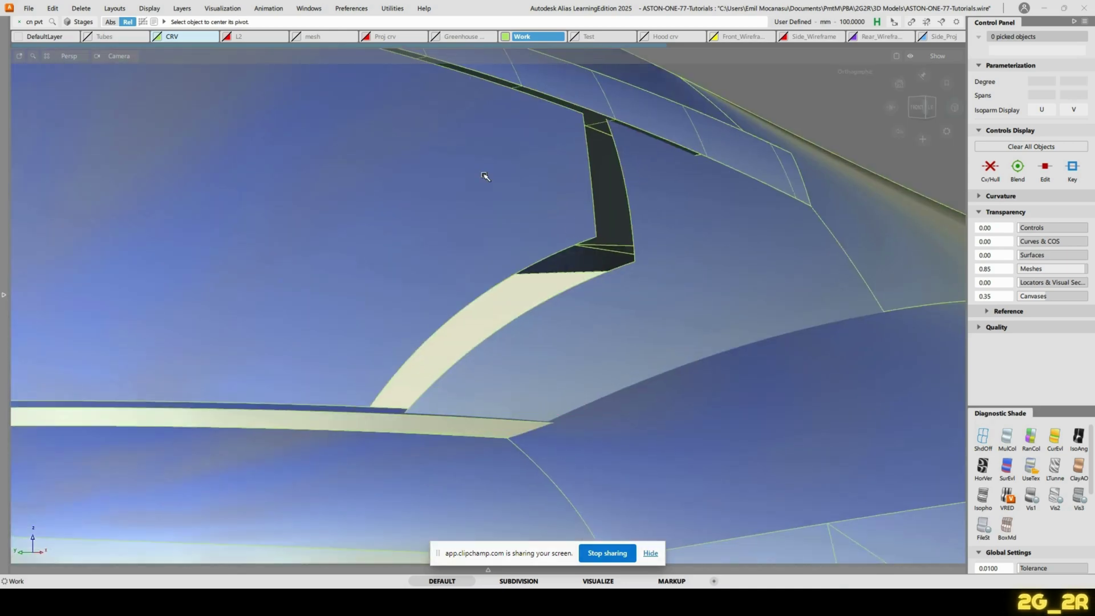
click(295, 36)
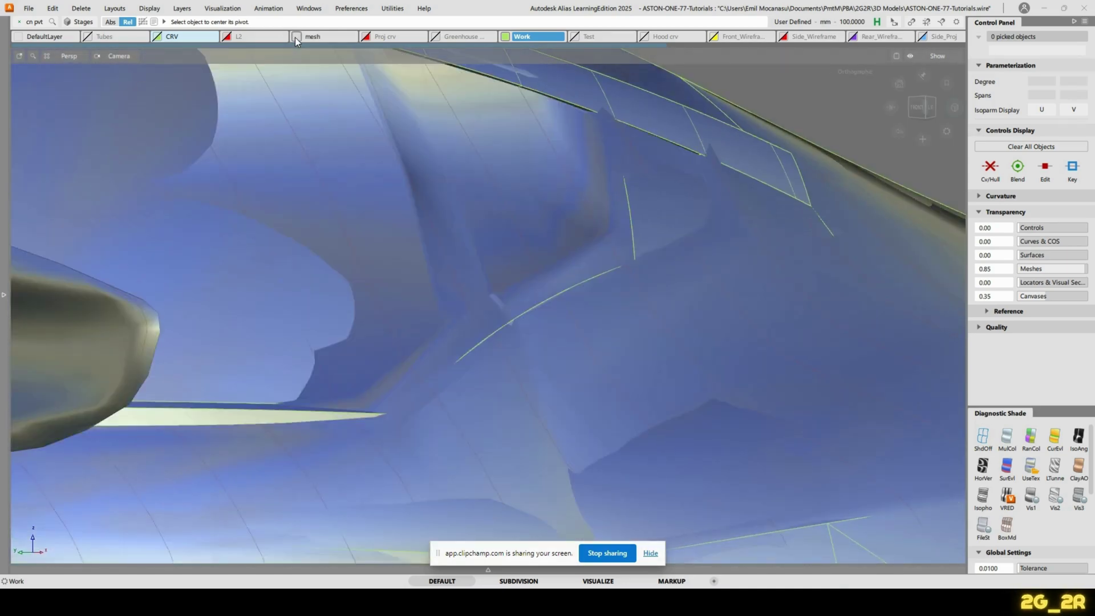
alt+shift+drag(533, 287, 276, 284)
alt+shift+drag(604, 188, 530, 183)
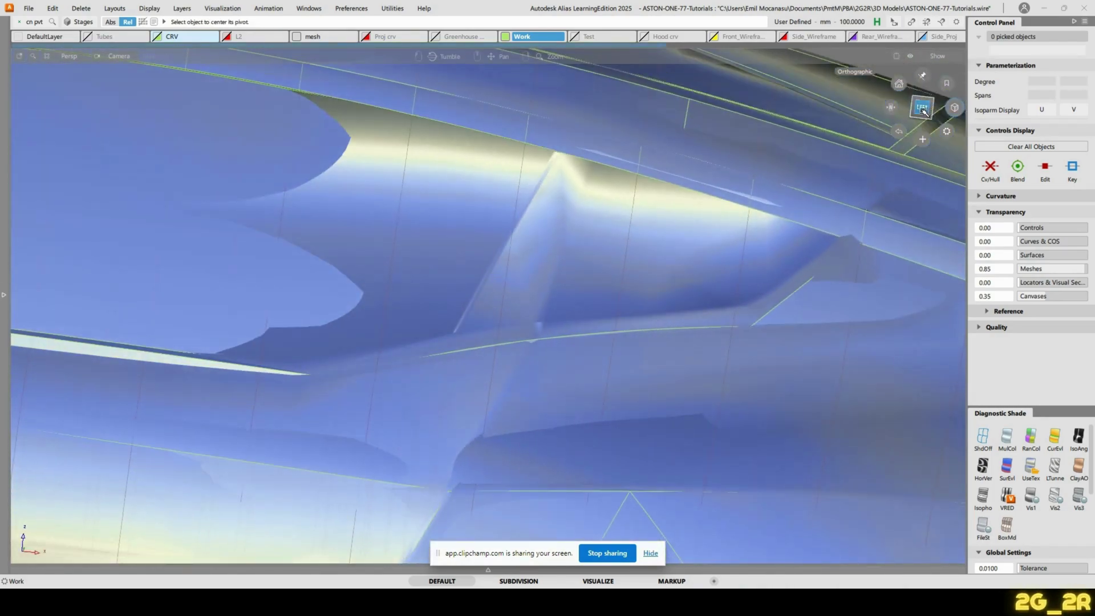
click(922, 109)
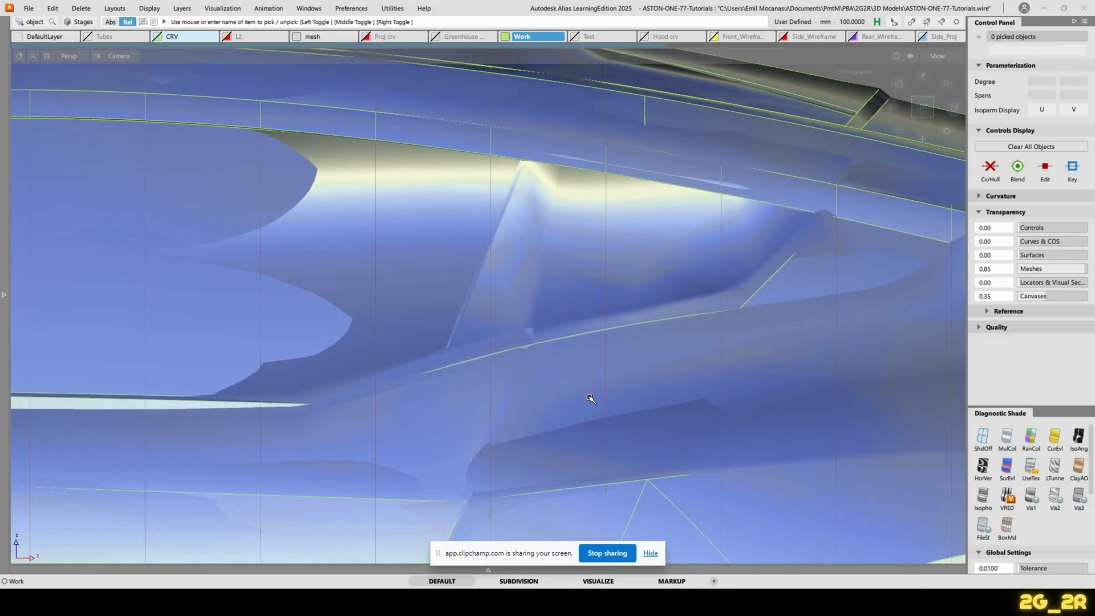
Isolate the reference mesh and examine the rear side window and pillar shape from several angles
click(581, 386)
ctrl+shift+drag(546, 312, 523, 127)
alt+shift+right_drag(809, 306, 718, 305)
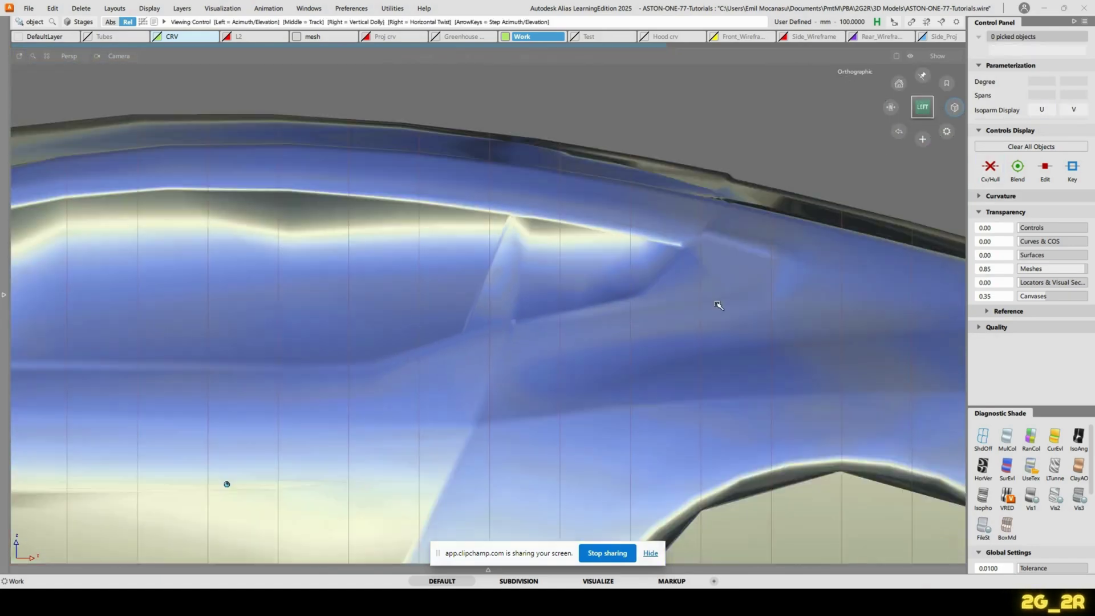
alt+shift+middle_drag(719, 305, 714, 340)
alt+shift+drag(747, 266, 811, 297)
alt+shift+right_drag(811, 296, 780, 261)
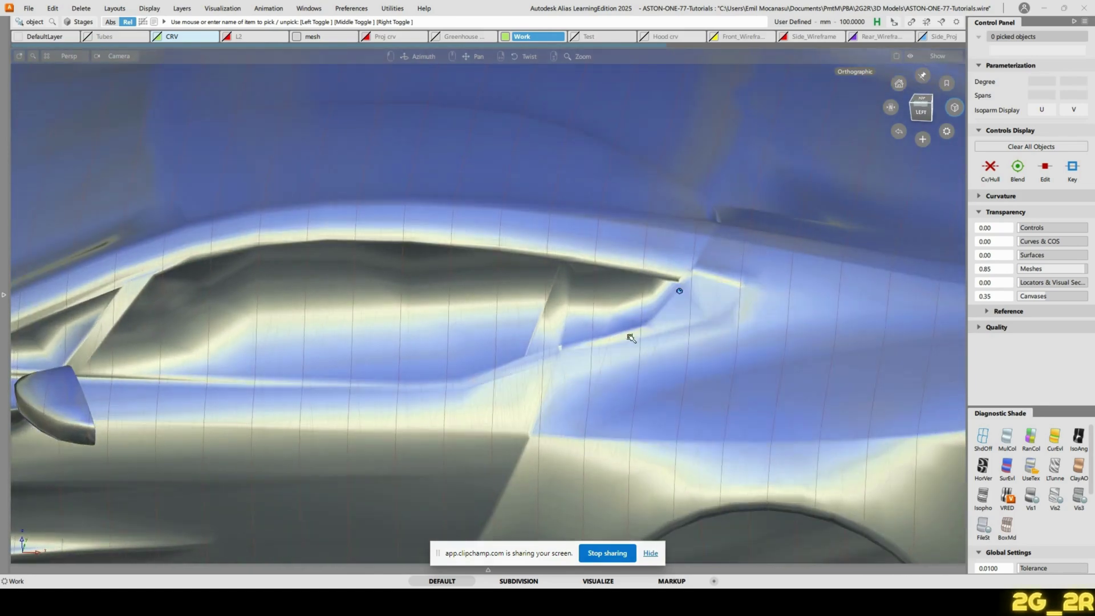
alt+shift+drag(576, 340, 701, 272)
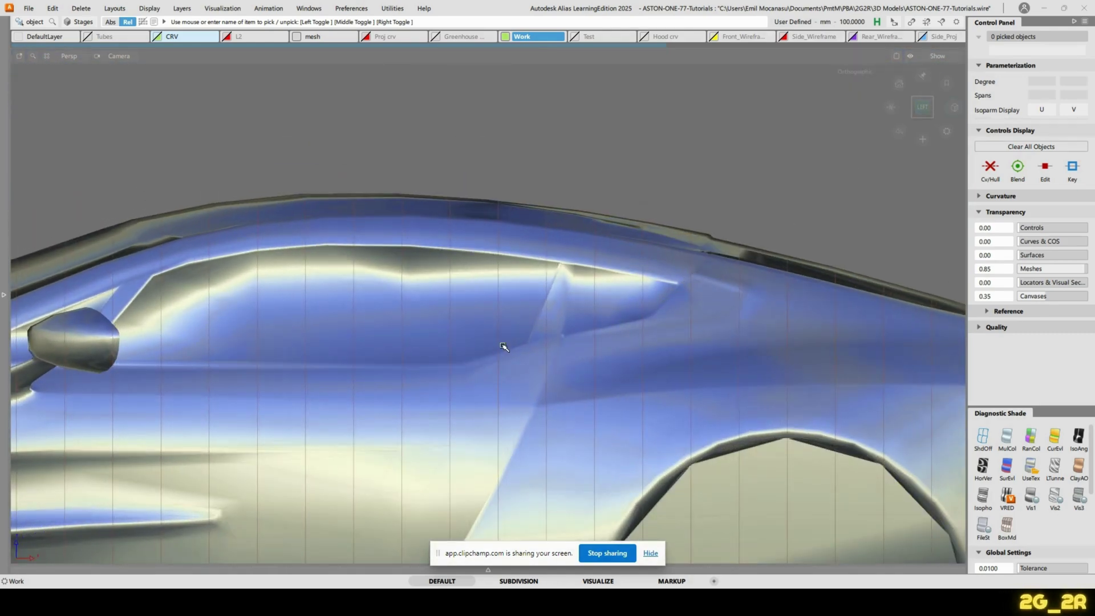
alt+shift+drag(679, 258, 587, 210)
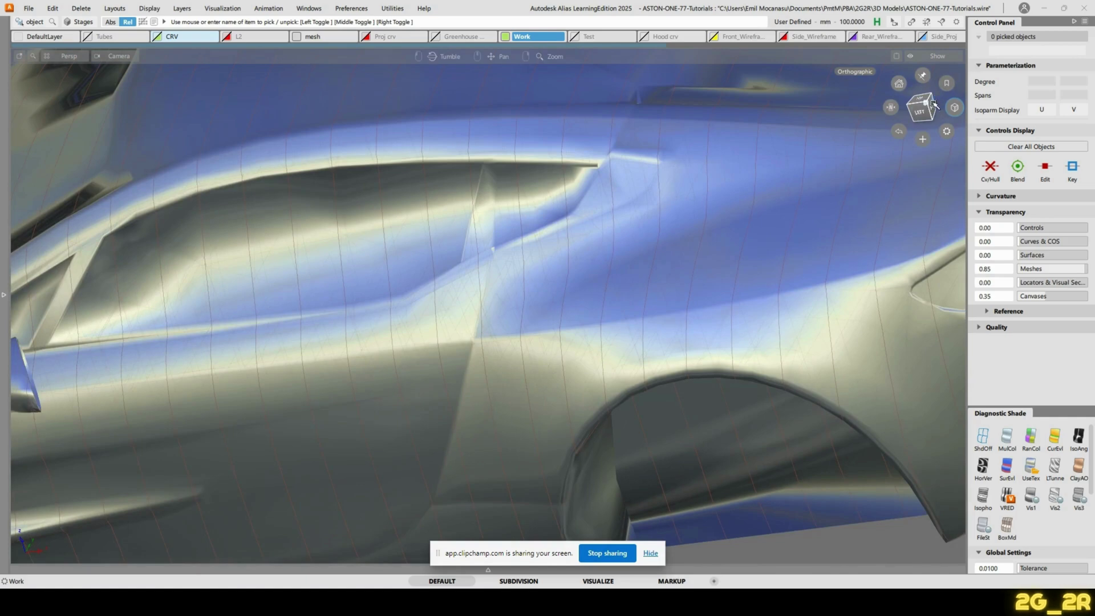
click(920, 115)
alt+shift+right_drag(650, 310, 677, 308)
alt+shift+middle_drag(677, 308, 465, 453)
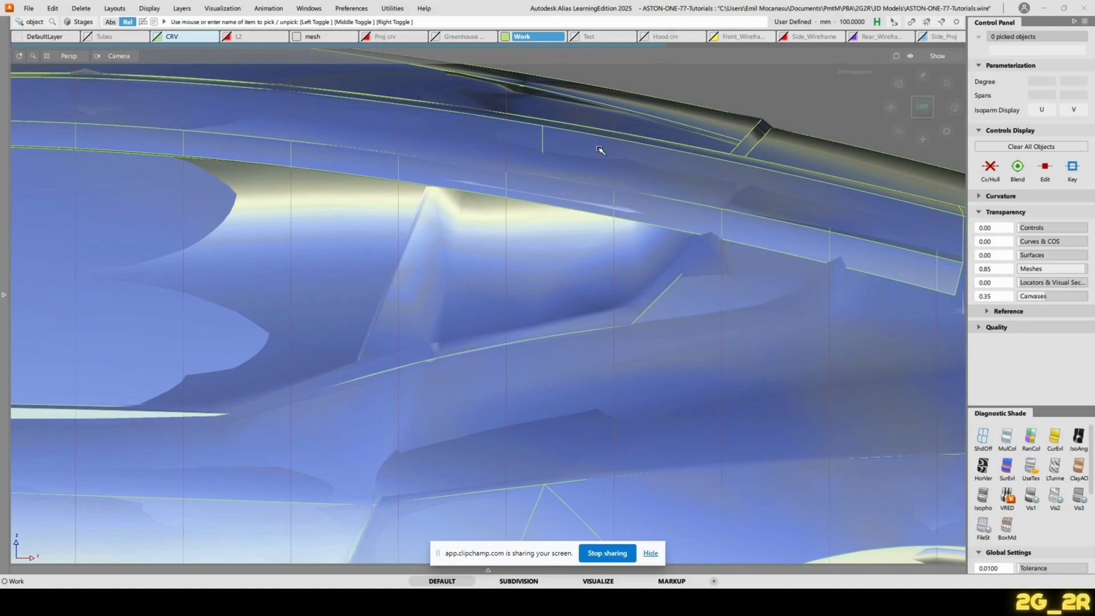
Turn off the diagnostic shading for the car surfaces and the reference mesh
alt+shift+middle_drag(399, 391, 583, 295)
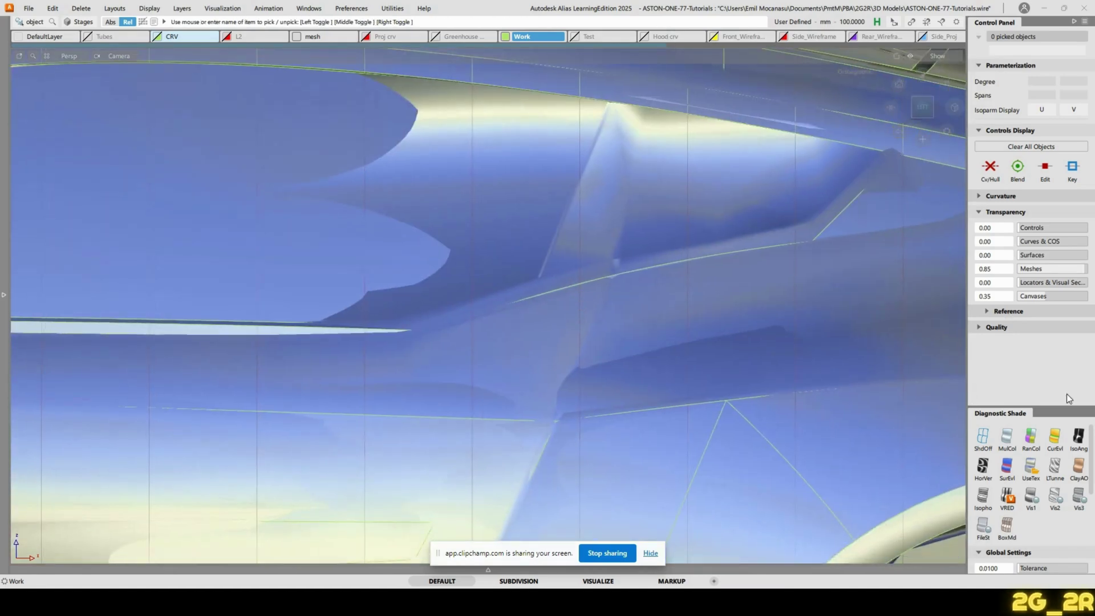
click(984, 447)
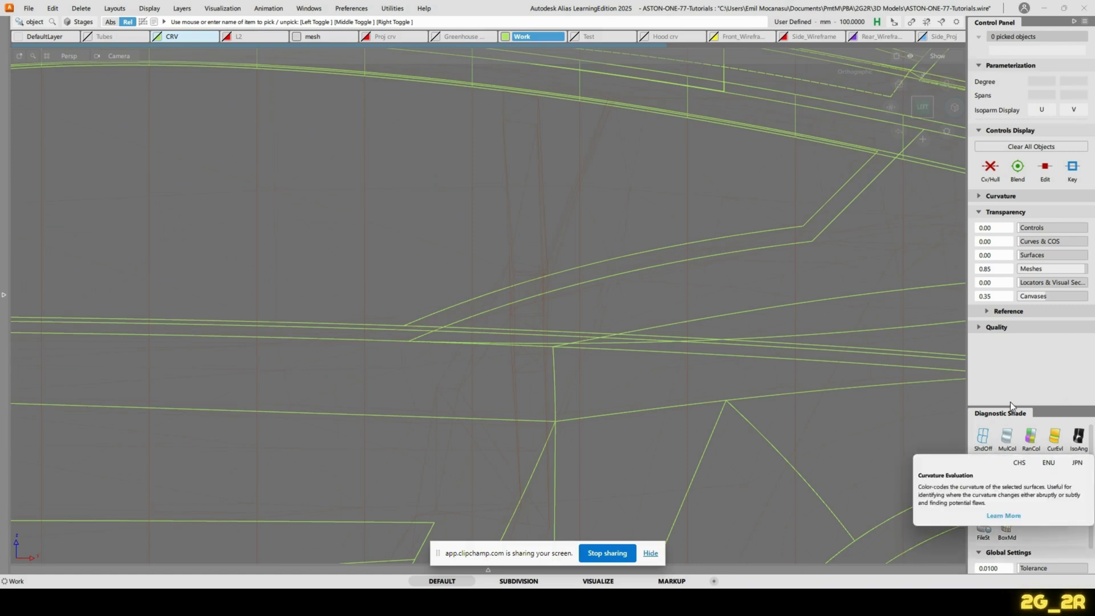
alt+shift+middle_drag(754, 202, 750, 206)
click(1031, 468)
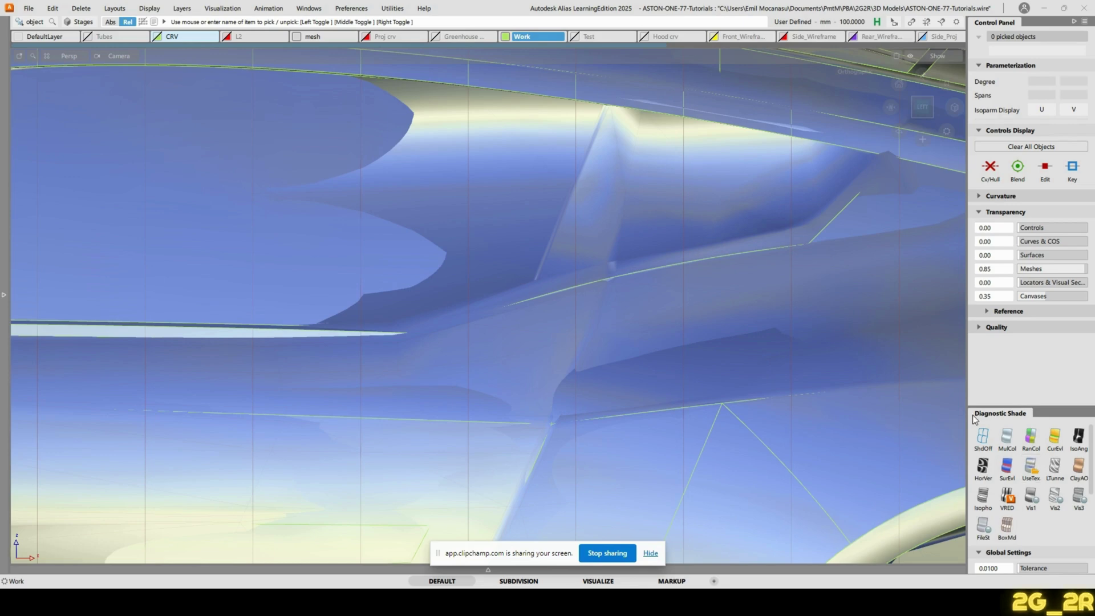
click(982, 438)
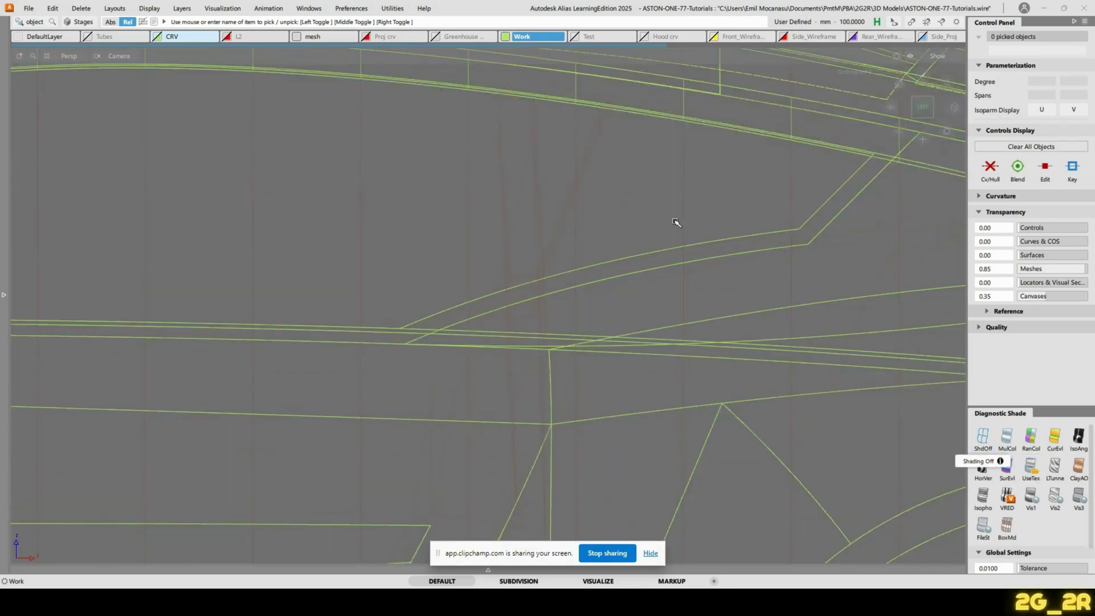
Isolate the side window surface together with the reference mesh, hiding all other geometry
ctrl+shift+drag(675, 223, 688, 248)
click(694, 245)
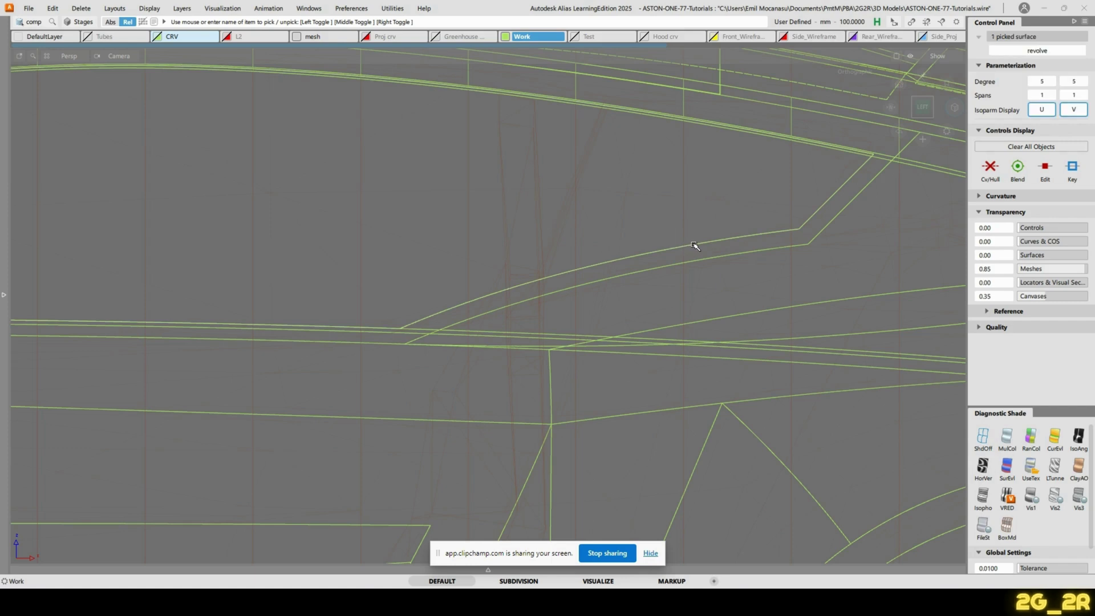
click(638, 268)
ctrl+shift+right_drag(640, 265, 723, 258)
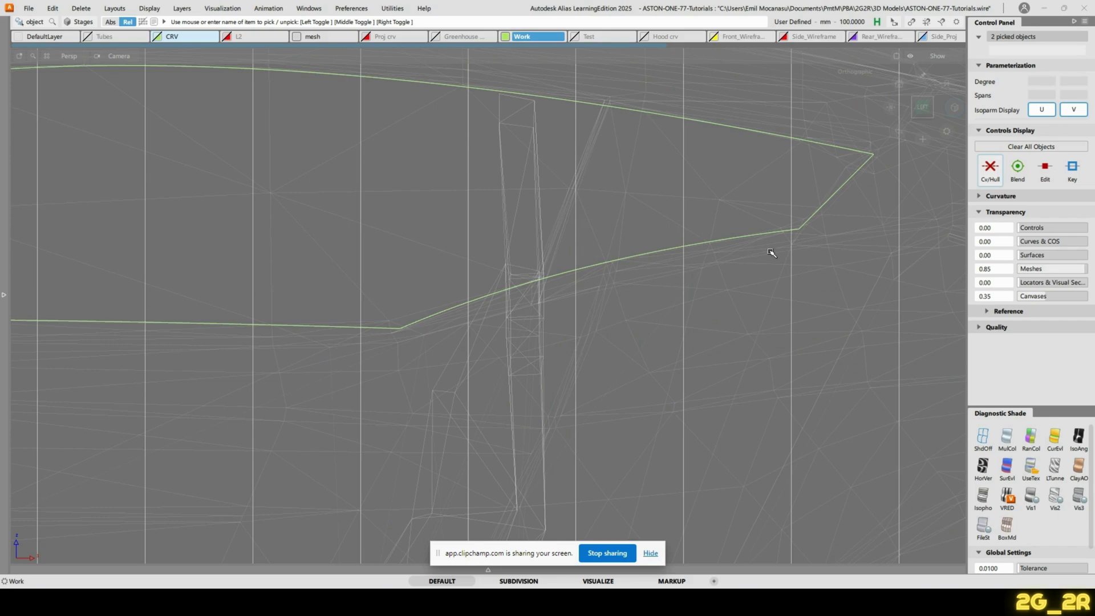
ctrl+shift+drag(854, 198, 914, 173)
alt+shift+middle_drag(861, 188, 749, 247)
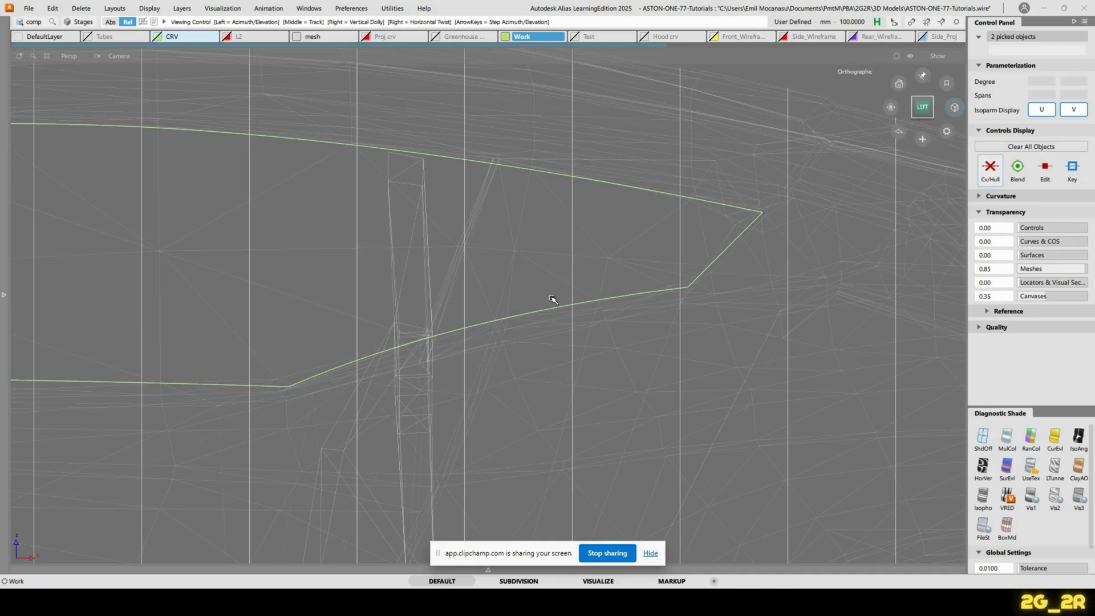
mouse_move(600, 298)
alt+shift+mouse_down()
mouse_move(770, 342)
mouse_move(829, 344)
mouse_move(777, 365)
mouse_move(795, 378)
mouse_move(824, 369)
mouse_move(779, 381)
mouse_move(713, 371)
mouse_move(673, 322)
mouse_move(652, 261)
alt+shift+mouse_up()
click(809, 203)
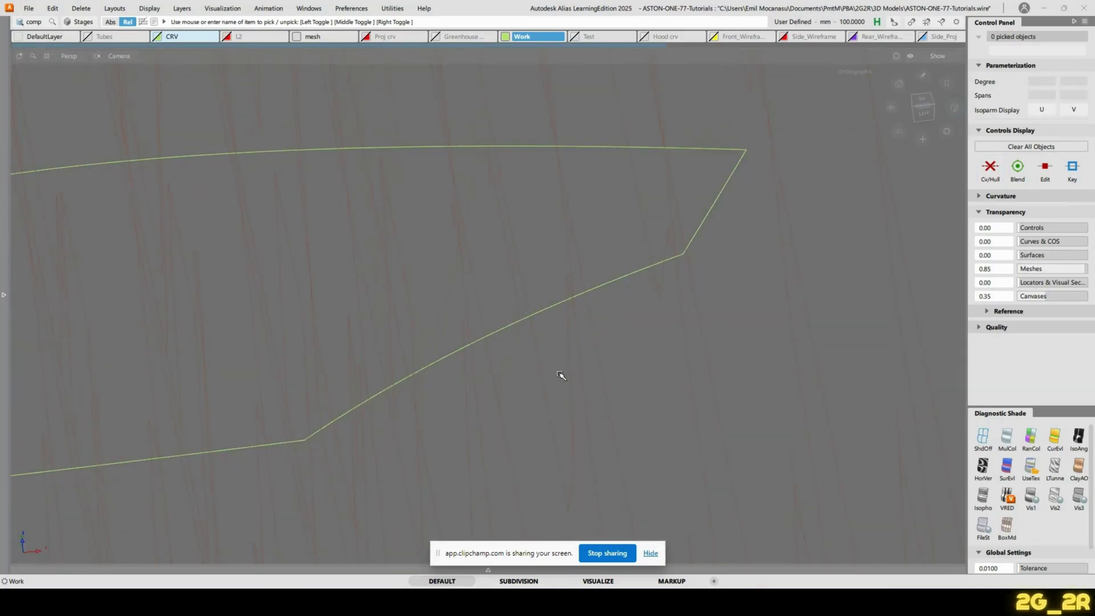
Add the rear quarter surface behind the side window to the isolated geometry
alt+shift+drag(561, 375, 477, 355)
ctrl+shift+click(477, 355)
ctrl+shift+click(488, 384)
click(694, 286)
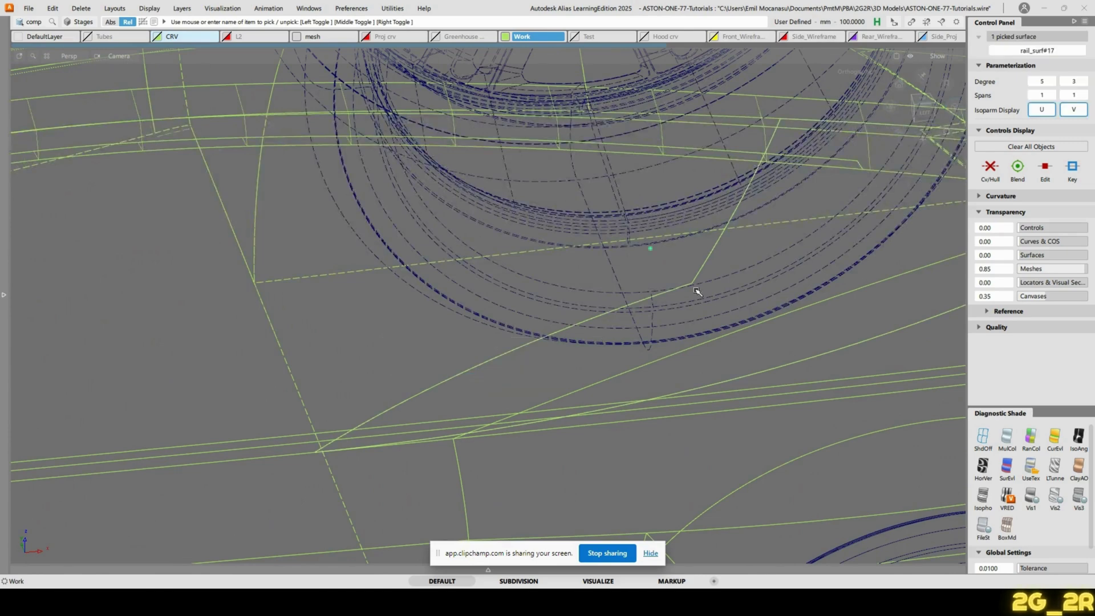
alt+shift+drag(695, 287, 739, 328)
click(713, 282)
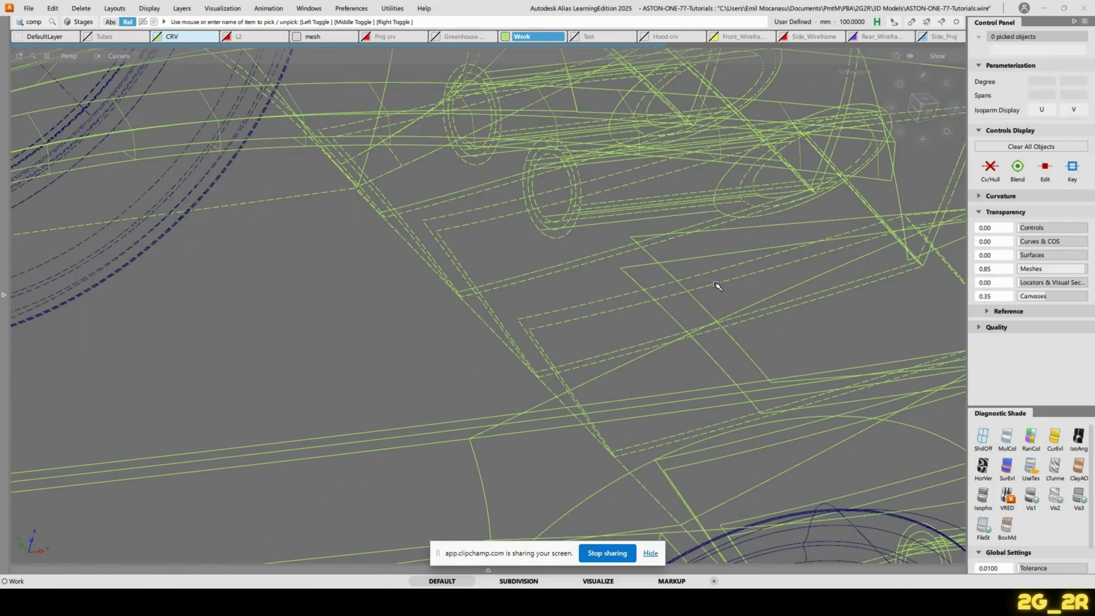
ctrl+shift+click(586, 381)
Display X axis aligned cross sections on the side window and rear quarter surfaces
click(580, 413)
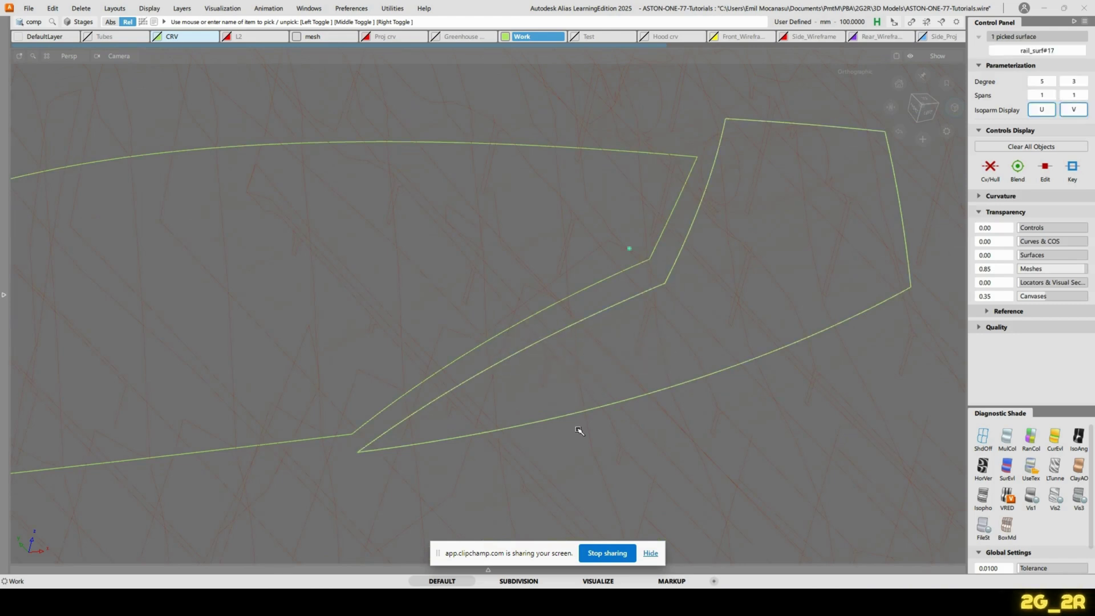
alt+shift+drag(580, 430, 574, 320)
key(ctrl+x)
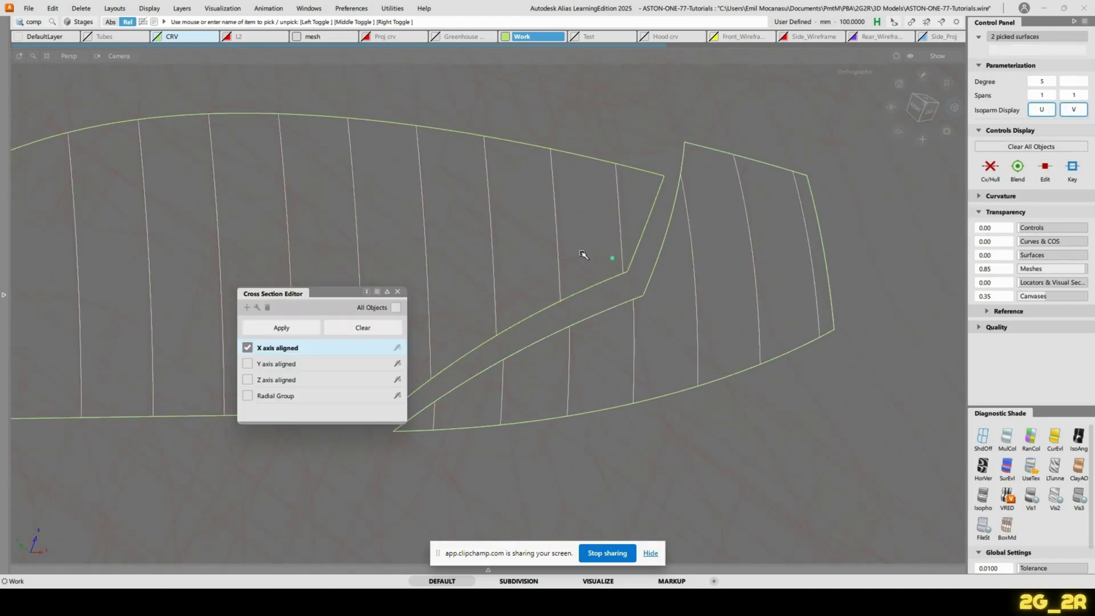
click(397, 291)
Examine the cross sections on both sides of the gap from several angles and return to the left view
alt+shift+drag(668, 162, 629, 344)
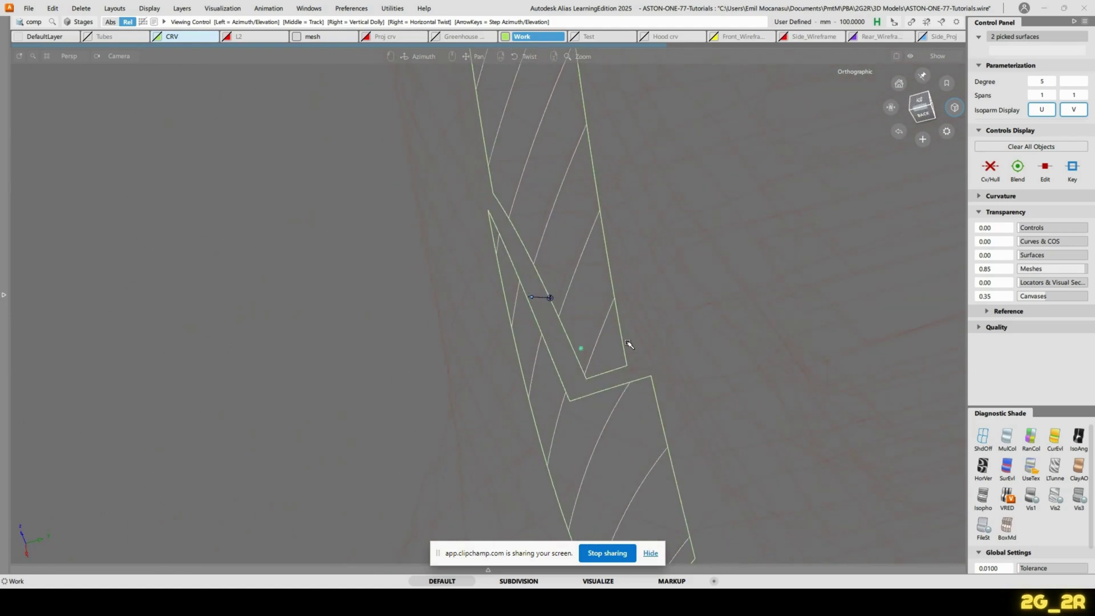
mouse_move(578, 274)
alt+shift+mouse_down()
mouse_move(676, 282)
mouse_move(749, 378)
mouse_move(723, 410)
mouse_move(747, 399)
alt+shift+mouse_up()
alt+shift+drag(693, 365, 720, 411)
alt+shift+right_drag(719, 411, 785, 330)
mouse_move(784, 330)
alt+shift+mouse_down()
mouse_move(755, 289)
mouse_move(796, 408)
mouse_move(775, 401)
mouse_move(776, 345)
alt+shift+mouse_up()
alt+shift+right_drag(777, 345, 785, 401)
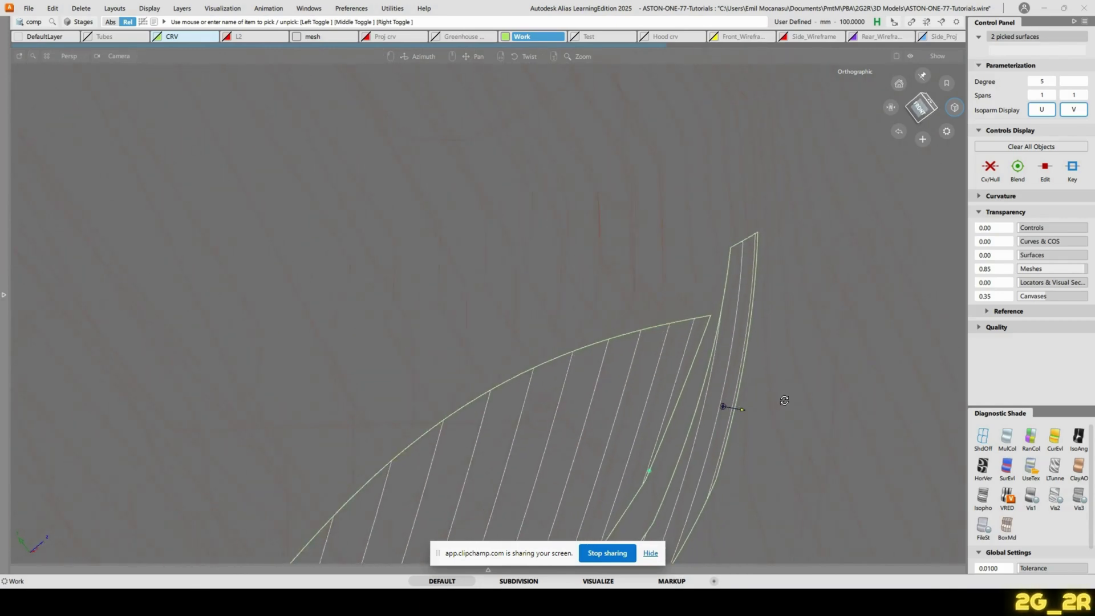
mouse_move(784, 400)
alt+shift+mouse_down()
mouse_move(793, 394)
mouse_move(702, 362)
alt+shift+mouse_up()
alt+shift+right_drag(702, 362, 733, 235)
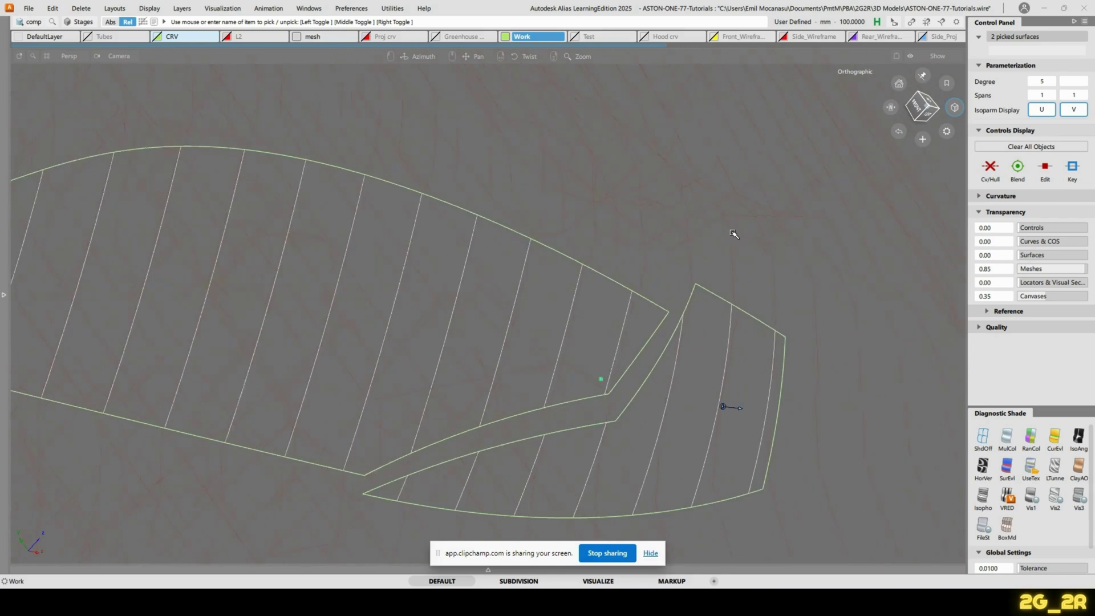
alt+shift+drag(733, 234, 836, 318)
alt+shift+middle_drag(836, 318, 495, 180)
alt+shift+drag(494, 181, 487, 186)
alt+shift+middle_drag(487, 186, 850, 197)
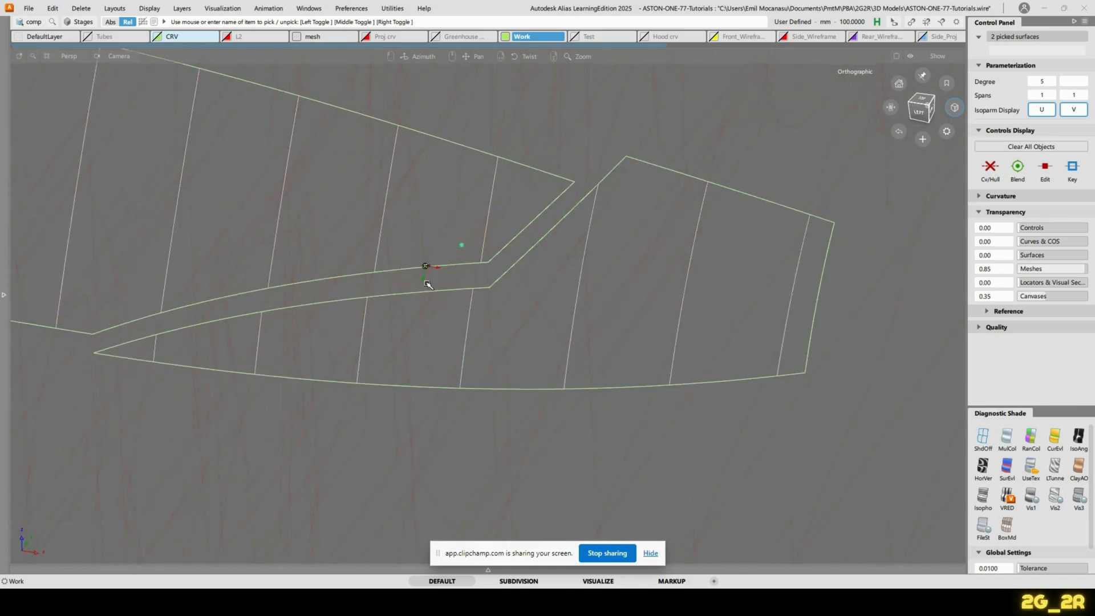
alt+shift+drag(849, 198, 416, 264)
ctrl+shift+drag(416, 264, 416, 236)
alt+shift+middle_drag(417, 233, 499, 200)
click(928, 108)
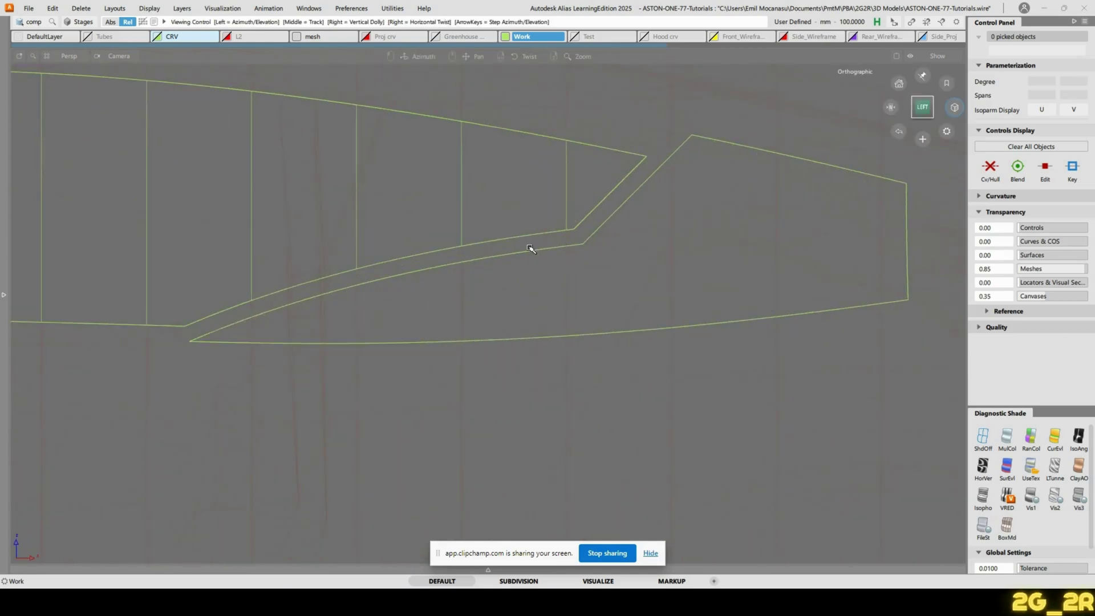
Swap the visible geometry and add the beltline strip surfaces below the side window to the isolated set
alt+shift+middle_drag(528, 247, 655, 246)
key(ctrl+h)
ctrl+shift+drag(314, 317, 347, 323)
click(349, 332)
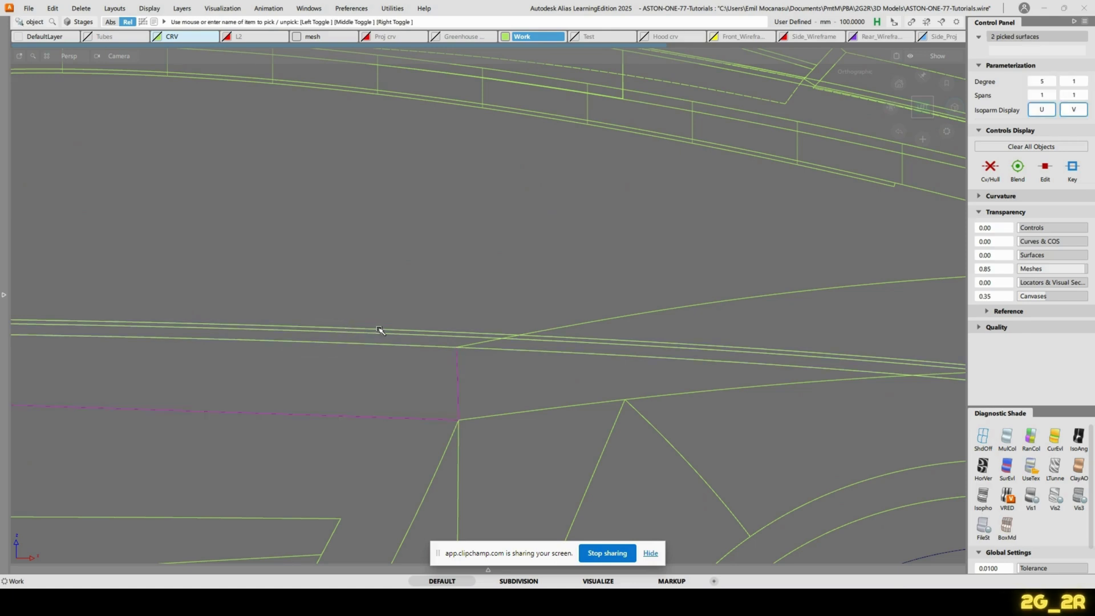
key(Delete)
key(ctrl+h)
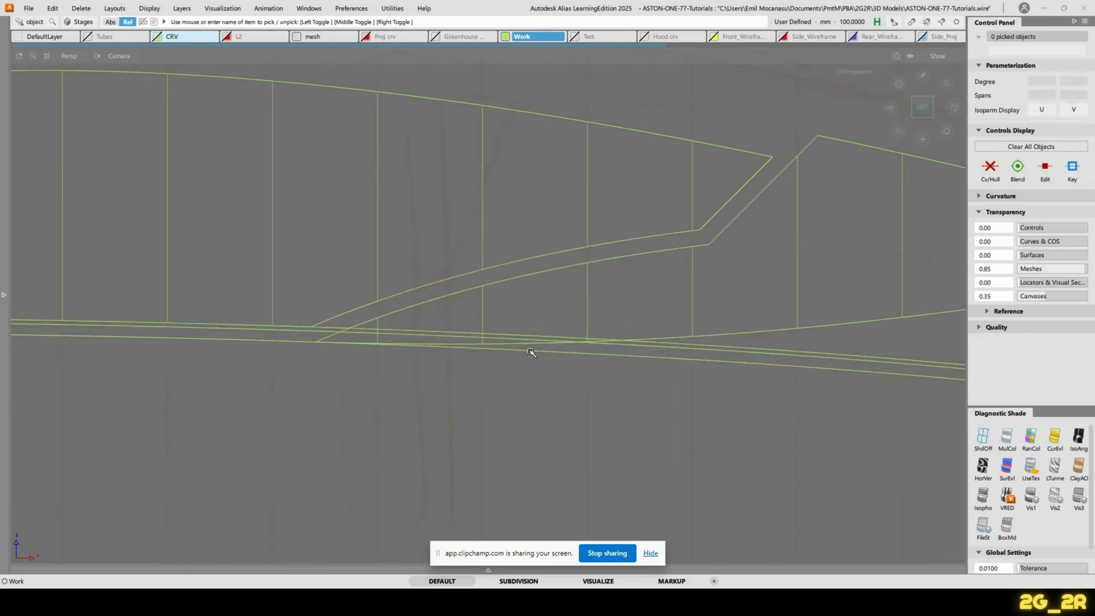
Shade the isolated window, quarter and strip surfaces while leaving the reference mesh unshaded, and inspect the gap between them
click(1031, 468)
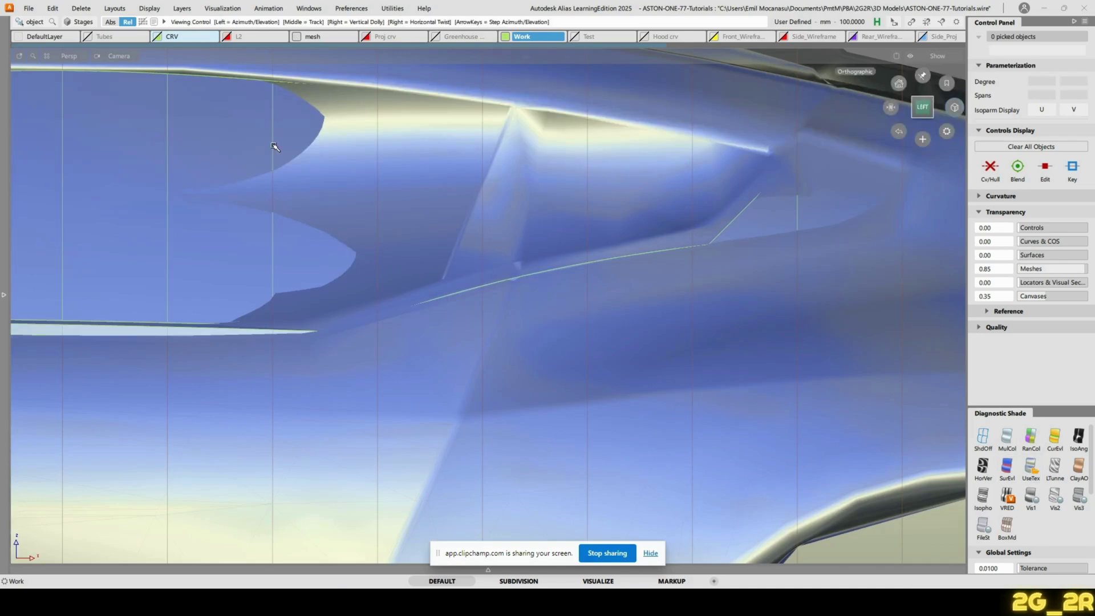
alt+shift+middle_drag(274, 146, 329, 157)
click(342, 448)
click(983, 440)
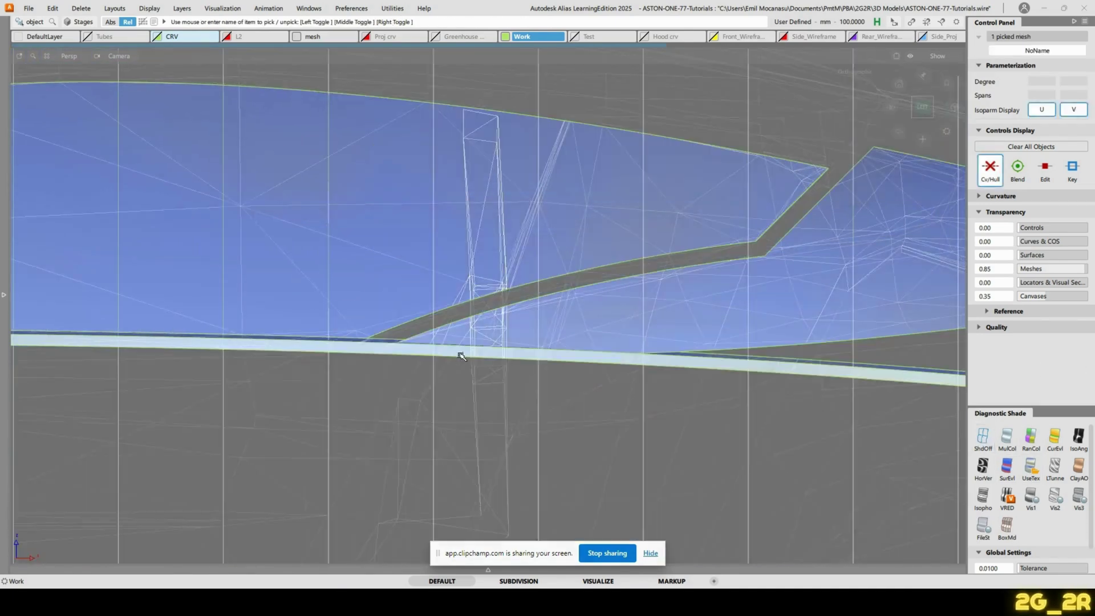
ctrl+shift+drag(372, 304, 368, 278)
alt+shift+drag(327, 222, 484, 230)
alt+shift+middle_drag(245, 173, 436, 274)
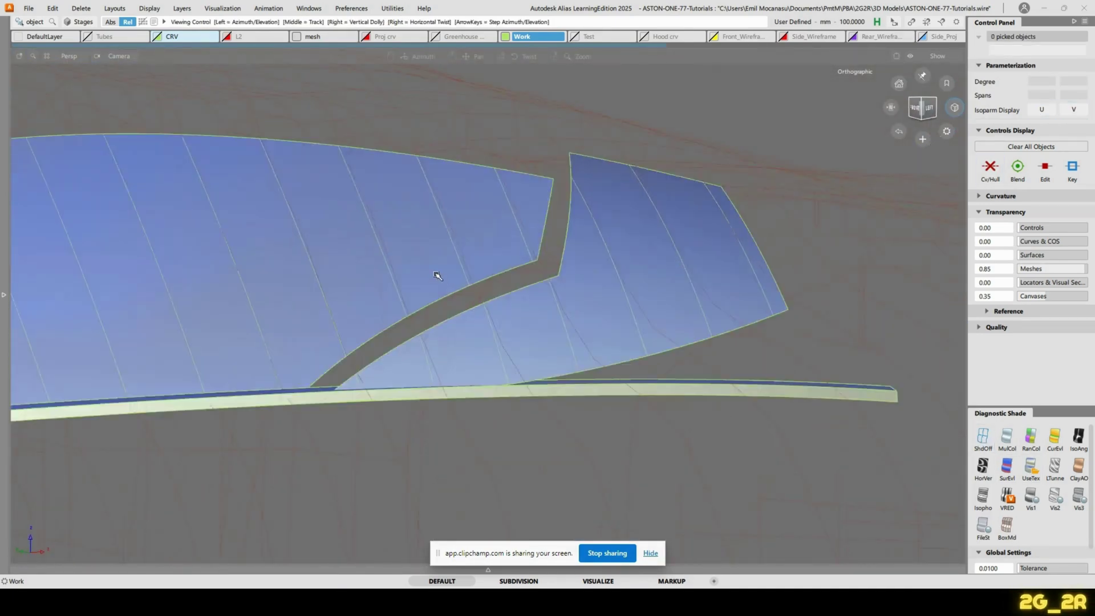
mouse_move(436, 273)
alt+shift+mouse_down()
mouse_move(464, 293)
mouse_move(466, 256)
mouse_move(240, 290)
mouse_move(371, 245)
mouse_move(467, 268)
mouse_move(635, 273)
mouse_move(545, 274)
alt+shift+mouse_up()
Turn shading off, swap to the hidden geometry and pick the strip surfaces along the side window's upper edge
click(984, 439)
mouse_move(798, 251)
alt+shift+mouse_down()
mouse_move(578, 252)
mouse_move(648, 211)
mouse_move(624, 230)
mouse_move(574, 212)
mouse_move(367, 245)
mouse_move(417, 221)
alt+shift+mouse_up()
scroll(416, 221, down, 3)
alt+shift+drag(406, 171, 499, 174)
ctrl+shift+click(495, 153)
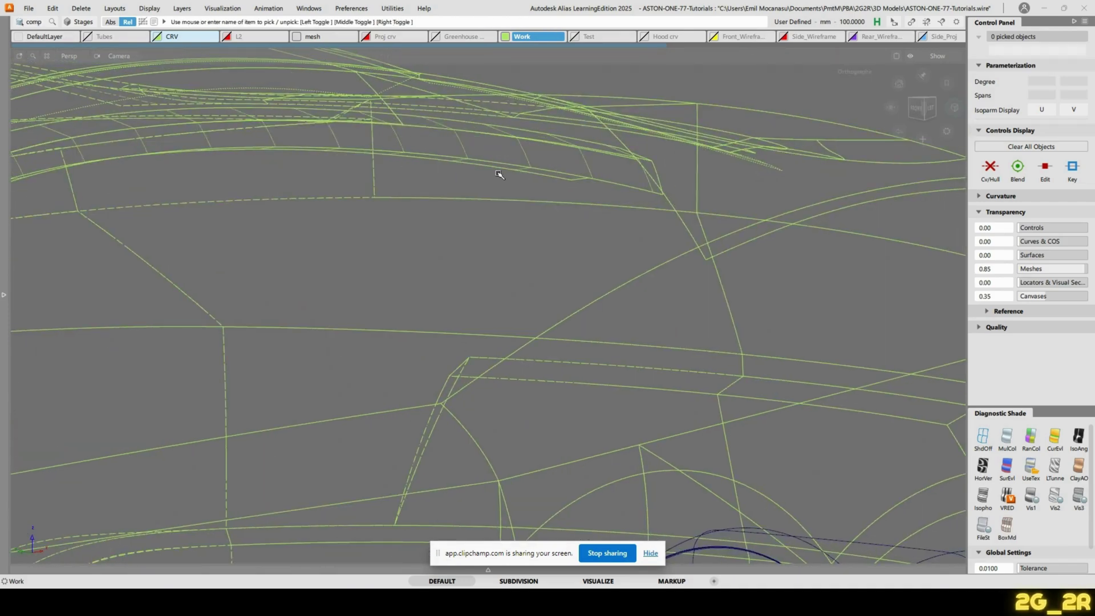
click(548, 179)
click(595, 176)
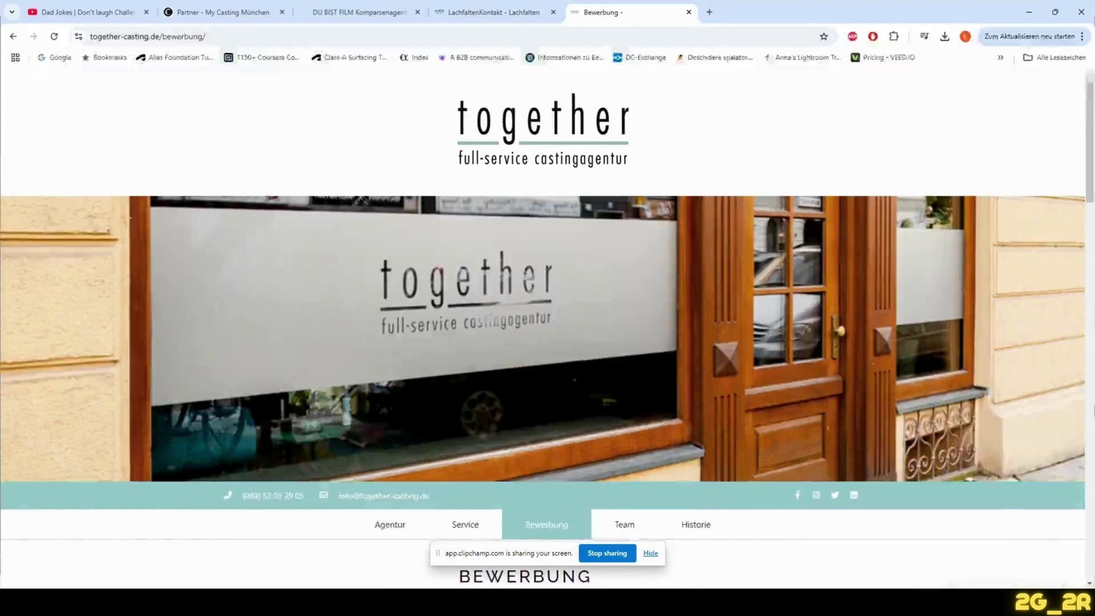
Open the NetCarShow site in a new browser tab and search it for "one 77"
click(709, 12)
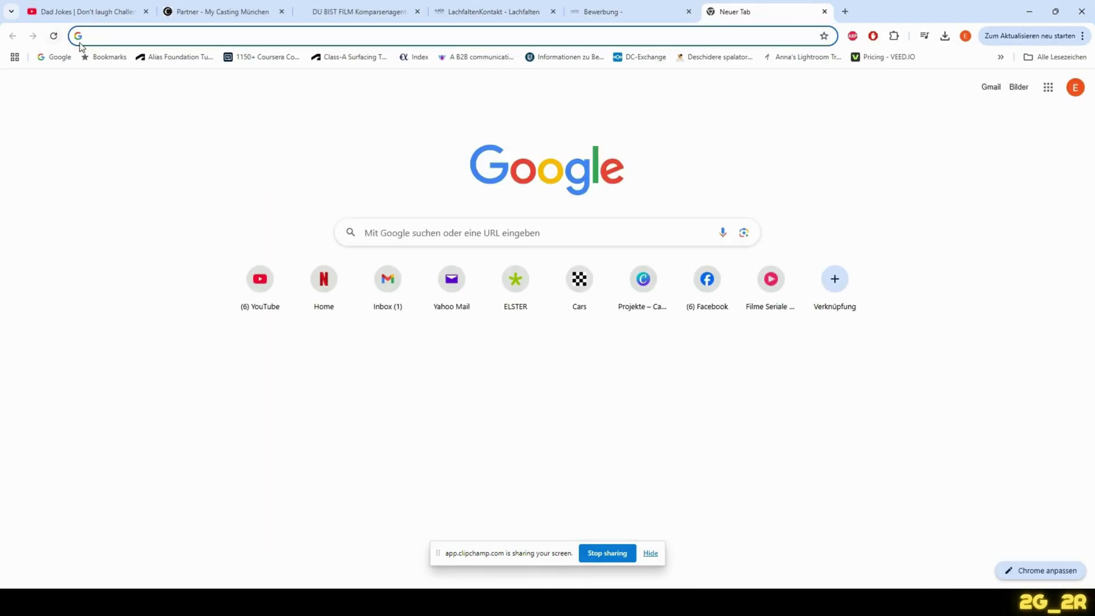
click(579, 282)
click(954, 84)
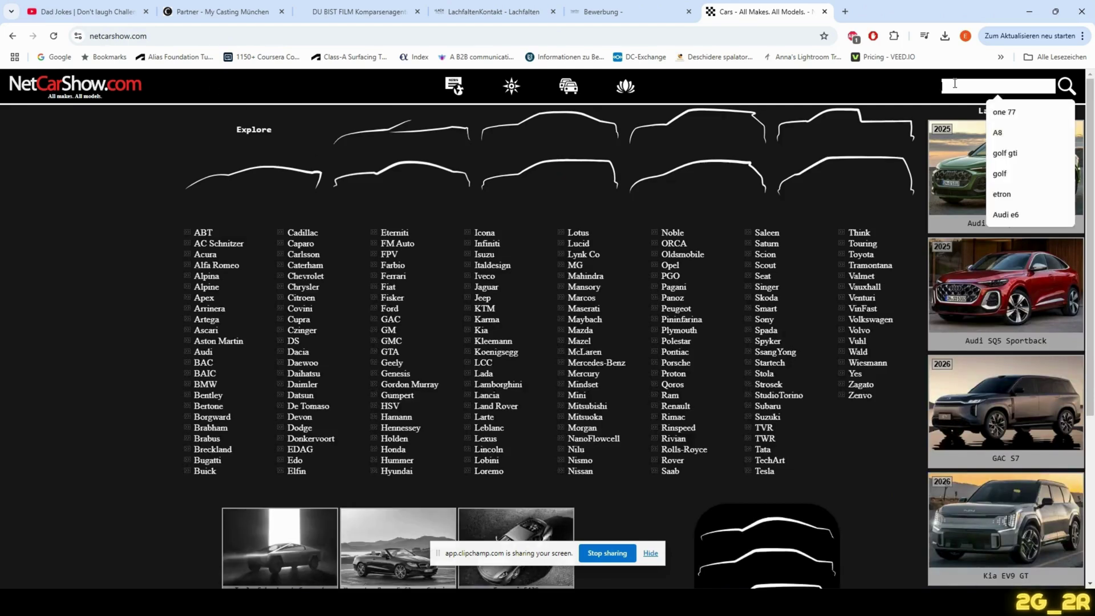
click(1015, 112)
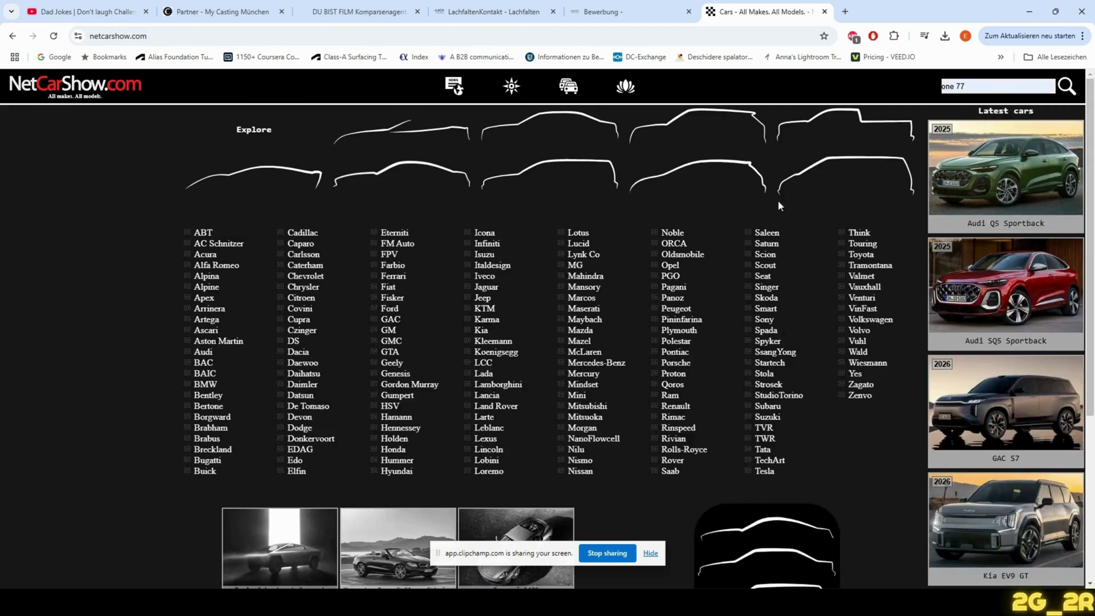
click(1062, 86)
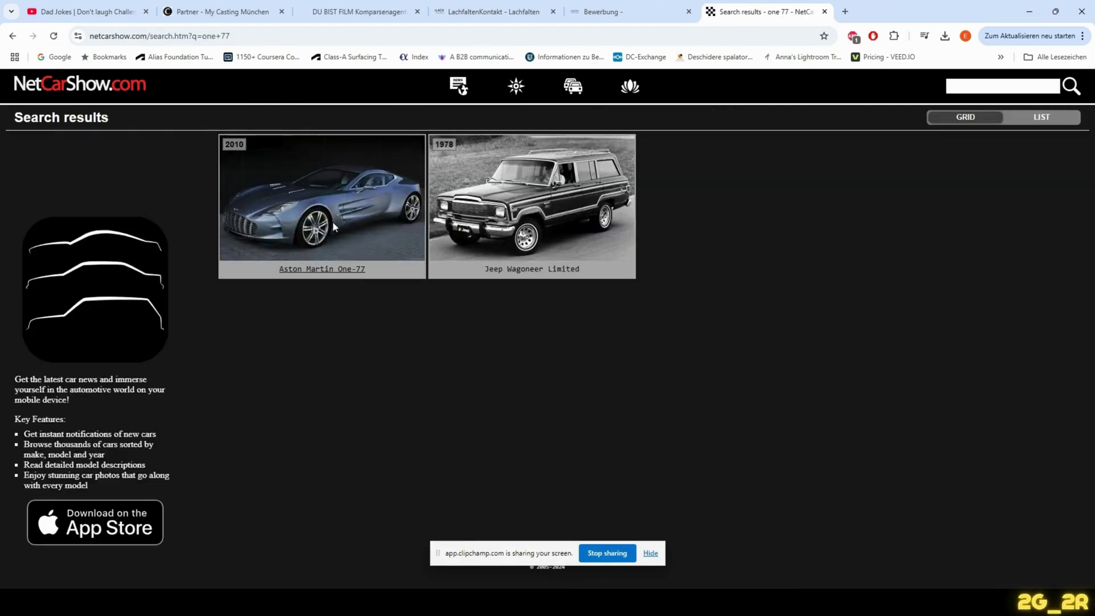
Open the Aston Martin One-77 page, expand its full photo gallery and open the side-view photo taken in front of the hedge
click(343, 273)
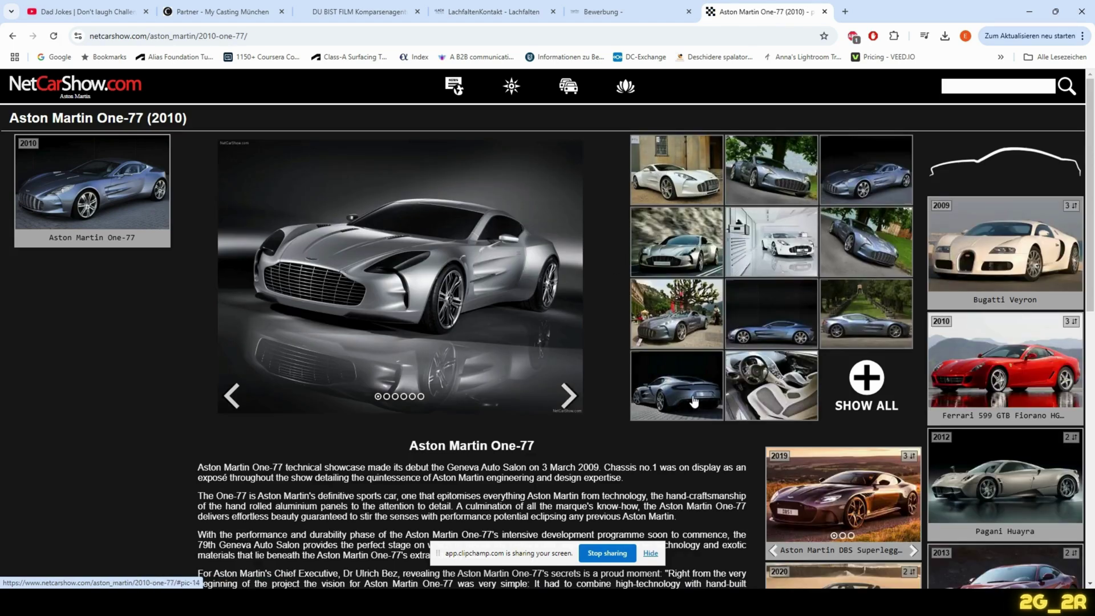
click(863, 383)
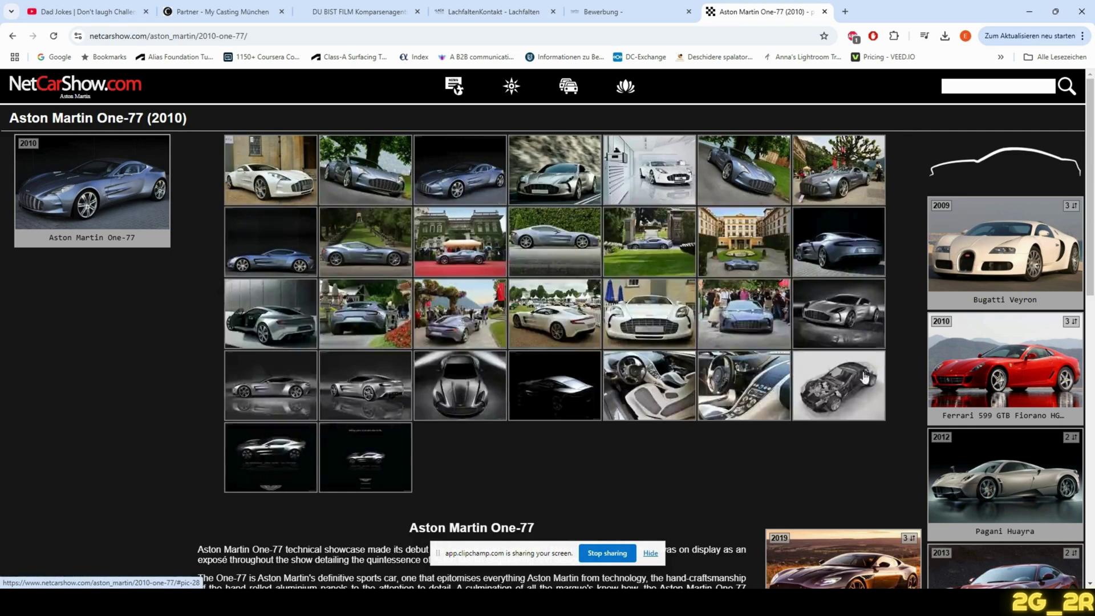
click(548, 228)
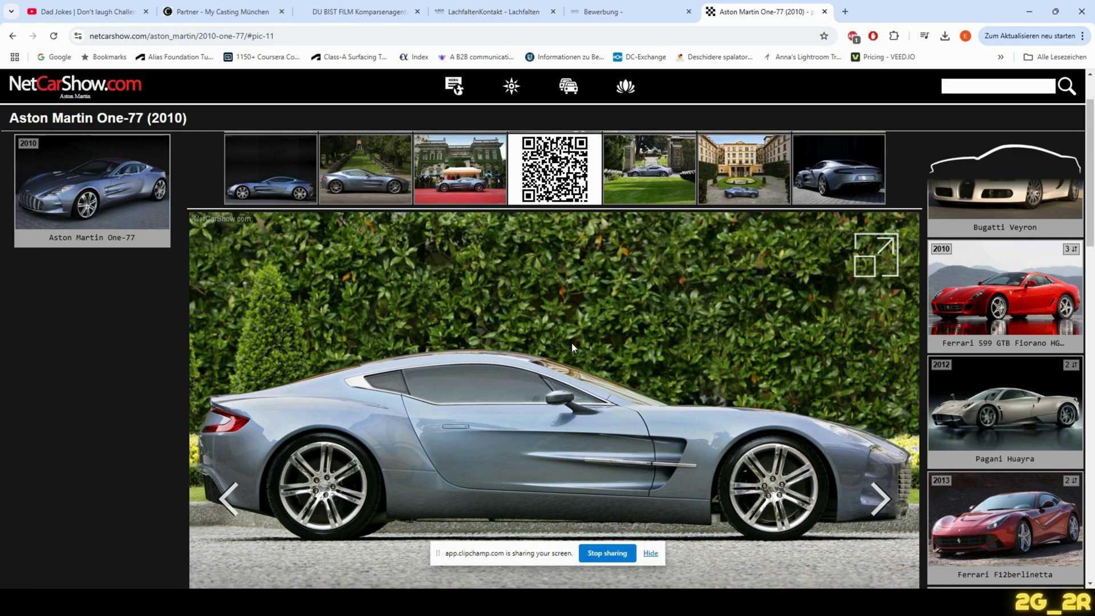
Switch back to Alias, shade the car body surfaces and examine the side window opening, ending in the left view
key(alt+Tab)
alt+shift+right_drag(484, 161, 540, 244)
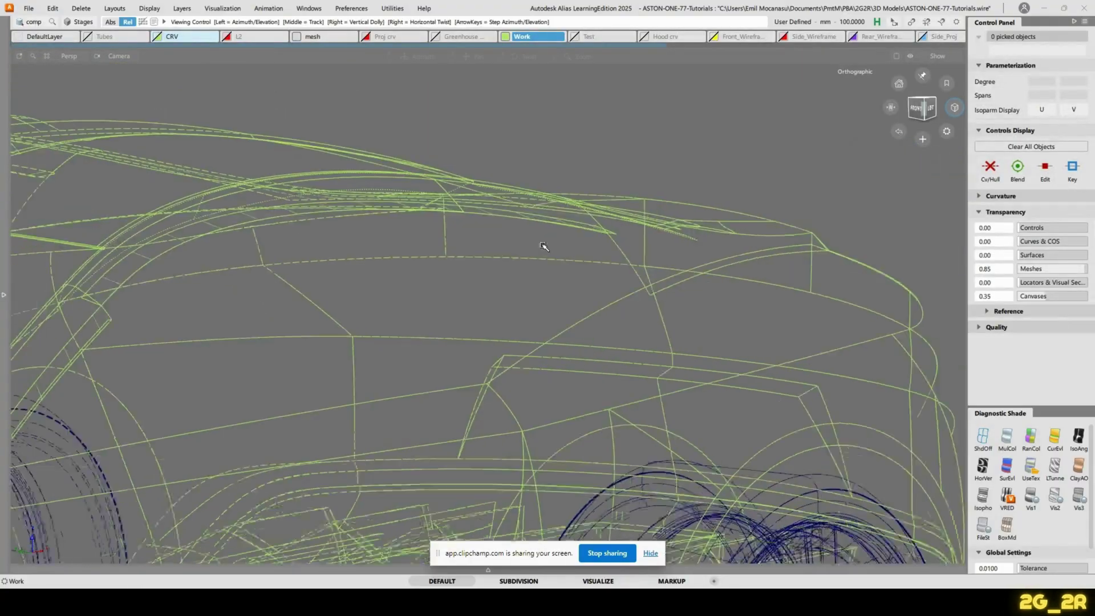
alt+shift+drag(543, 247, 745, 317)
click(1027, 469)
alt+shift+drag(672, 281, 495, 315)
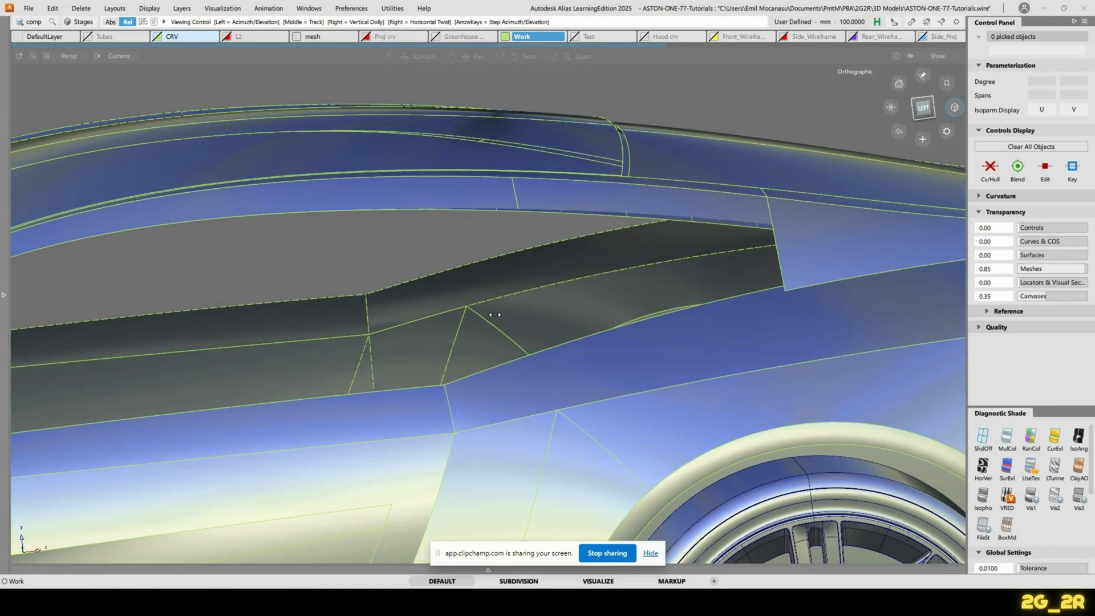
click(922, 107)
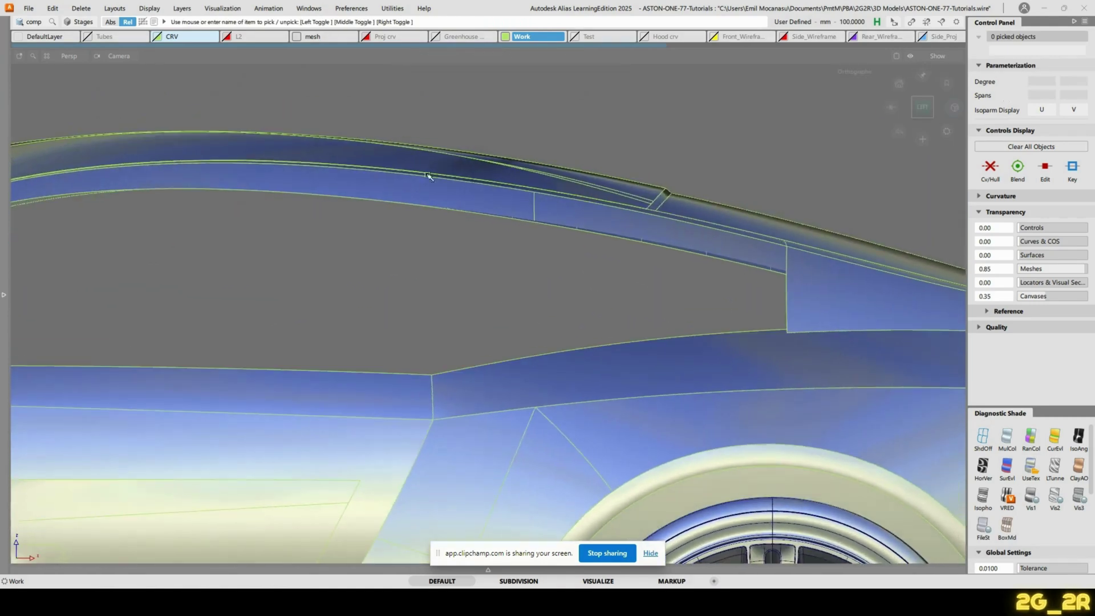
Swap to the hidden window and quarter surfaces, shade them in random colors and turn shading off for the reference mesh
key(ctrl+h)
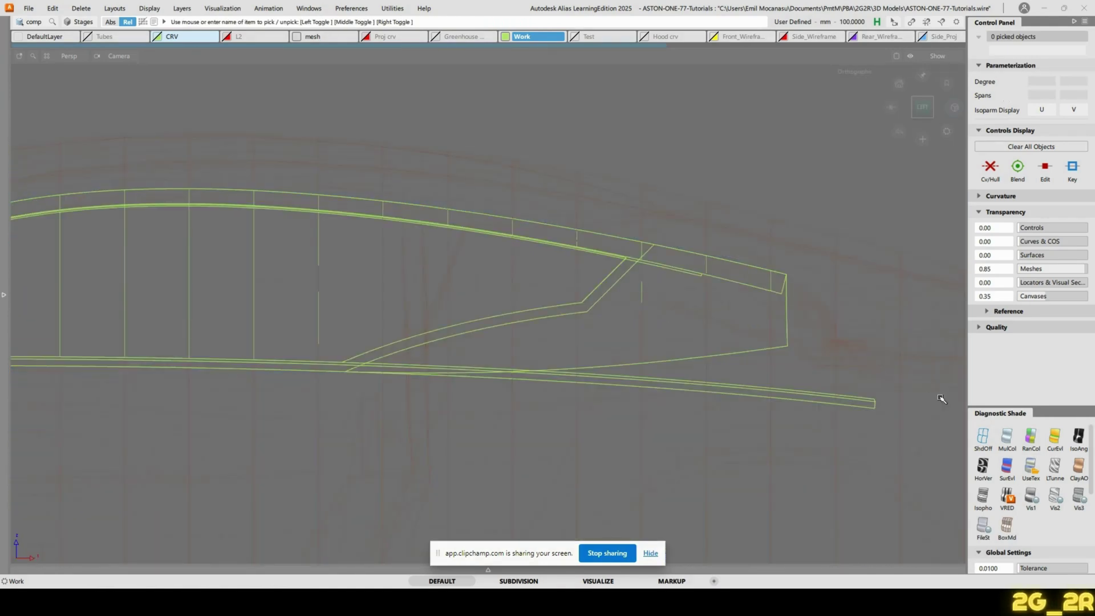
click(1031, 438)
mouse_move(264, 256)
alt+shift+mouse_down()
mouse_move(548, 286)
mouse_move(734, 331)
alt+shift+mouse_up()
alt+shift+right_drag(607, 467, 586, 369)
alt+shift+middle_drag(586, 368, 540, 333)
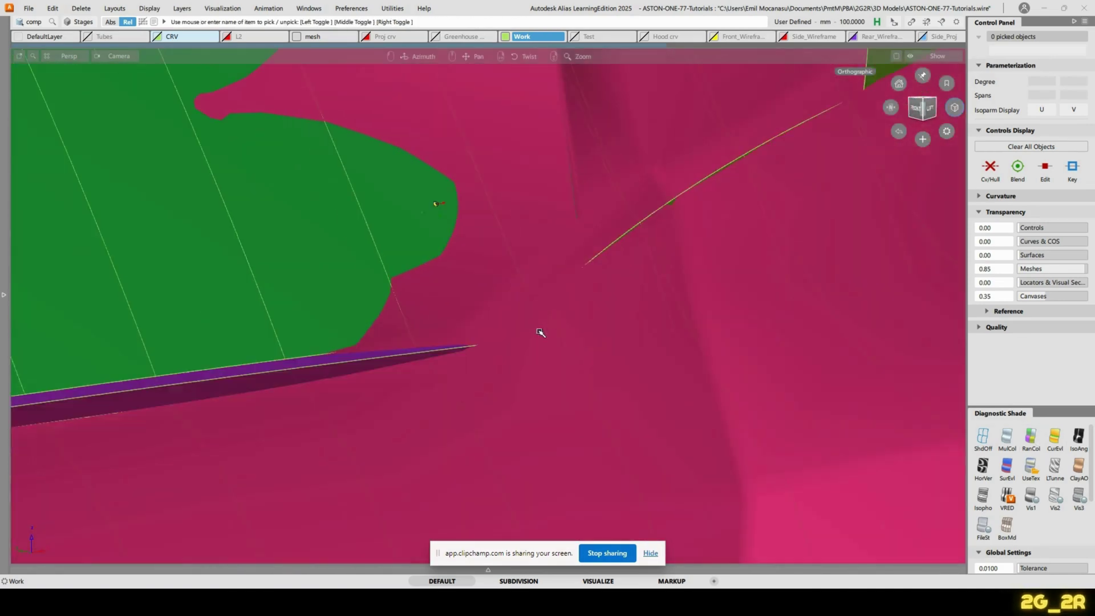
ctrl+shift+drag(540, 332, 657, 430)
click(657, 430)
click(984, 439)
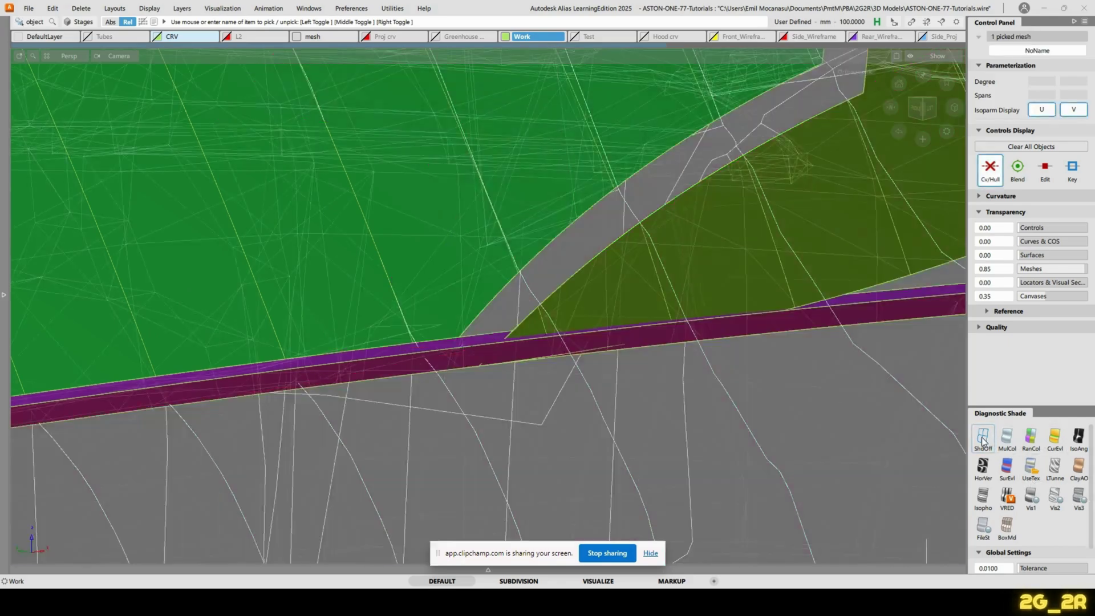
In the left view, draw a degree 1 curve from the lower end of the window's rear edge down across the beltline strip
alt+shift+drag(635, 345, 592, 349)
ctrl+shift+drag(489, 316, 490, 290)
mouse_move(494, 293)
alt+shift+mouse_down()
mouse_move(470, 301)
mouse_move(642, 291)
mouse_move(257, 300)
alt+shift+mouse_up()
click(922, 106)
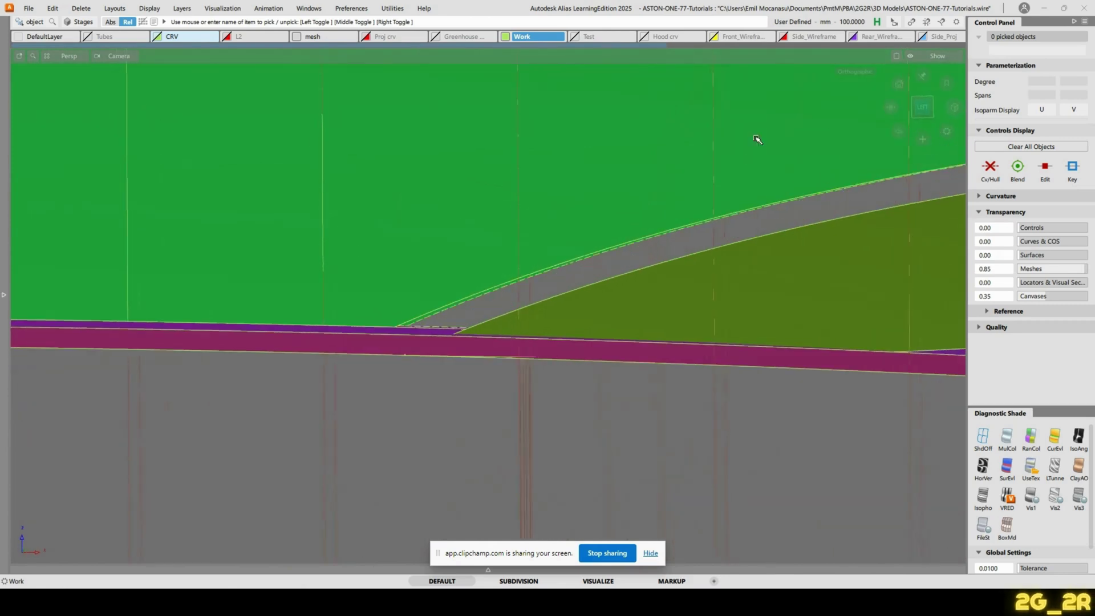
click(415, 321)
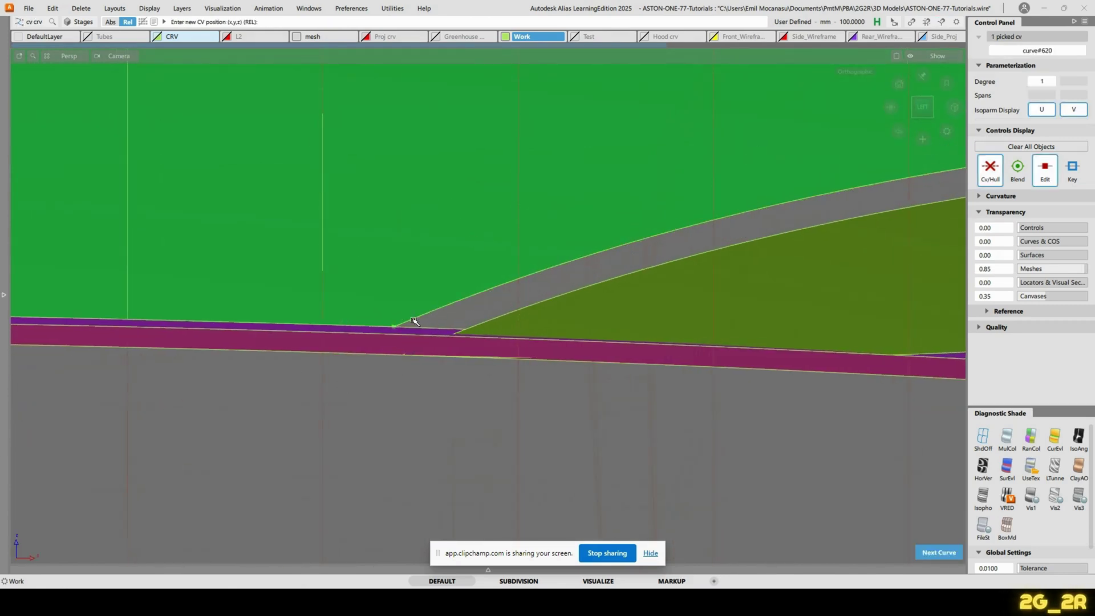
ctrl+shift+drag(407, 437, 406, 410)
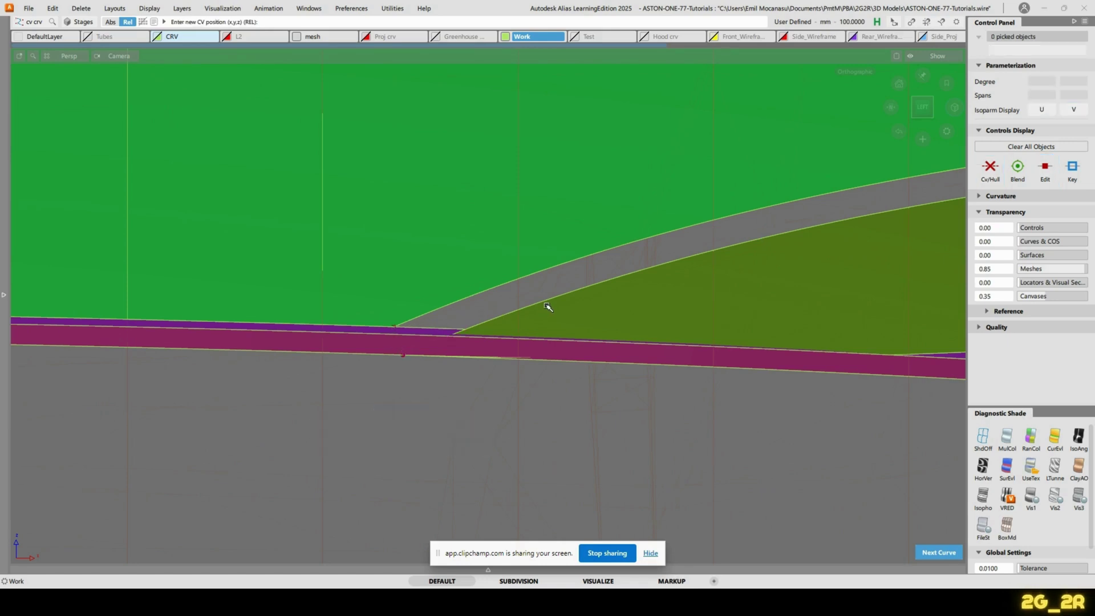
Project the short line along the Y axis onto the two beltline strip surfaces
ctrl+shift+right_drag(548, 306, 455, 324)
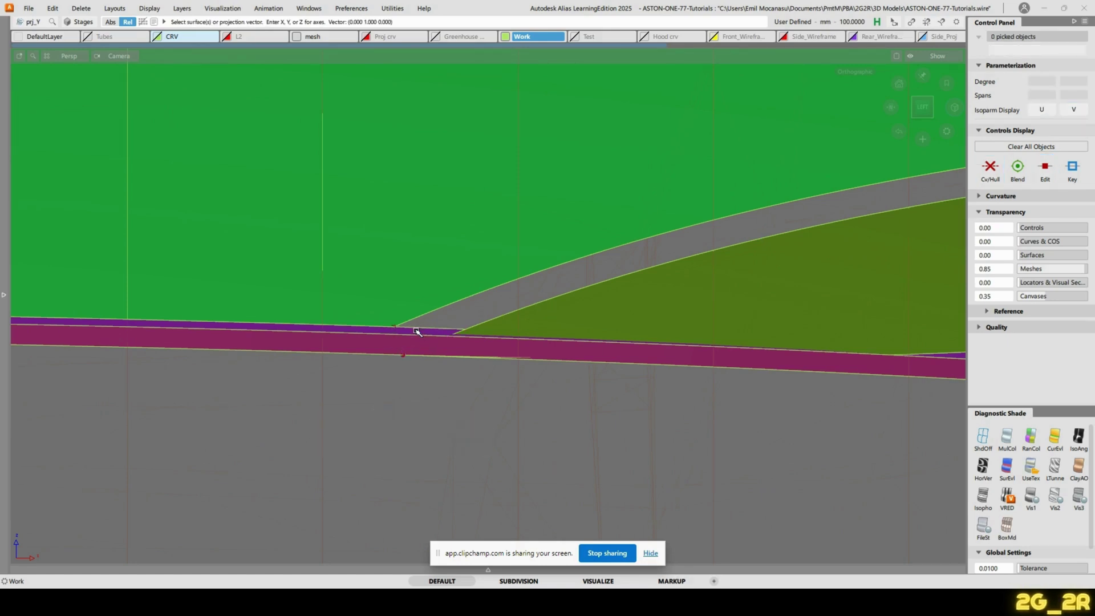
click(425, 347)
alt+shift+drag(460, 399, 181, 385)
alt+shift+middle_drag(277, 293, 234, 418)
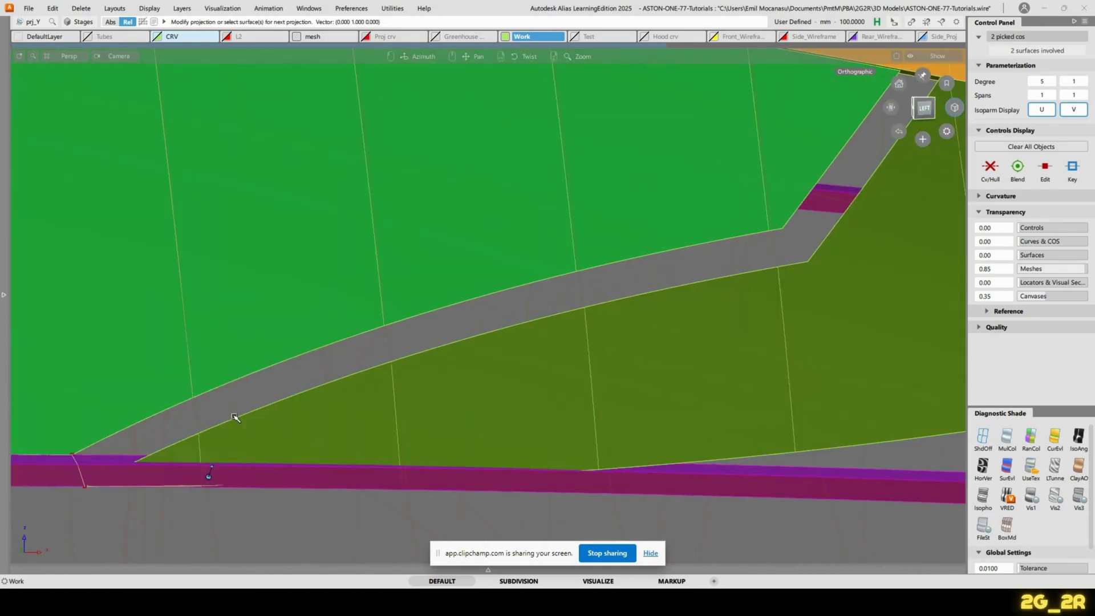
Fit a degree 5, single-span curve to the curved lower rear edge of the side window surface
alt+shift+drag(441, 290, 420, 368)
key(f)
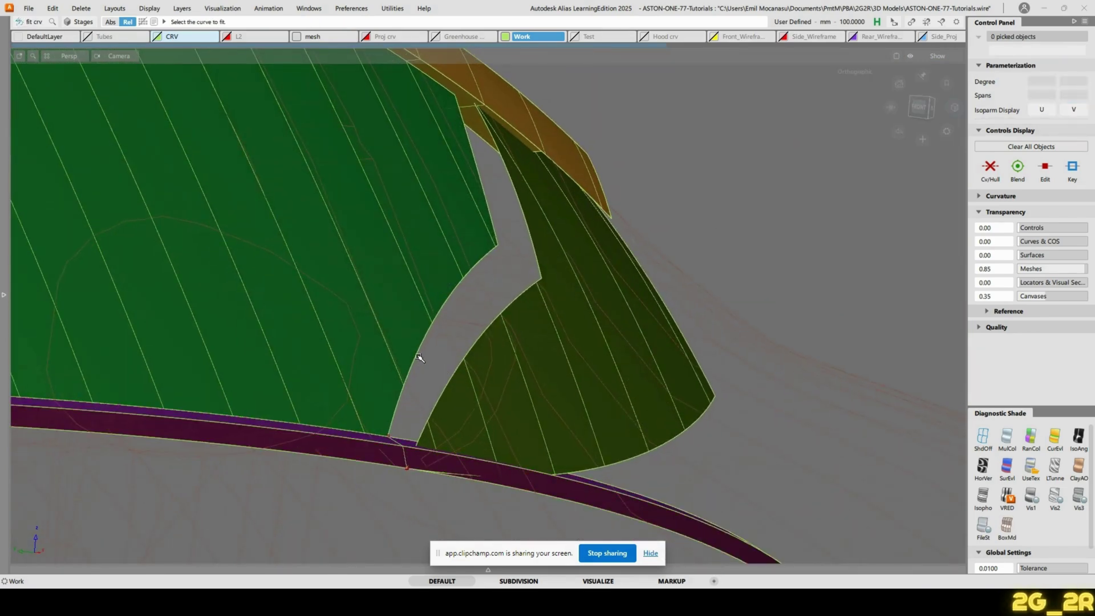
click(418, 357)
alt+shift+drag(647, 400, 520, 350)
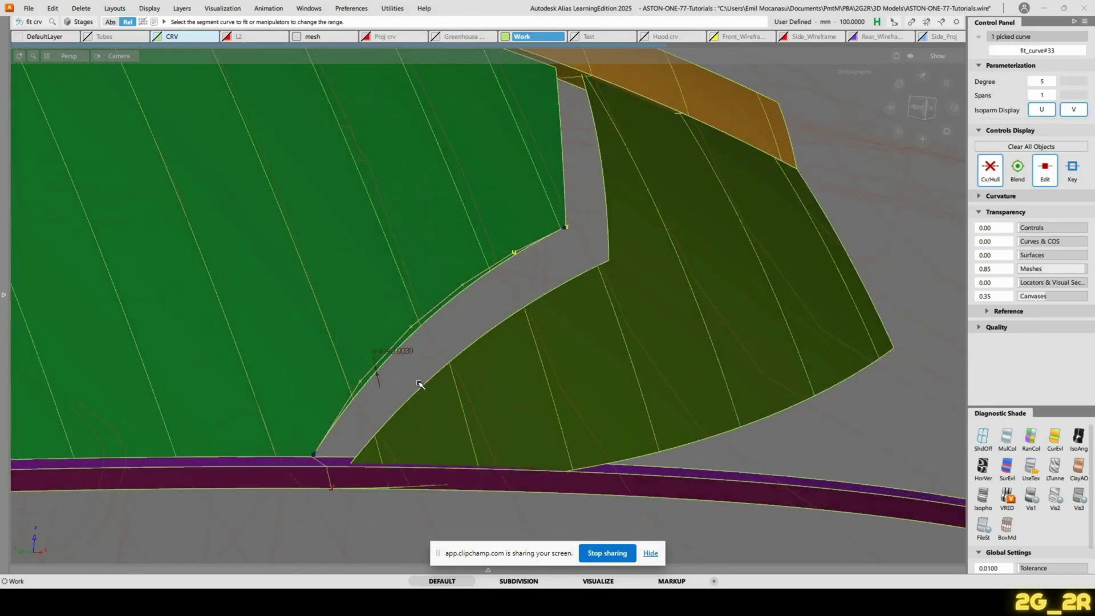
click(487, 303)
click(457, 292)
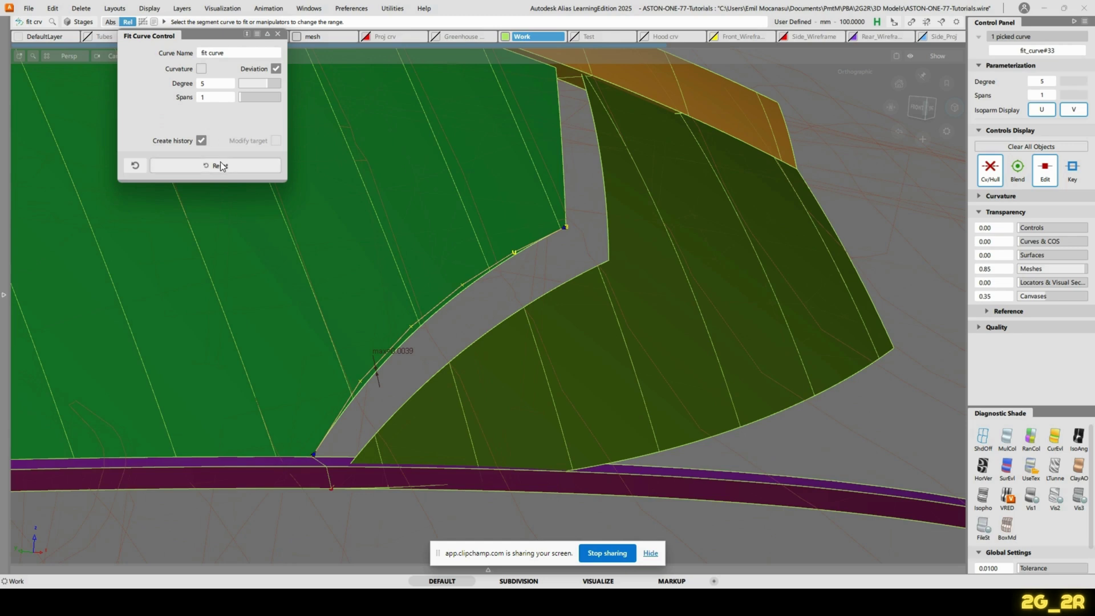
click(278, 34)
alt+shift+middle_drag(458, 262, 475, 244)
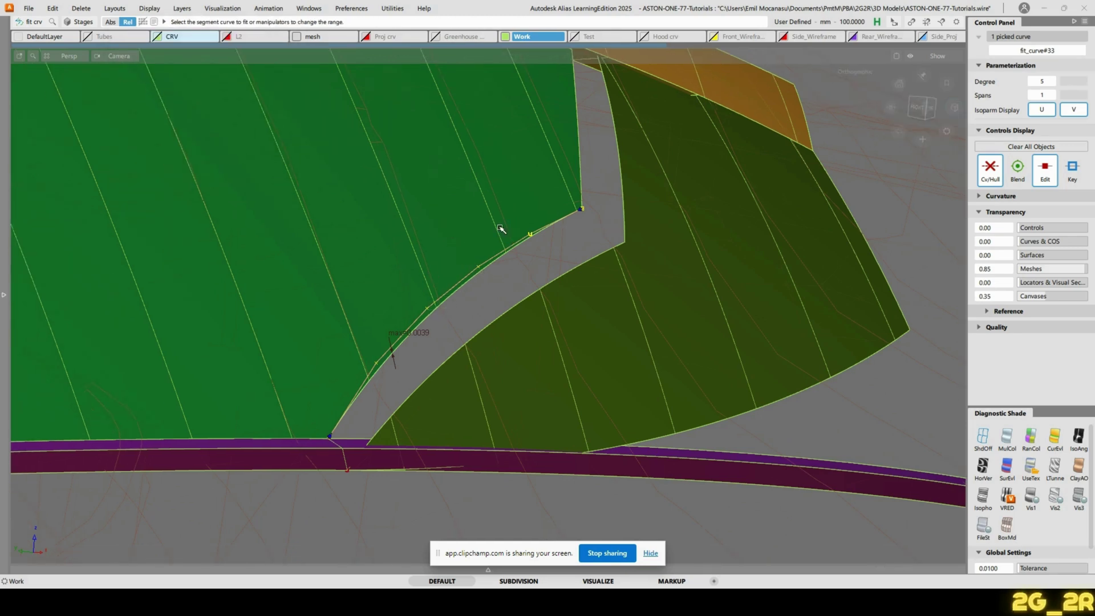
alt+shift+drag(657, 213, 406, 298)
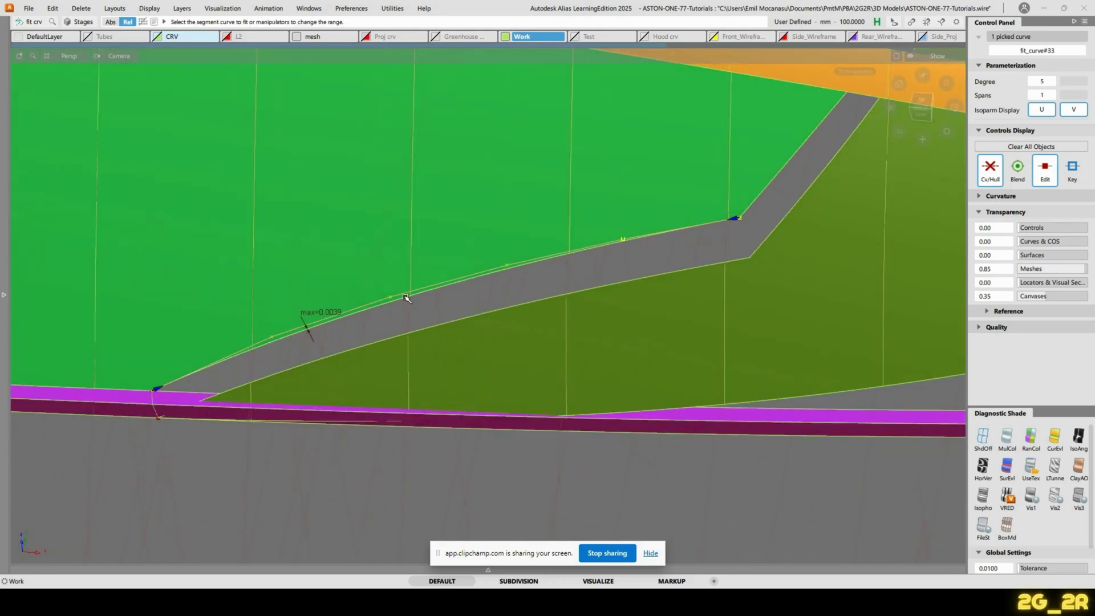
ctrl+shift+drag(373, 193, 373, 192)
Build a rail surface along the fitted curve, using the projected line on the upper beltline strip as the generation curve
mouse_move(387, 217)
alt+shift+mouse_down()
mouse_move(523, 305)
mouse_move(382, 325)
alt+shift+mouse_up()
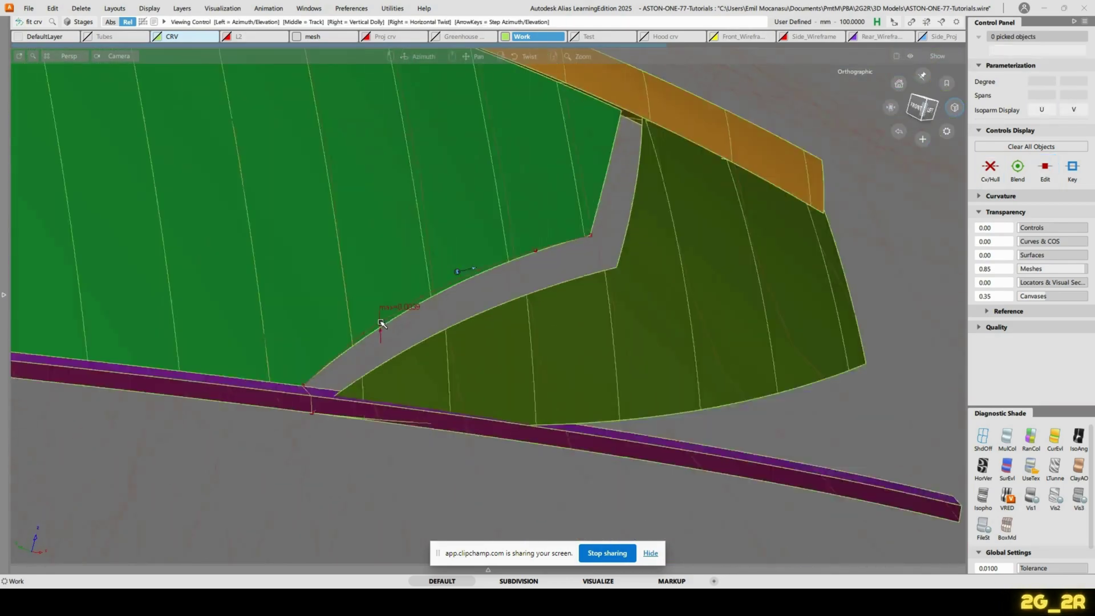
alt+shift+middle_drag(382, 325, 499, 308)
alt+shift+right_drag(500, 308, 528, 260)
alt+shift+drag(530, 260, 166, 331)
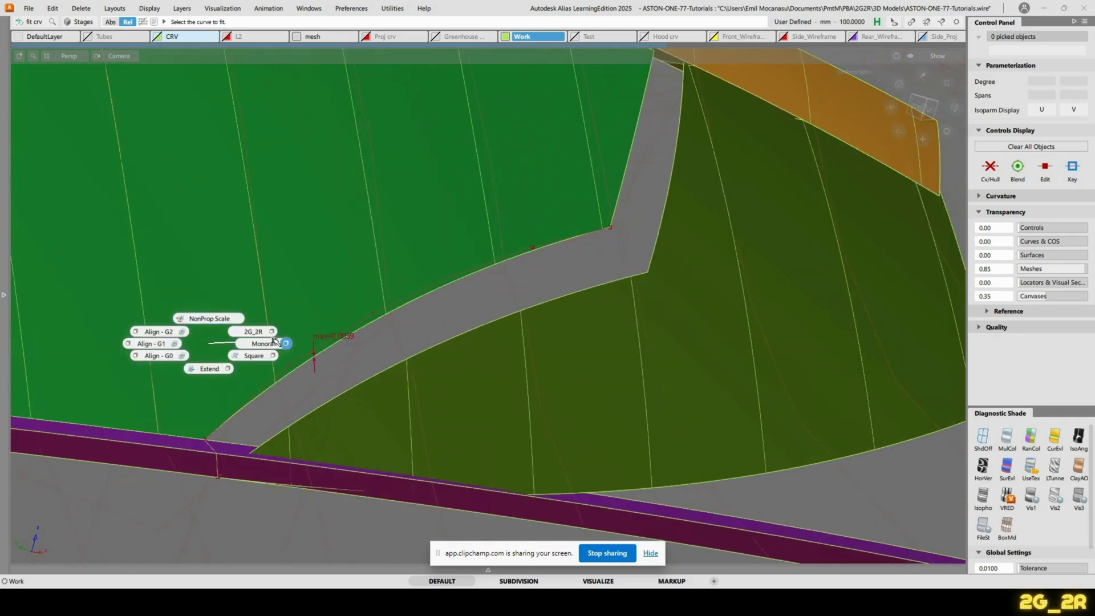
ctrl+shift+drag(259, 343, 260, 343)
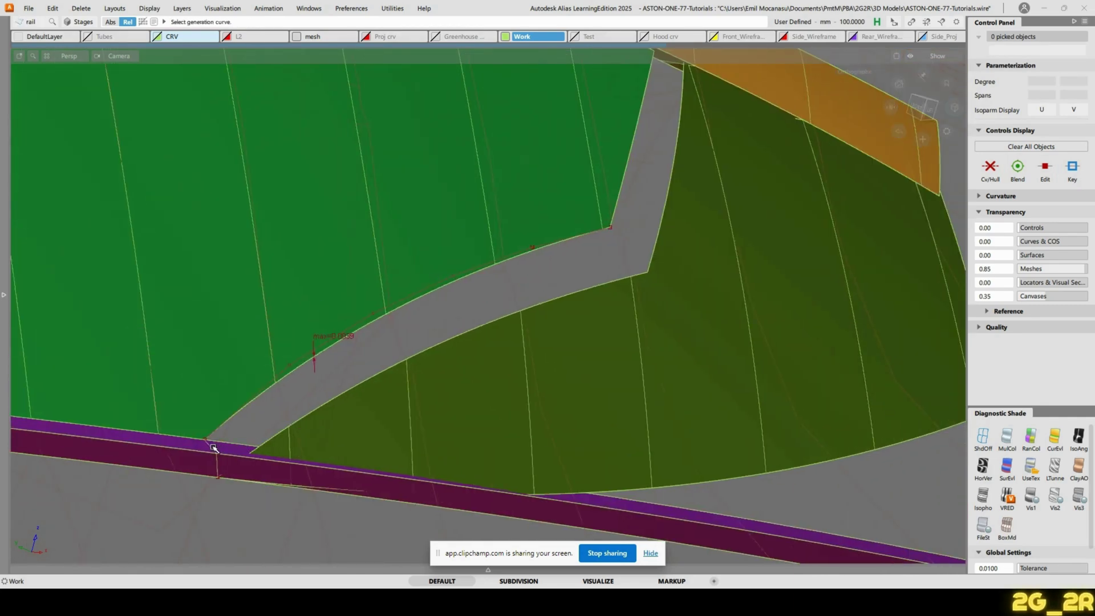
click(213, 448)
click(237, 416)
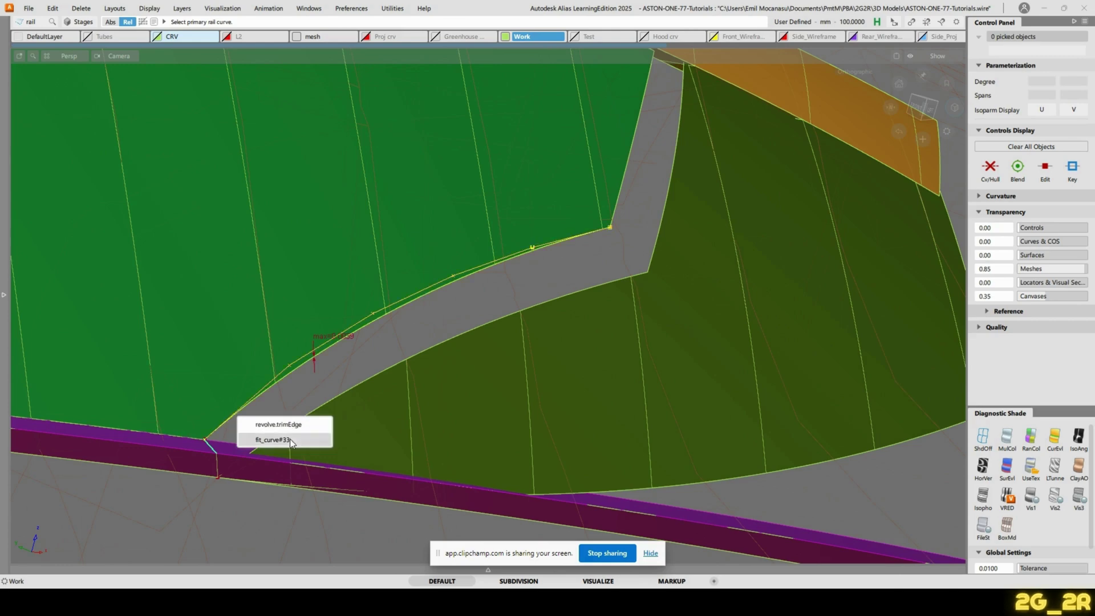
click(291, 440)
alt+shift+drag(337, 384, 434, 384)
click(581, 255)
Check the rail surface against the reference mesh in random-color shading and turn all shading off
alt+shift+drag(420, 274, 513, 297)
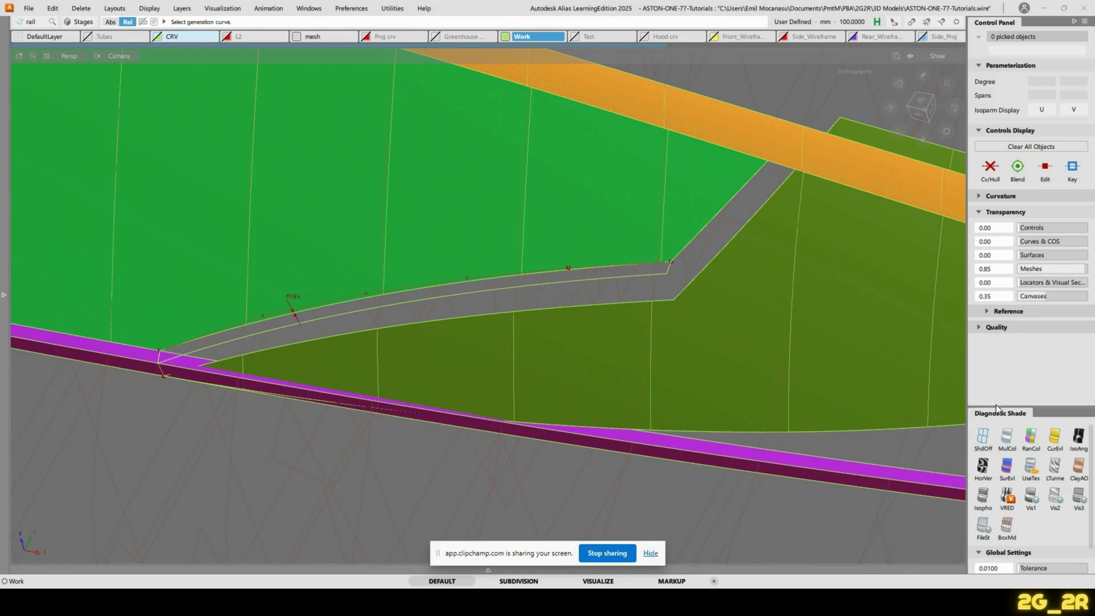
click(1032, 440)
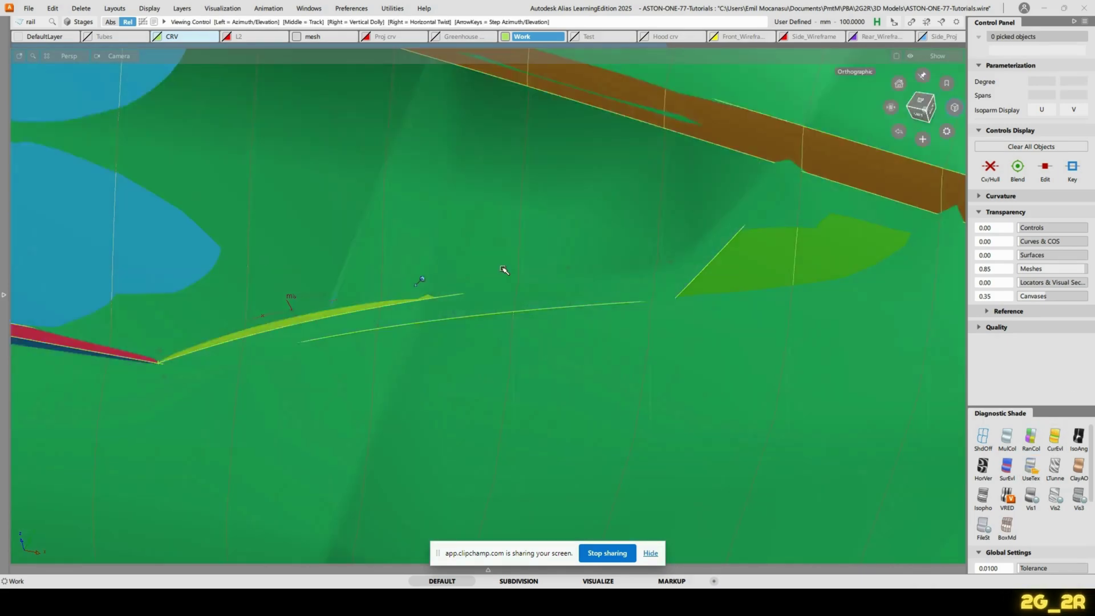
click(982, 435)
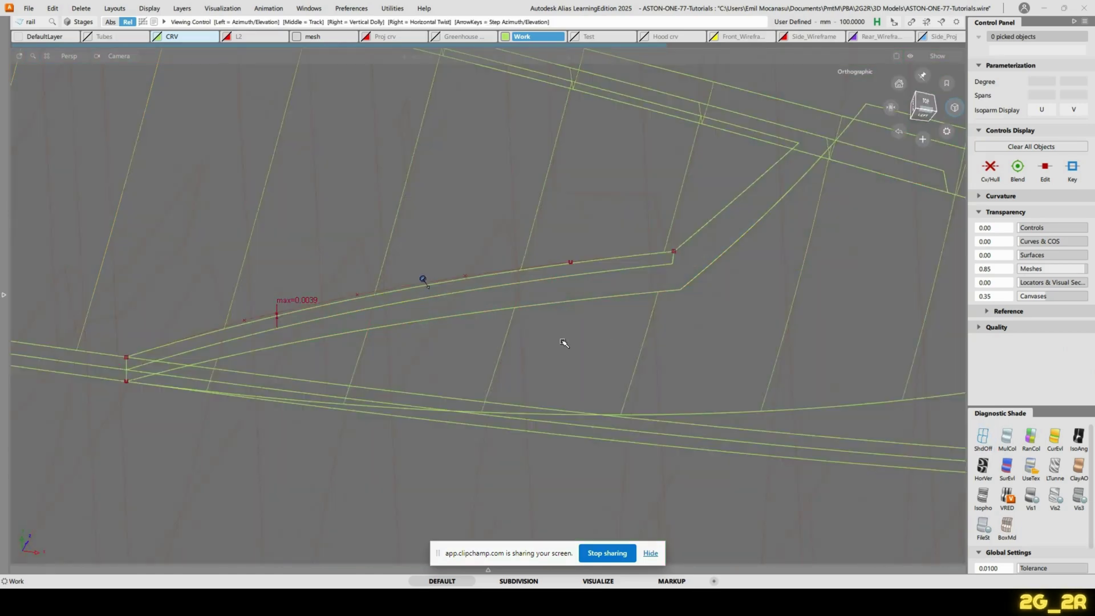
Create a skin surface between the rail surface's free edge and the curved front edge of the rear quarter surface
mouse_move(562, 342)
alt+shift+mouse_down()
mouse_move(435, 262)
mouse_move(329, 216)
mouse_move(364, 239)
mouse_move(462, 261)
mouse_move(482, 285)
alt+shift+mouse_up()
alt+shift+middle_drag(481, 285, 465, 230)
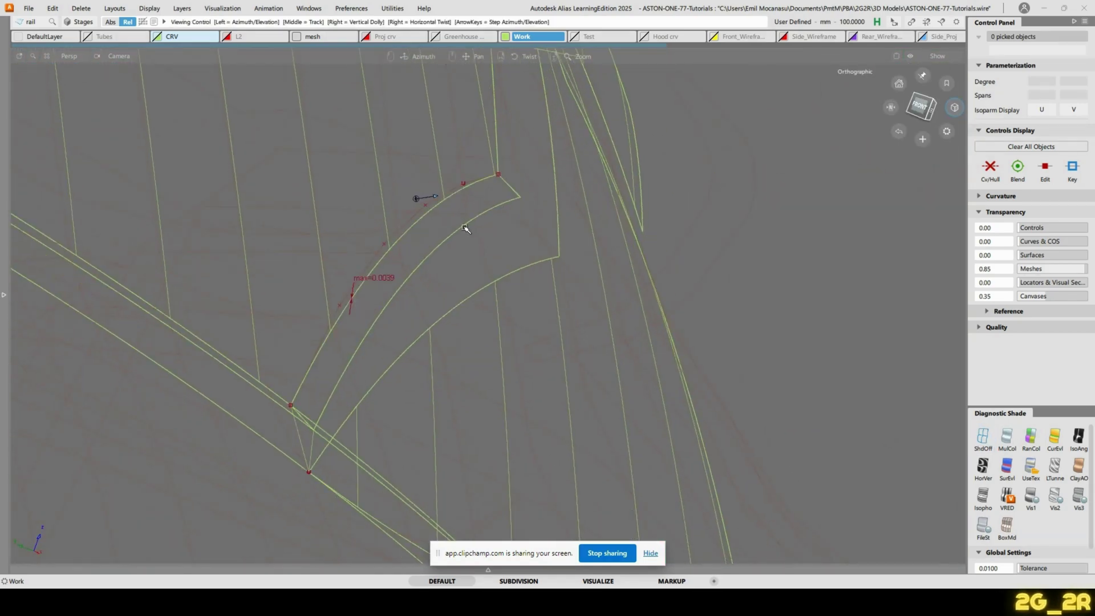
alt+shift+drag(452, 200, 564, 280)
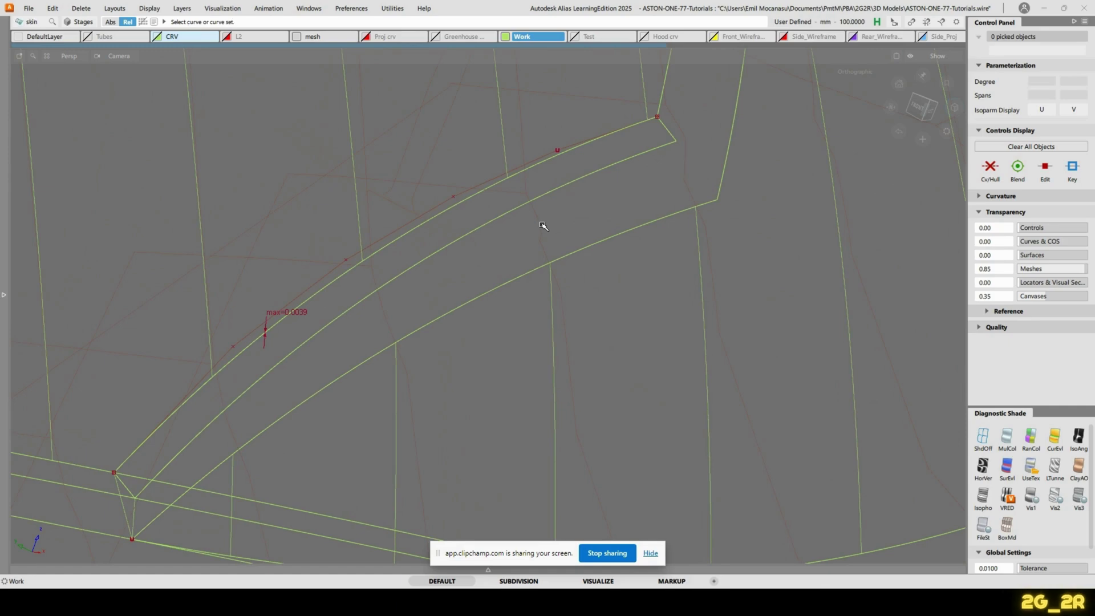
click(529, 277)
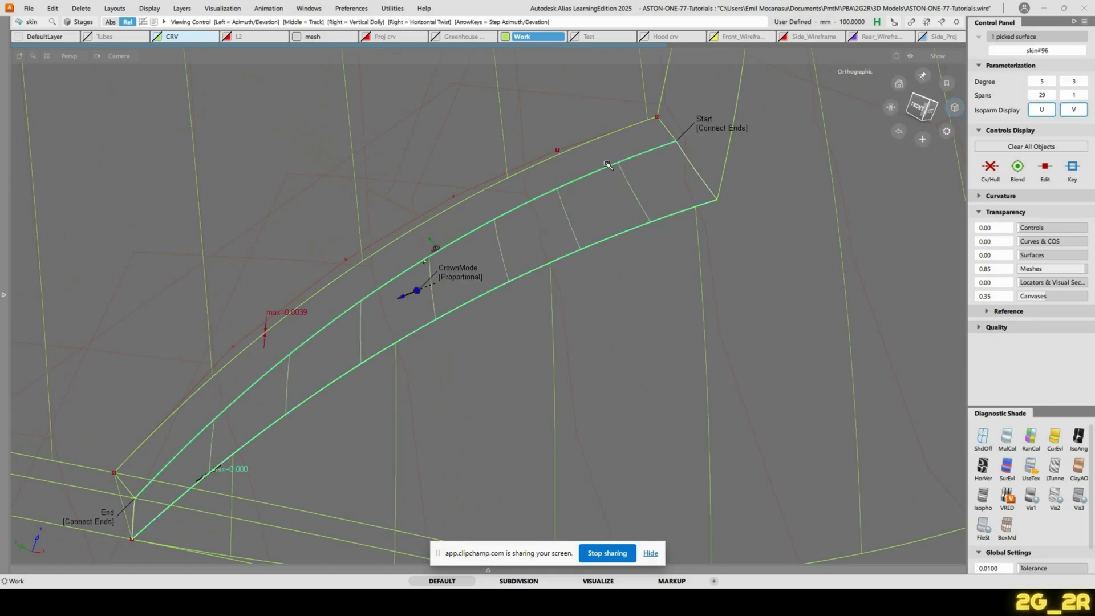
alt+shift+drag(528, 277, 618, 296)
click(839, 234)
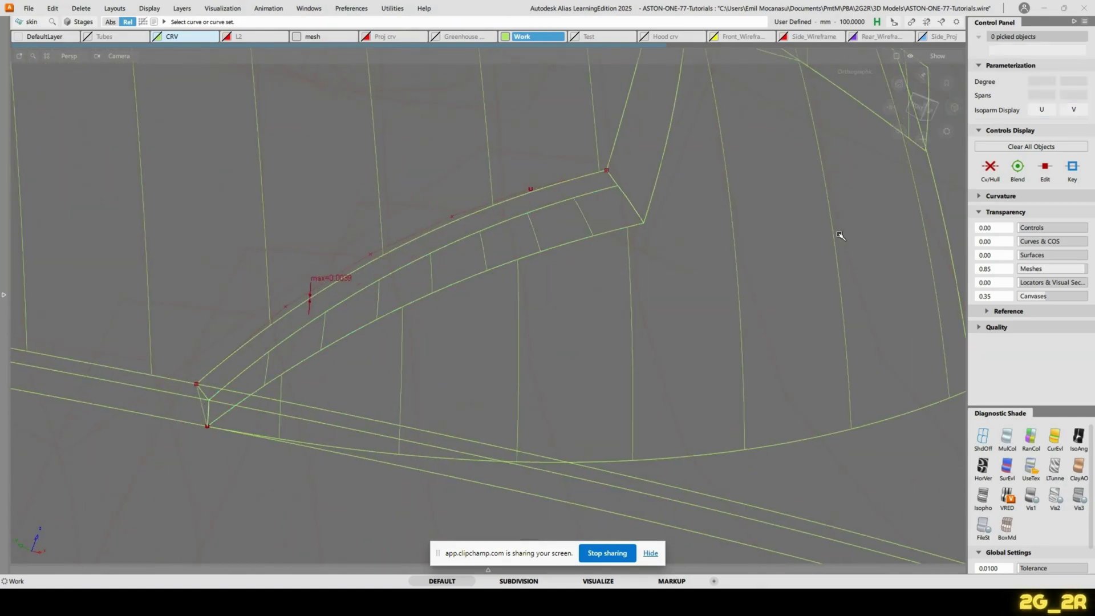
Shade the new gap surfaces, inspect them, and switch to the browser to compare with the One-77 side-view photo
click(1033, 469)
mouse_move(696, 285)
alt+shift+mouse_down()
mouse_move(652, 268)
mouse_move(638, 217)
mouse_move(440, 198)
mouse_move(447, 303)
mouse_move(367, 306)
mouse_move(357, 378)
mouse_move(479, 340)
mouse_move(584, 339)
mouse_move(679, 305)
mouse_move(380, 313)
mouse_move(423, 320)
alt+shift+mouse_up()
key(alt+Tab)
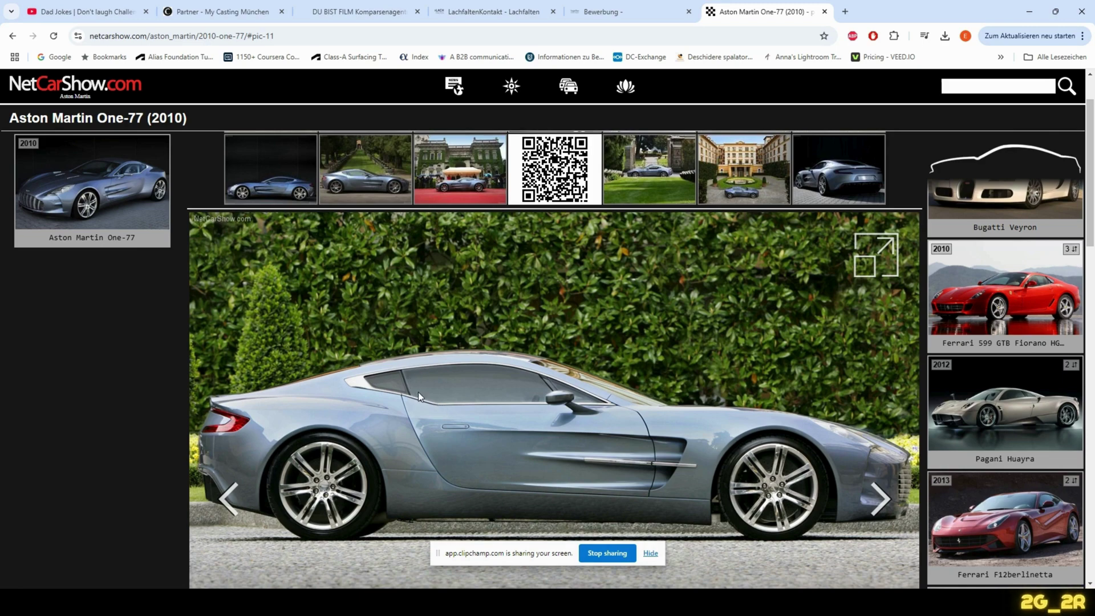
Switch back to Alias and turn off shading on the reference mesh around the rear quarter
key(alt+Tab)
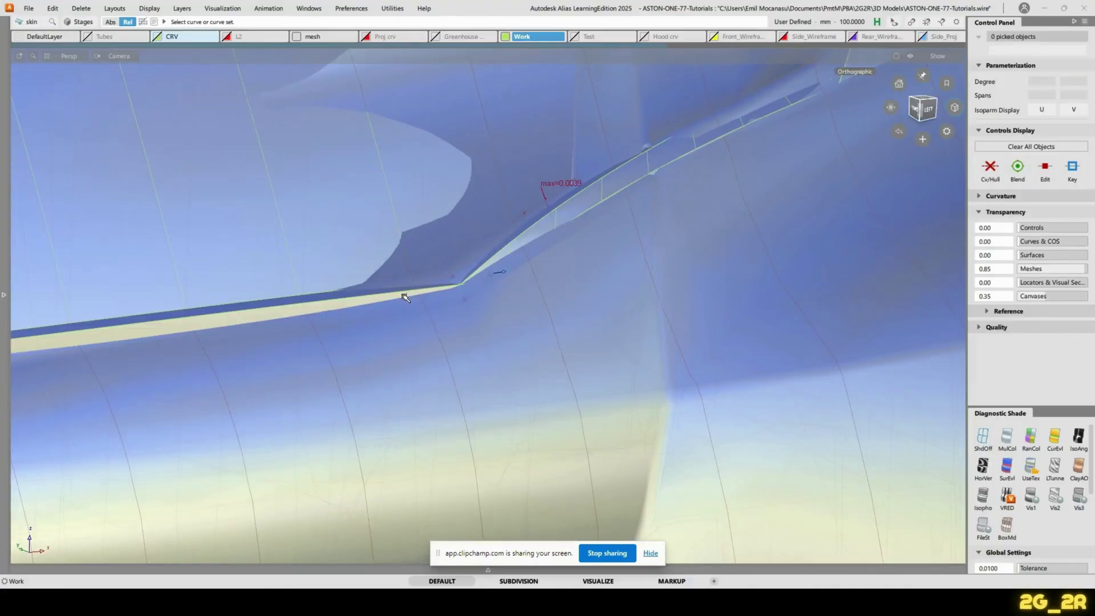
alt+shift+drag(404, 296, 362, 259)
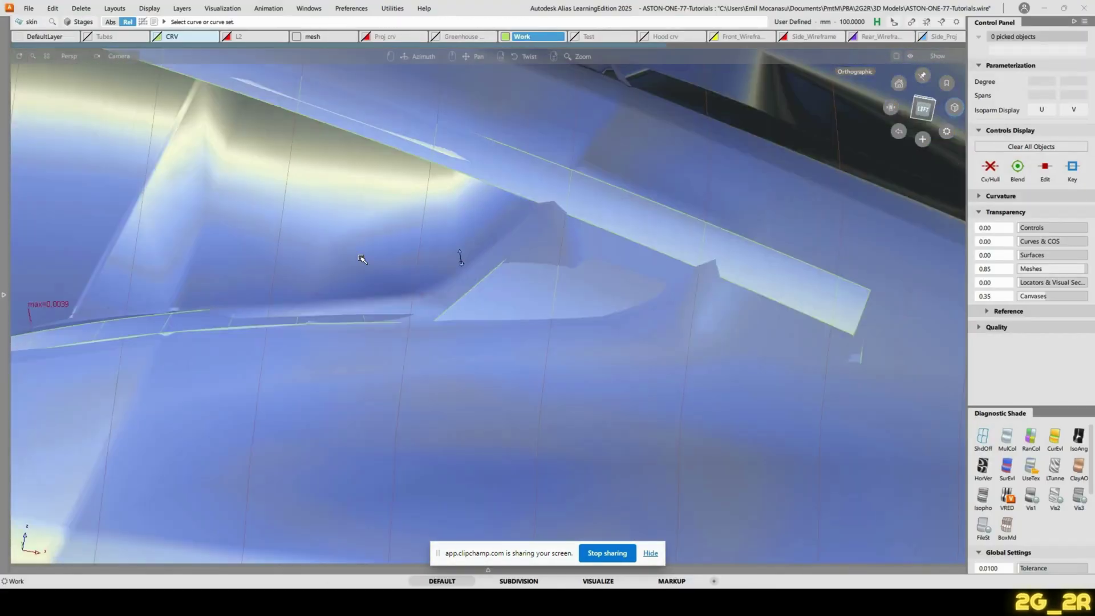
alt+shift+right_drag(362, 259, 401, 271)
alt+shift+drag(400, 271, 399, 280)
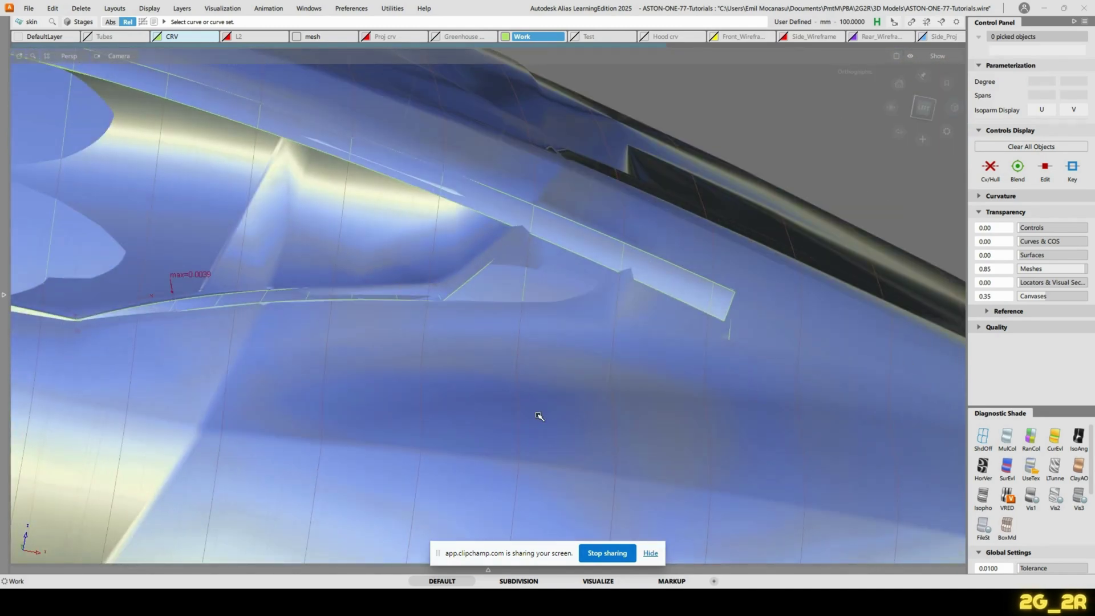
ctrl+shift+drag(538, 416, 810, 416)
click(809, 416)
click(989, 429)
click(524, 327)
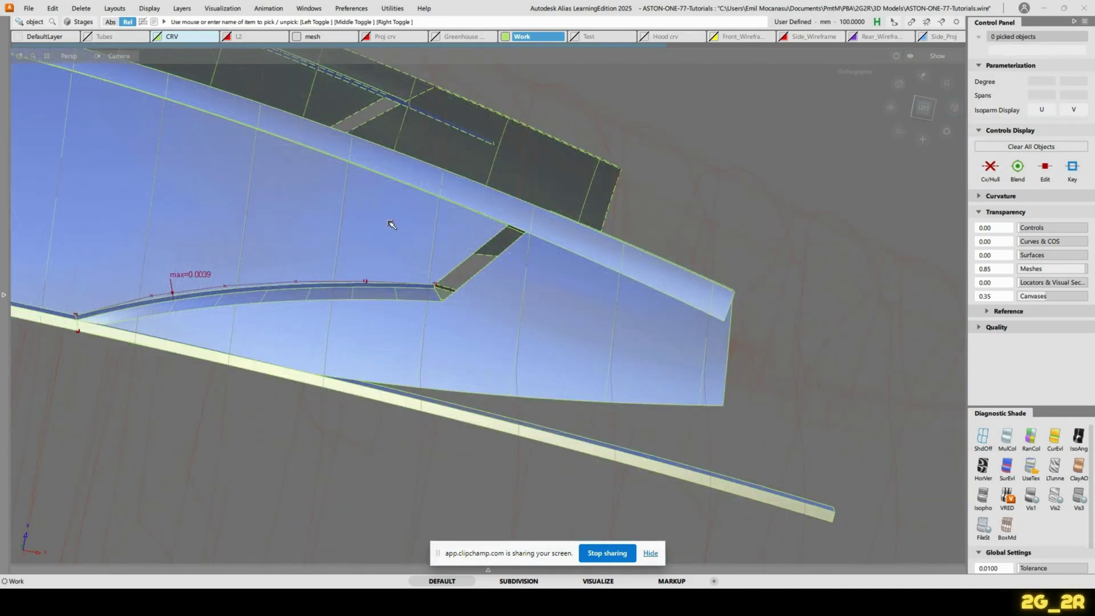
Edit the rail surface along the fitted curve and set its Scale Xform to 1.5
mouse_move(391, 222)
alt+shift+mouse_down()
mouse_move(614, 328)
mouse_move(744, 277)
mouse_move(736, 268)
mouse_move(756, 294)
mouse_move(711, 291)
alt+shift+mouse_up()
alt+shift+right_drag(711, 290, 559, 281)
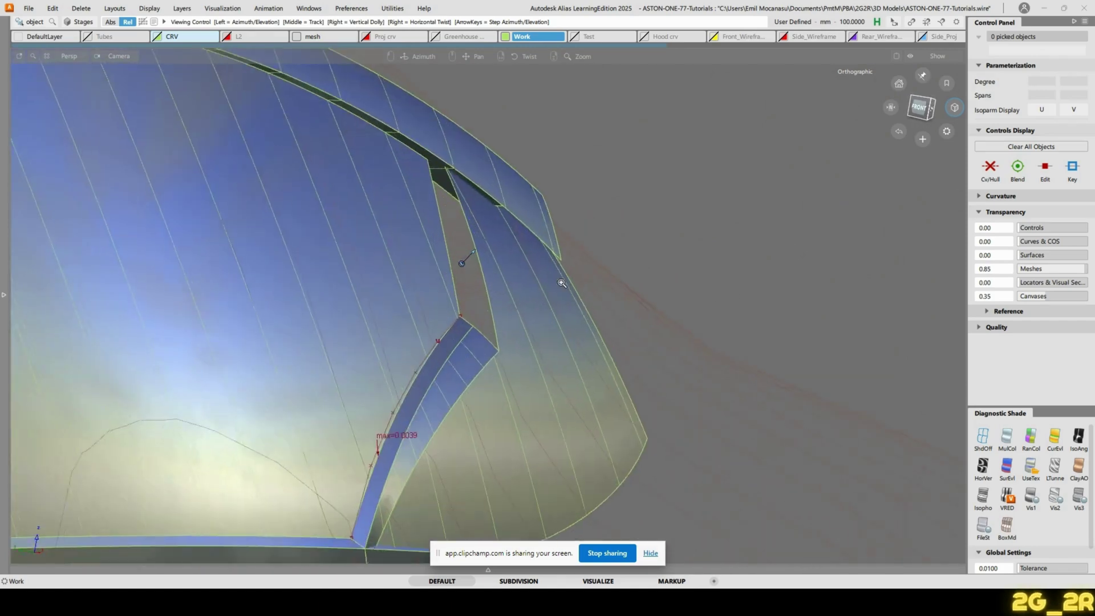
alt+shift+drag(560, 281, 516, 313)
alt+shift+right_drag(516, 314, 457, 297)
click(434, 288)
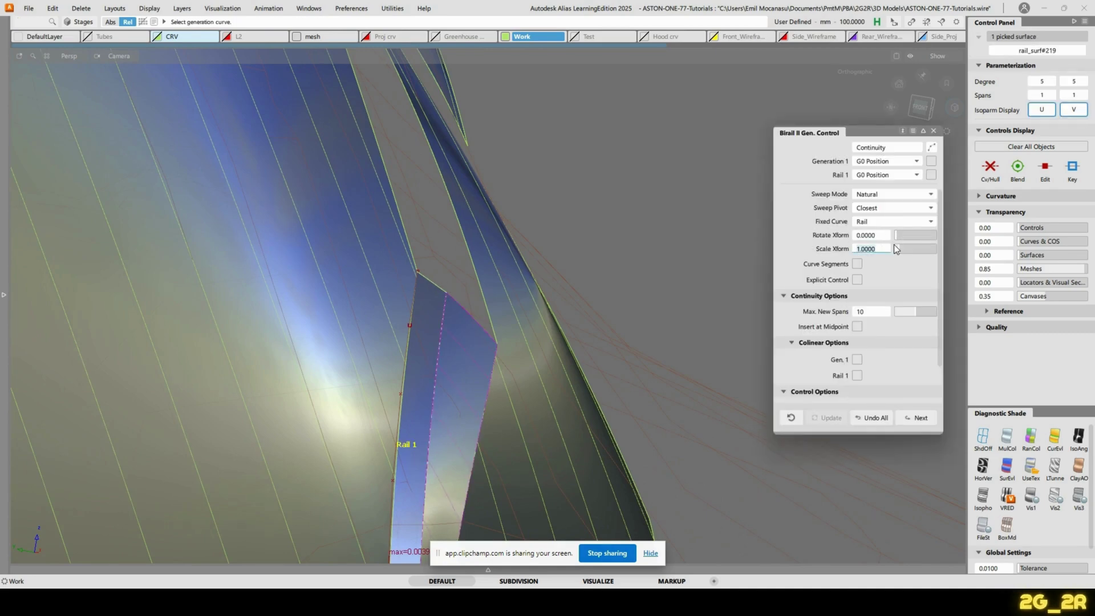
key(Return)
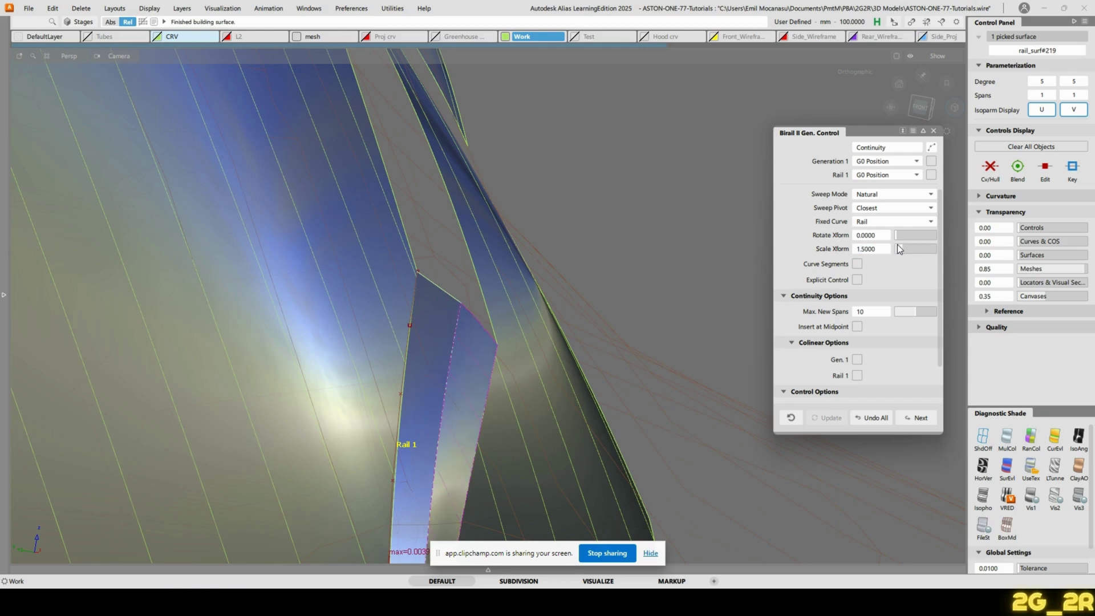
alt+shift+drag(478, 362, 171, 370)
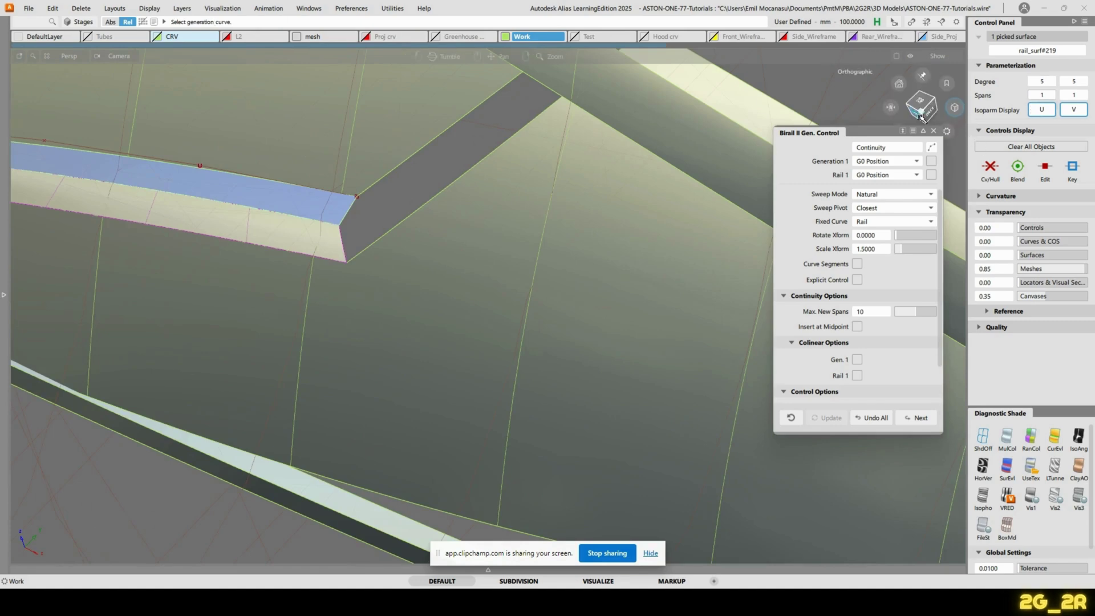
click(933, 130)
Untrim the rear quarter surface behind the curved gap surfaces
click(922, 116)
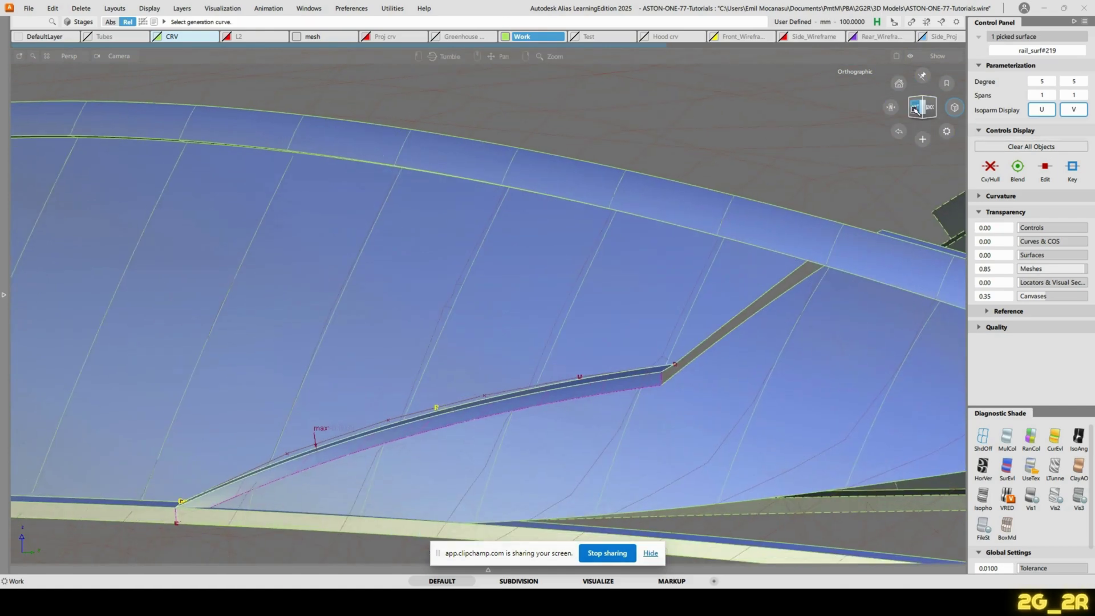
click(915, 108)
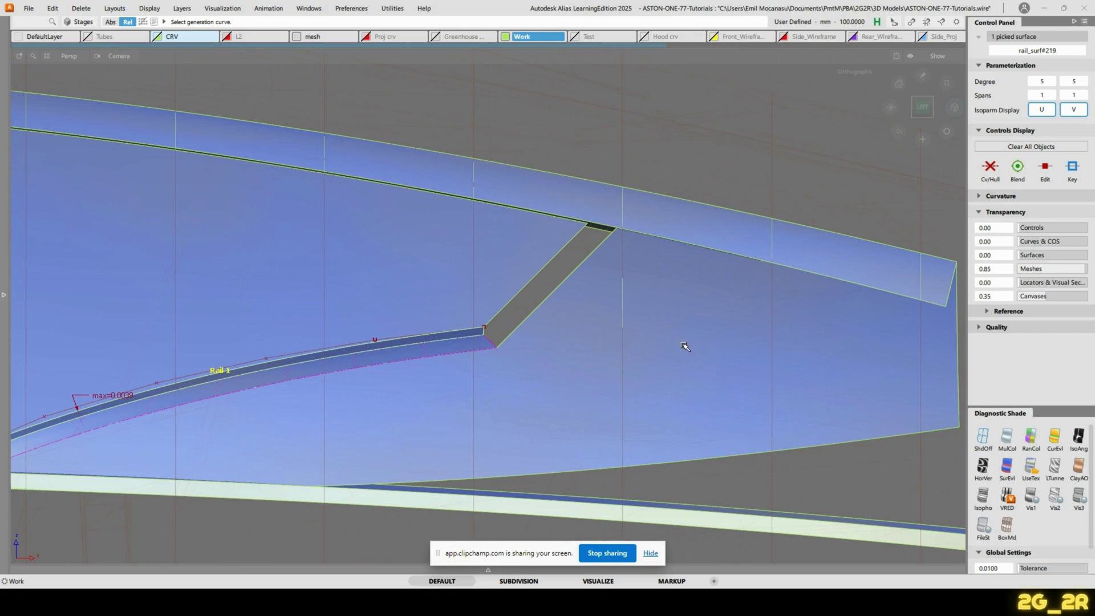
click(516, 356)
alt+shift+right_drag(742, 242, 687, 247)
alt+shift+middle_drag(687, 247, 855, 196)
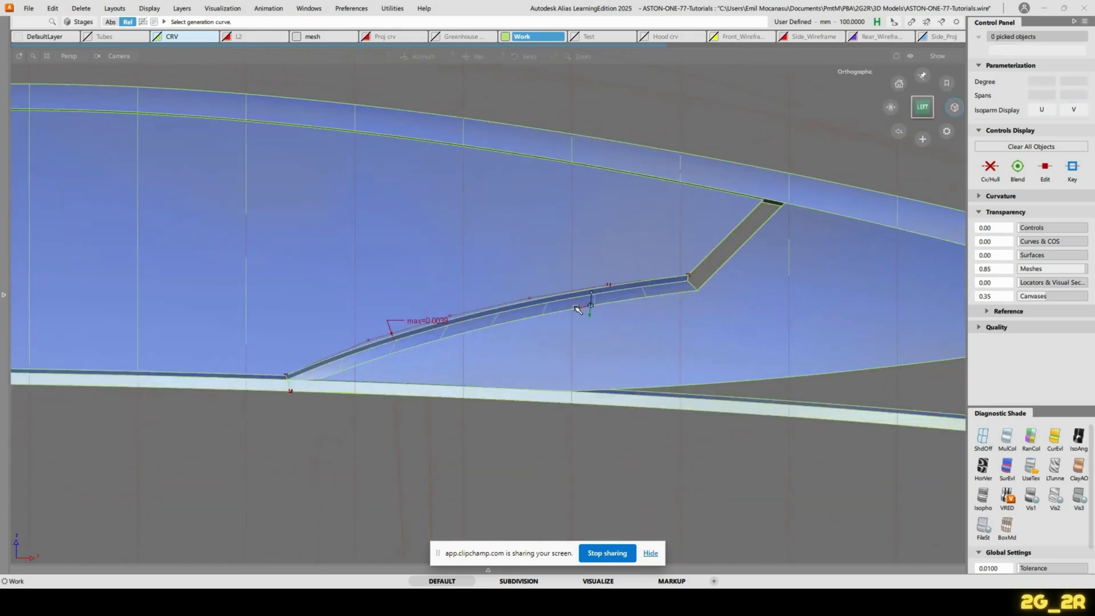
mouse_move(582, 306)
alt+shift+mouse_down()
mouse_move(653, 349)
mouse_move(655, 313)
alt+shift+mouse_up()
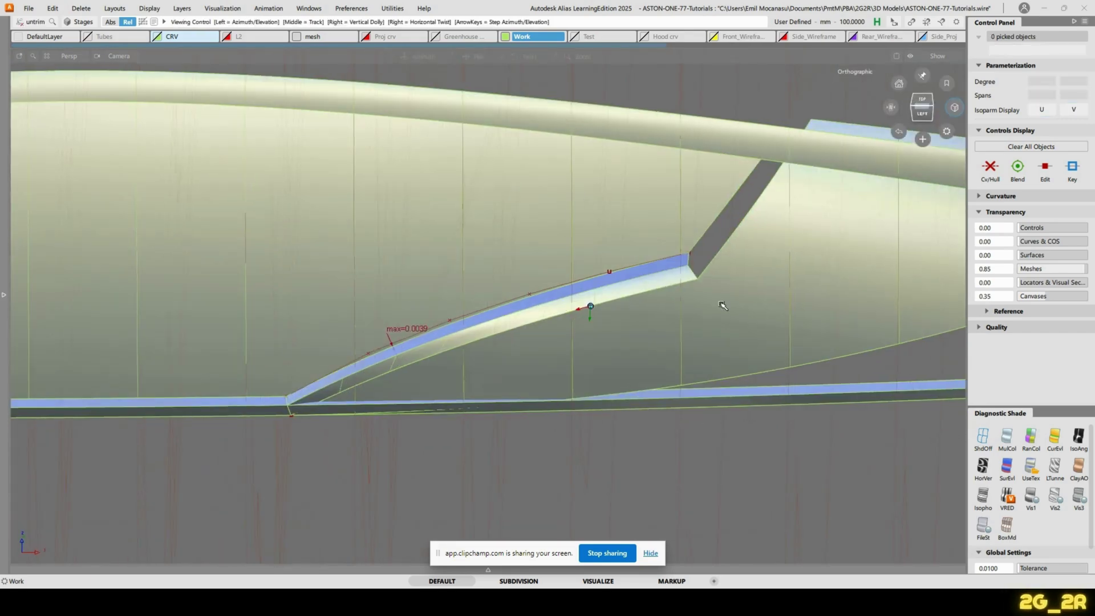
alt+shift+drag(738, 229, 733, 276)
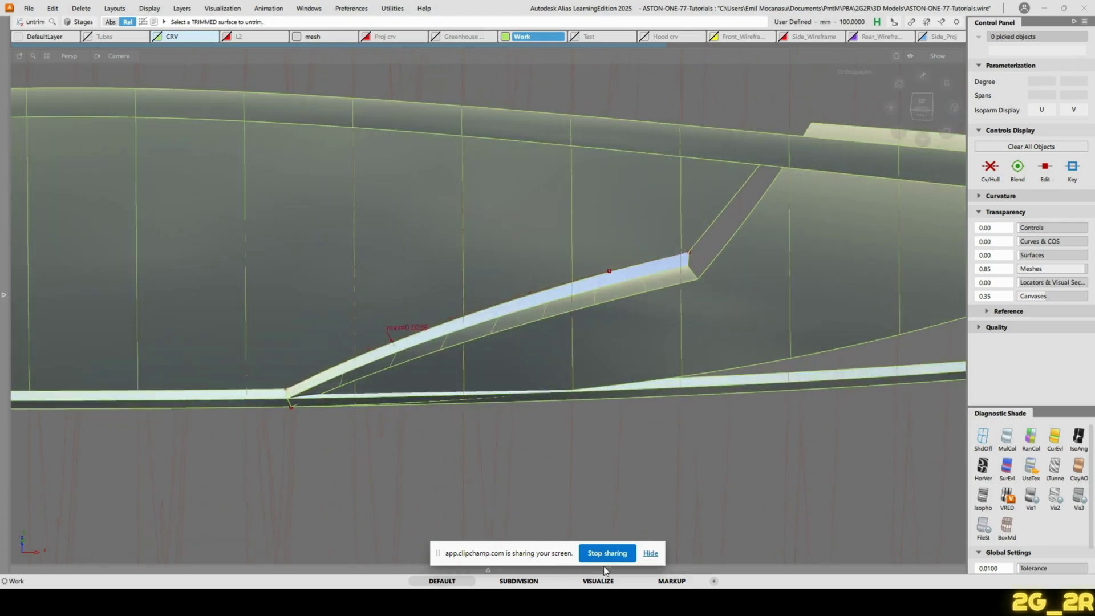
click(649, 552)
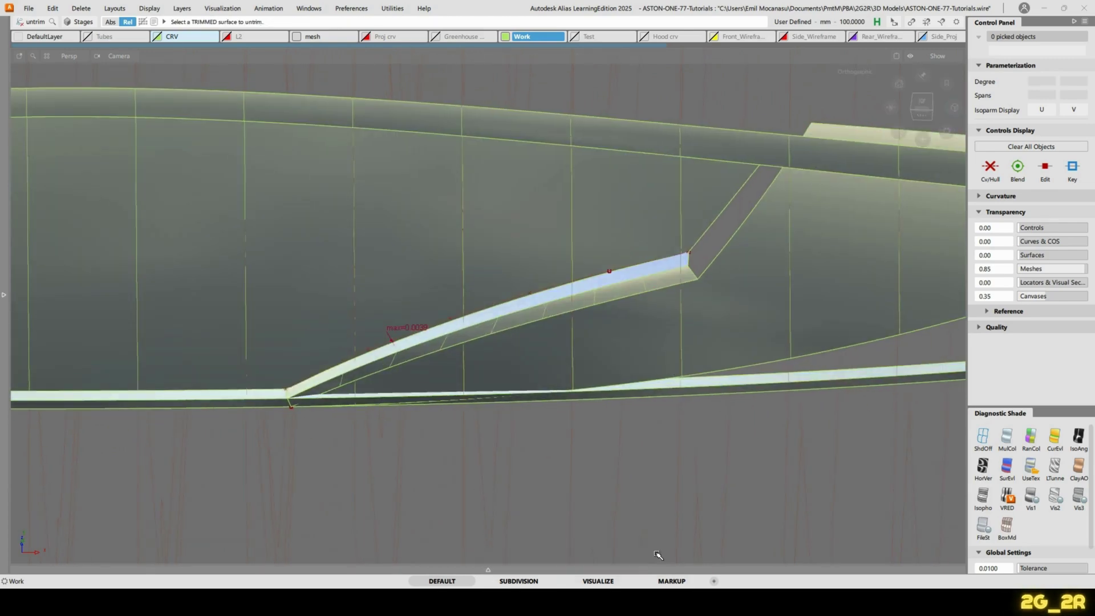
click(721, 258)
alt+shift+drag(757, 302, 696, 232)
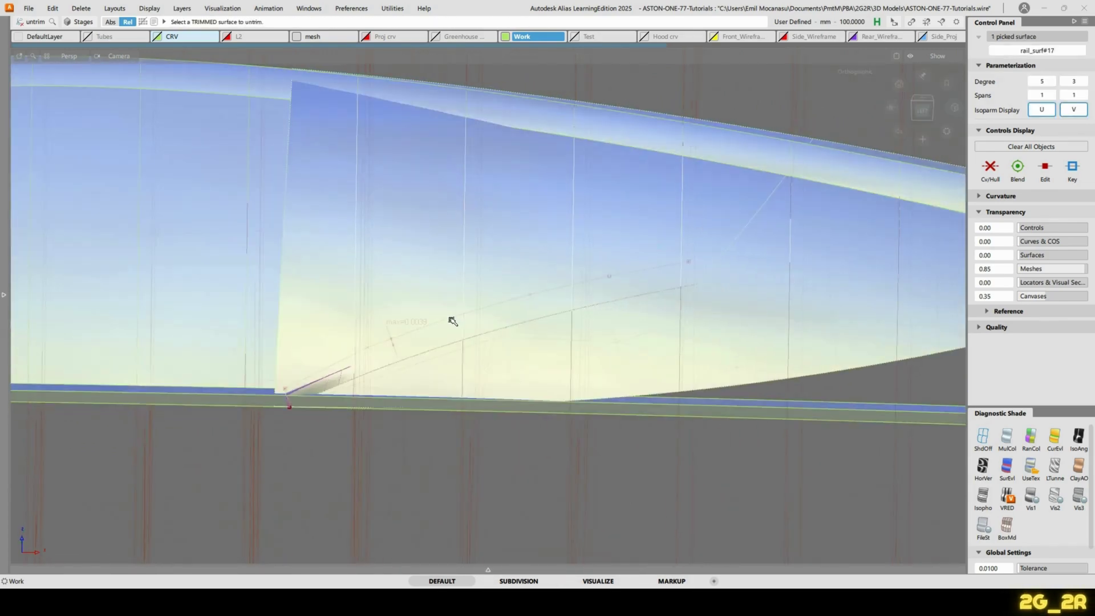
mouse_move(452, 318)
alt+shift+mouse_down()
mouse_move(525, 269)
mouse_move(719, 225)
mouse_move(618, 232)
alt+shift+mouse_up()
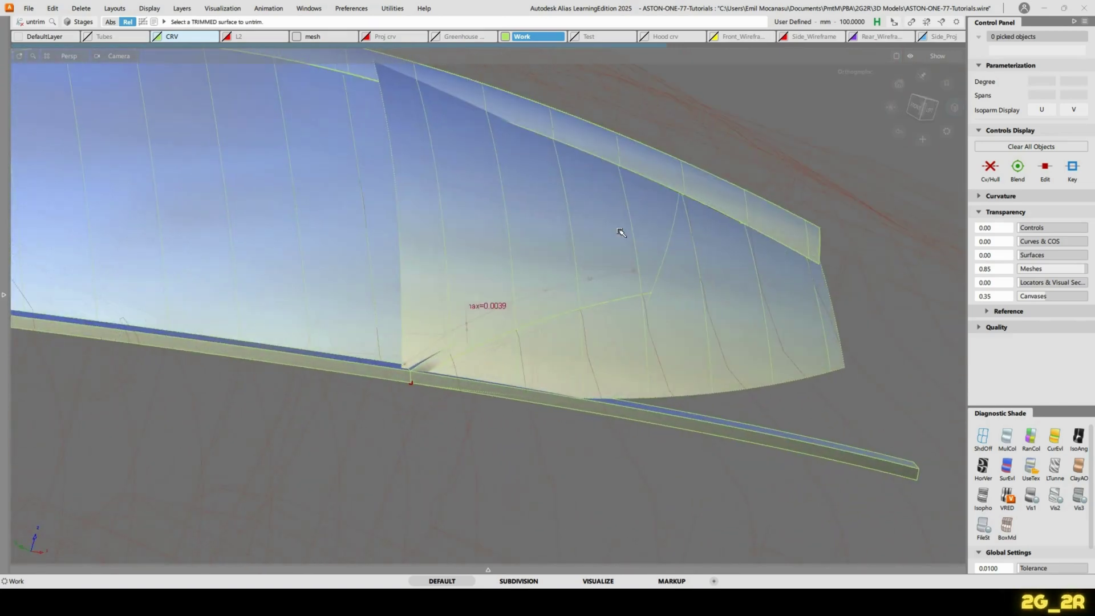
Turn off all surface shading in the left view and show the Proj crv layer
click(936, 110)
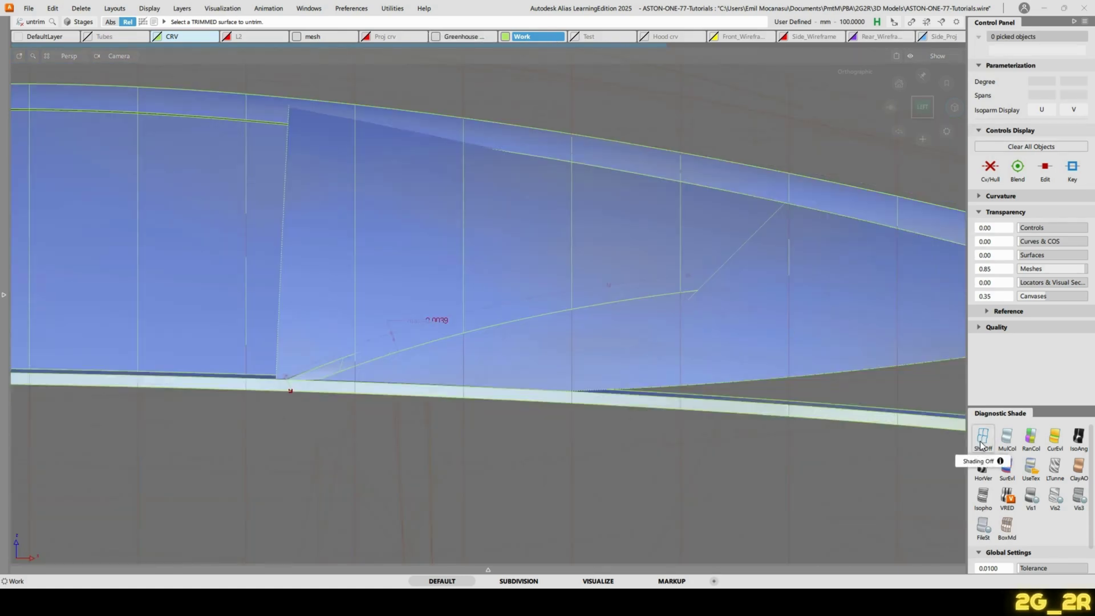
click(981, 445)
ctrl+shift+click(578, 325)
ctrl+shift+drag(623, 329, 624, 324)
drag(545, 224, 568, 379)
drag(557, 242, 561, 364)
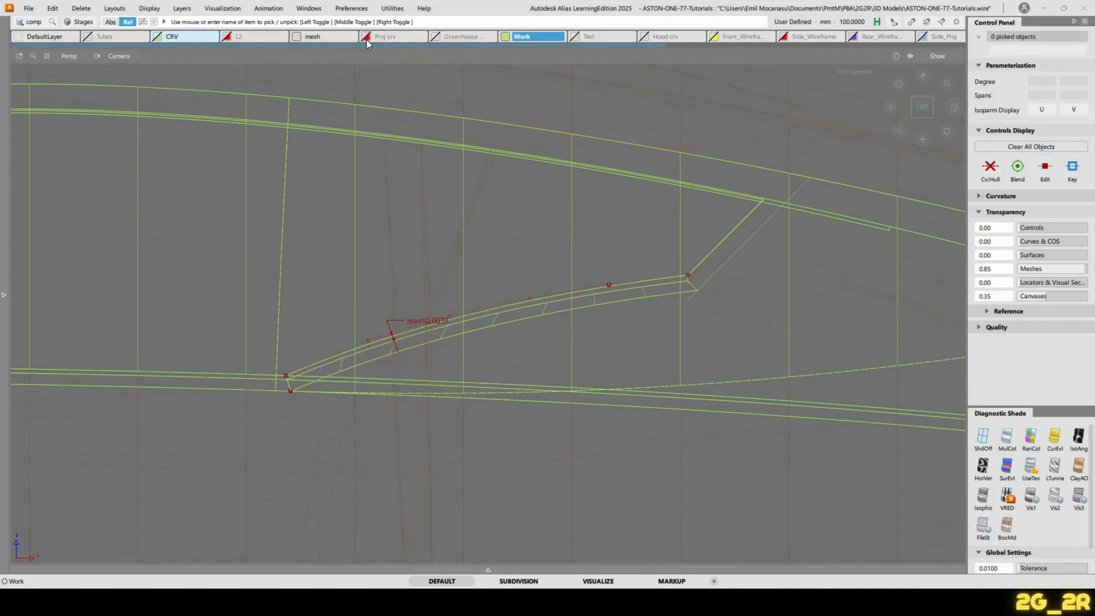
Extend the rear end of the fitted upper curve by about 93 mm, declining to remove construction history on other picked edges
ctrl+shift+right_drag(684, 160, 683, 194)
click(673, 296)
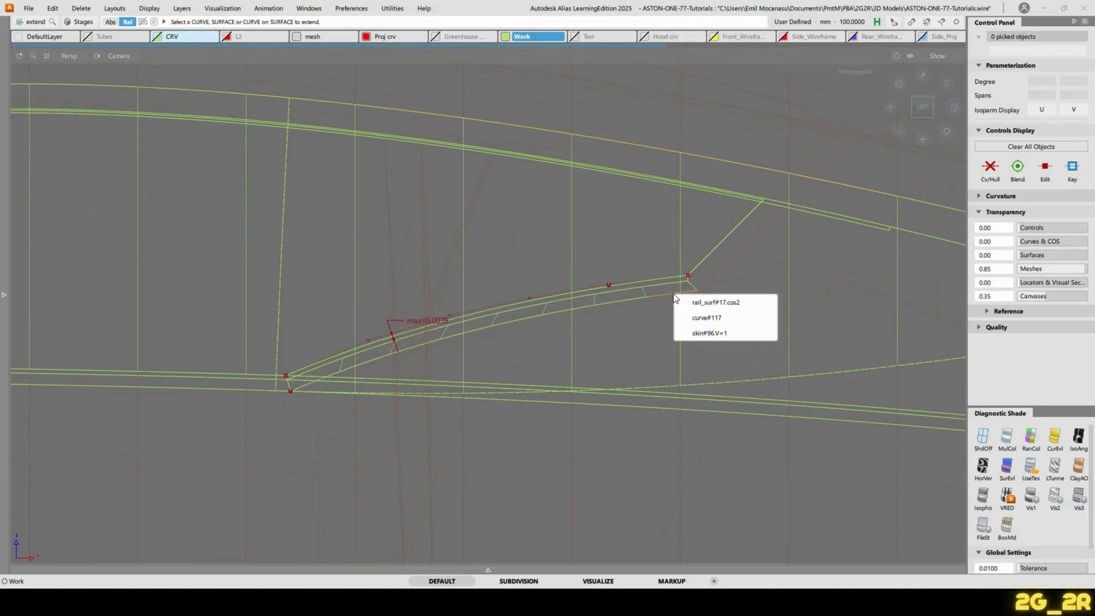
click(758, 318)
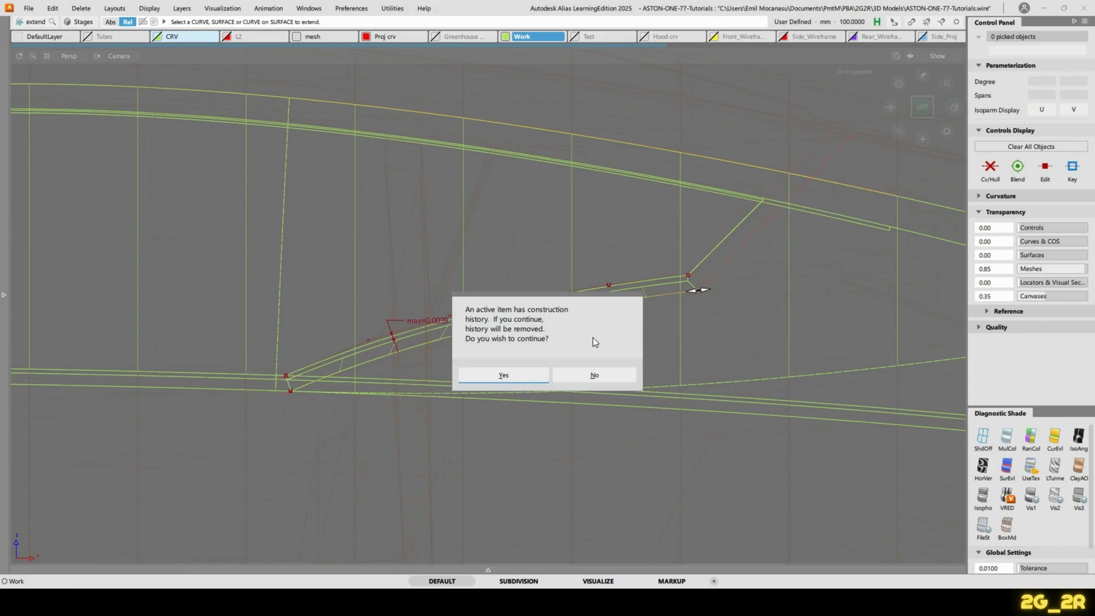
click(595, 377)
click(659, 300)
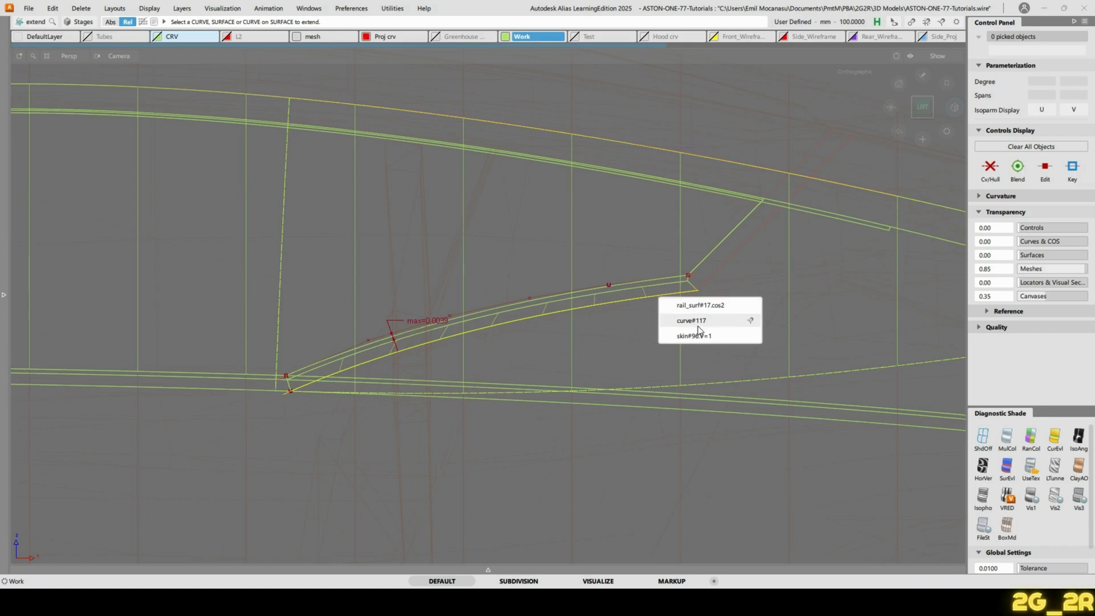
click(712, 336)
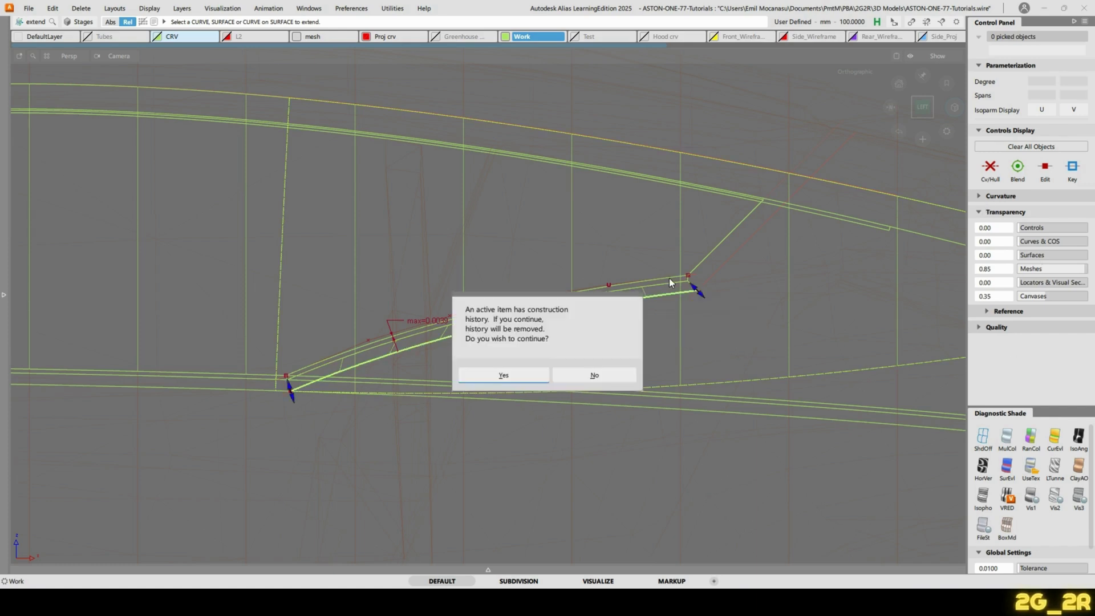
click(604, 374)
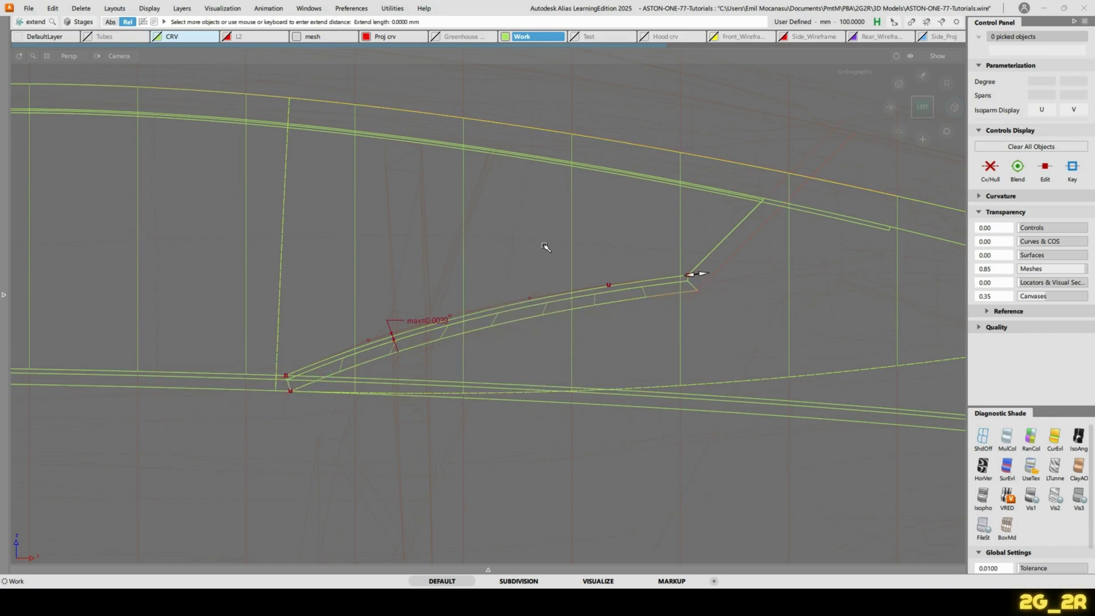
drag(545, 247, 571, 215)
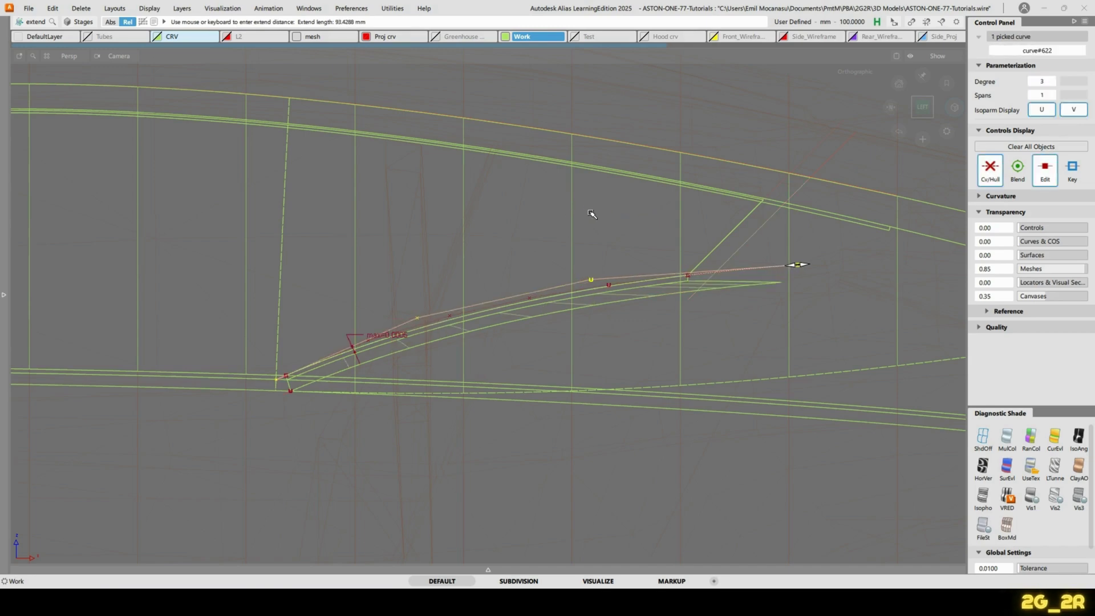
click(581, 212)
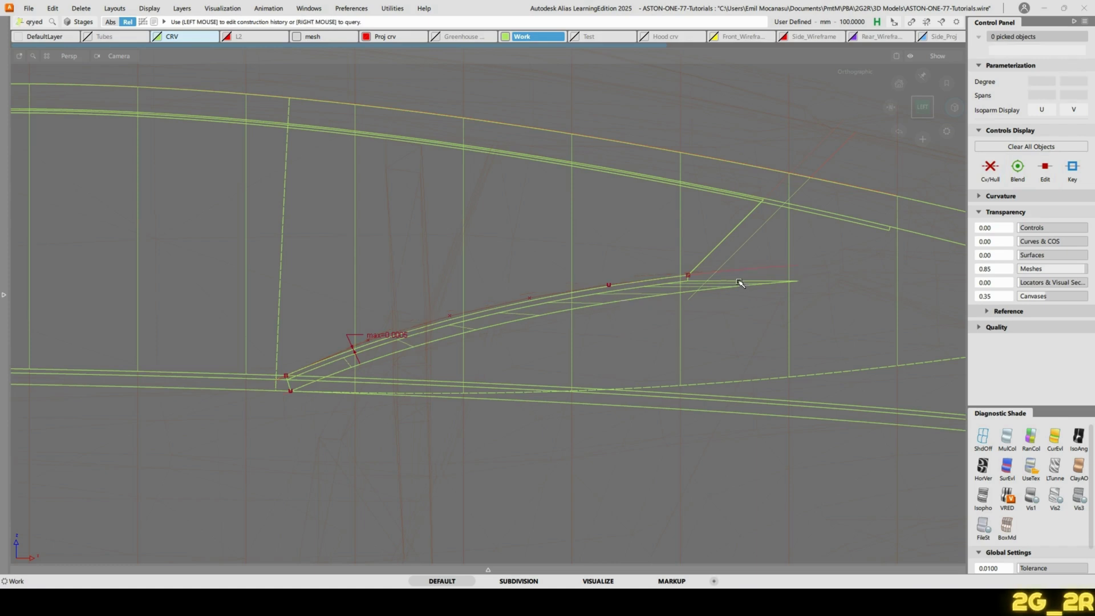
Edit the skin surface between the extended curves and set its start flow control to Extend
click(740, 283)
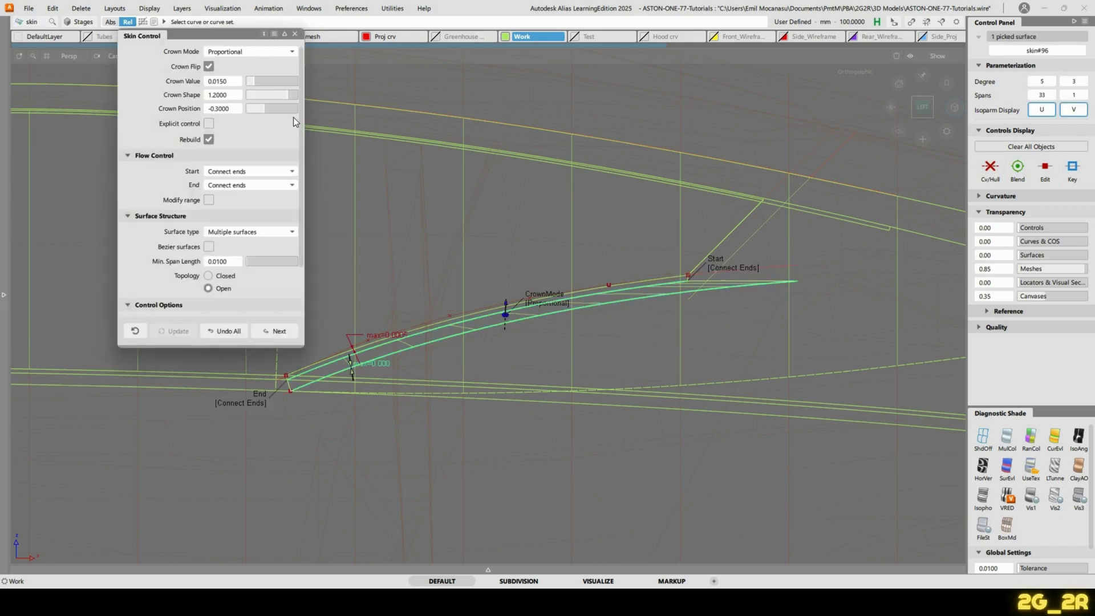
click(740, 266)
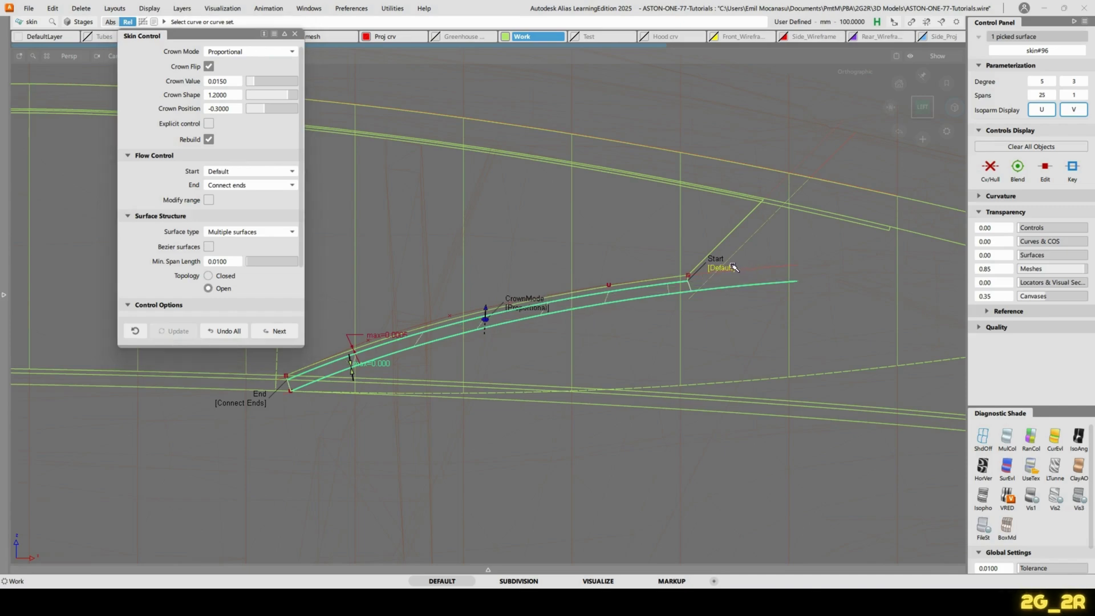
ctrl+shift+drag(705, 243, 569, 225)
alt+shift+middle_drag(569, 225, 465, 285)
alt+shift+drag(465, 284, 769, 365)
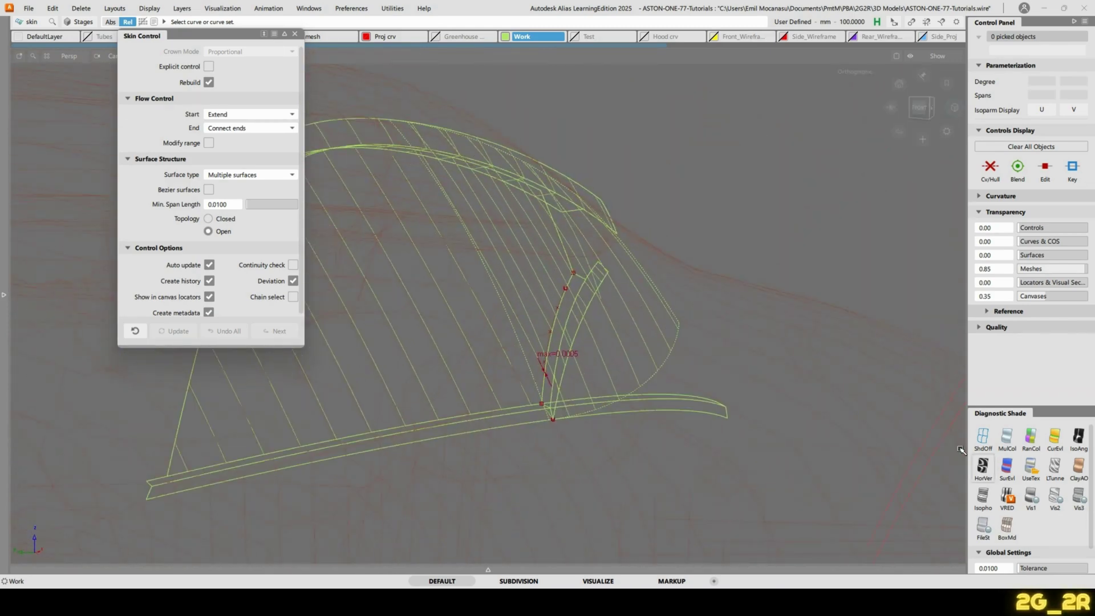
Shade the model and examine the extended gap surfaces against the reference mesh around the rear quarter
click(1026, 473)
alt+shift+right_drag(660, 224, 586, 273)
mouse_move(587, 273)
alt+shift+mouse_down()
mouse_move(457, 273)
mouse_move(299, 339)
mouse_move(285, 358)
mouse_move(299, 282)
mouse_move(287, 346)
mouse_move(295, 358)
alt+shift+mouse_up()
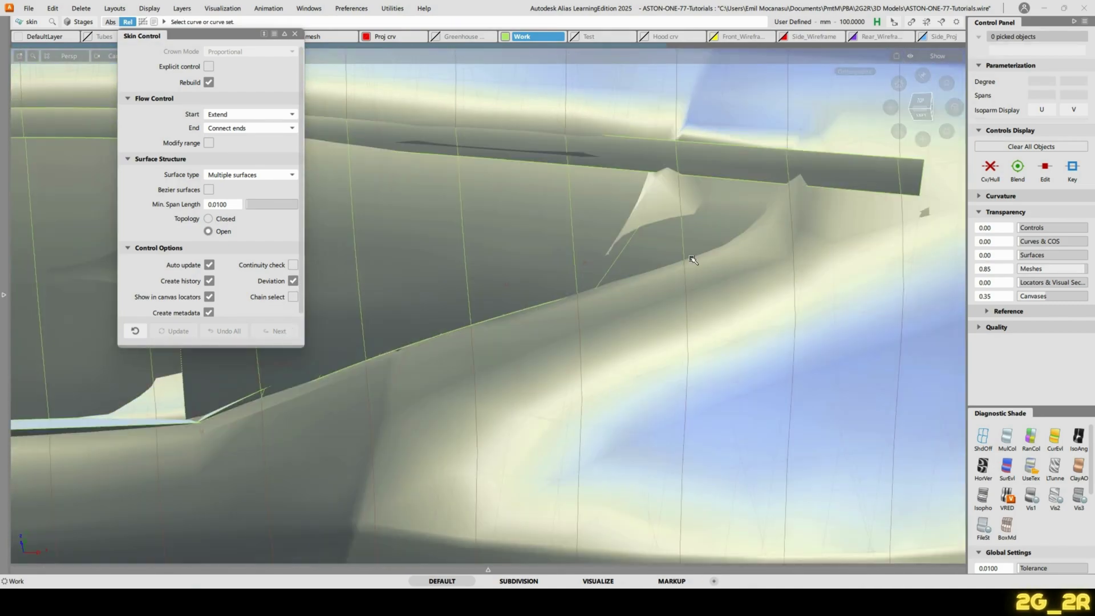
alt+shift+drag(583, 276, 623, 242)
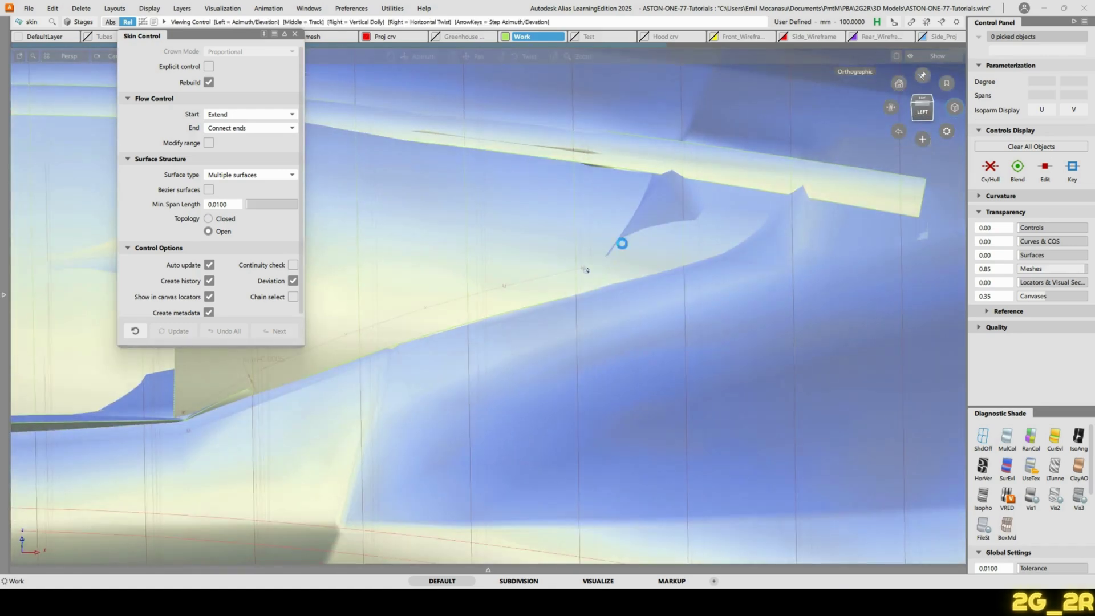
click(295, 34)
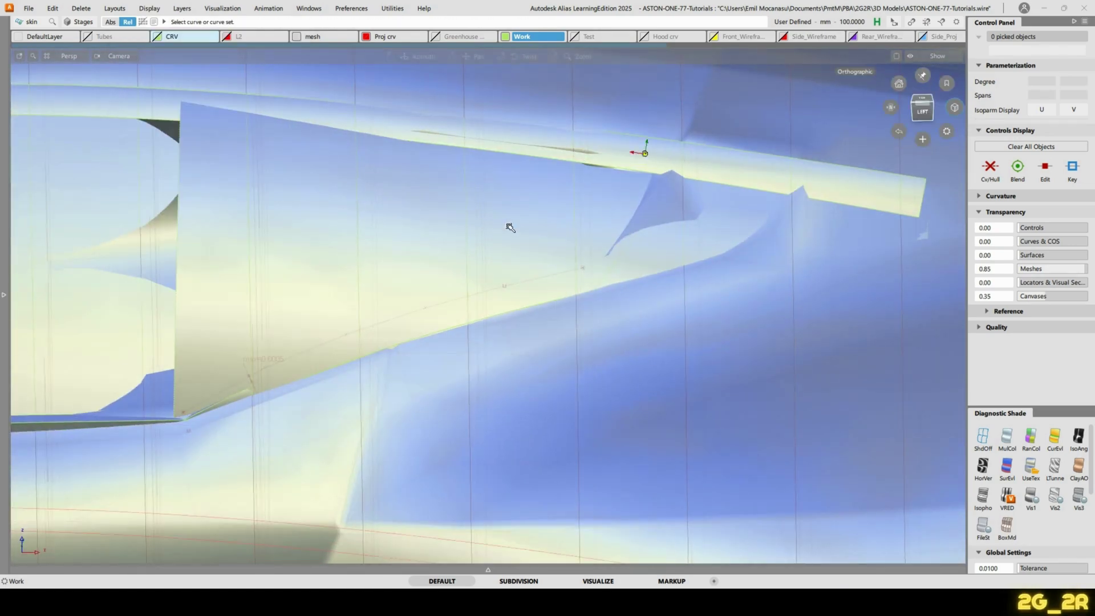
mouse_move(509, 226)
alt+shift+mouse_down()
mouse_move(734, 205)
mouse_move(718, 233)
mouse_move(629, 220)
mouse_move(819, 186)
mouse_move(669, 219)
mouse_move(718, 235)
mouse_move(499, 195)
mouse_move(838, 254)
mouse_move(831, 311)
mouse_move(885, 198)
mouse_move(667, 252)
alt+shift+mouse_up()
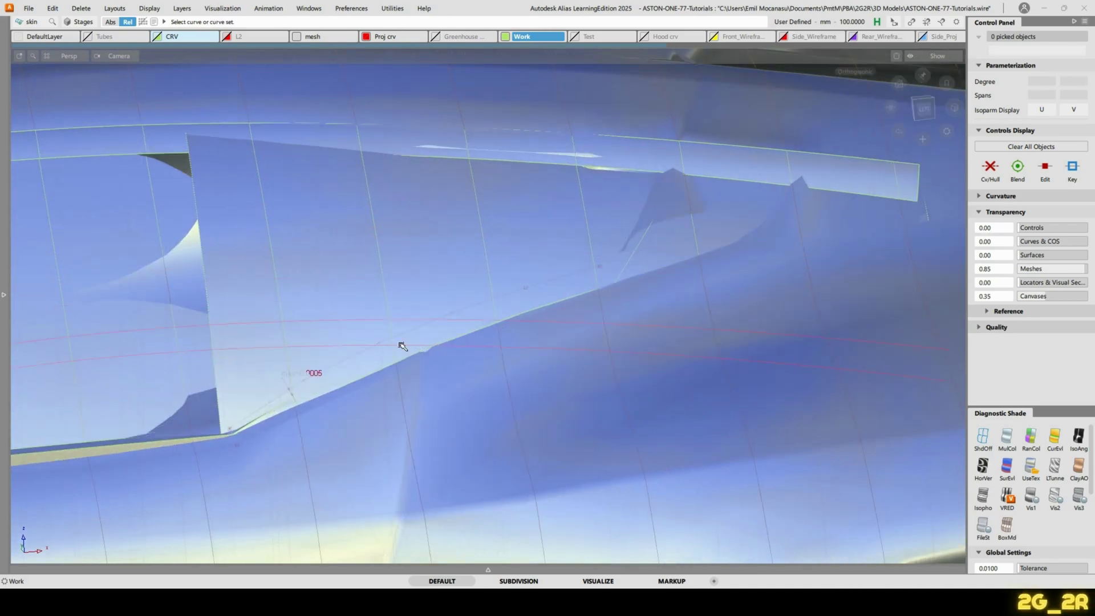
alt+shift+drag(432, 297, 527, 228)
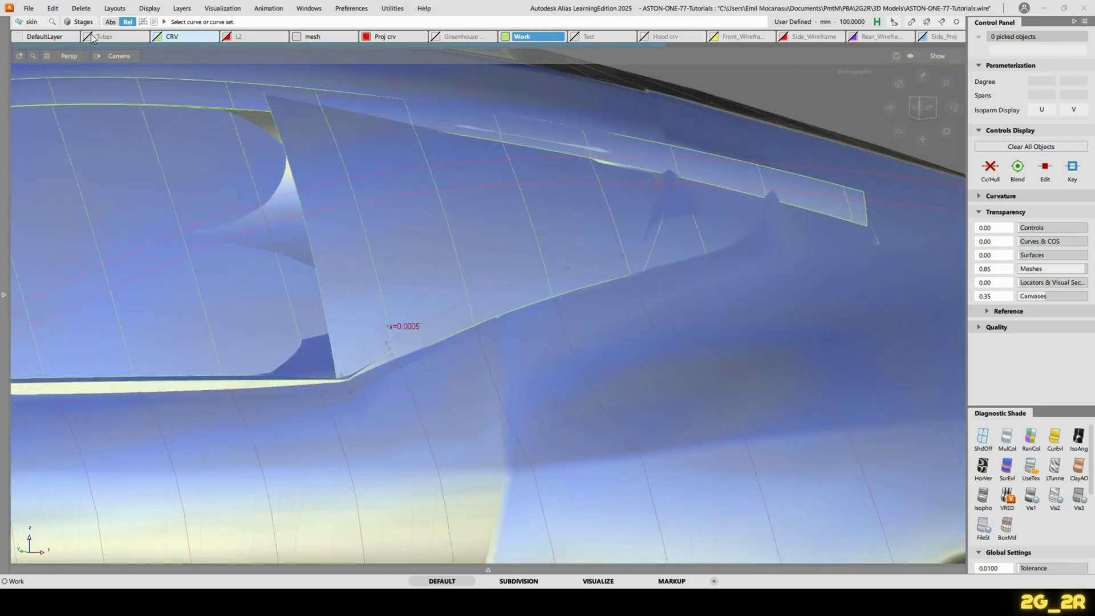
Hide the mesh layer and turn off all surface shading in the left view
click(297, 38)
alt+shift+drag(447, 177, 539, 193)
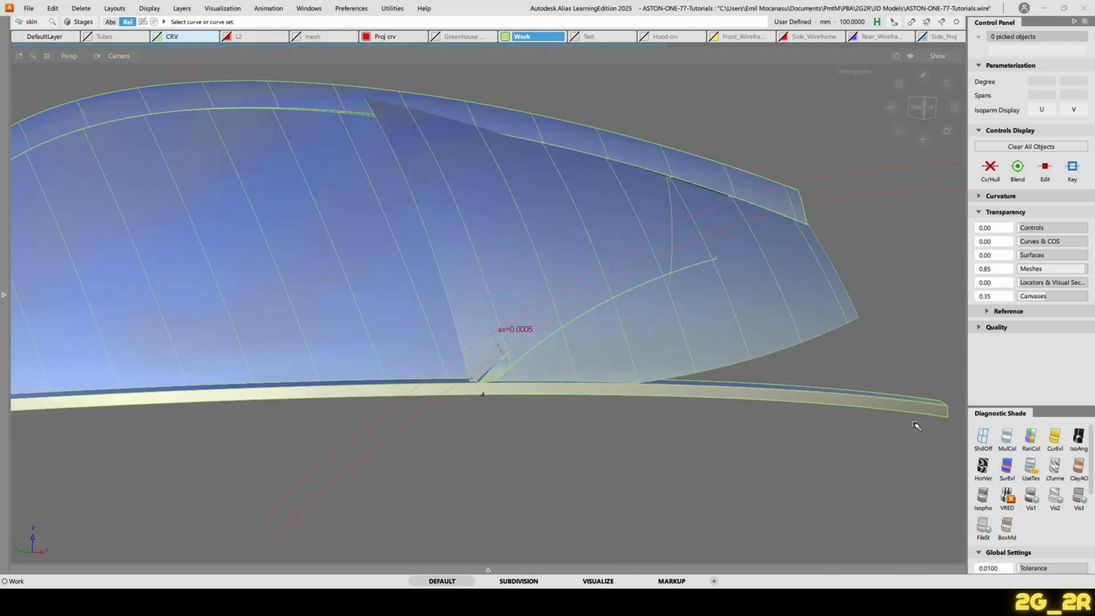
click(982, 440)
mouse_move(776, 178)
alt+shift+mouse_down()
mouse_move(760, 195)
mouse_move(392, 227)
mouse_move(572, 291)
mouse_move(571, 231)
alt+shift+mouse_up()
click(922, 107)
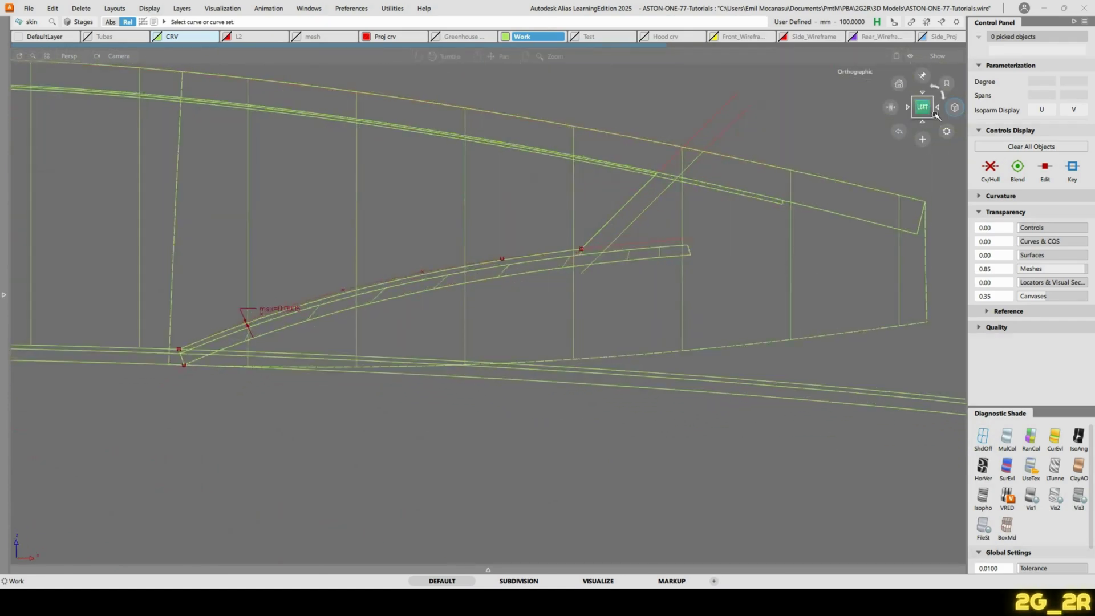
alt+shift+right_drag(719, 314, 702, 127)
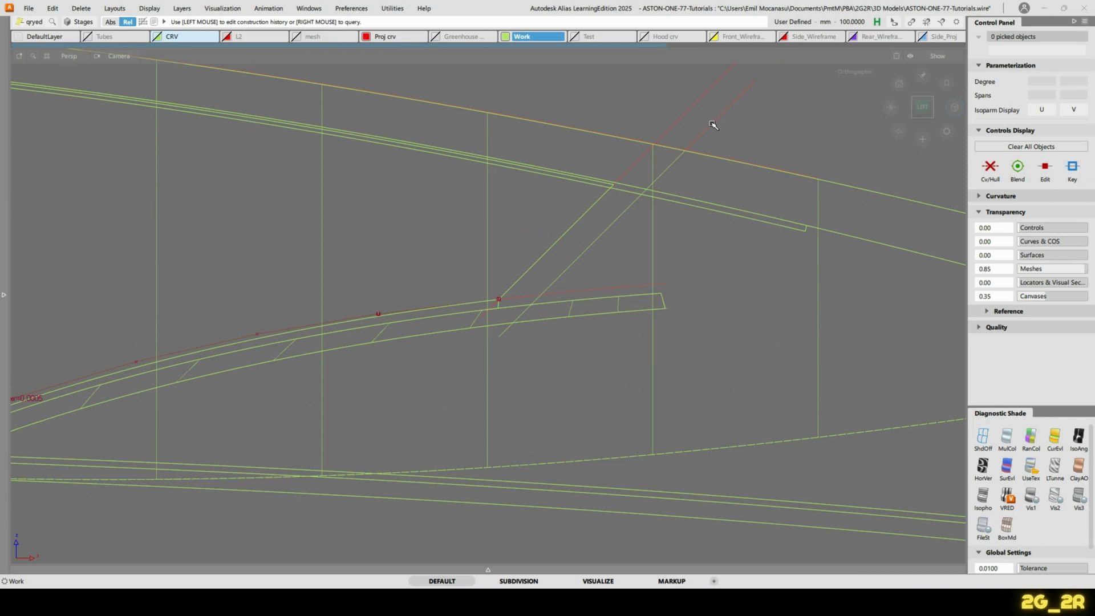
click(713, 125)
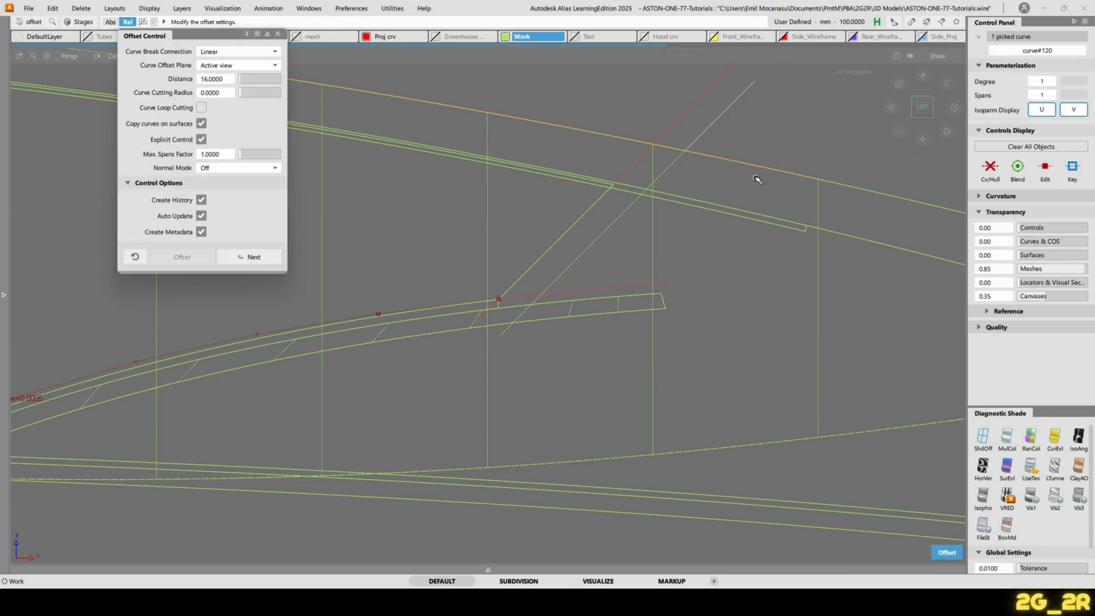
click(646, 256)
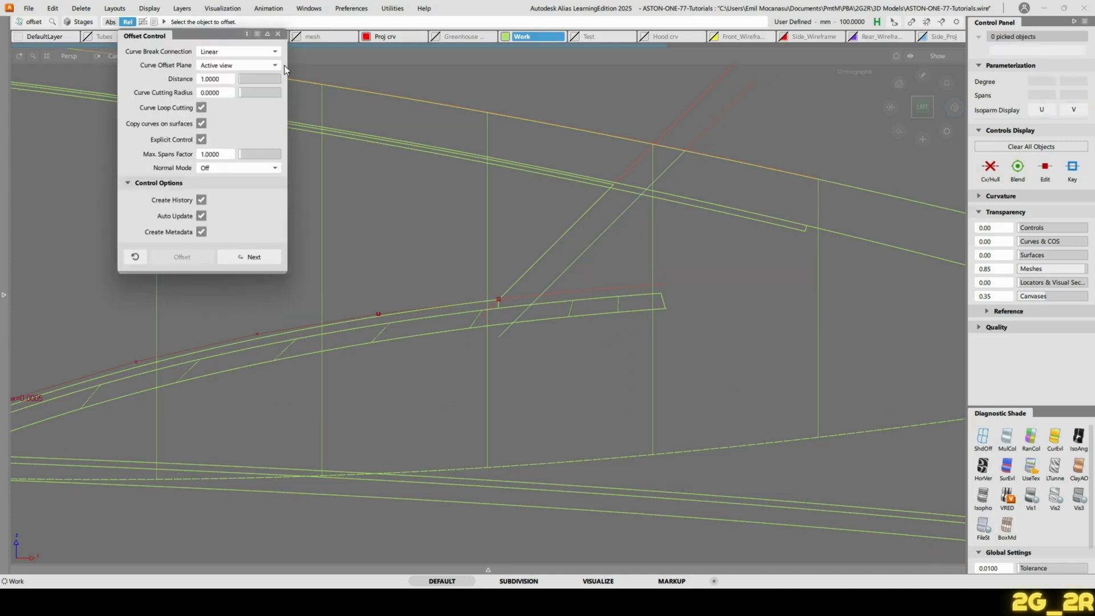
click(278, 34)
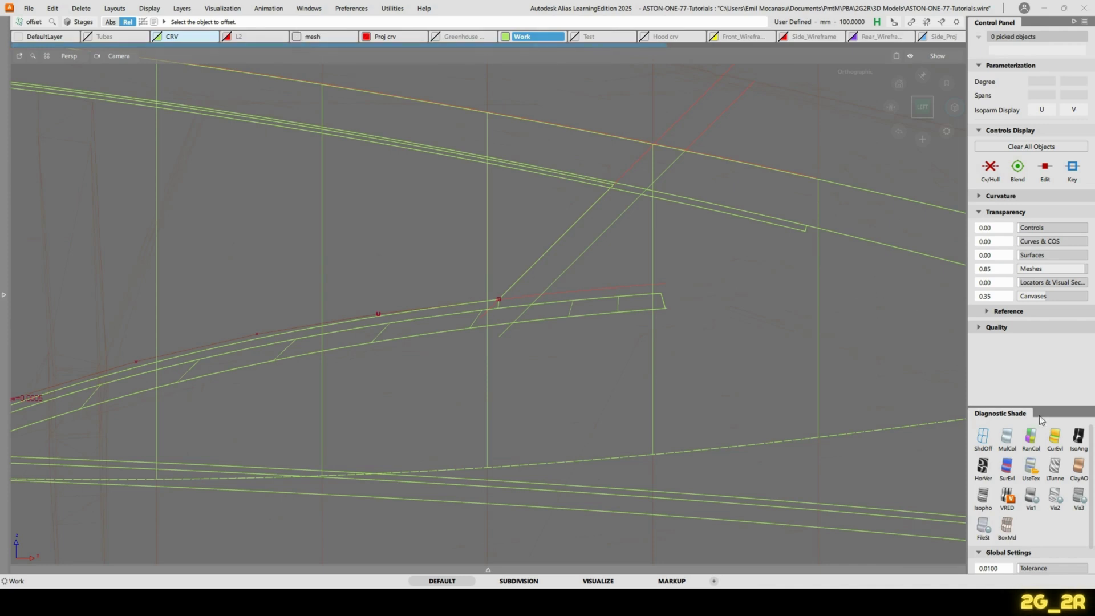
Show the reference mesh in the left view, shade it as a comparison background, and clear the selection
key(Escape)
click(801, 132)
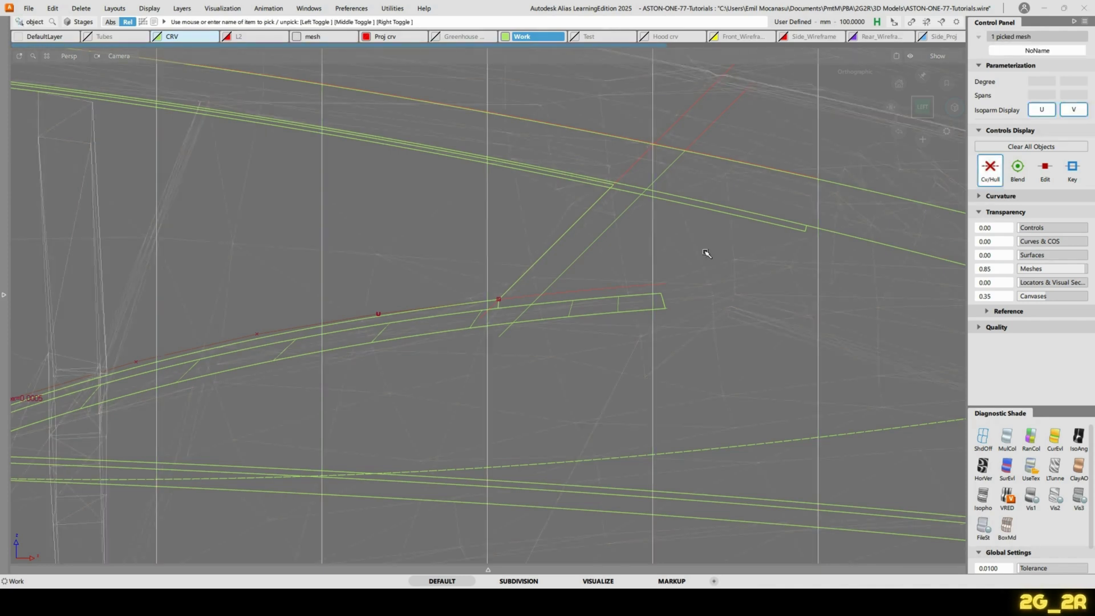
click(1030, 467)
ctrl+shift+drag(705, 265, 705, 234)
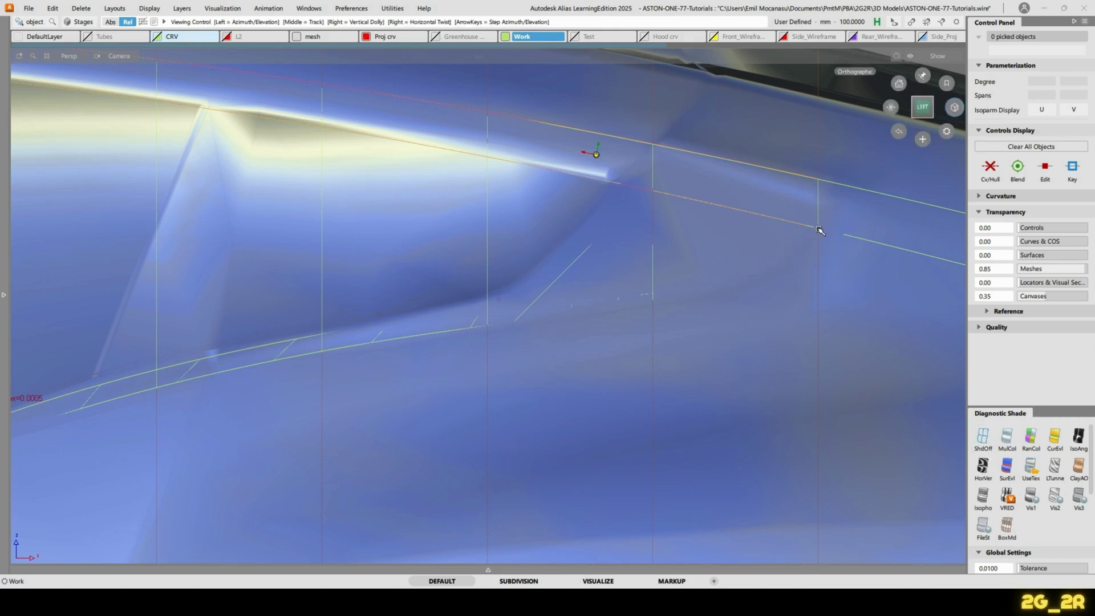
Draw a vertical degree-1 guide curve at the rear end of the roof rail opening, using the shaded mesh as reference
ctrl+shift+middle_drag(846, 223, 832, 226)
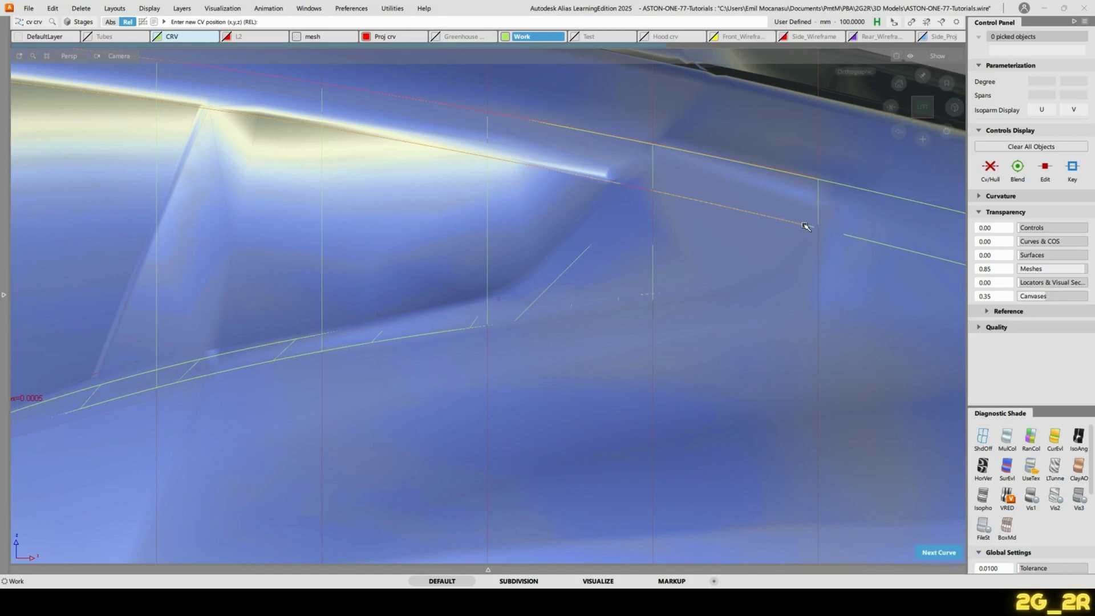
click(805, 226)
right_click(831, 124)
ctrl+shift+middle_drag(883, 178, 835, 196)
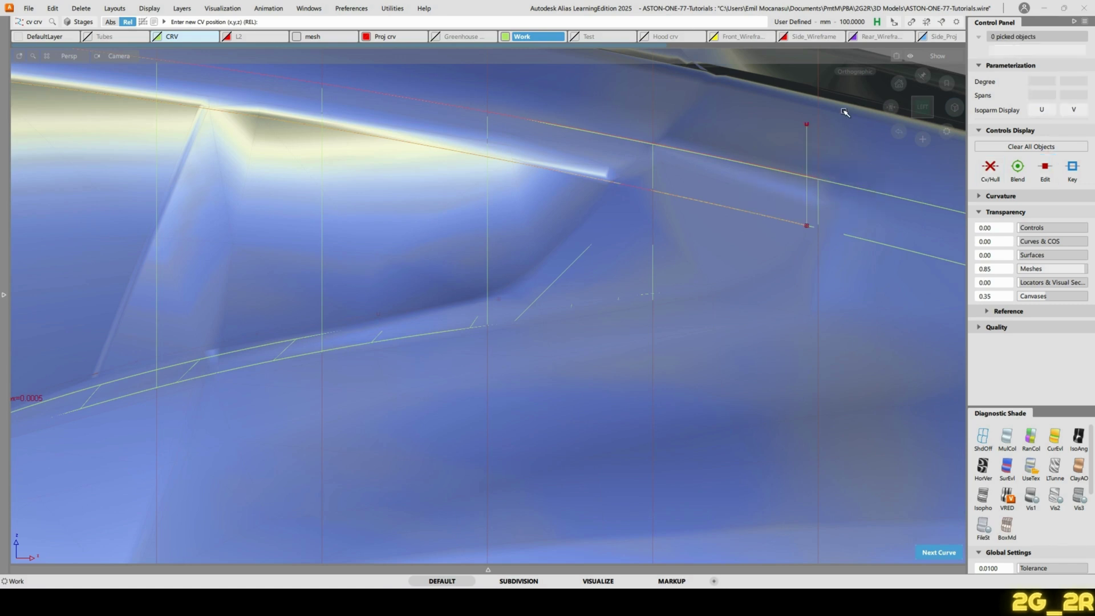
Move the vertical guide curve slightly rearward to line up with the corner of the opening on the mesh, and deselect it
ctrl+shift+drag(820, 133, 848, 120)
click(805, 138)
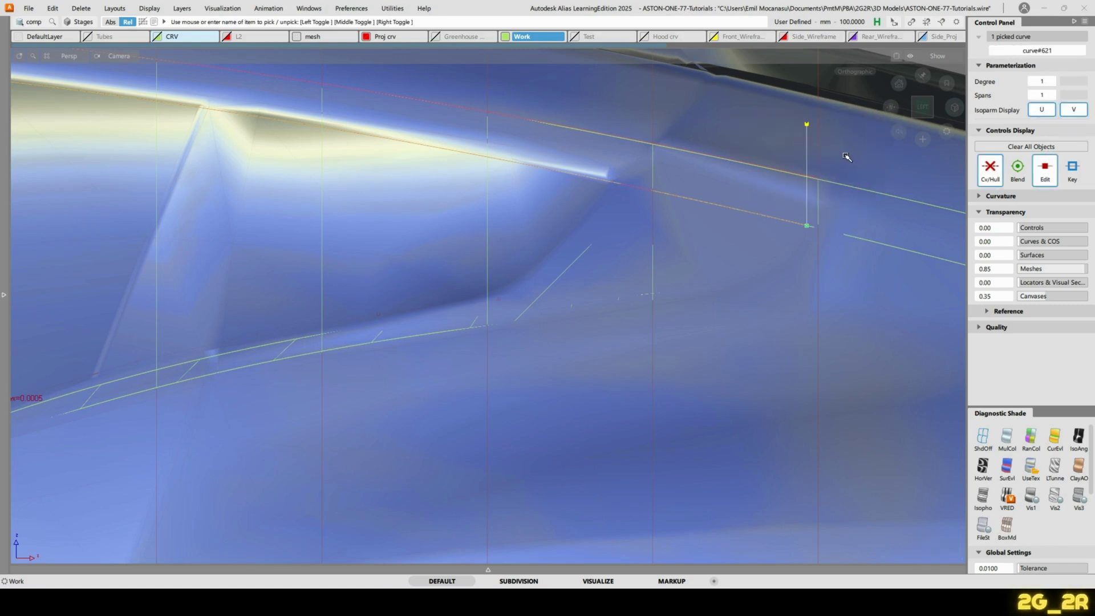
ctrl+shift+right_drag(846, 157, 846, 145)
middle_drag(846, 158, 859, 161)
right_drag(855, 158, 855, 160)
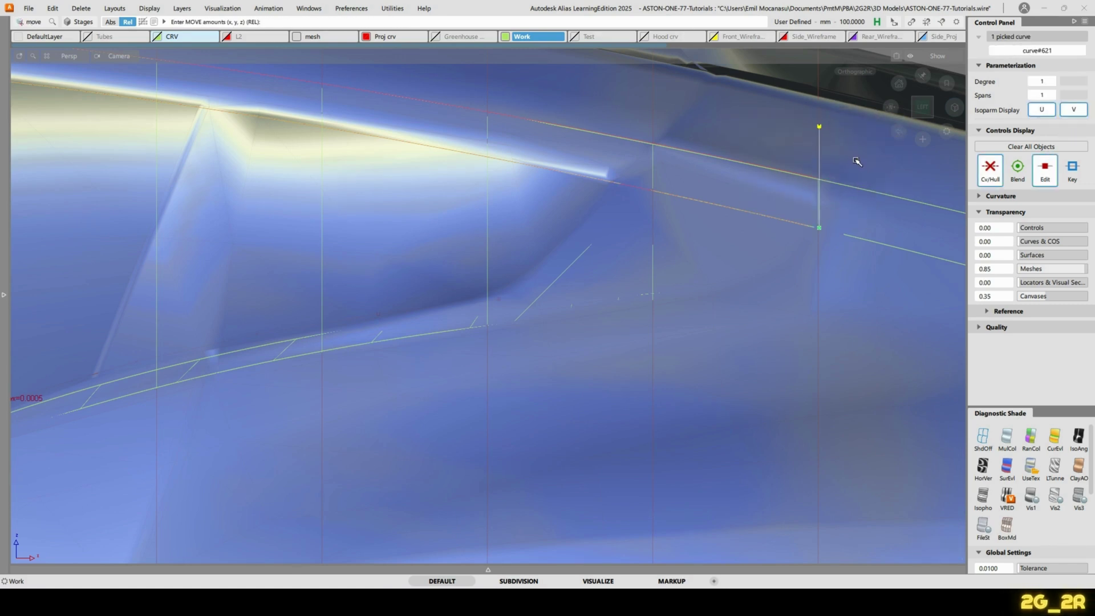
drag(855, 161, 858, 162)
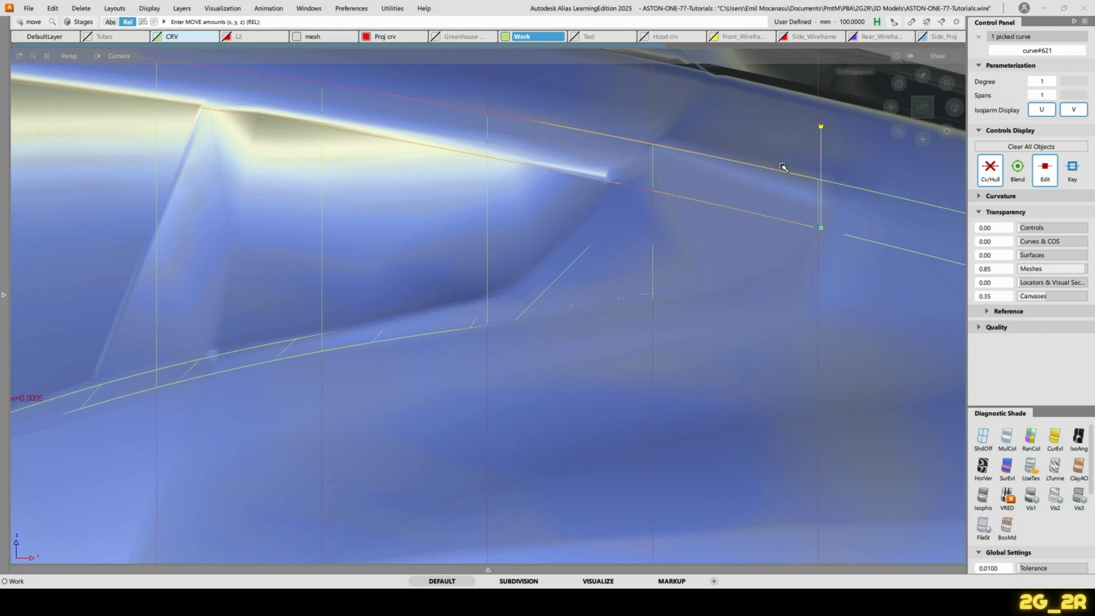
ctrl+shift+drag(782, 166, 812, 133)
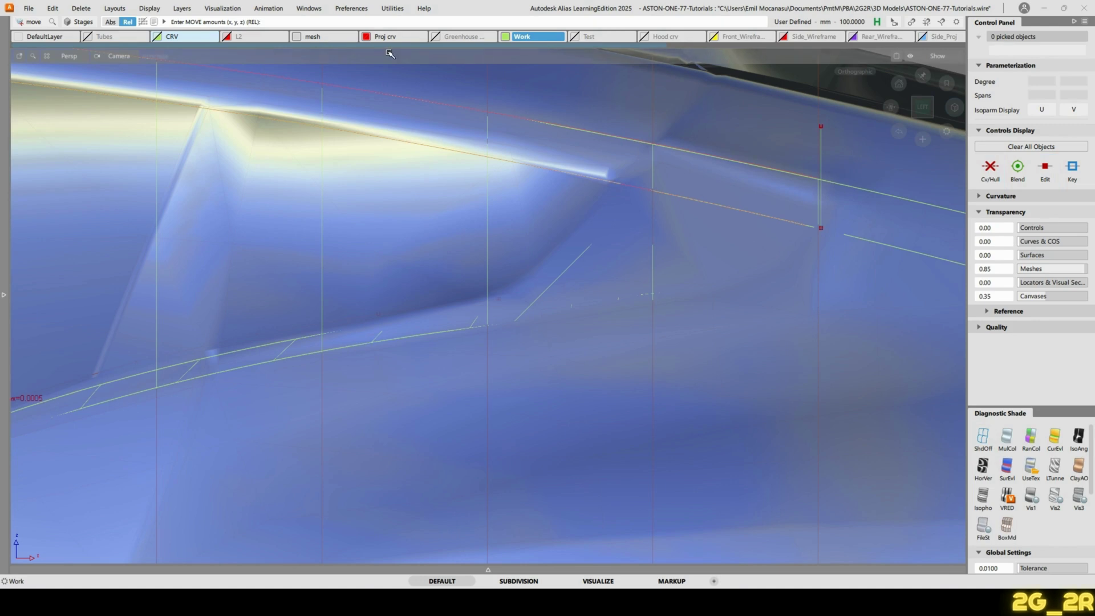
Hide the mesh layer and set the diagonal curve's offset distance to 107 mm so it meets the vertical guide curve
click(296, 37)
ctrl+shift+drag(645, 130, 709, 126)
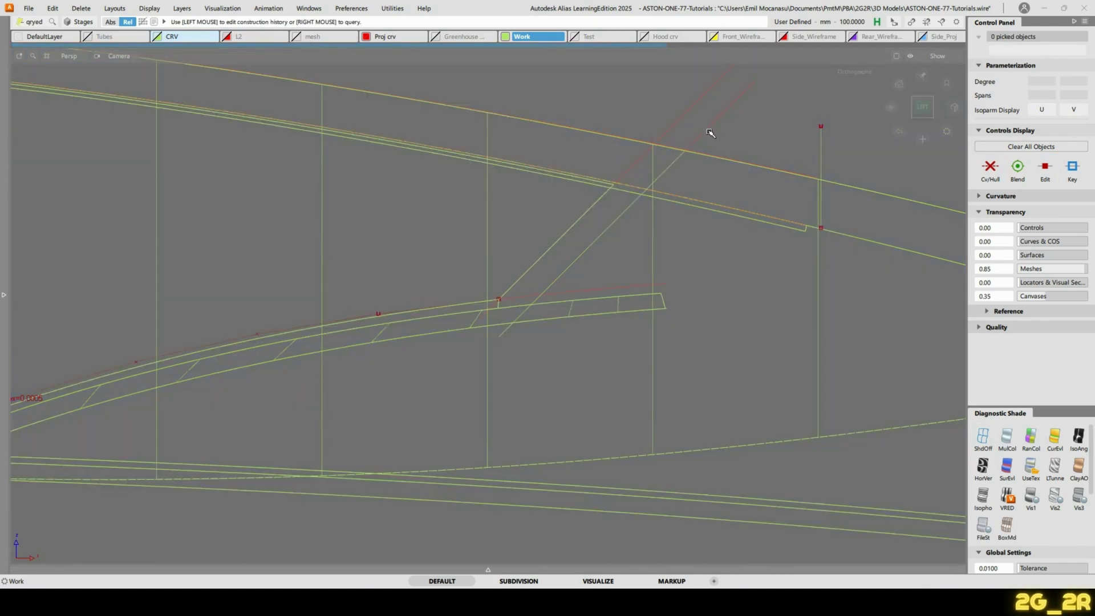
click(708, 130)
drag(239, 80, 245, 78)
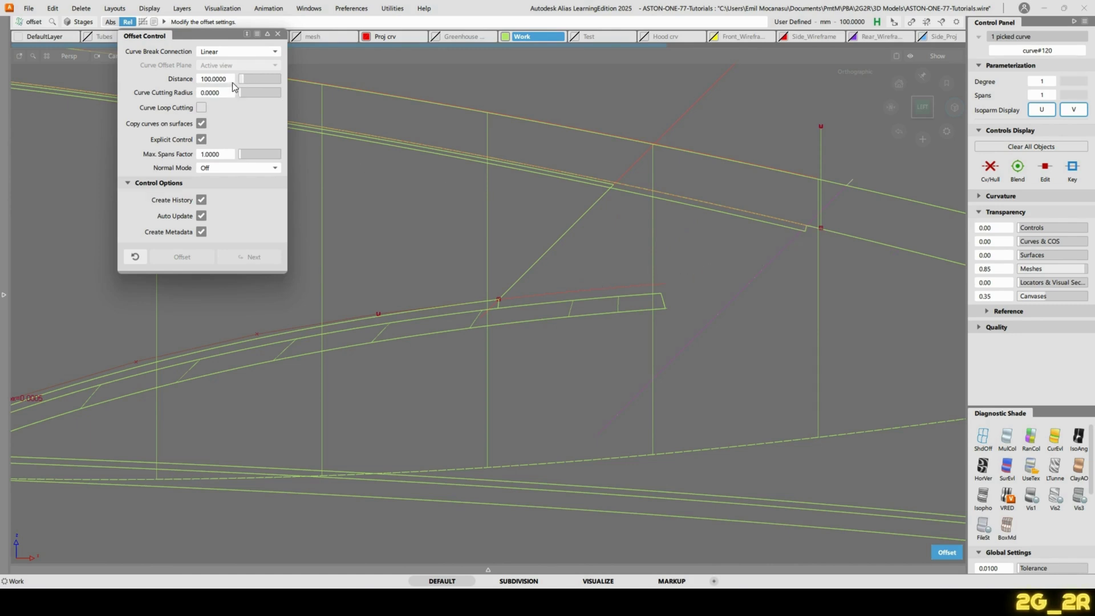
click(215, 78)
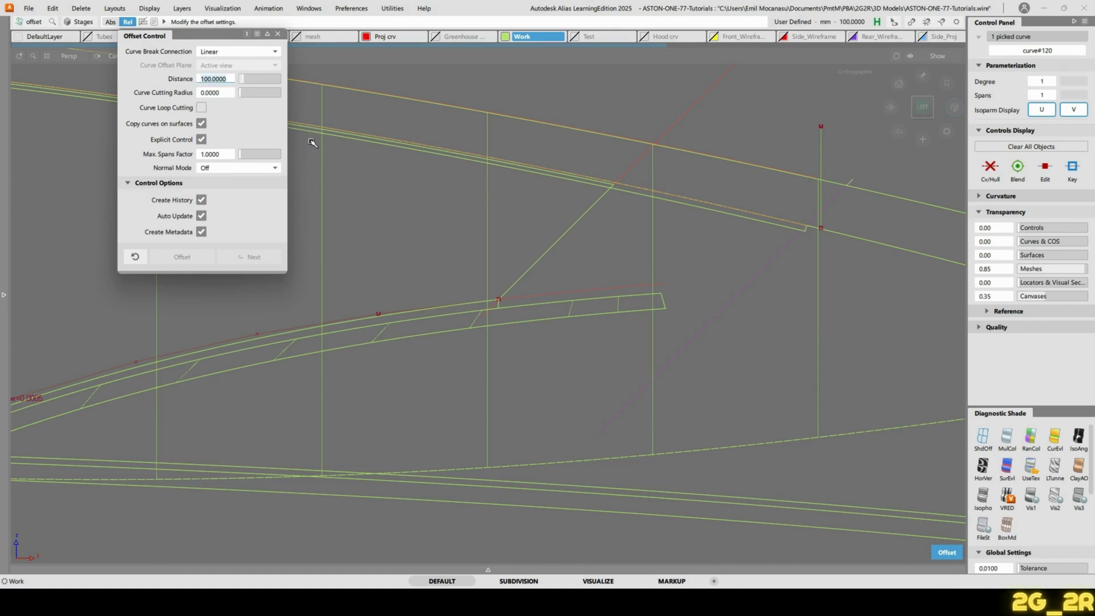
text(105)
key(Return)
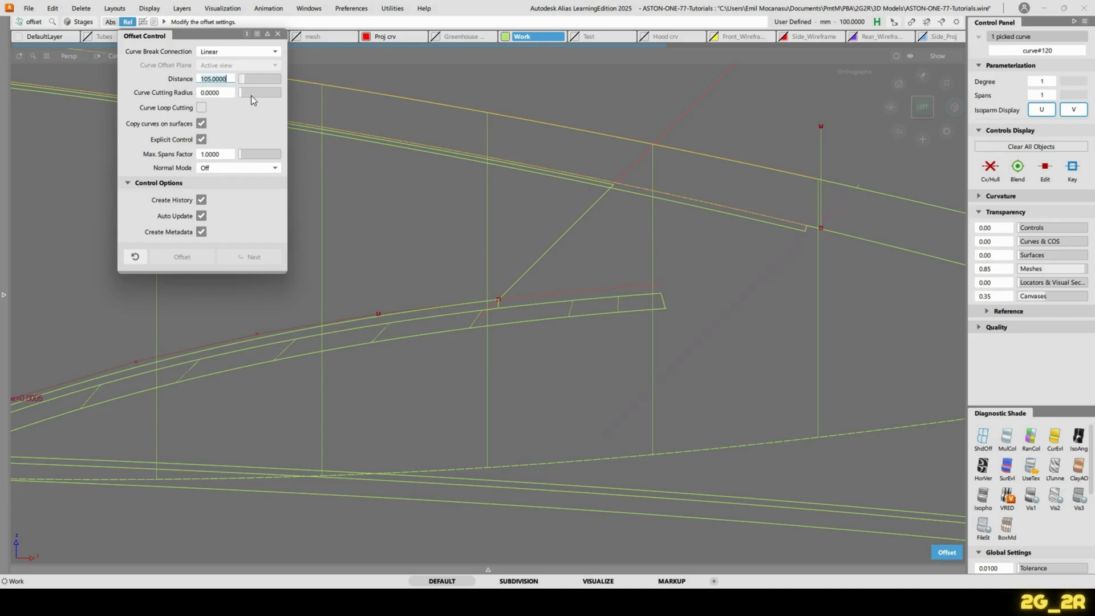
text(106)
key(Return)
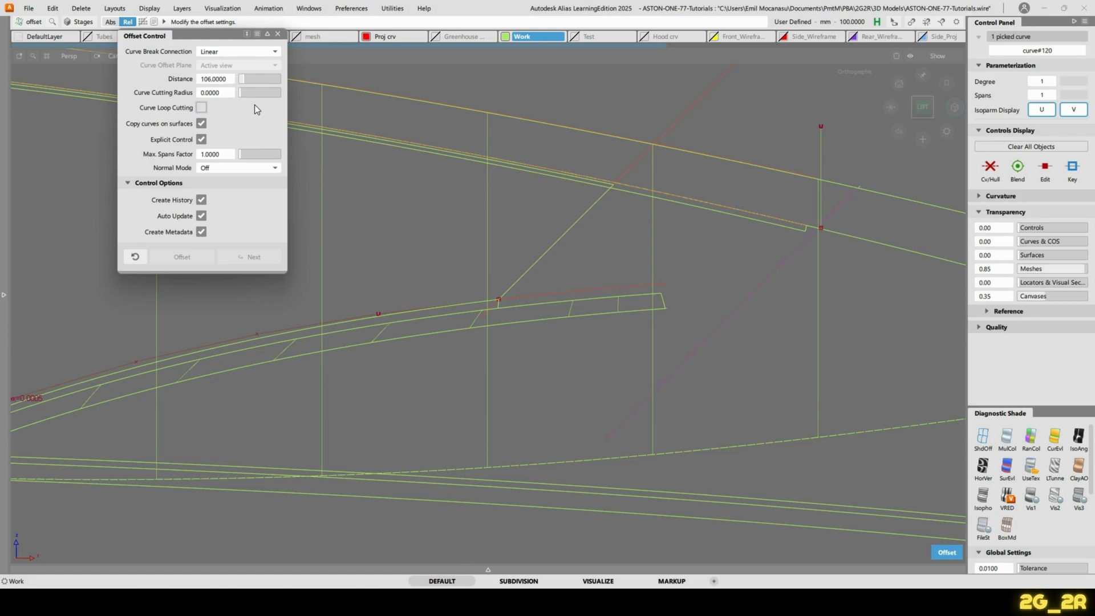
click(237, 81)
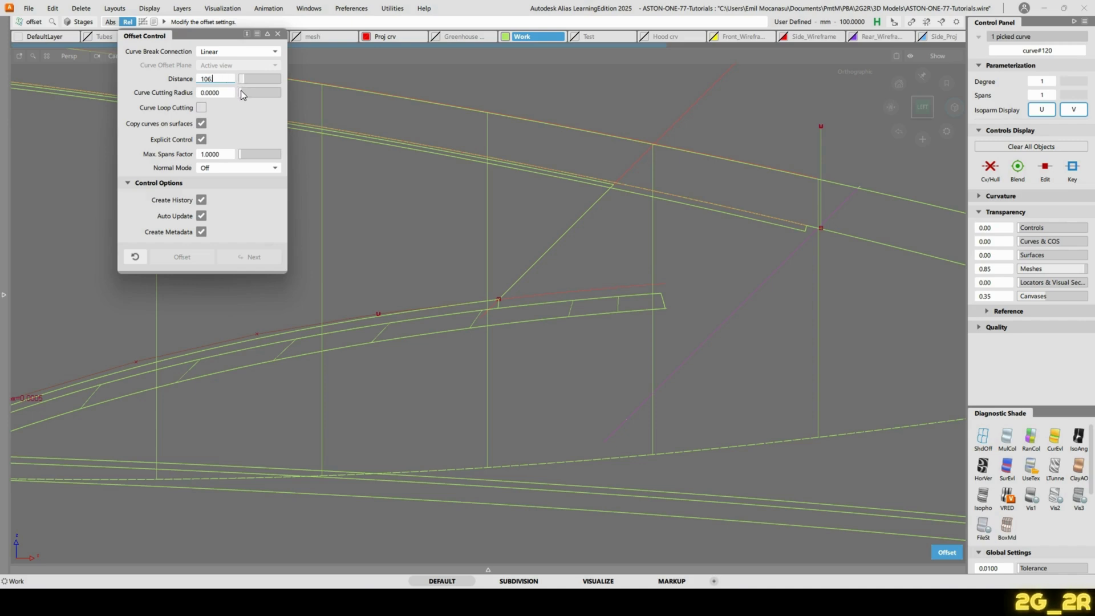
text(7)
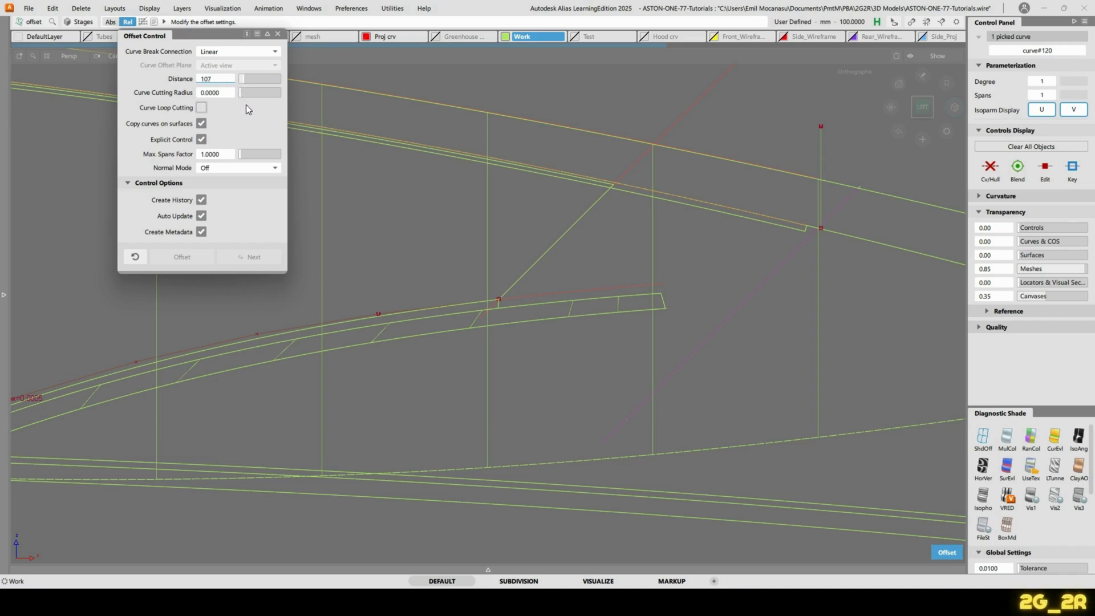
key(space)
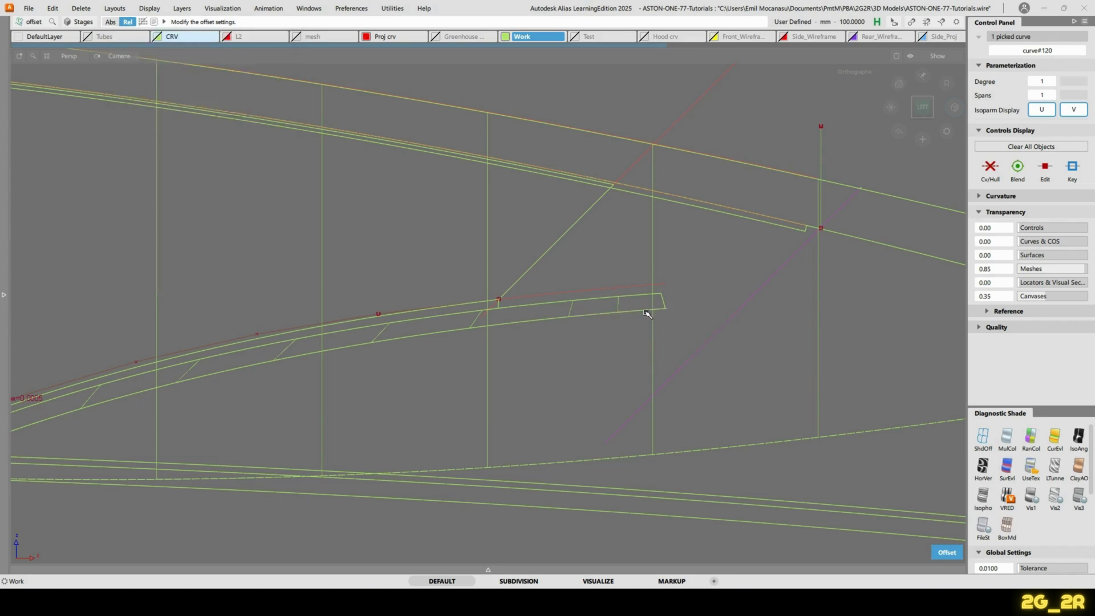
Extend the rear end of the narrow arched surface by about 64 mm, past the offset diagonal curve
ctrl+shift+right_drag(600, 228, 605, 260)
click(613, 287)
drag(588, 266, 771, 278)
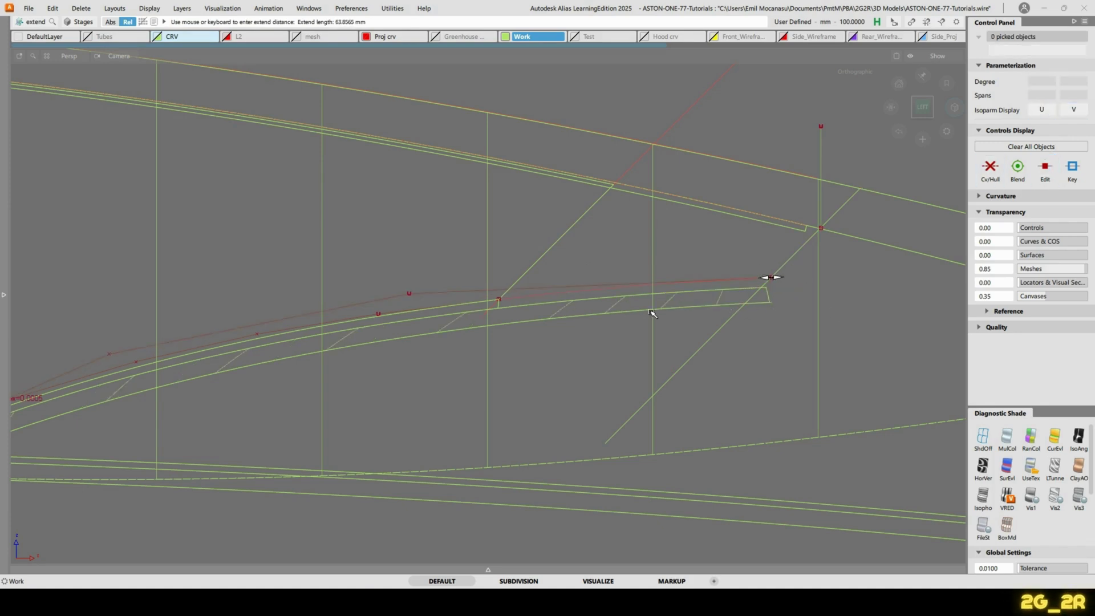
Shade the surfaces and trim the rear inner surface at the offset diagonal and the arch, keeping its rear and lower region
alt+shift+right_drag(401, 262, 477, 301)
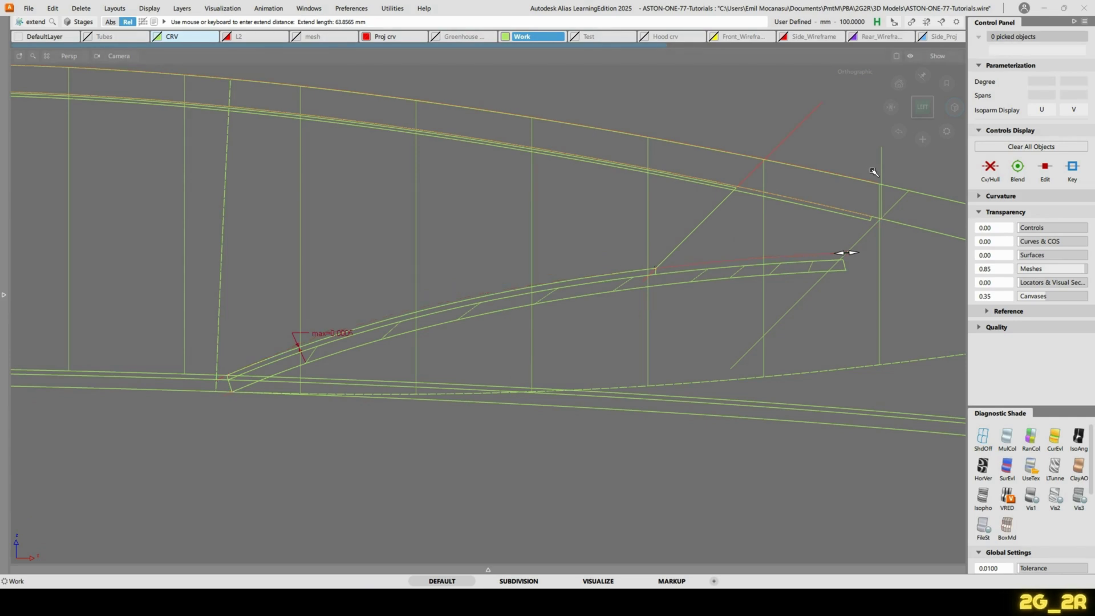
alt+shift+middle_drag(872, 219, 687, 224)
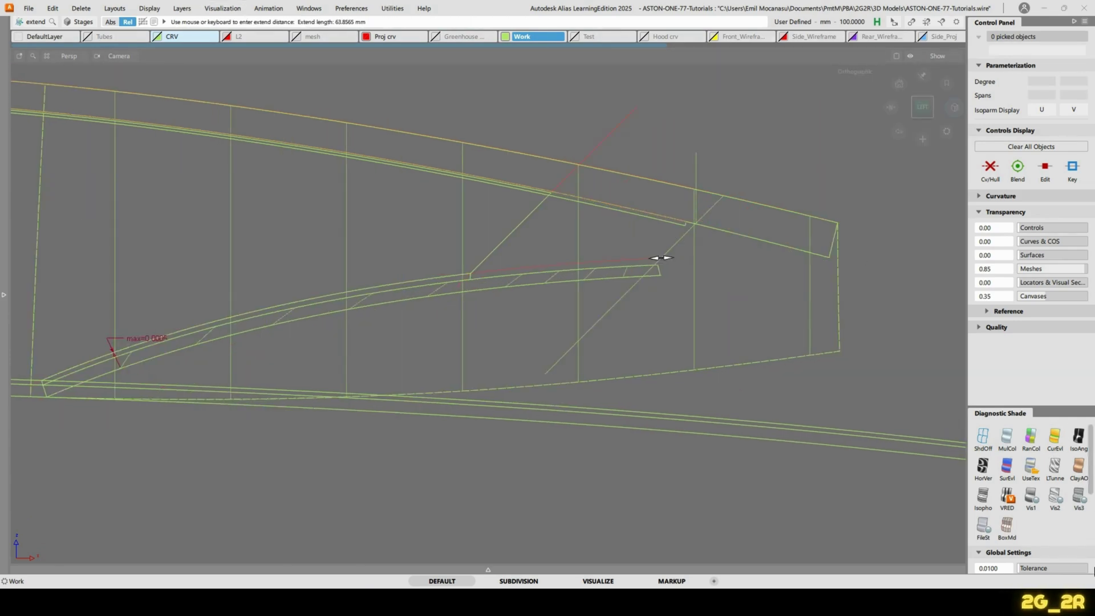
click(1031, 468)
mouse_move(337, 278)
alt+shift+mouse_down()
mouse_move(592, 308)
mouse_move(542, 327)
alt+shift+mouse_up()
key(t)
click(676, 272)
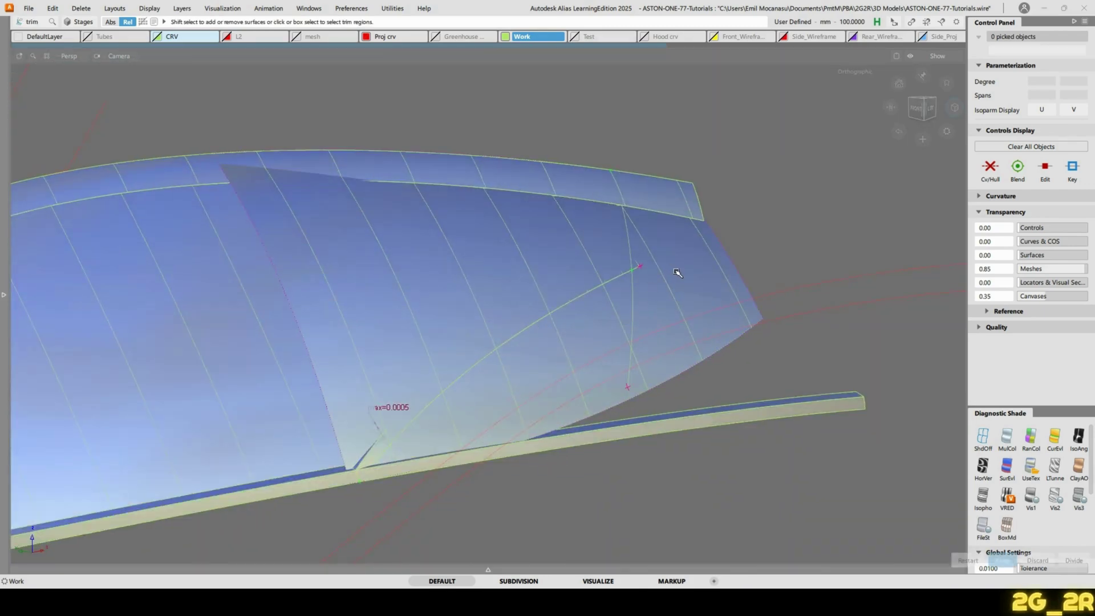
click(677, 272)
key(space)
mouse_move(836, 249)
alt+shift+mouse_down()
mouse_move(442, 264)
mouse_move(584, 299)
mouse_move(350, 312)
mouse_move(579, 271)
mouse_move(440, 276)
mouse_move(496, 251)
mouse_move(533, 276)
alt+shift+mouse_up()
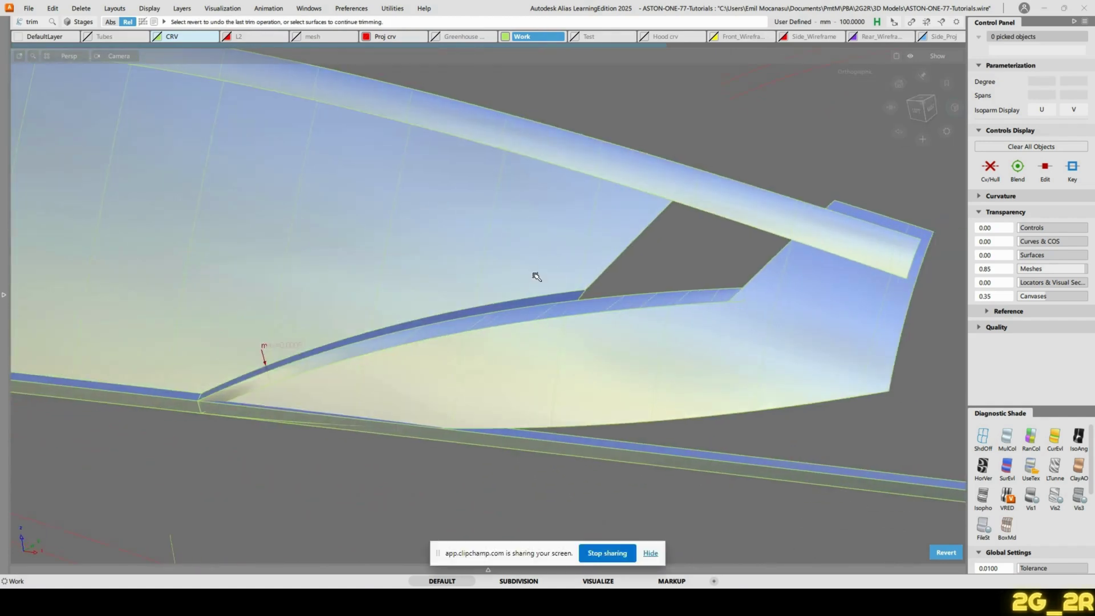
Compare the trimmed opening with the Aston Martin One-77 side photo in the browser and examine it from several angles
key(alt+Tab)
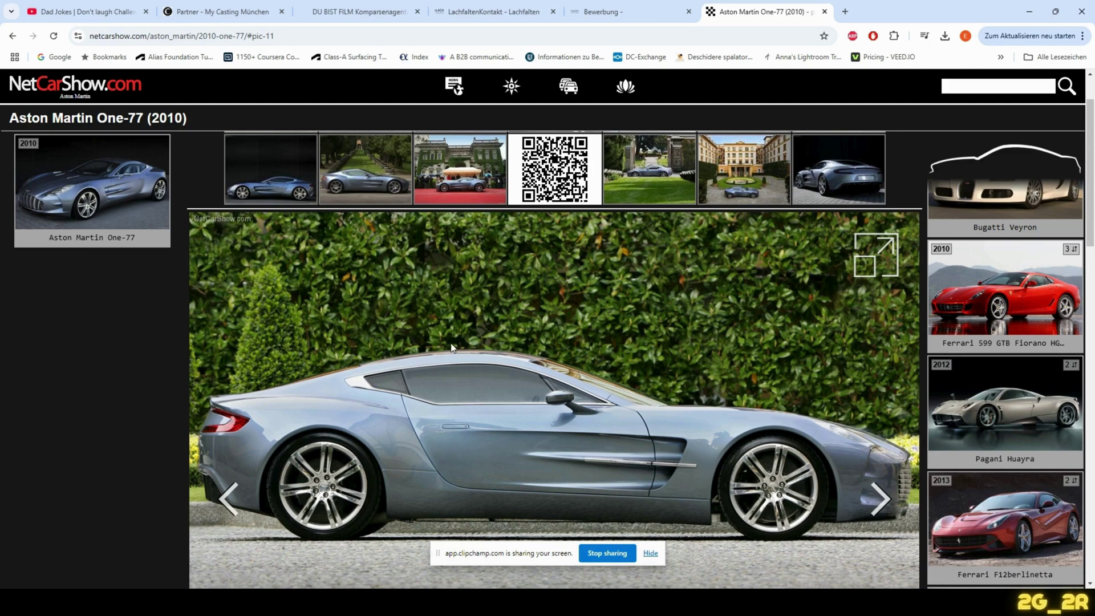
key(alt+Tab)
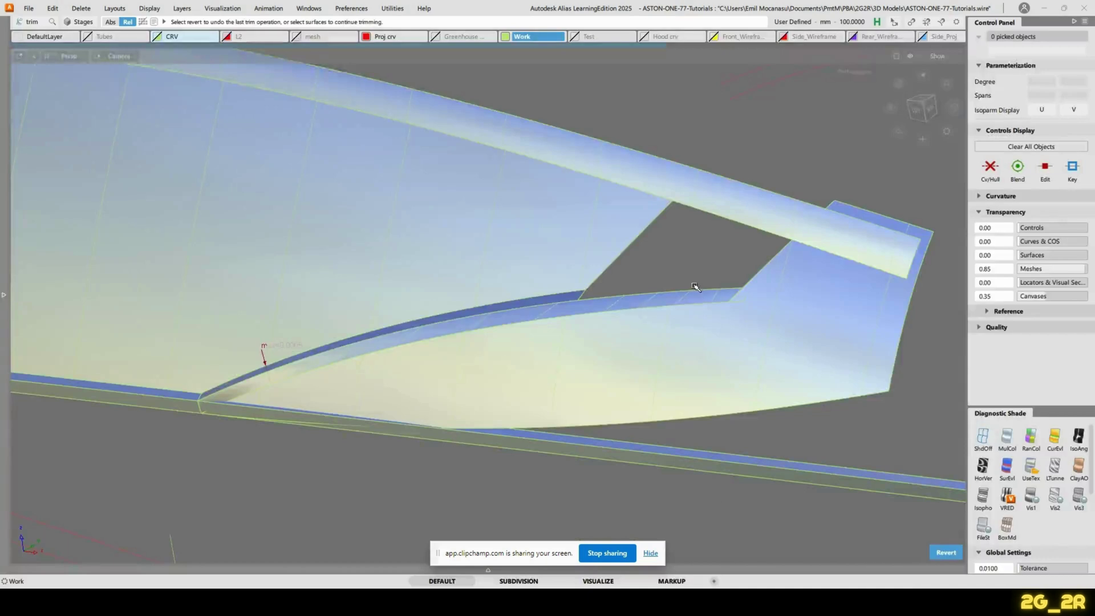
alt+shift+drag(544, 328, 679, 253)
alt+shift+drag(632, 196, 677, 204)
Fit a degree-5, single-span curve to the opening's rear trimmed edge and return to the left view
ctrl+shift+middle_drag(689, 239, 683, 294)
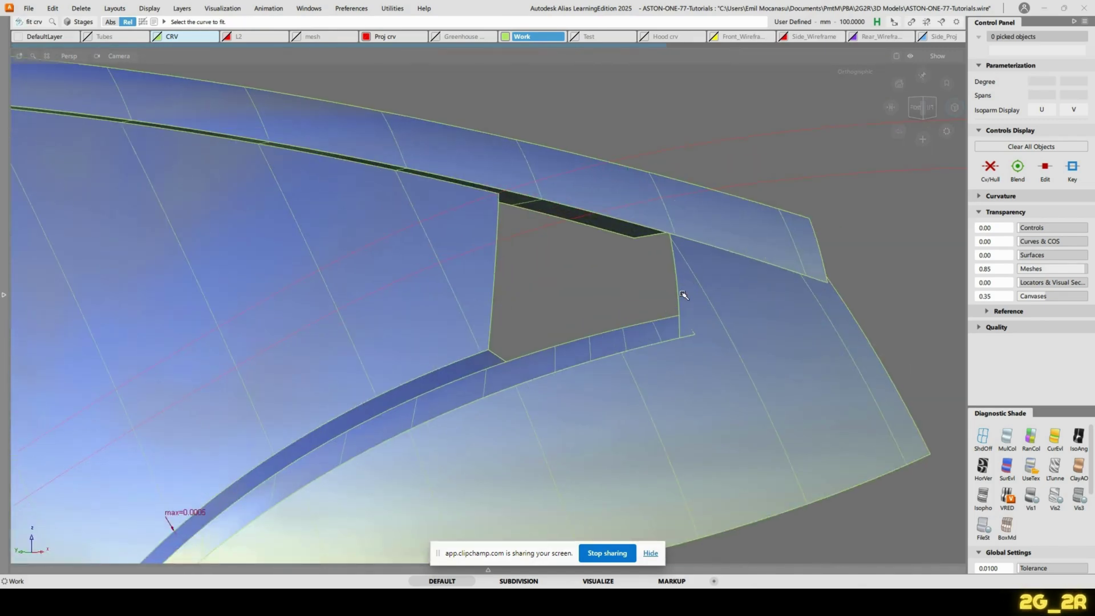
click(679, 296)
click(924, 109)
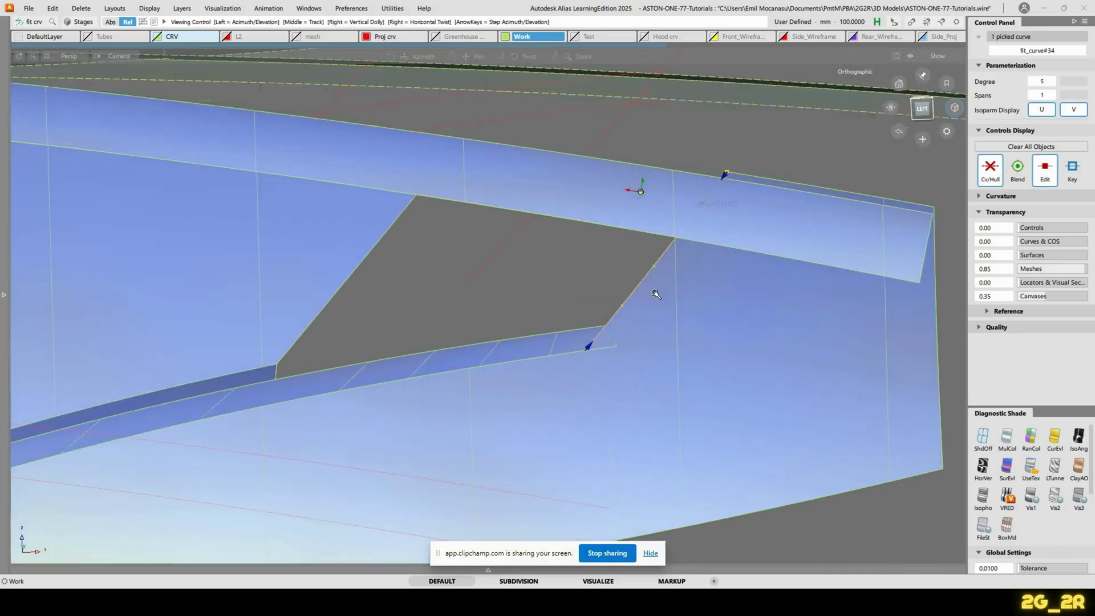
alt+shift+middle_drag(795, 195, 730, 225)
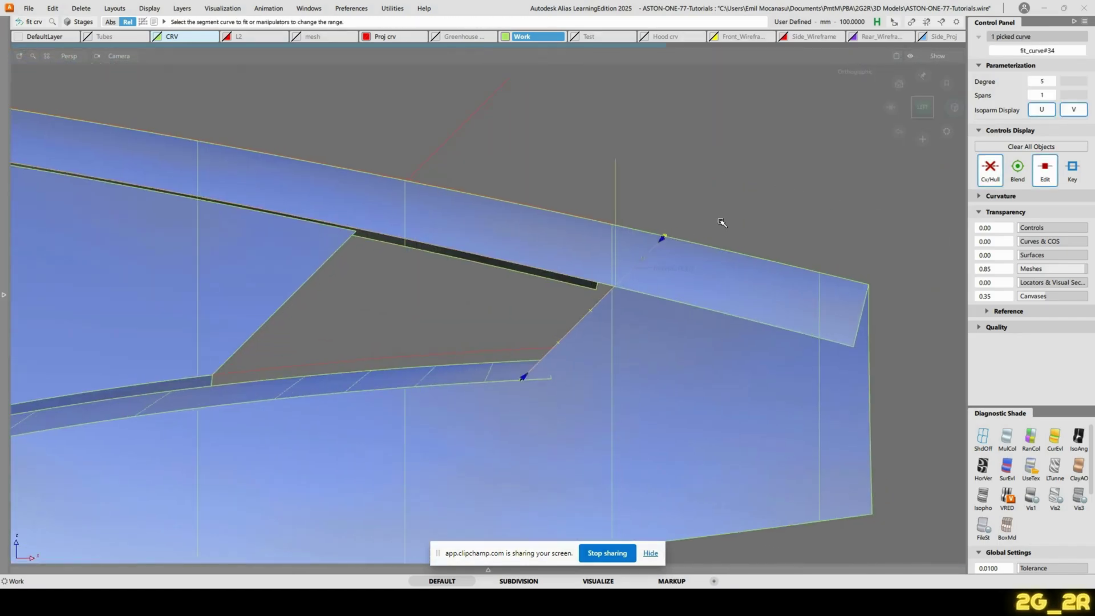
Start extending the upper end of the fitted rear-edge curve, agreeing to remove its construction history
ctrl+shift+drag(721, 222, 733, 96)
ctrl+shift+middle_drag(678, 128, 666, 160)
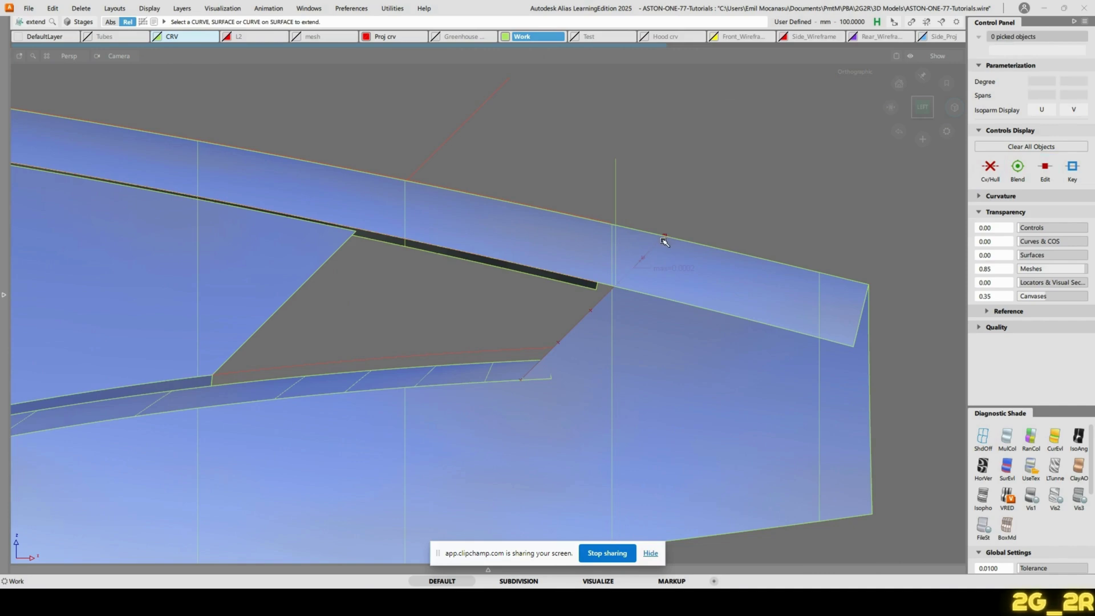
click(665, 241)
click(666, 245)
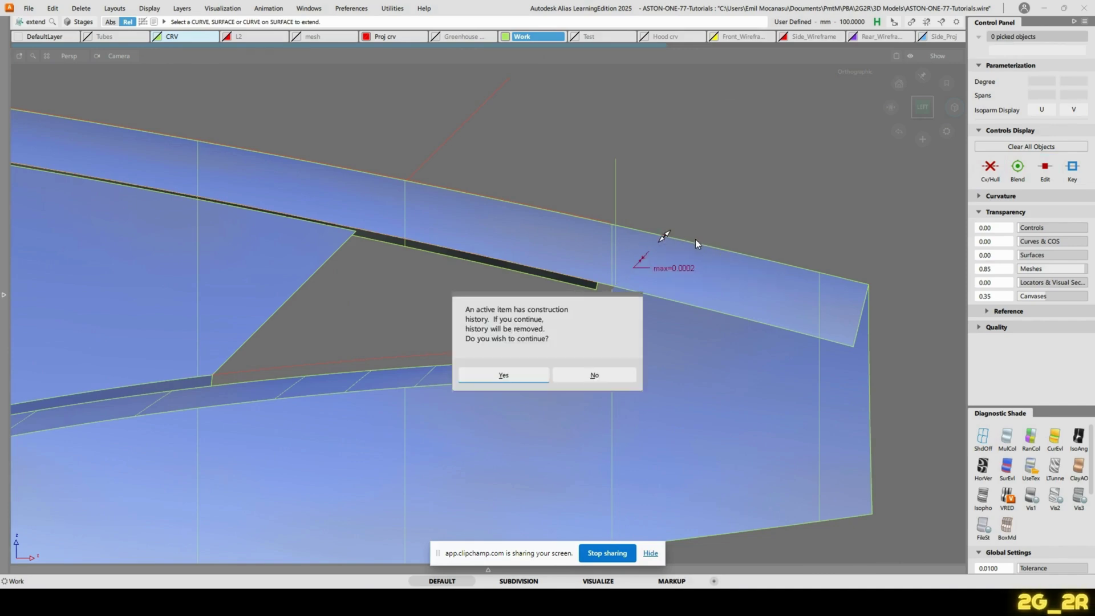
key(Return)
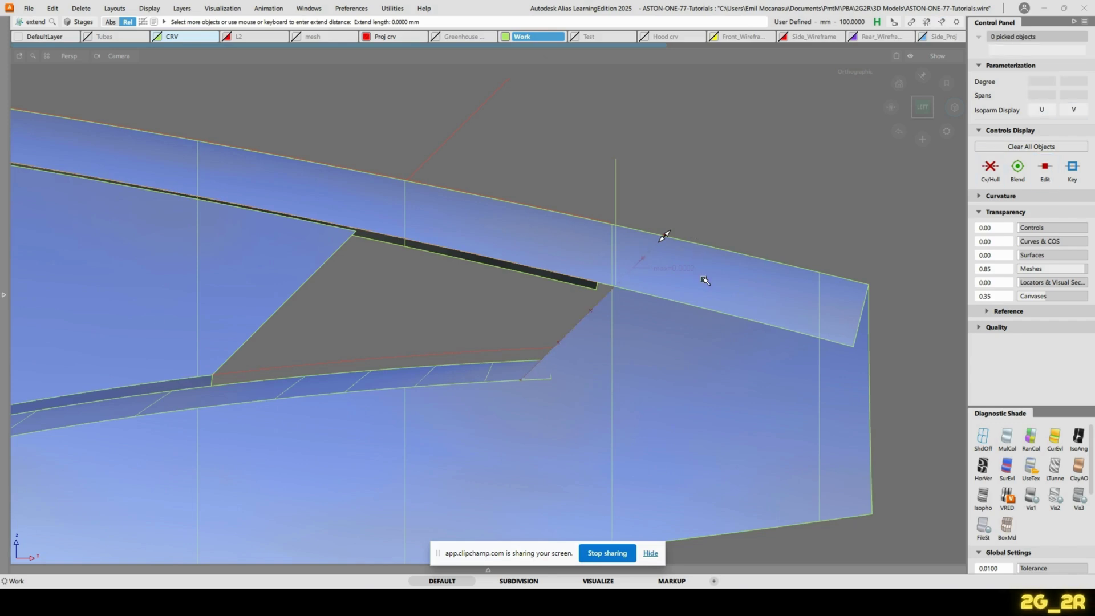
click(712, 119)
Rebuild the extended rear-edge curve to degree 3 with a single span
ctrl+shift+drag(572, 318, 606, 308)
drag(588, 307, 613, 317)
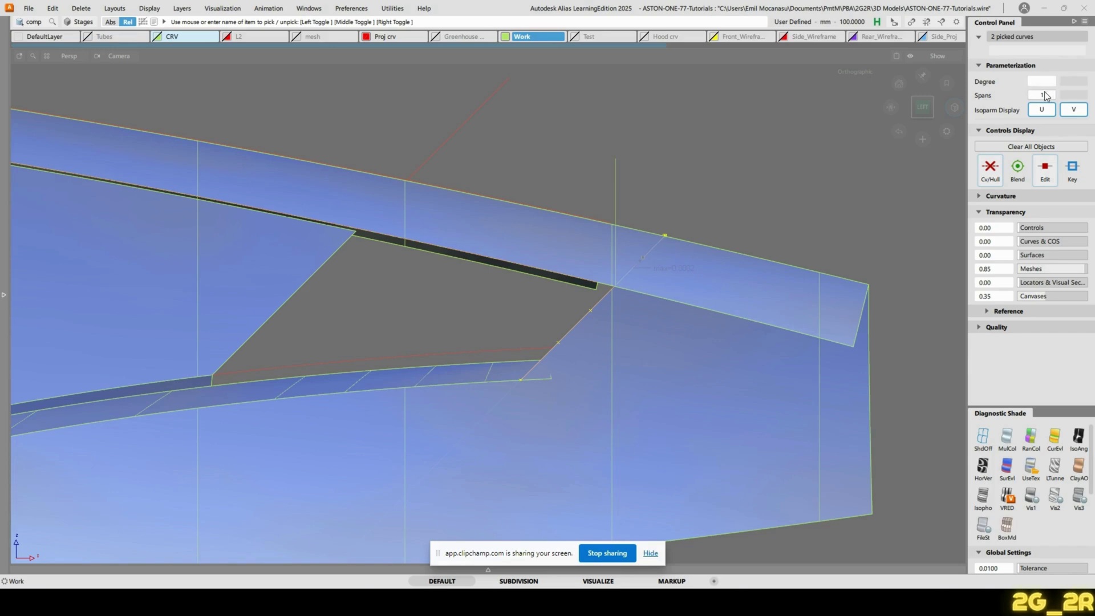
click(809, 211)
ctrl+shift+drag(624, 270, 571, 297)
ctrl+shift+drag(466, 320, 477, 305)
click(467, 303)
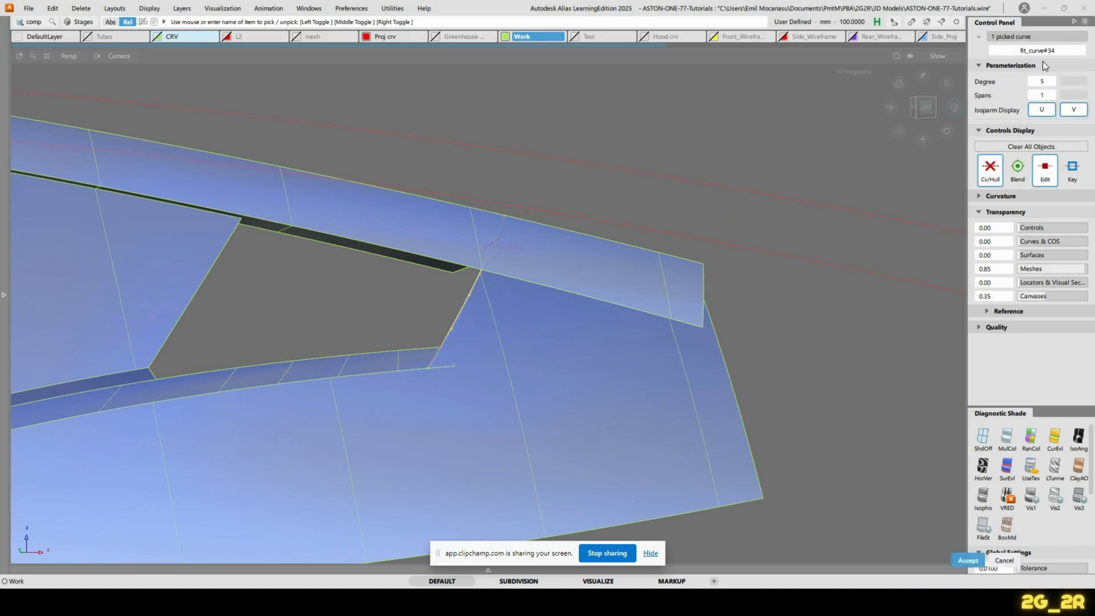
click(620, 67)
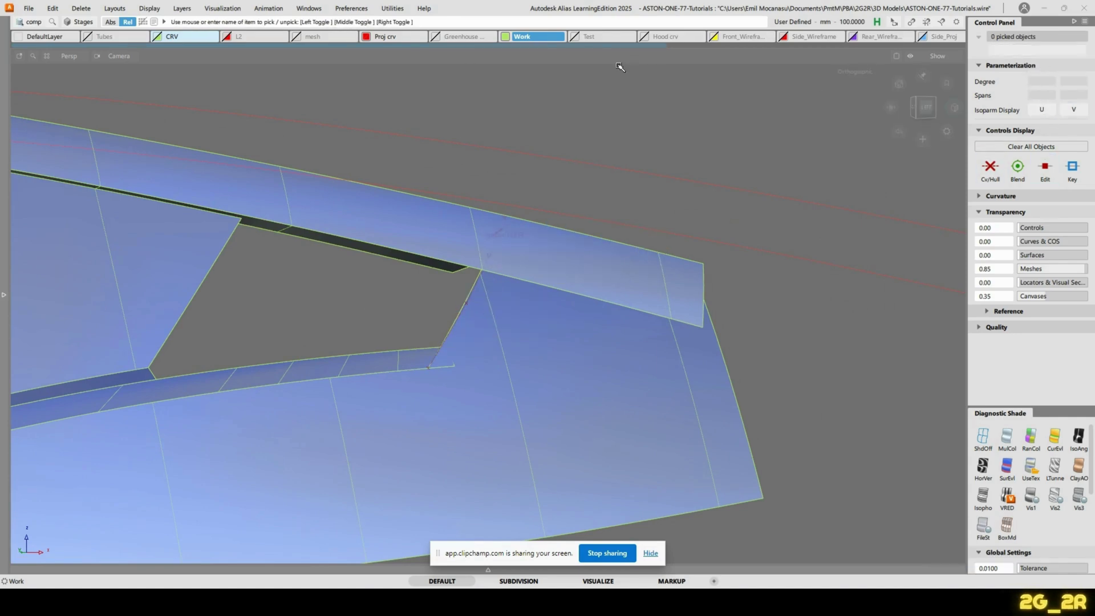
Move the upper end control vertex of the rear-edge curve sideways toward the roof rail surface, checking it from the side and in perspective
click(924, 107)
ctrl+shift+drag(733, 215, 678, 243)
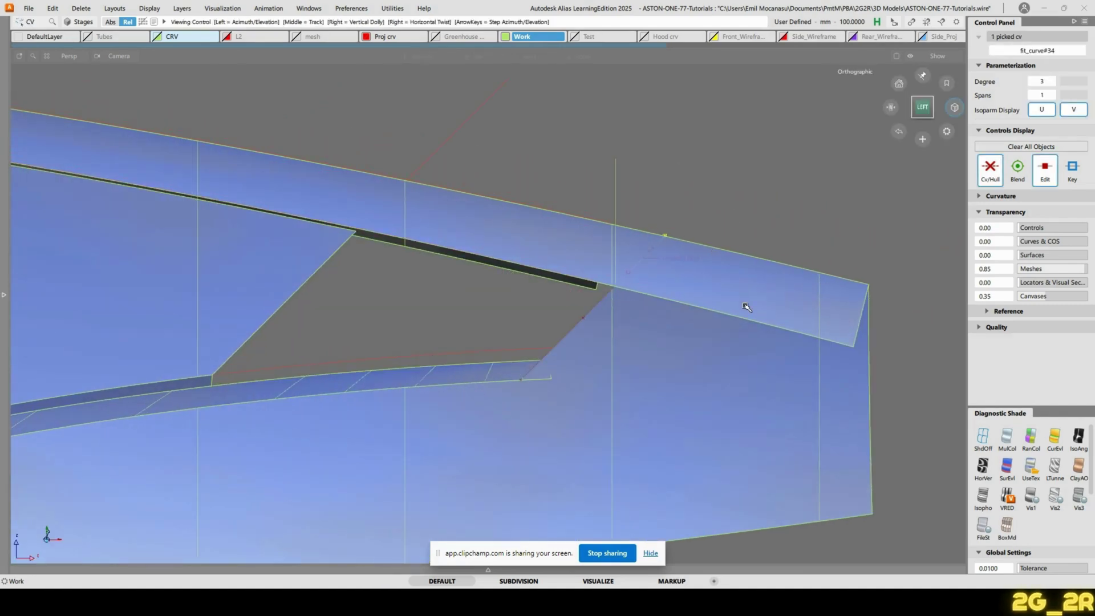
alt+shift+right_drag(746, 306, 742, 232)
alt+shift+middle_drag(743, 232, 631, 282)
key(w)
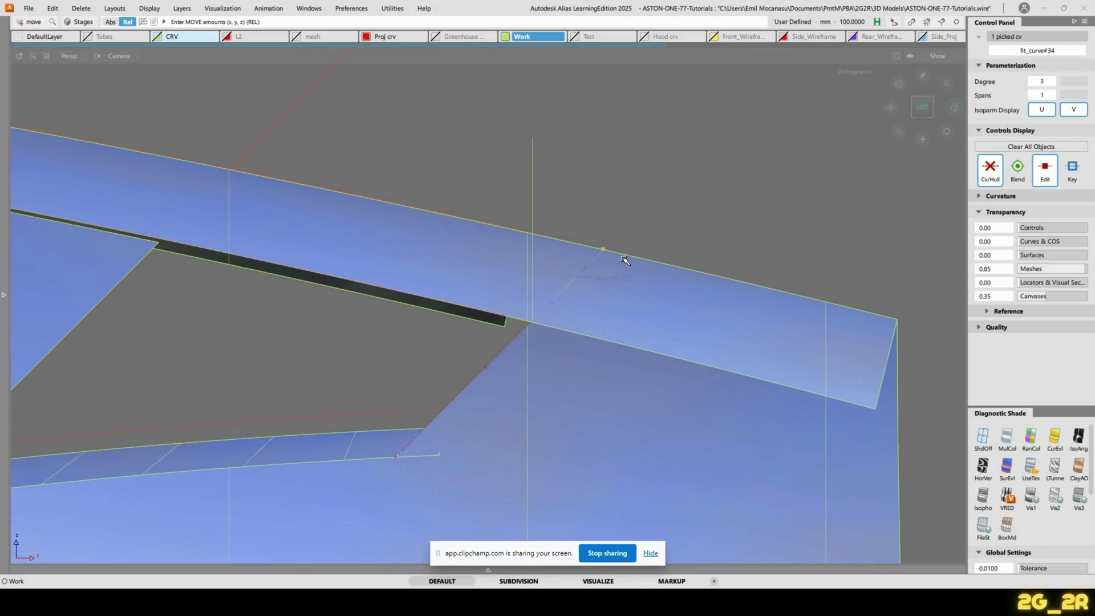
alt+shift+drag(613, 254, 441, 285)
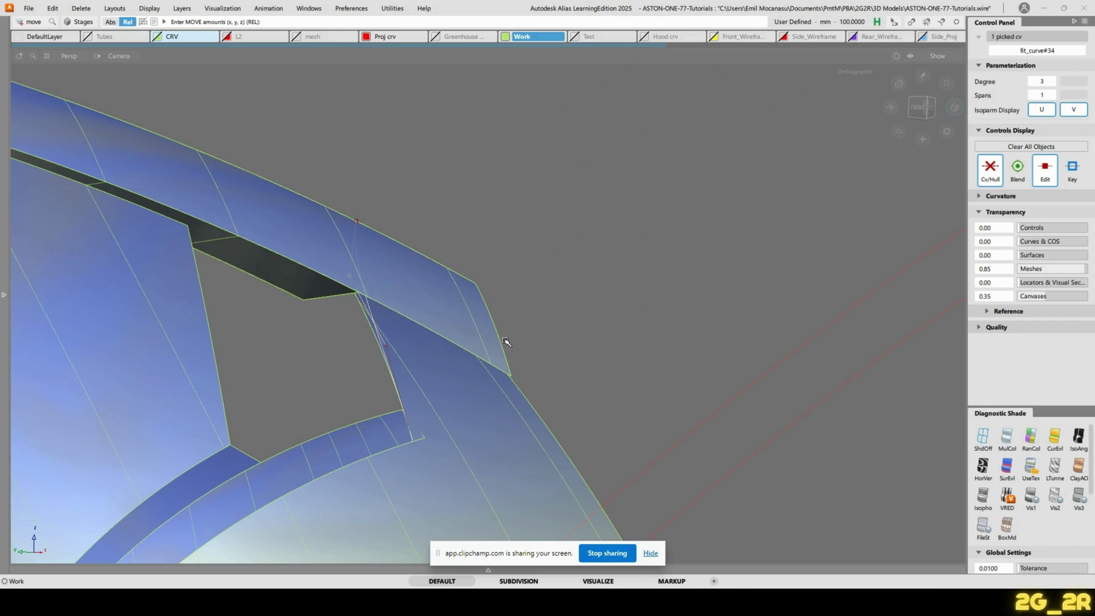
key(ctrl+t)
click(552, 172)
middle_drag(567, 237, 986, 184)
alt+shift+drag(647, 237, 476, 290)
key(Down)
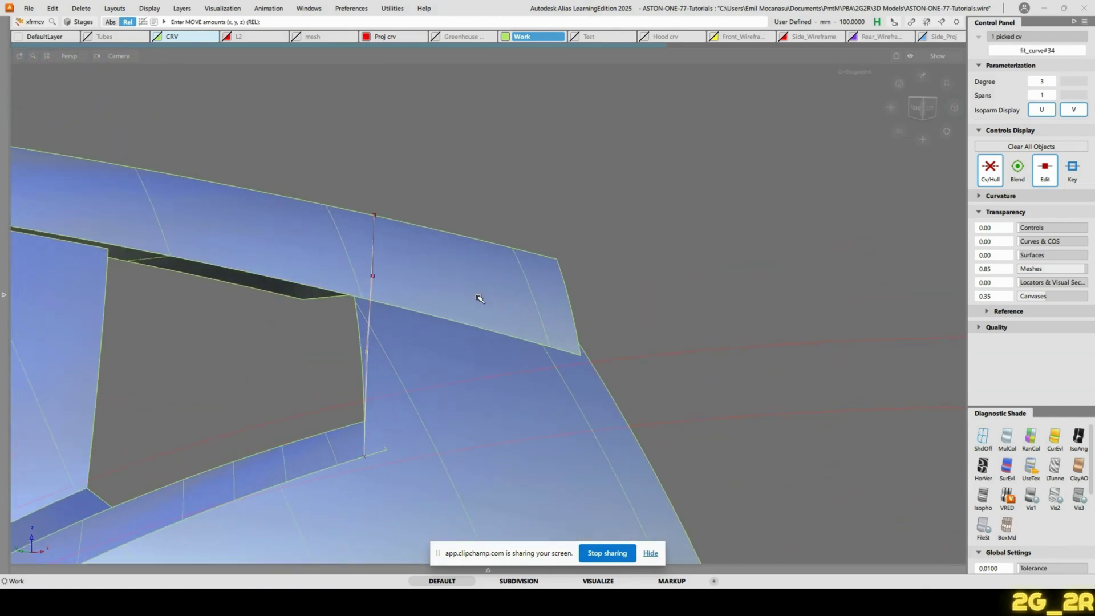
Fine-tune the rear-edge curve's second control vertex from its upper end along Y and check the curve's shape against the surrounding surfaces
middle_drag(627, 158, 770, 154)
alt+shift+drag(513, 343, 219, 381)
middle_drag(816, 353, 772, 344)
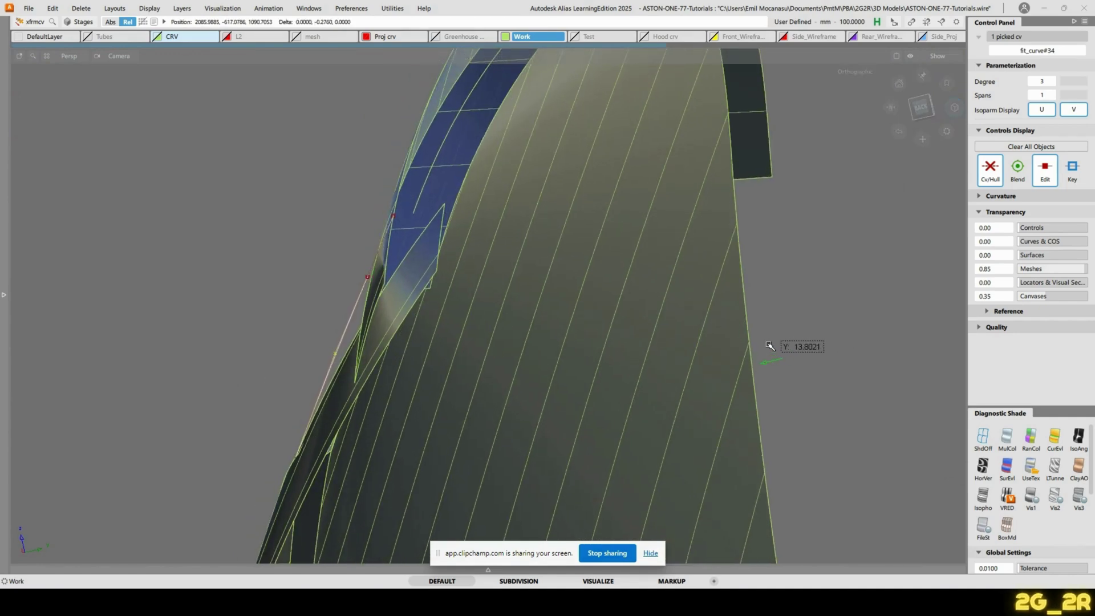
alt+shift+drag(696, 269, 476, 319)
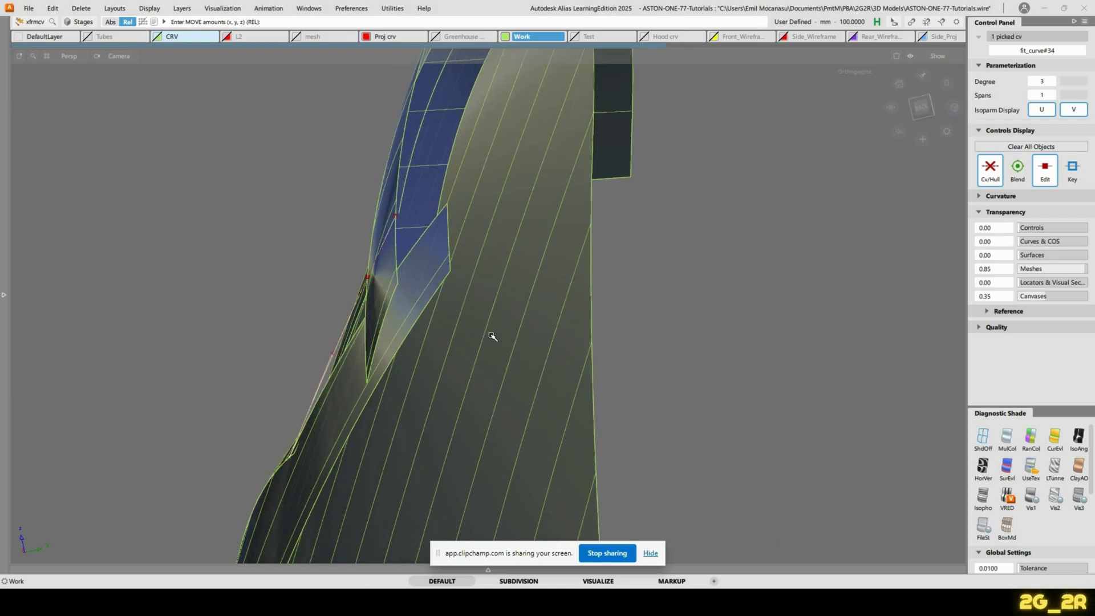
middle_drag(781, 366, 769, 362)
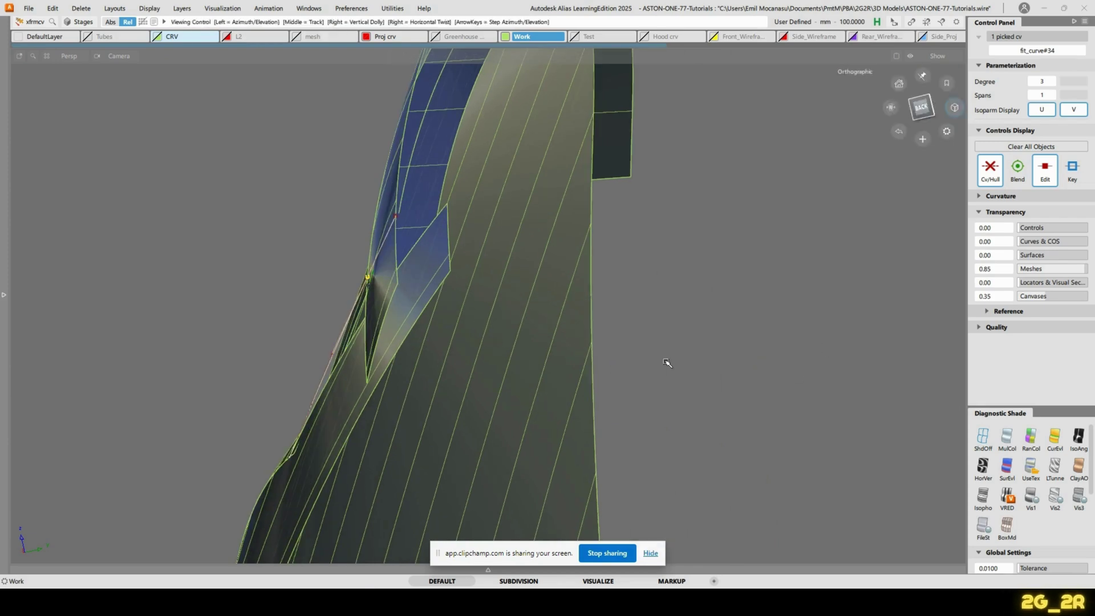
alt+shift+drag(315, 131, 592, 265)
click(438, 196)
alt+shift+drag(437, 196, 586, 301)
alt+shift+drag(496, 331, 550, 357)
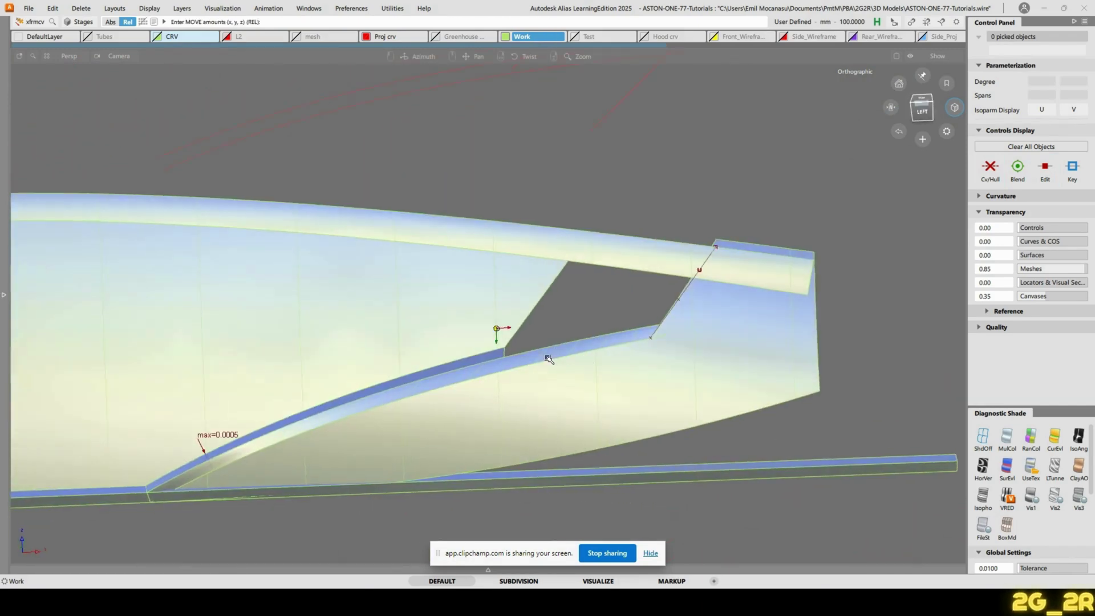
click(920, 107)
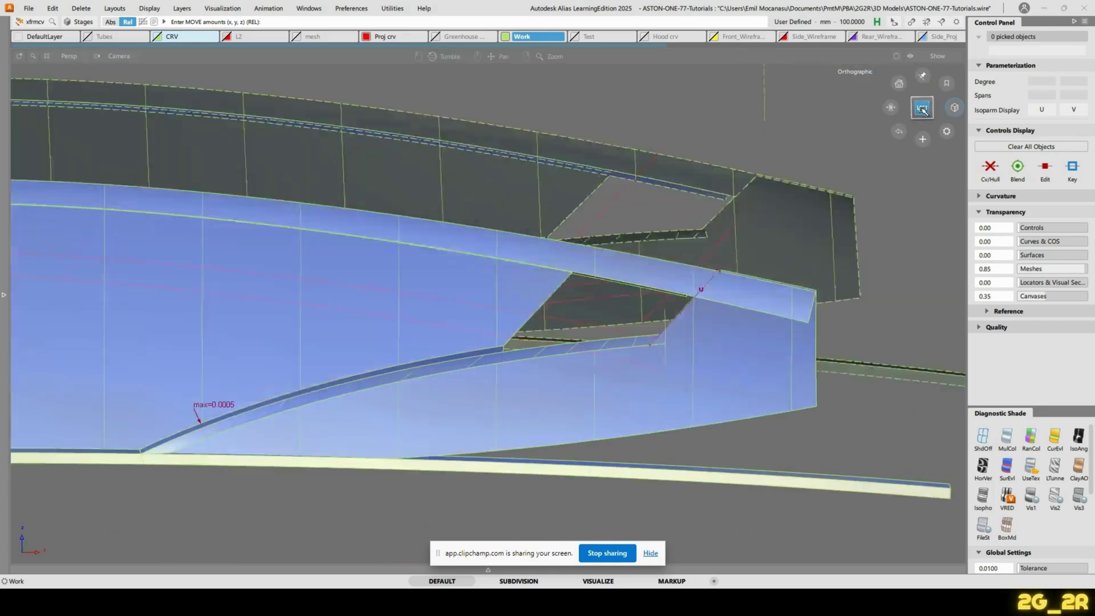
Delete the narrow lower band surface running along the arch below the window opening
alt+shift+drag(503, 334, 617, 387)
alt+shift+right_drag(617, 387, 437, 345)
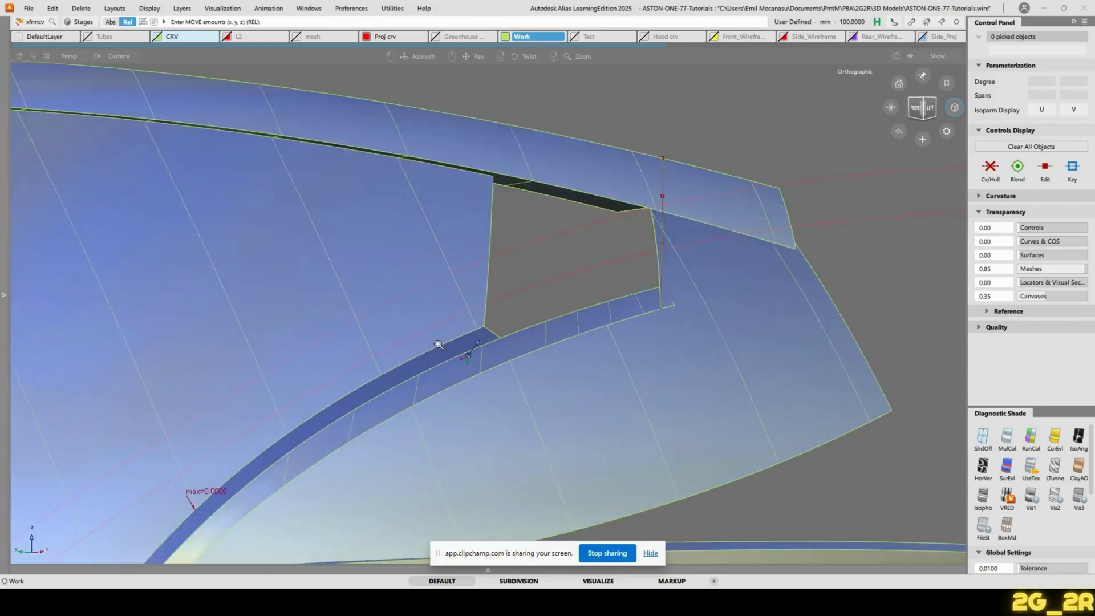
alt+shift+drag(437, 344, 288, 353)
key(ctrl+q)
click(515, 353)
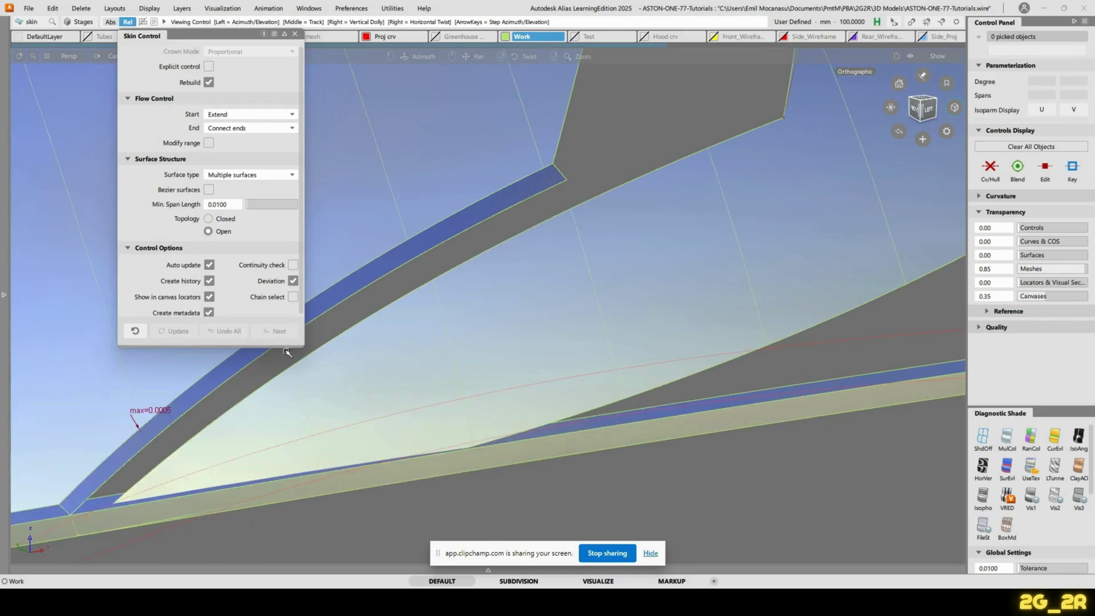
Create a Monorail surface along the rear inner surface's trimmed arch edge, using the short seam on the beltline strip as generation curve
alt+shift+middle_drag(258, 409, 398, 372)
ctrl+shift+right_click(354, 310)
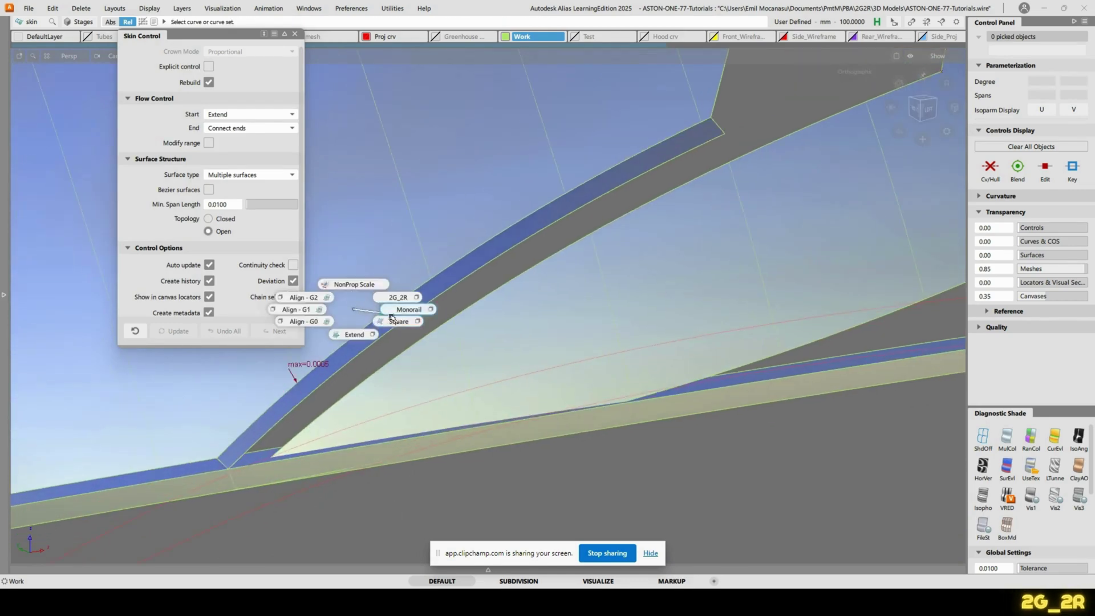
ctrl+shift+click(394, 298)
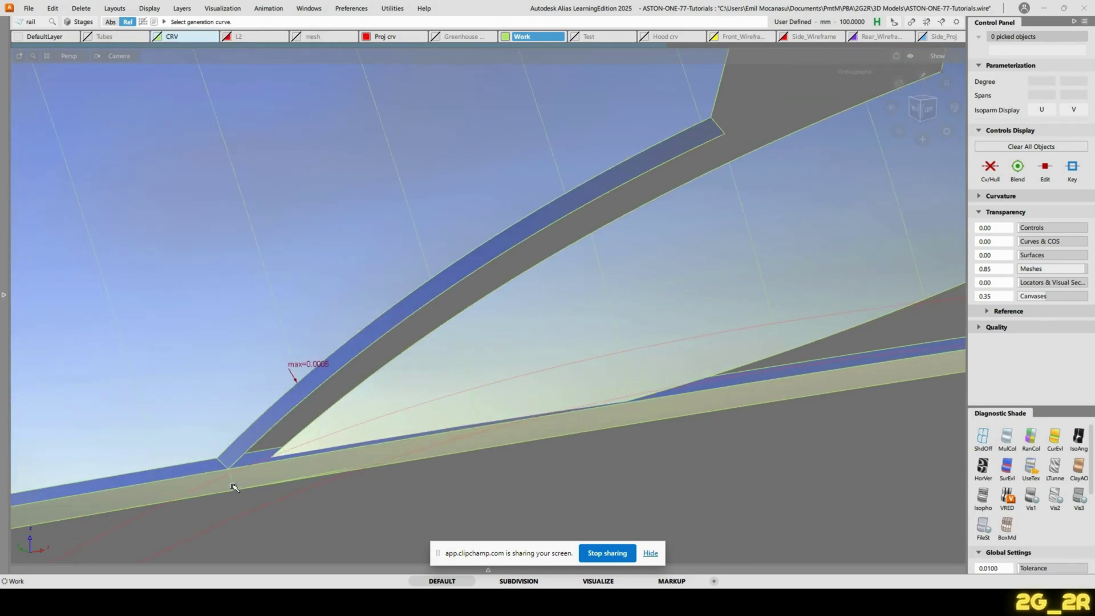
alt+shift+drag(234, 486, 485, 392)
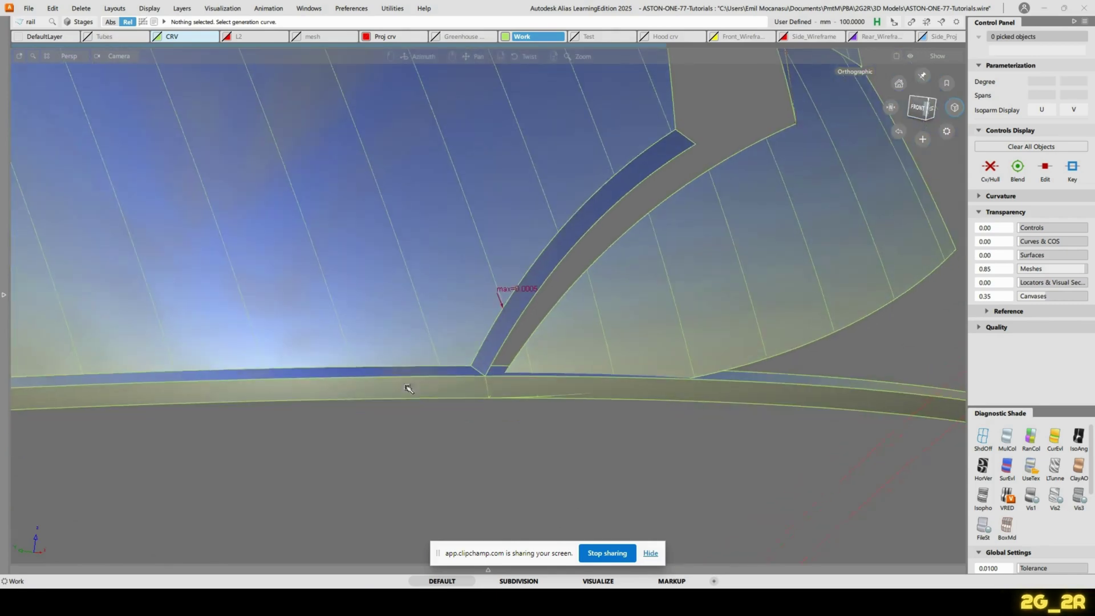
click(488, 391)
click(520, 391)
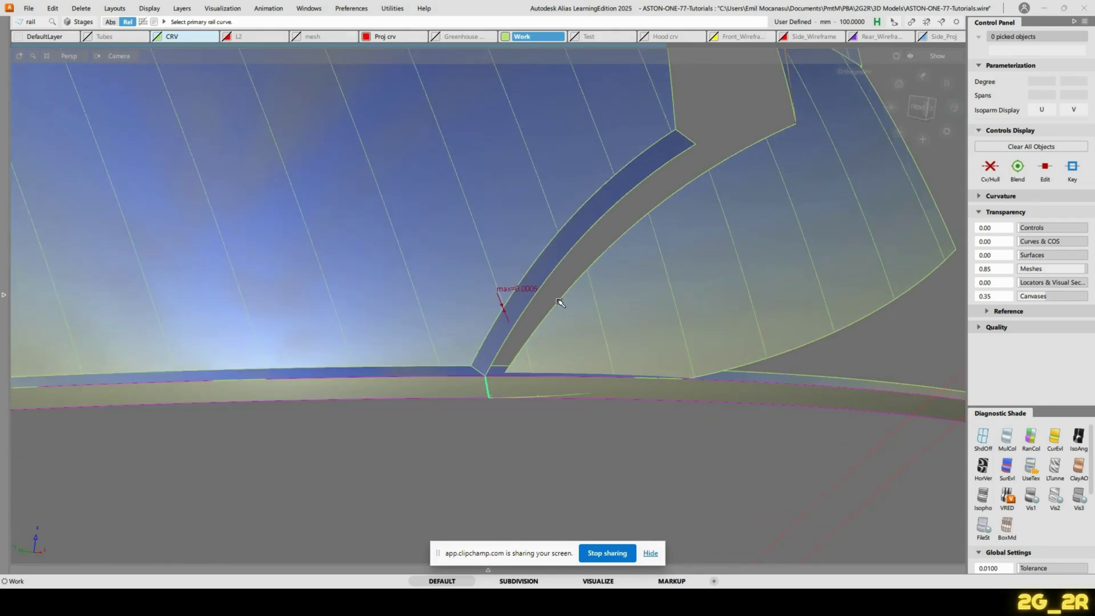
click(559, 302)
alt+shift+drag(560, 302, 612, 288)
alt+shift+drag(878, 277, 639, 289)
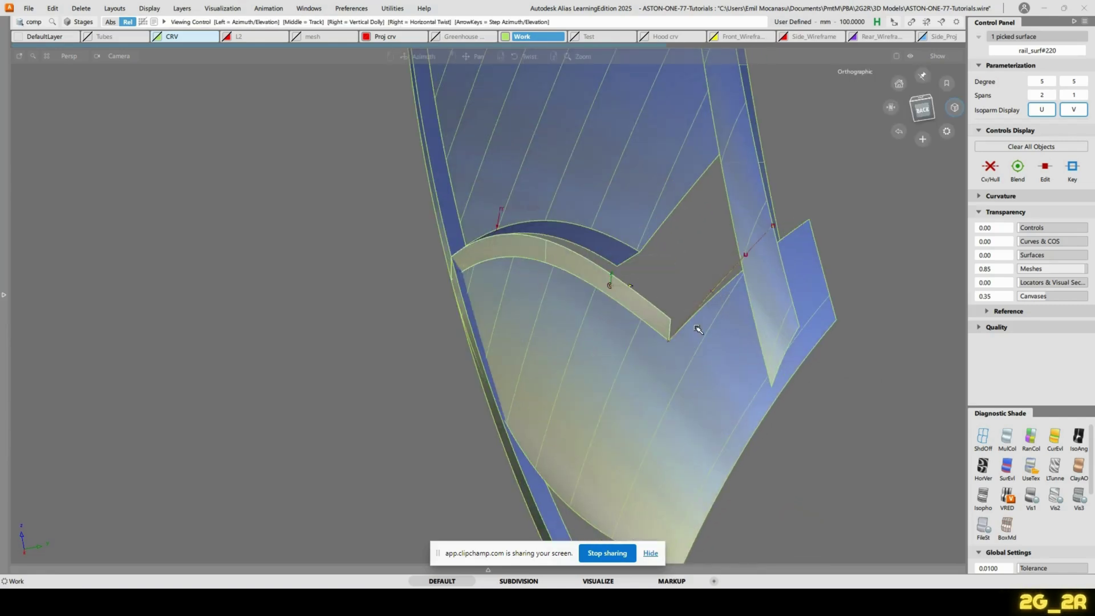
Edit the rail surface along the arch and set its Rotate Xform to -25
mouse_move(696, 327)
alt+shift+mouse_down()
mouse_move(707, 342)
mouse_move(660, 330)
mouse_move(683, 338)
alt+shift+mouse_up()
alt+shift+right_drag(684, 338, 674, 285)
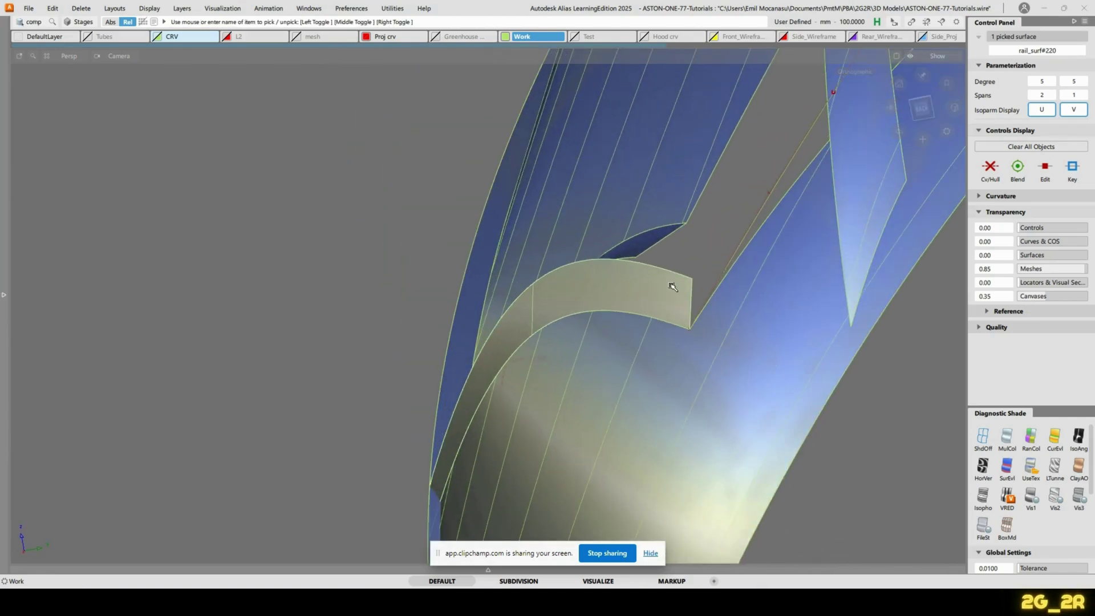
key(q)
click(674, 286)
alt+shift+drag(675, 286, 731, 293)
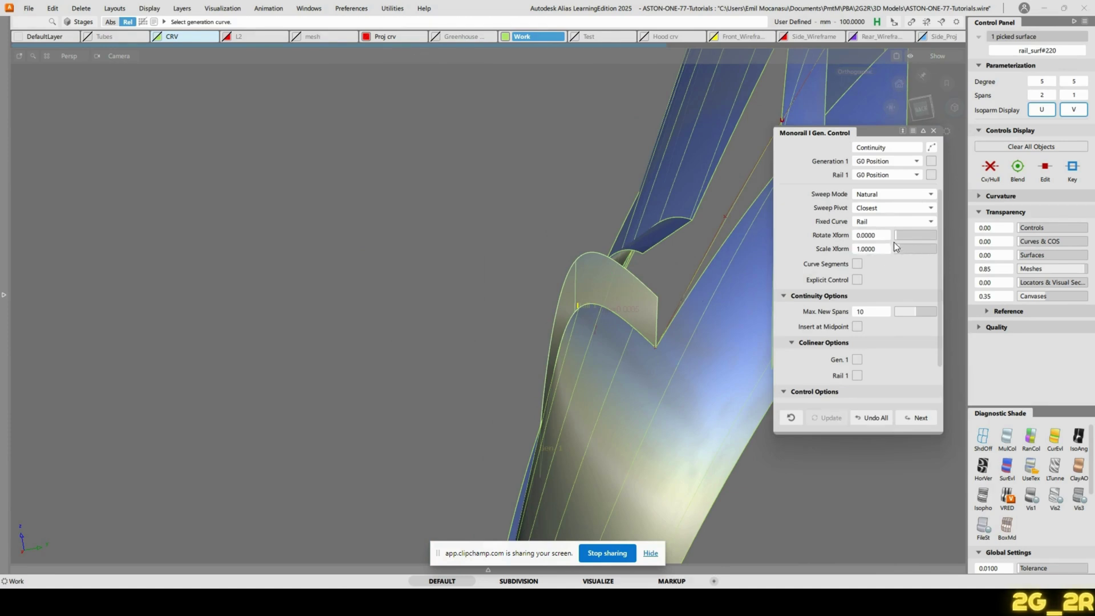
drag(895, 235, 899, 235)
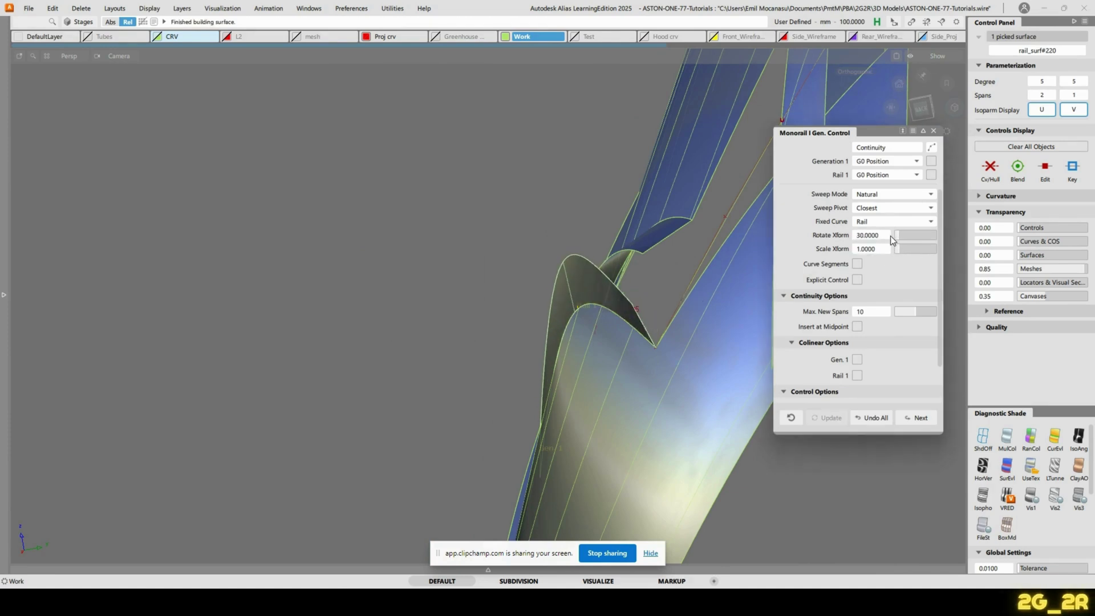
click(879, 235)
text(-20)
key(Return)
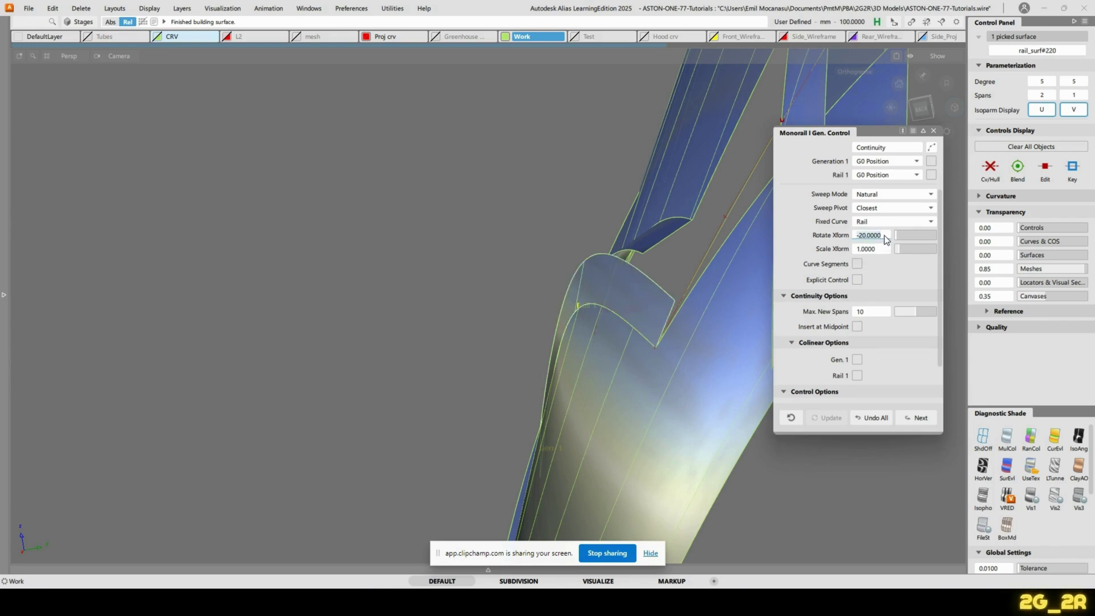
text(-25)
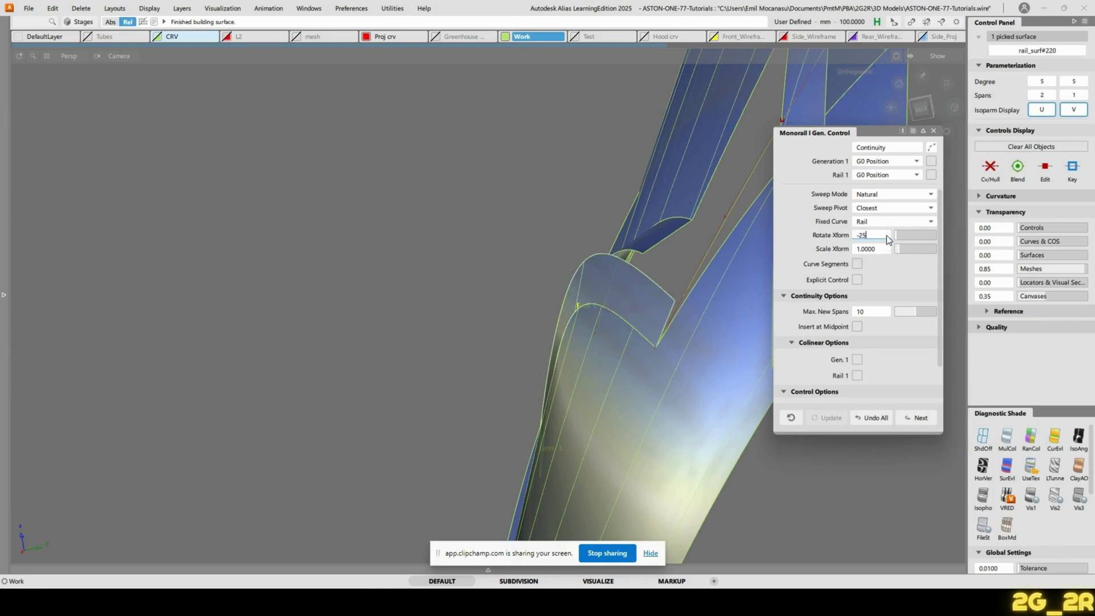
key(Return)
Extend the rear end of the rail surface toward the fitted curve at the opening's rear edge
alt+shift+drag(639, 362, 430, 342)
click(428, 259)
ctrl+shift+middle_drag(386, 211, 386, 235)
click(316, 334)
key(Return)
drag(408, 185, 534, 155)
drag(462, 205, 513, 283)
alt+shift+right_drag(432, 178, 435, 266)
click(528, 230)
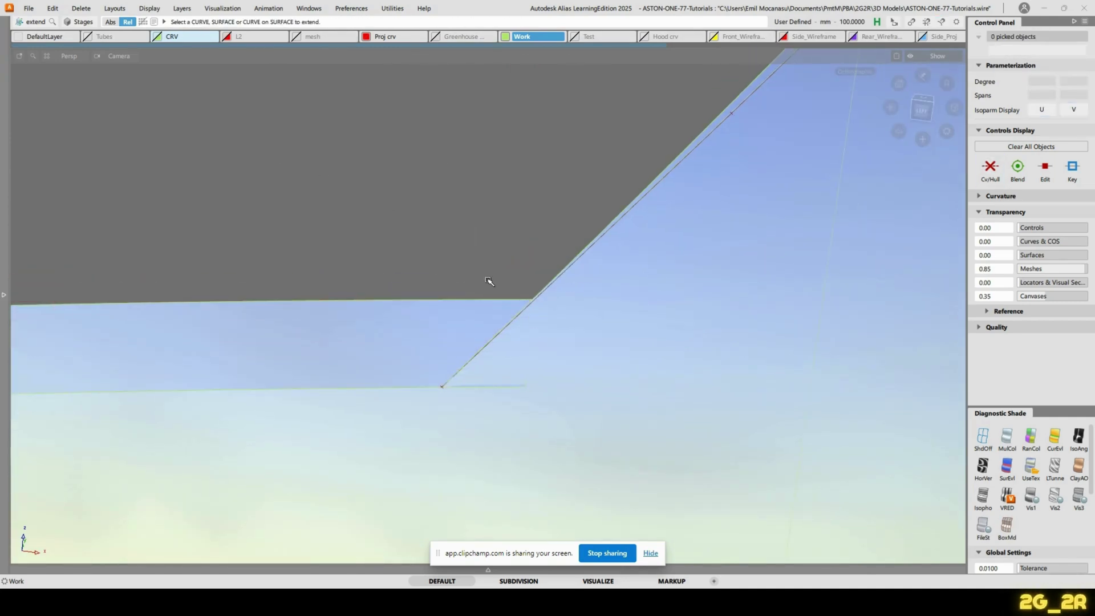
Use Extend to snap the overhanging lower rear corner of the rail surface to the opening's corner at the fitted curve
ctrl+shift+middle_drag(485, 205, 485, 206)
ctrl+shift+drag(480, 230, 480, 230)
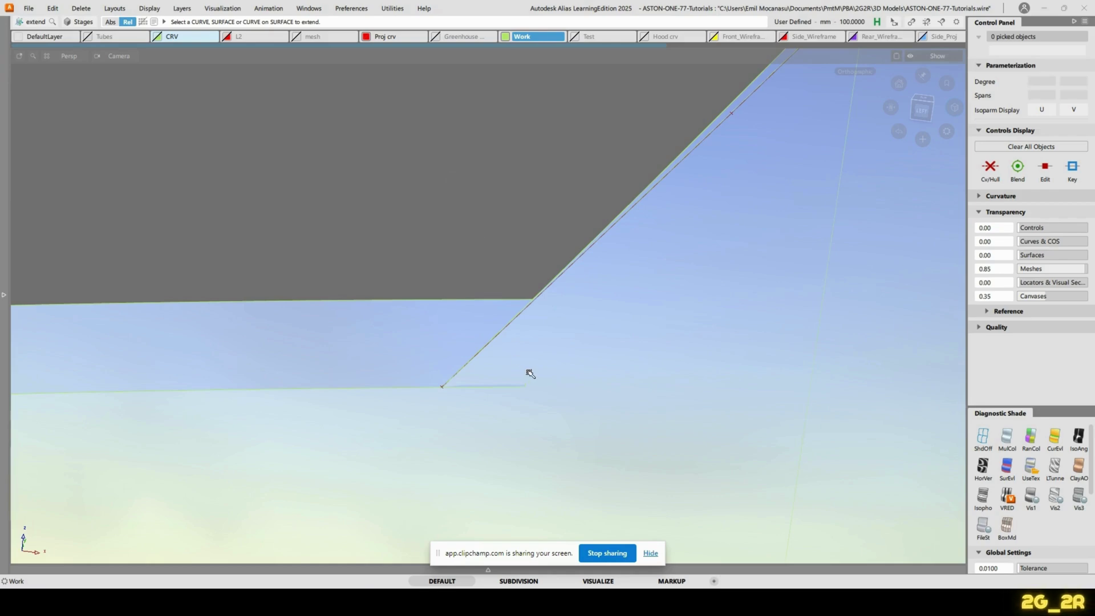
click(525, 379)
ctrl+alt+click(433, 405)
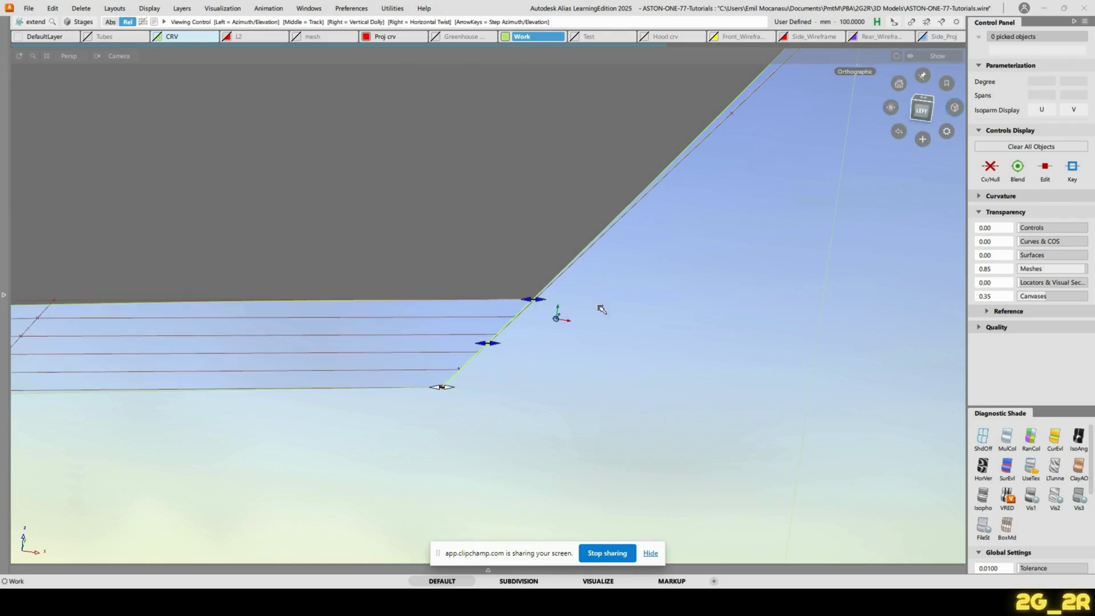
alt+shift+drag(602, 308, 540, 262)
click(581, 186)
alt+shift+drag(581, 186, 491, 269)
Rebuild the rail surface to degree 3 with one span in U
ctrl+shift+drag(405, 279, 406, 308)
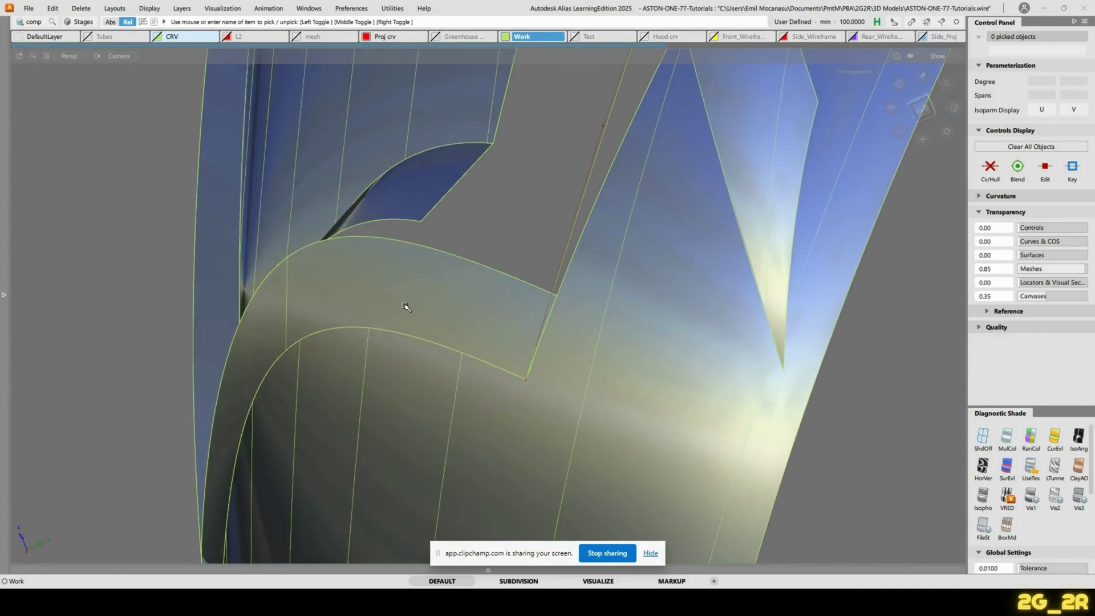
click(405, 308)
click(1052, 94)
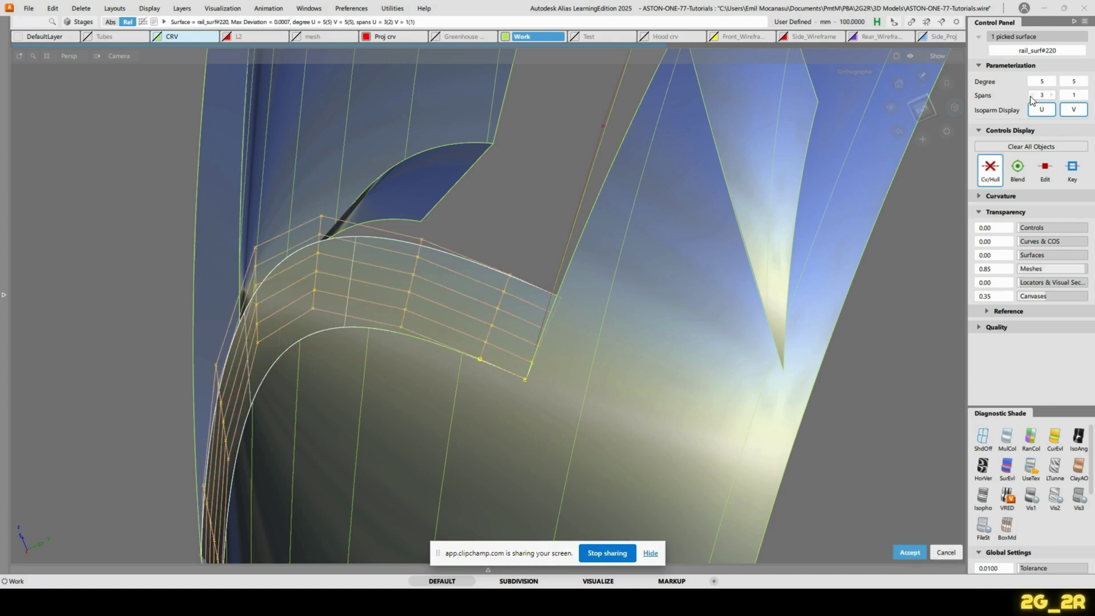
click(1032, 95)
click(1033, 82)
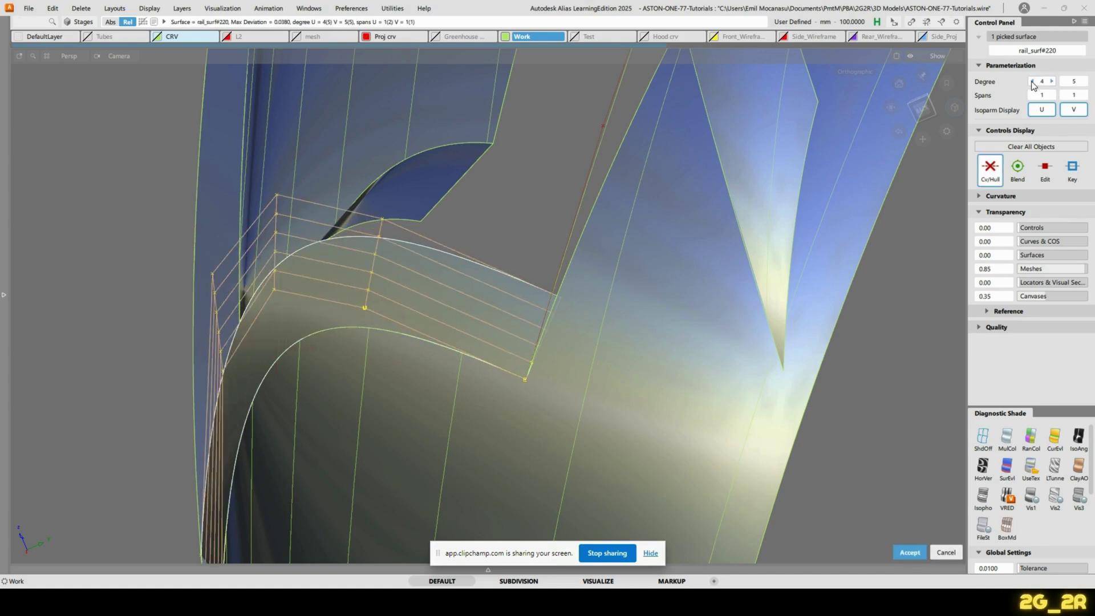
click(1032, 82)
click(566, 185)
Align the rail surface's rear edge to the fitted rear-edge curve with G0 continuity and Partial enabled
ctrl+shift+drag(533, 196, 532, 174)
click(650, 554)
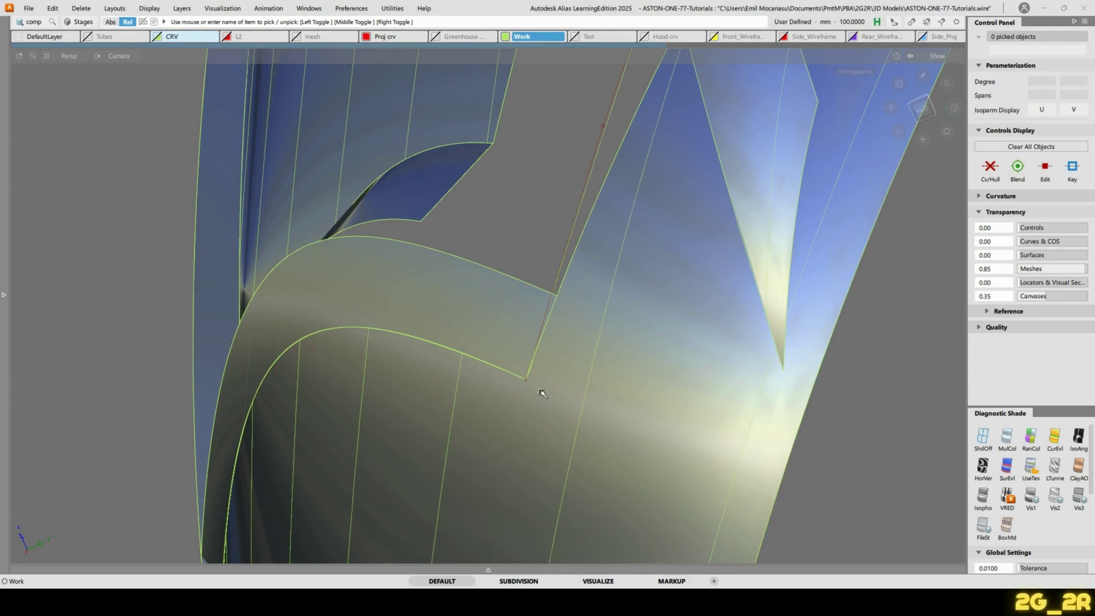
ctrl+shift+click(481, 320)
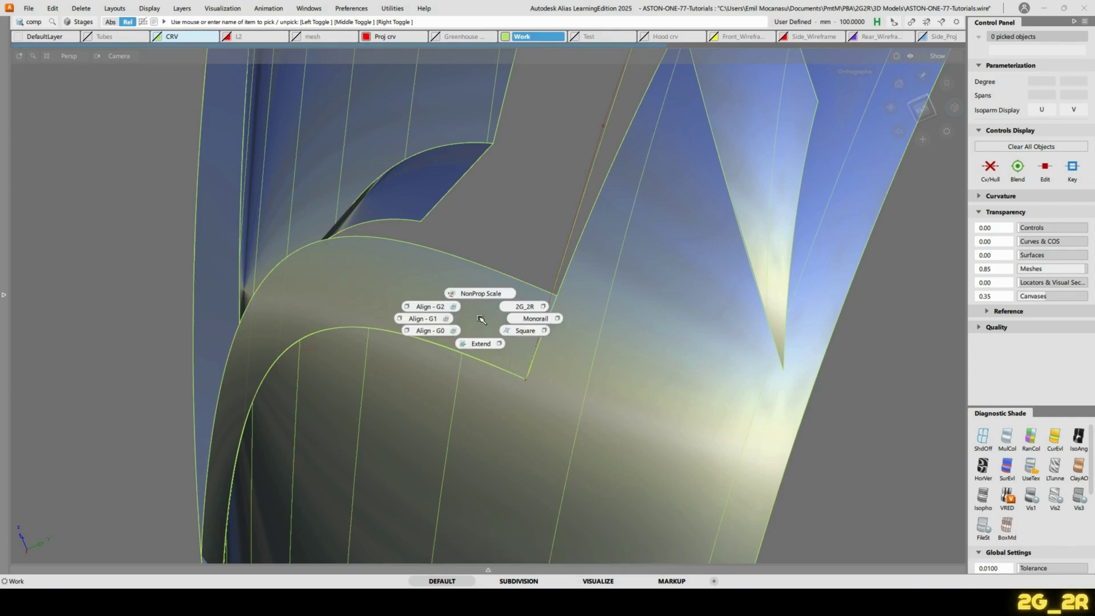
ctrl+shift+click(433, 320)
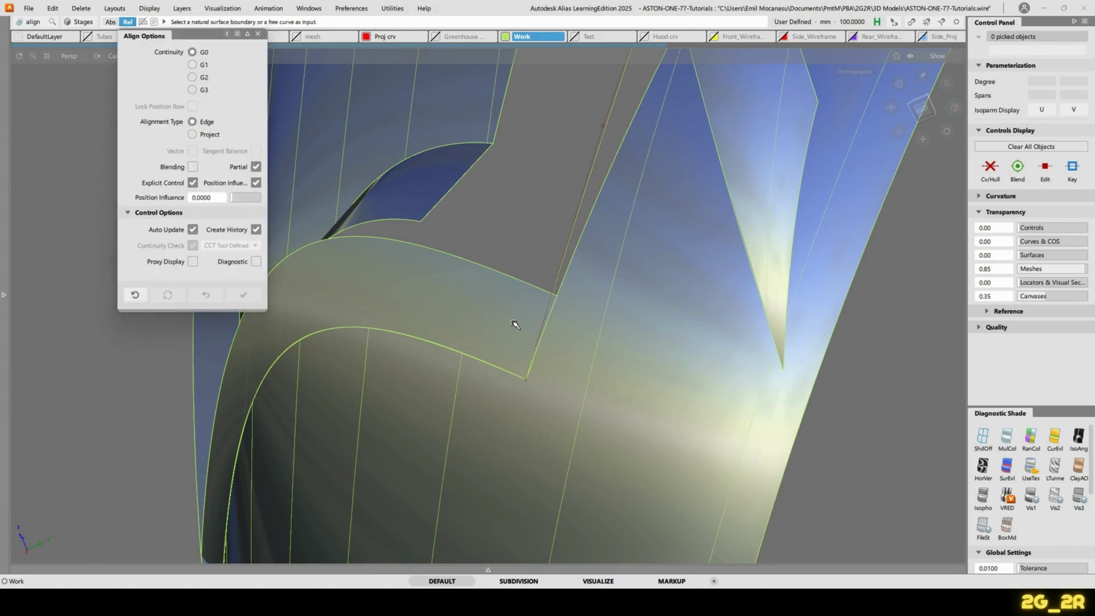
click(529, 308)
ctrl+shift+drag(499, 298, 576, 286)
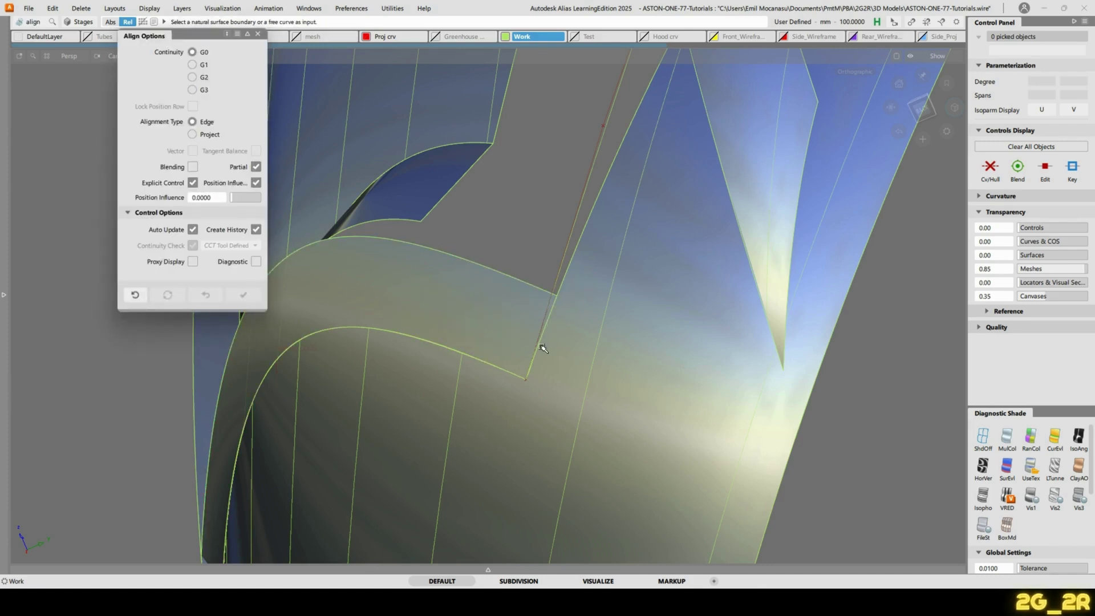
click(536, 361)
click(556, 284)
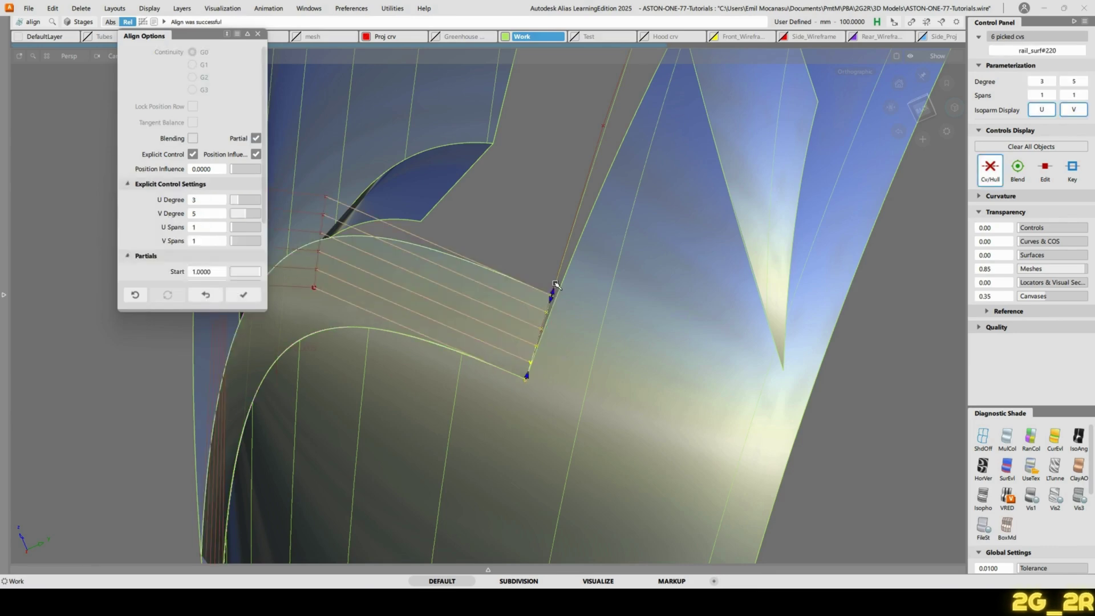
Delete the old narrow strip surface between the large side surface's arched edge and the rail surface
alt+shift+drag(511, 207, 693, 319)
key(space)
alt+shift+drag(505, 342, 810, 268)
ctrl+shift+click(639, 235)
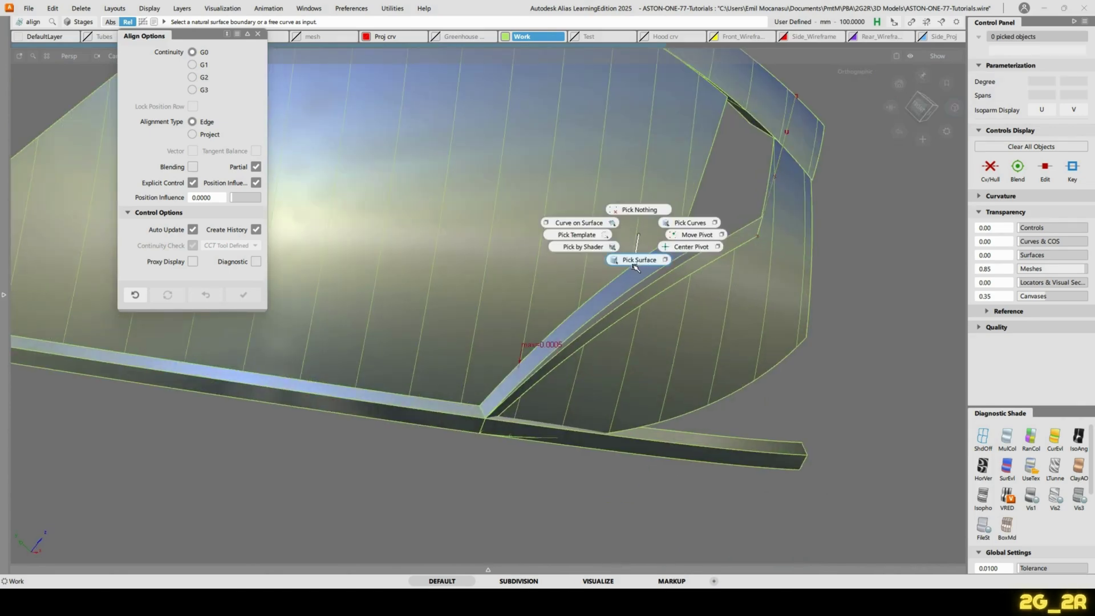
ctrl+shift+drag(635, 266, 635, 267)
click(804, 236)
key(Delete)
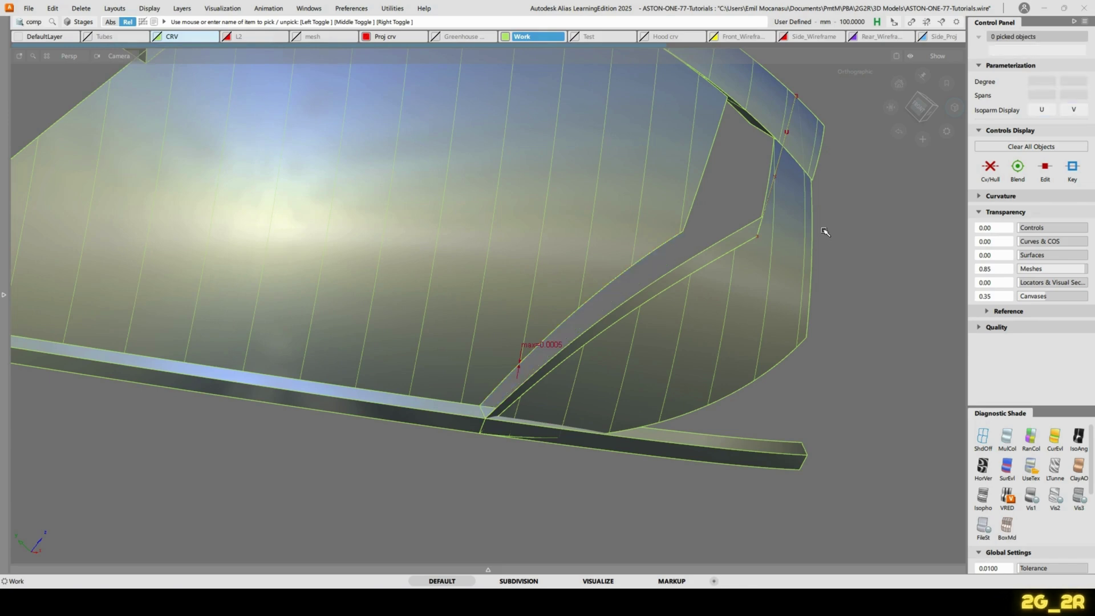
Skin a new strip surface along the arch between the large side surface and the upper edge of the realigned rail surface
alt+shift+drag(710, 277, 689, 264)
alt+shift+drag(621, 329, 608, 259)
ctrl+shift+right_drag(607, 259, 650, 245)
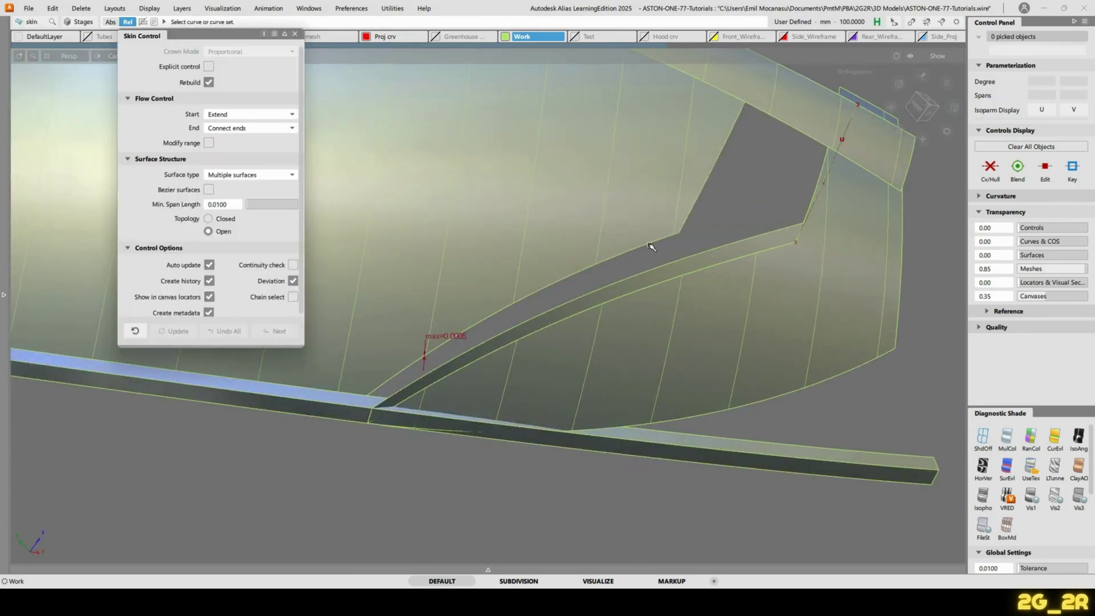
click(620, 257)
click(659, 282)
alt+shift+drag(741, 265, 665, 280)
click(665, 280)
alt+shift+drag(570, 275, 536, 205)
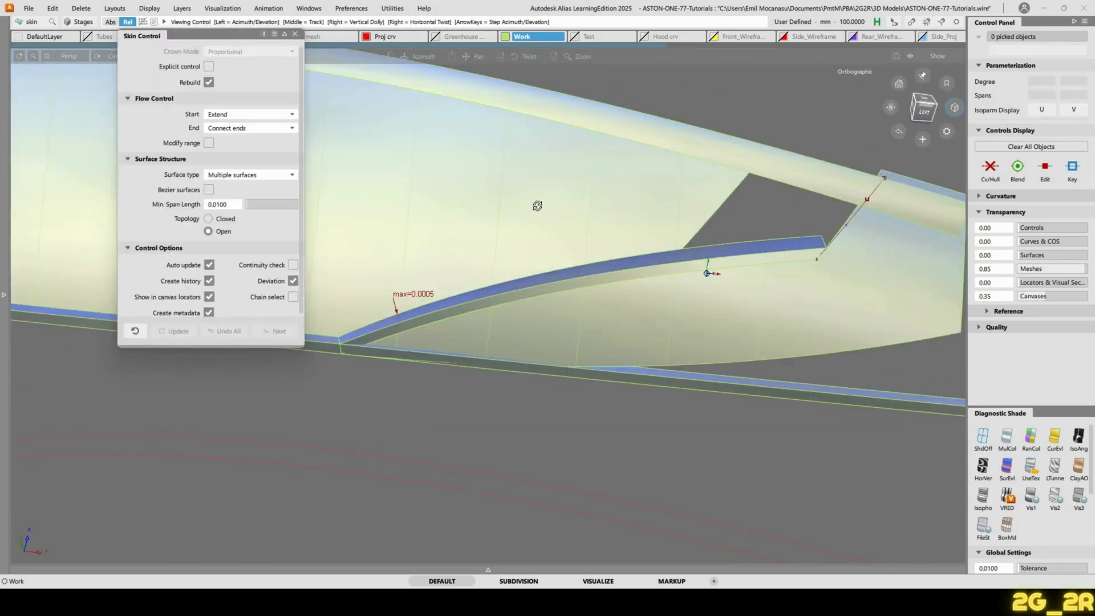
click(295, 33)
Inspect the new arch strip and its junctions with the side, rail and lower sill surfaces from several angles
alt+shift+drag(754, 351, 546, 433)
scroll(478, 302, up, 3)
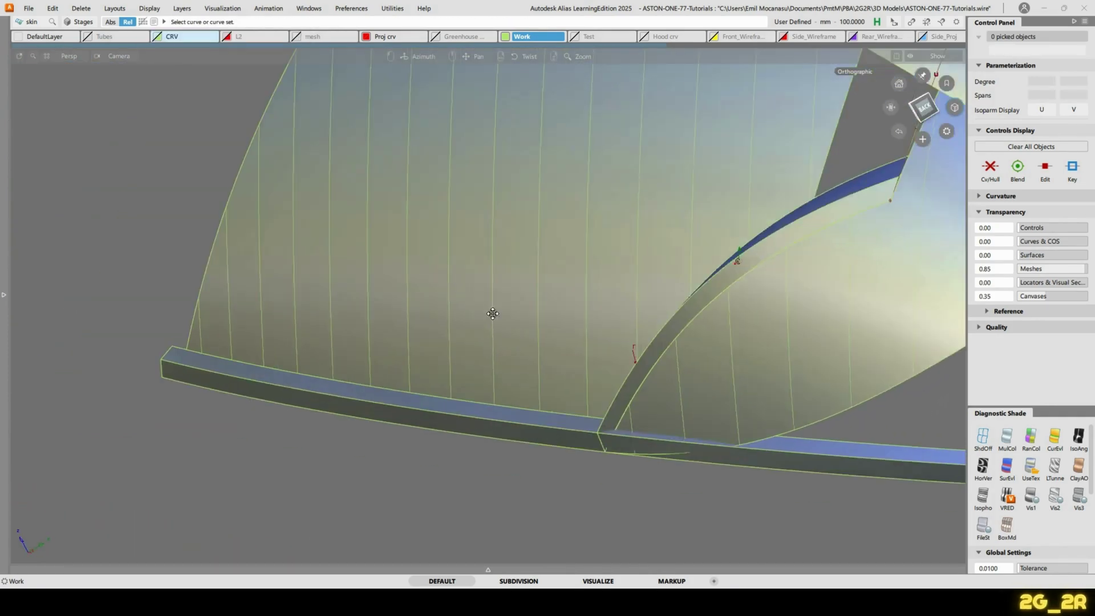
alt+shift+drag(462, 454, 547, 447)
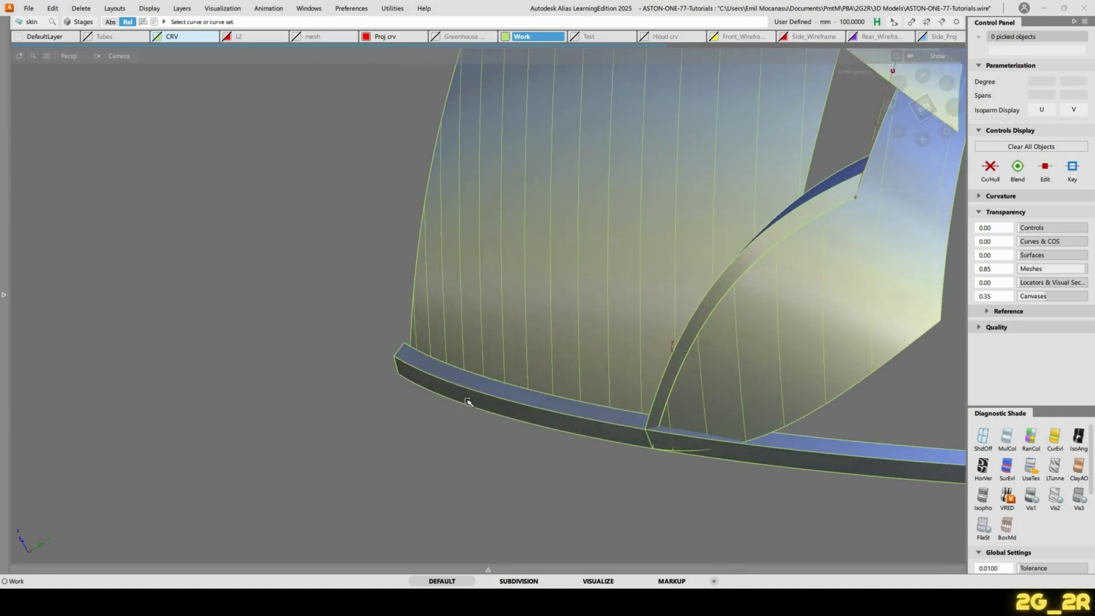
alt+shift+drag(467, 402, 802, 394)
alt+shift+right_drag(801, 394, 625, 312)
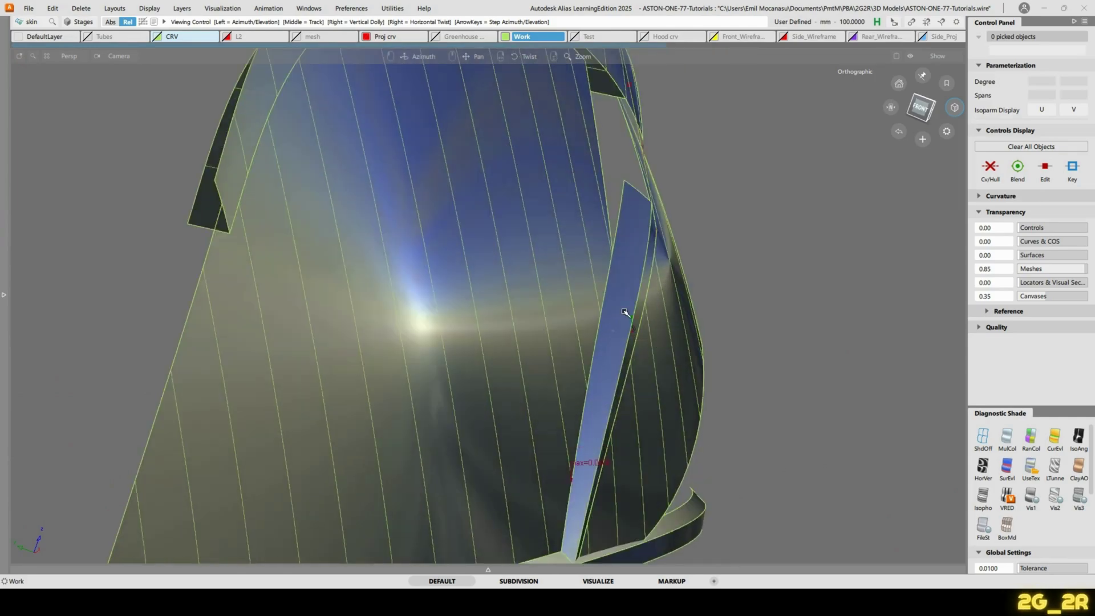
alt+shift+drag(625, 313, 652, 336)
alt+shift+right_drag(652, 336, 794, 305)
mouse_move(794, 305)
alt+shift+mouse_down()
mouse_move(836, 289)
mouse_move(688, 293)
mouse_move(862, 268)
mouse_move(621, 308)
mouse_move(657, 309)
alt+shift+mouse_up()
Fit a degree 5, single-span curve to the front edge of the window opening in the left view
click(922, 112)
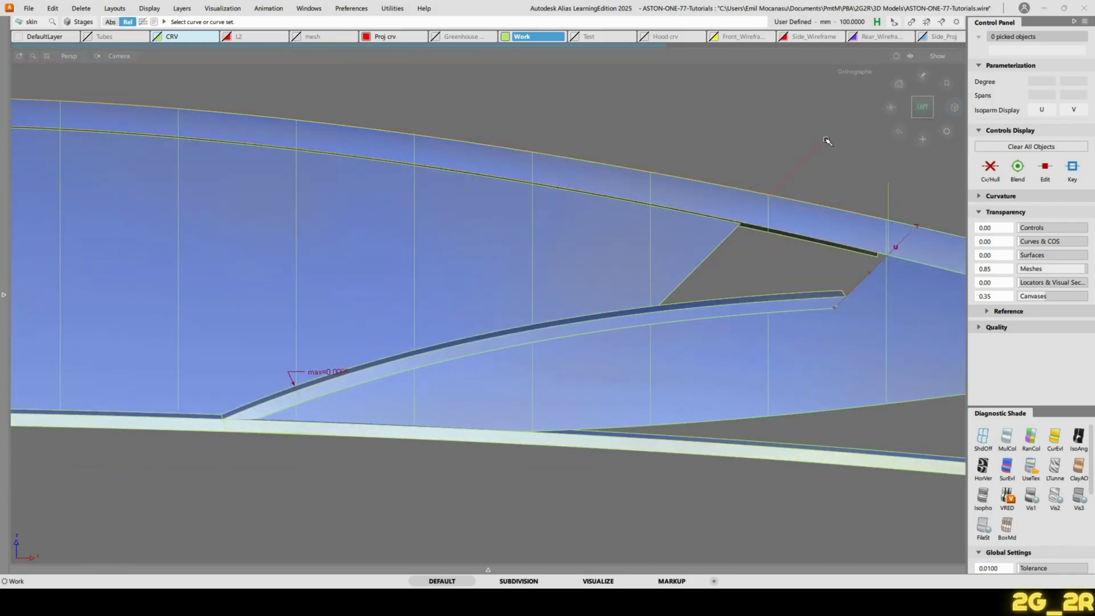
ctrl+shift+drag(658, 284, 662, 252)
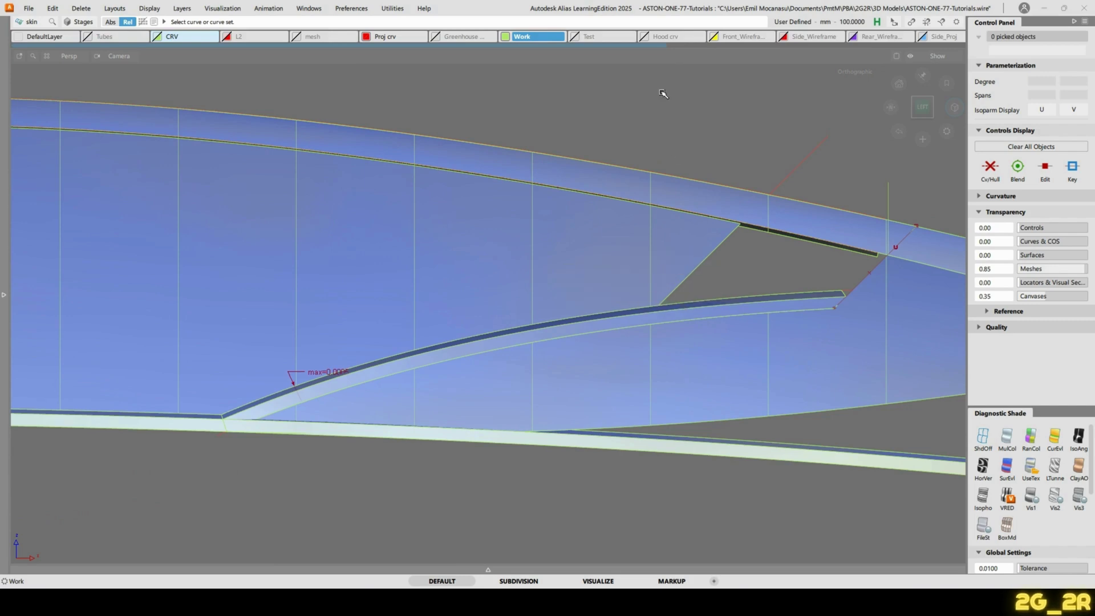
click(698, 268)
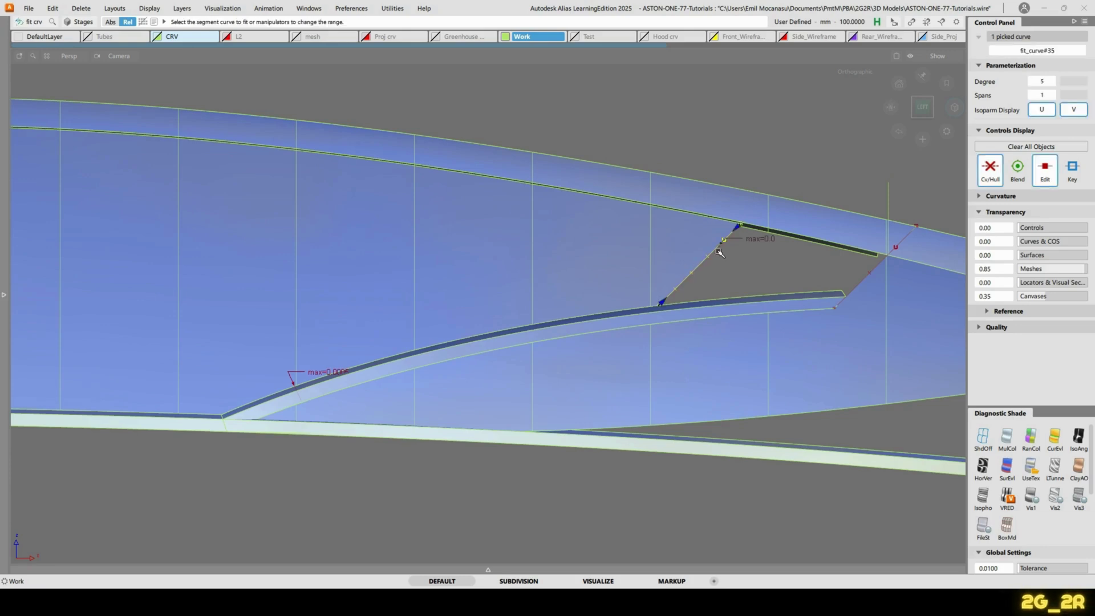
click(732, 181)
Offset the opening's fitted front-edge curve rearward into the opening by about 7.7 mm in the active view
ctrl+shift+right_drag(708, 154, 707, 156)
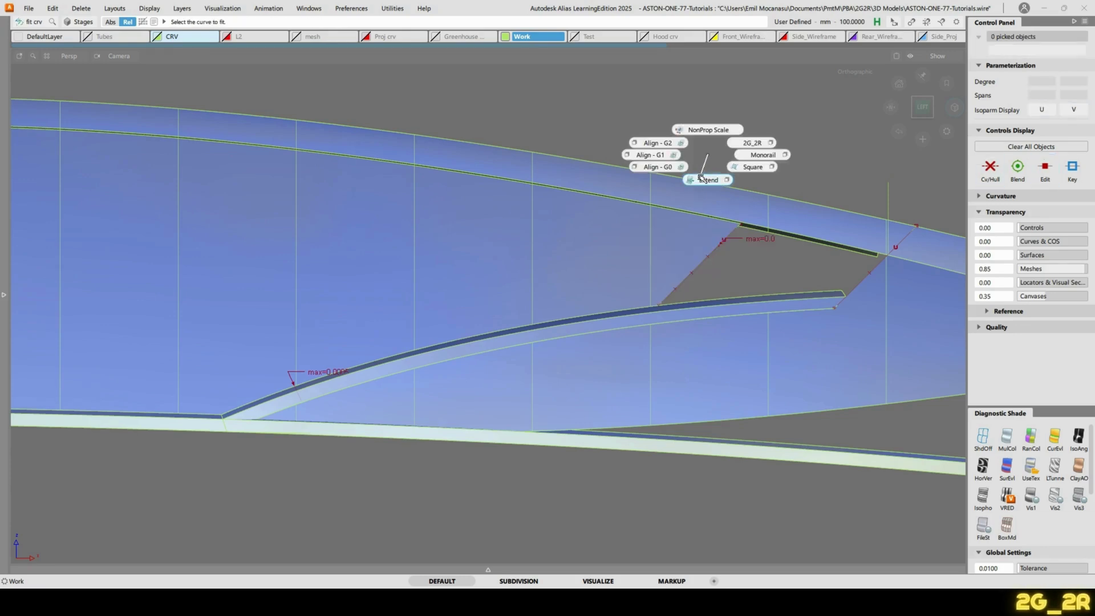
click(701, 179)
alt+shift+right_drag(652, 305, 798, 343)
alt+shift+middle_drag(773, 328, 545, 391)
alt+shift+right_drag(545, 391, 555, 299)
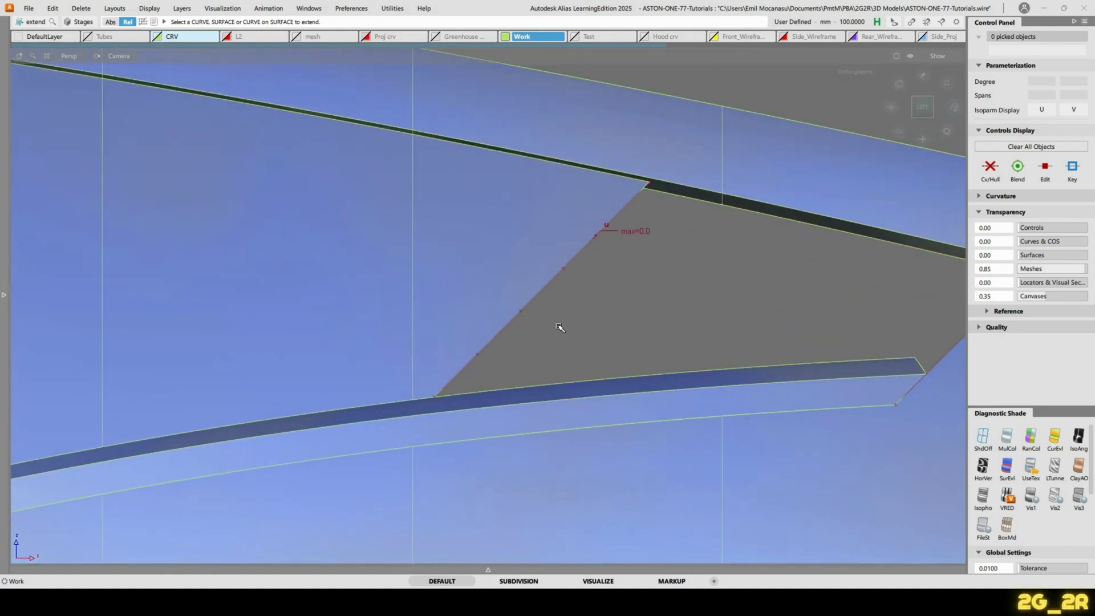
ctrl+shift+click(558, 327)
click(555, 307)
click(540, 294)
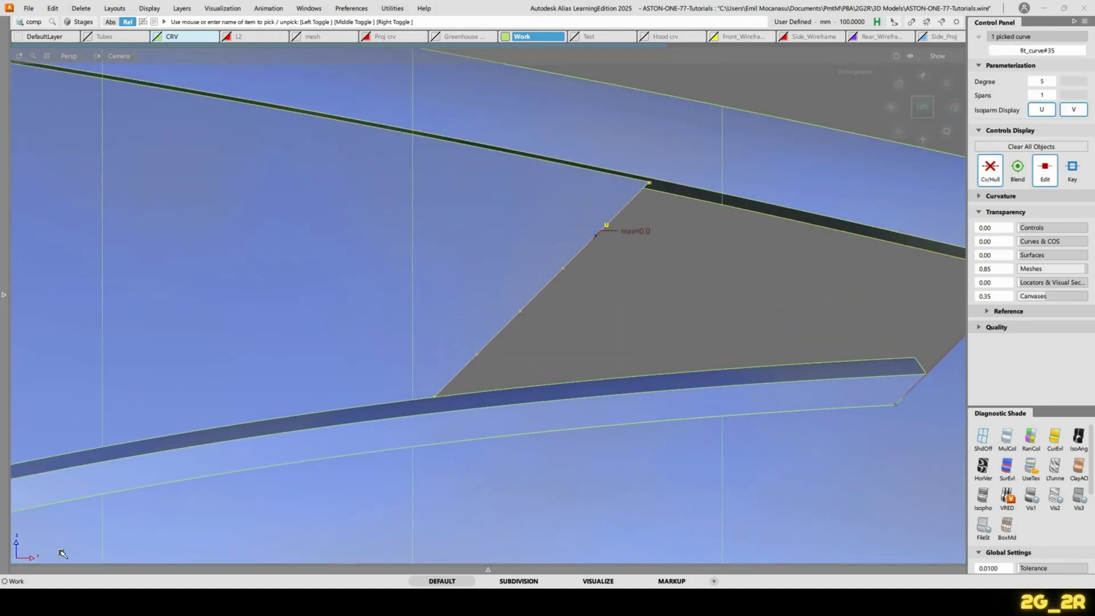
click(490, 570)
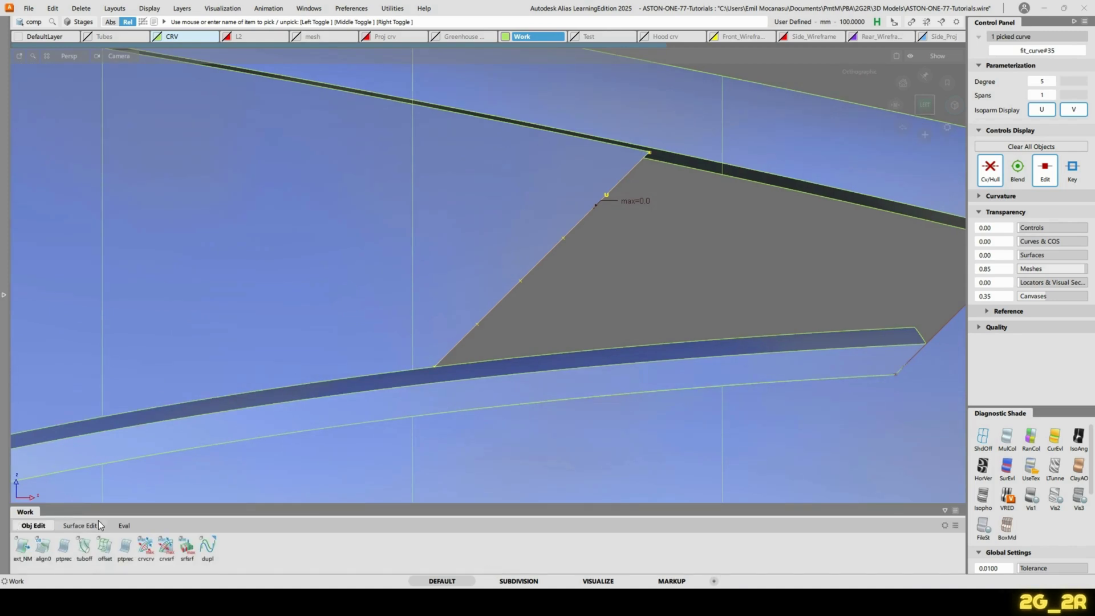
click(105, 547)
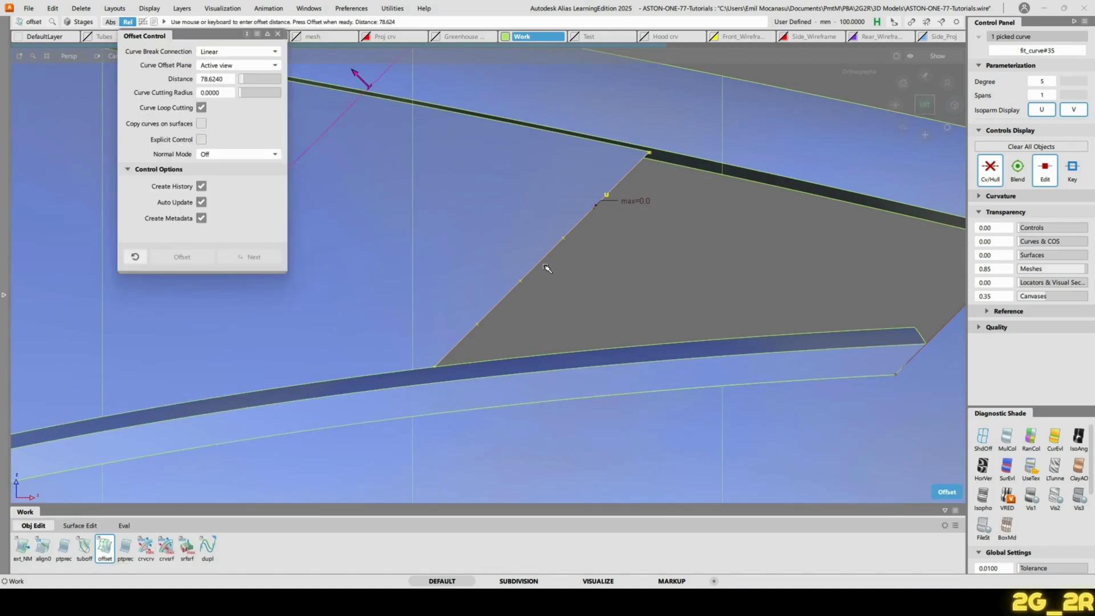
drag(633, 290, 471, 399)
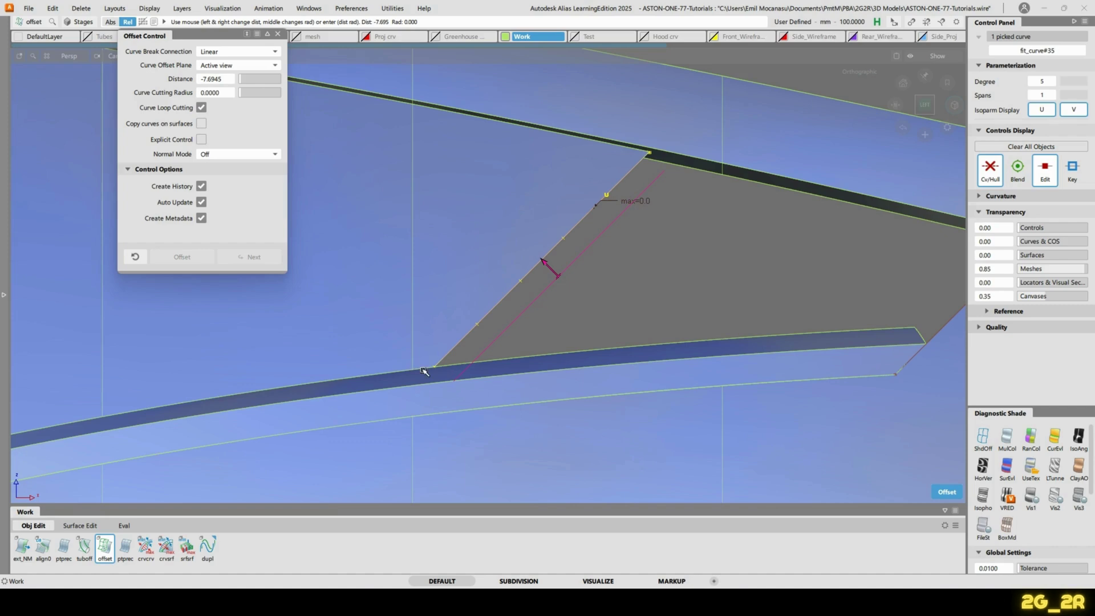
key(space)
ctrl+shift+drag(487, 352, 466, 218)
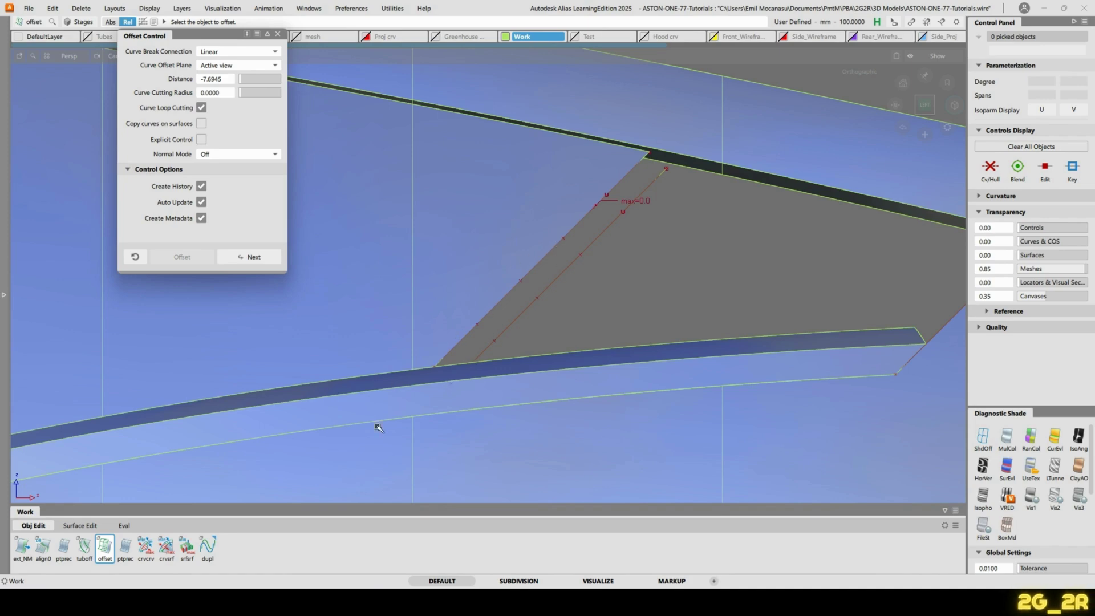
Measure the height of the arch strip near the front of the window opening with the dynamic measure tool
click(121, 528)
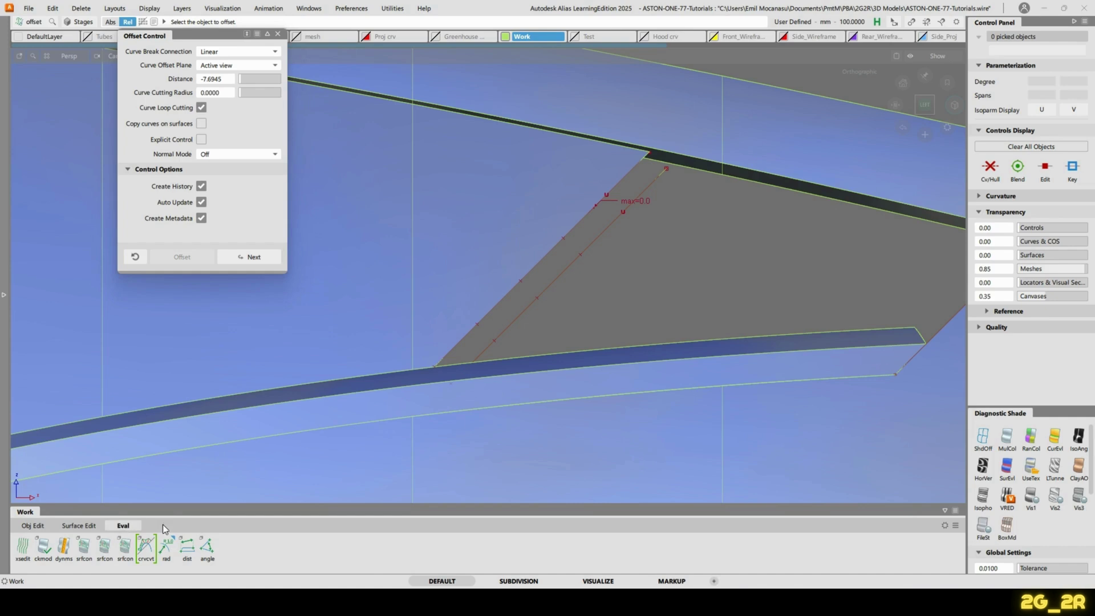
click(64, 548)
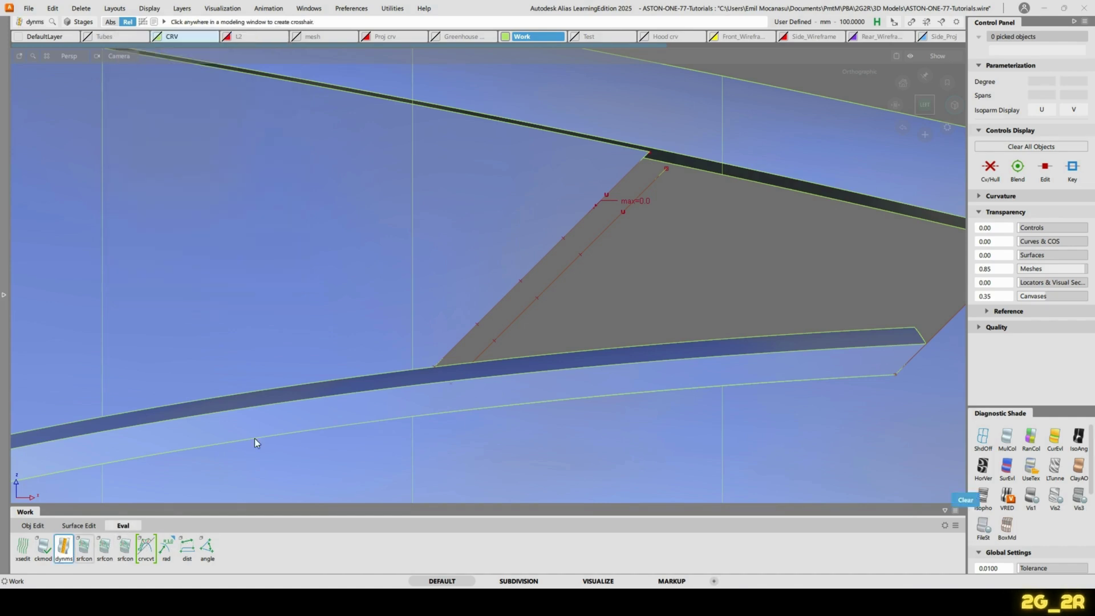
click(351, 377)
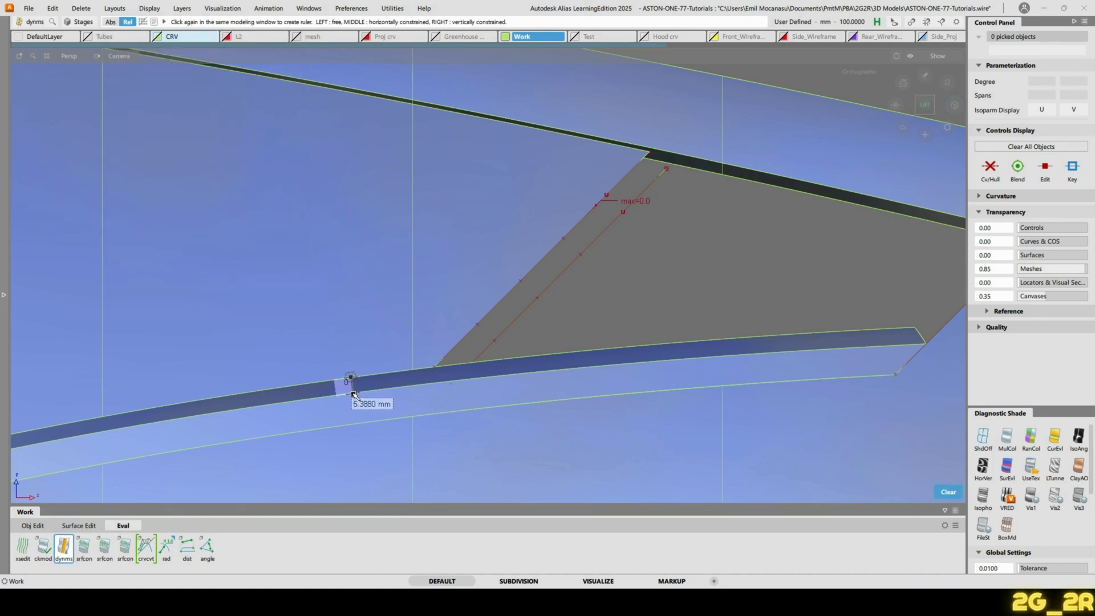
click(354, 393)
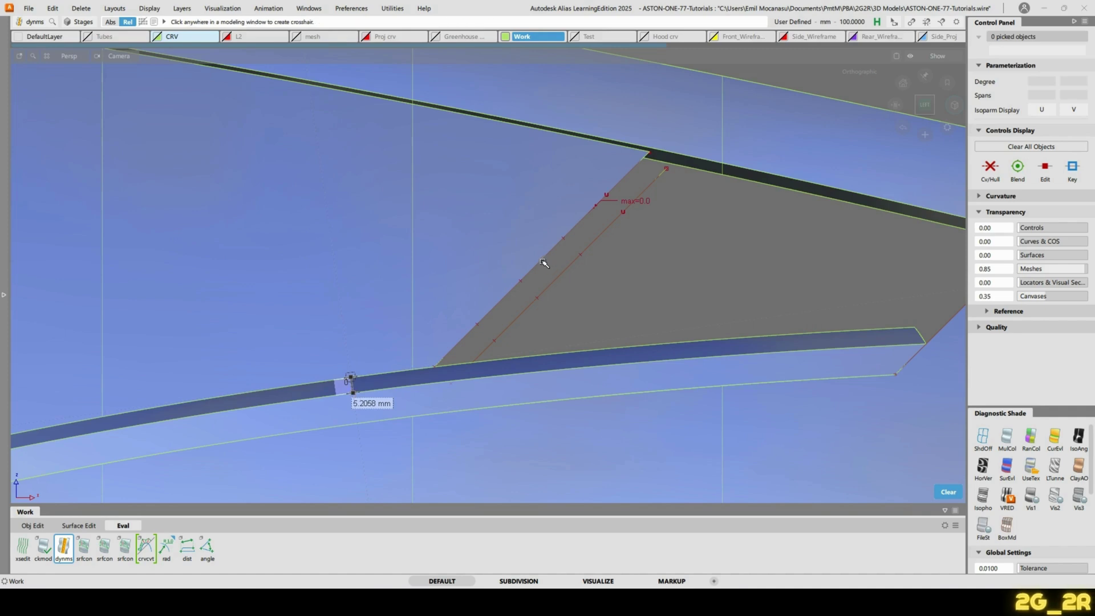
Set the offset curve's distance to -5.5 mm
key(o)
click(574, 264)
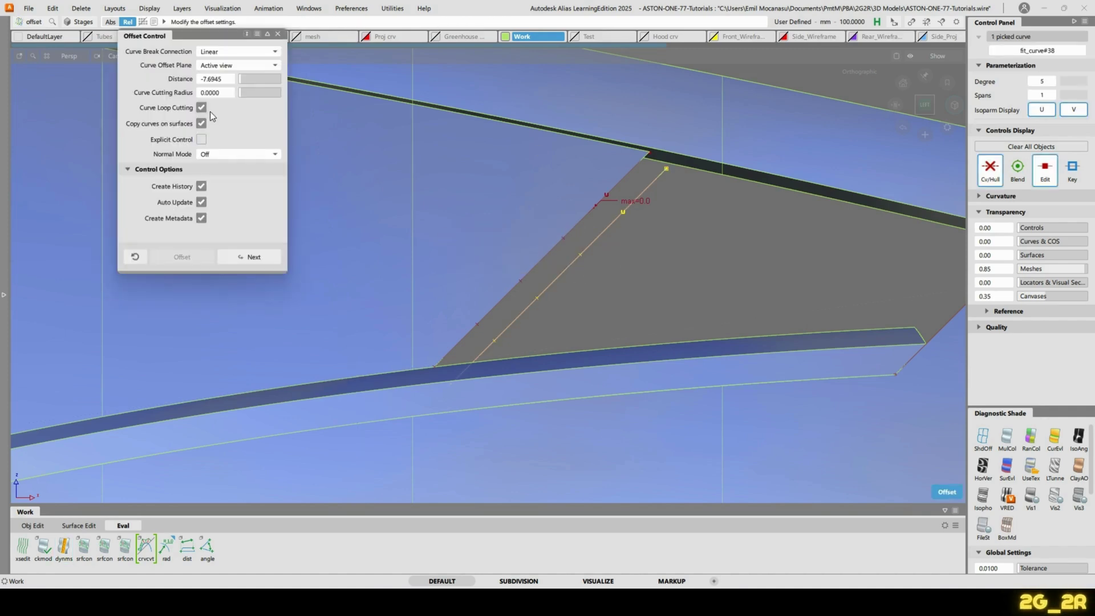
click(225, 80)
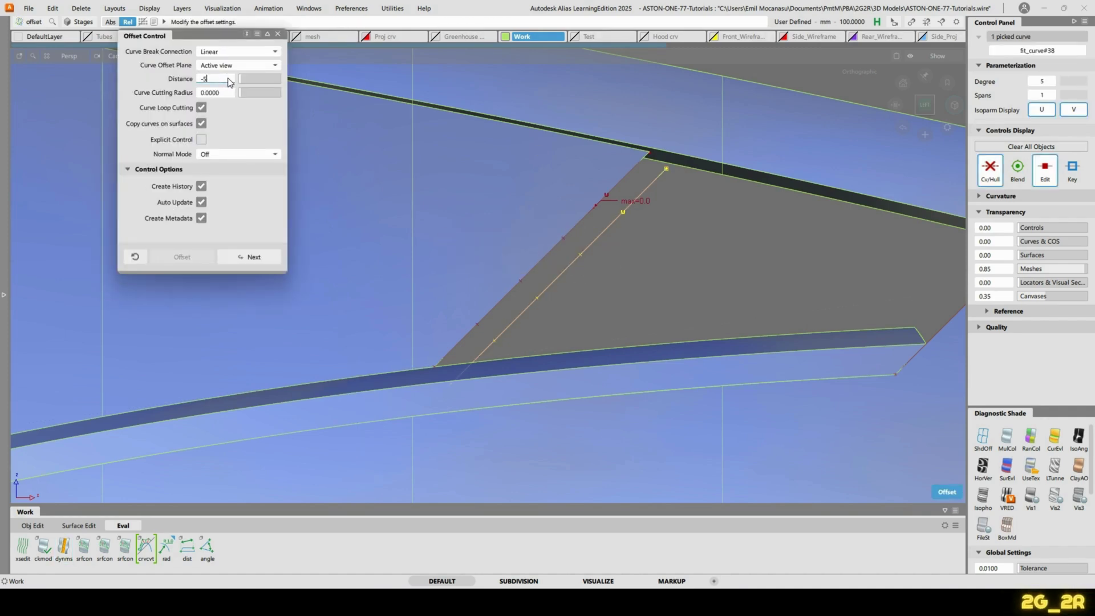
text(-5,5)
key(Return)
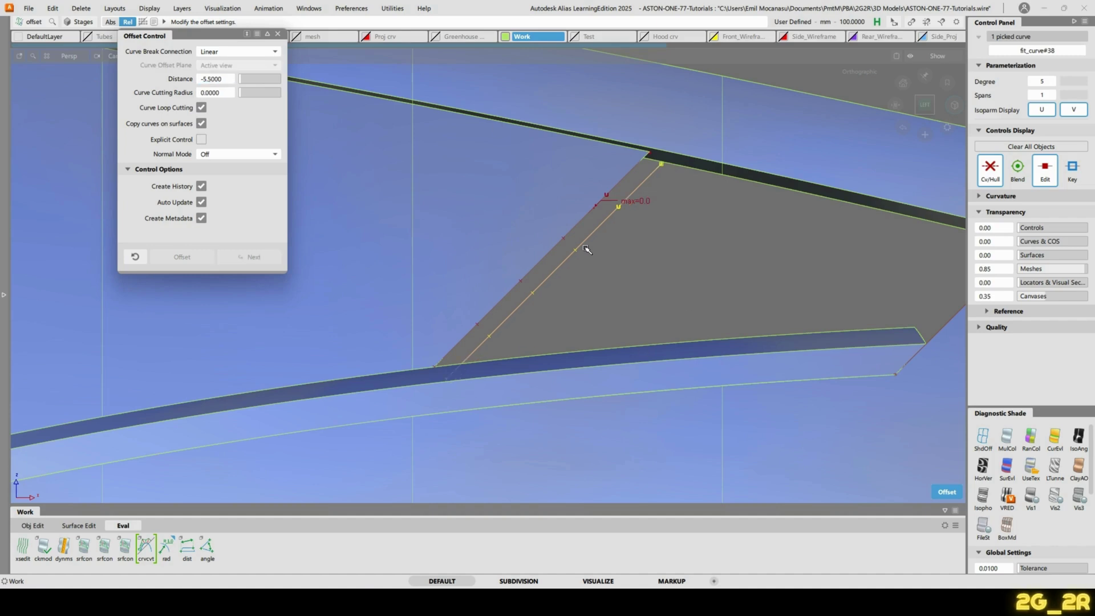
ctrl+shift+drag(586, 295, 608, 162)
Extend the offset curve's lower end to the arch strip and its upper end about 44.67 mm to the roof surface's outer edge
ctrl+shift+right_drag(569, 219, 569, 220)
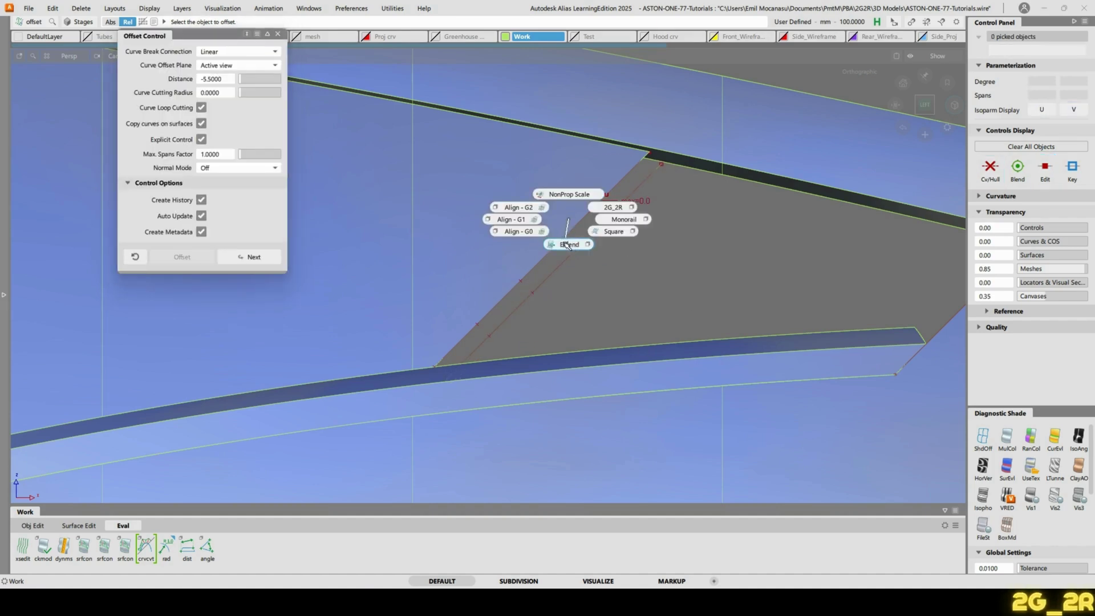
click(568, 244)
click(476, 353)
click(529, 373)
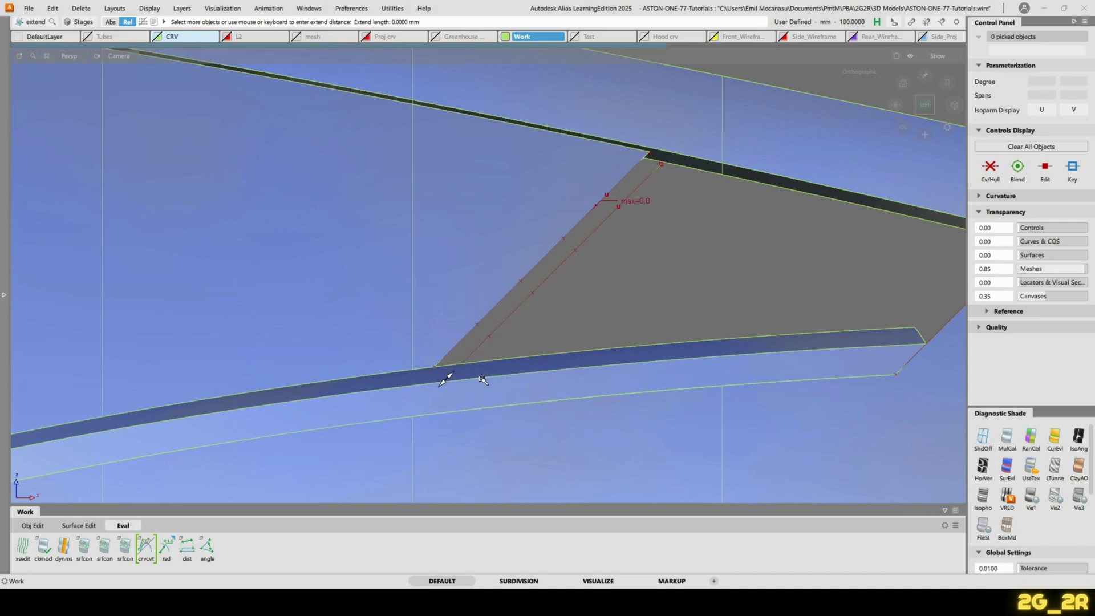
click(647, 181)
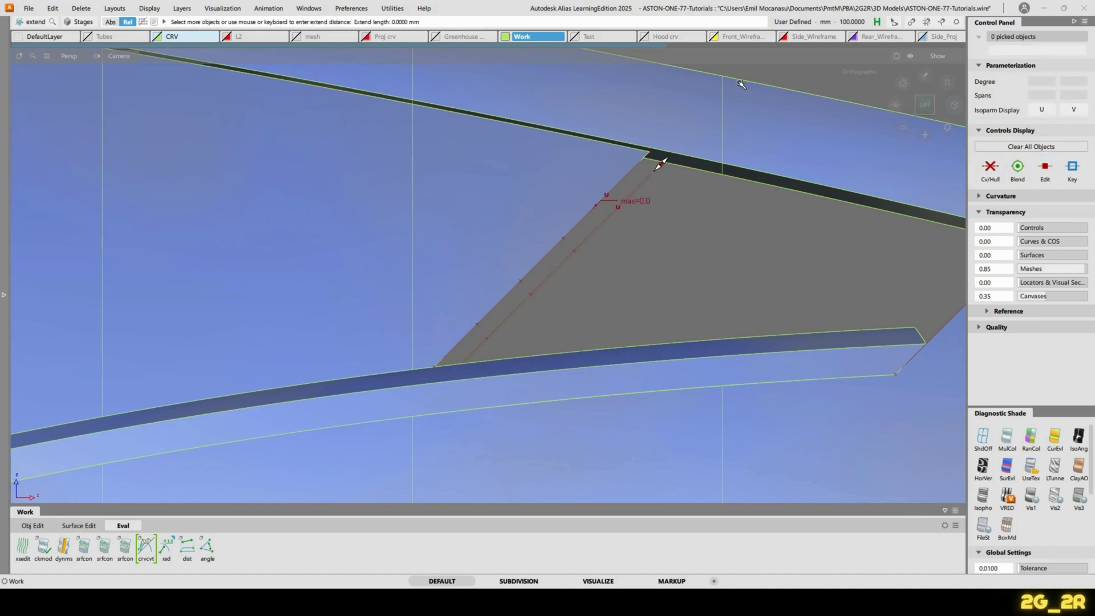
click(741, 81)
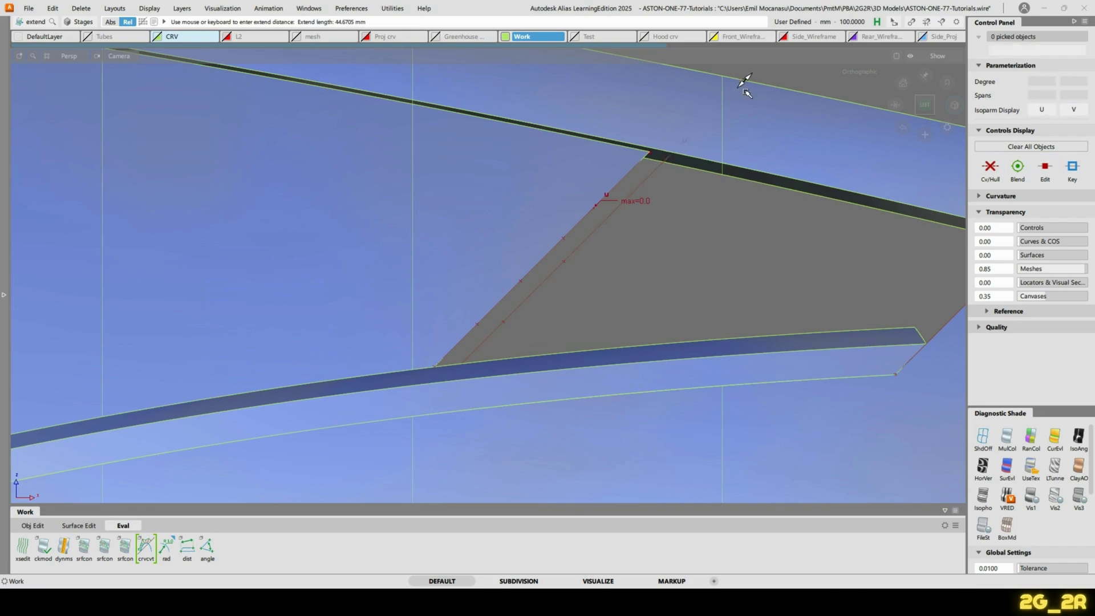
Snap the extended offset curve's pivot to its lower end at the arch strip's lower edge and activate Move
alt+shift+drag(629, 132, 845, 150)
ctrl+shift+click(649, 252)
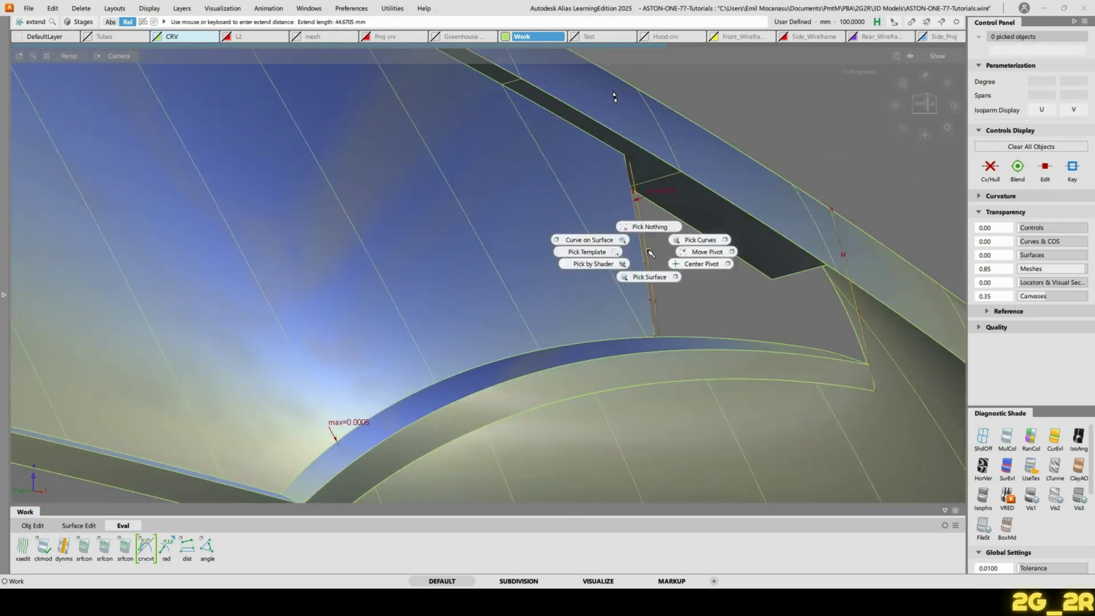
click(669, 227)
ctrl+shift+click(658, 253)
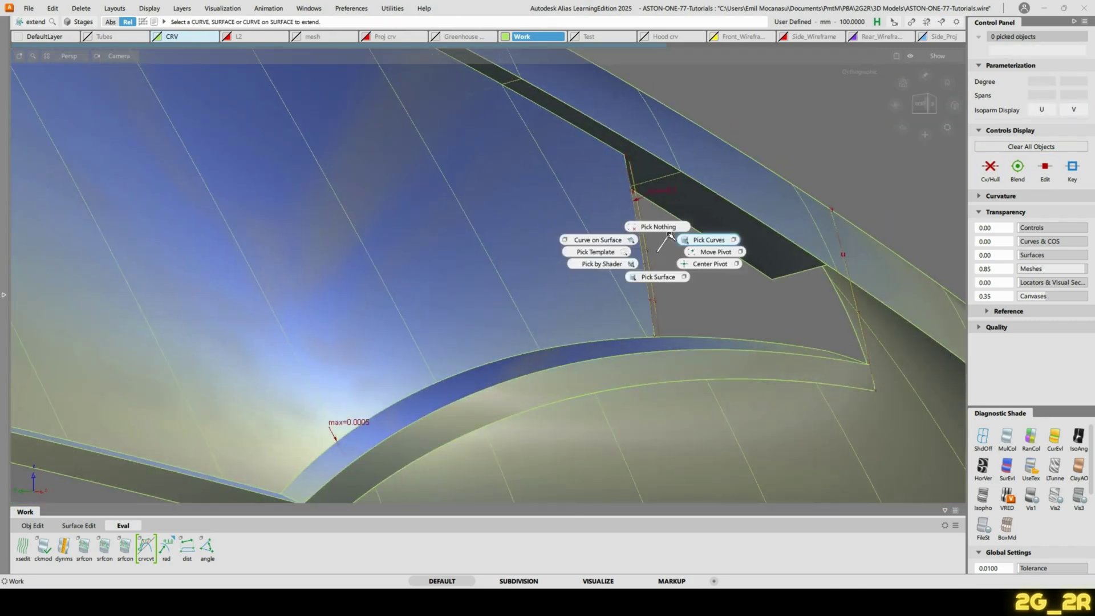
click(694, 234)
click(647, 251)
alt+shift+right_drag(647, 251, 677, 261)
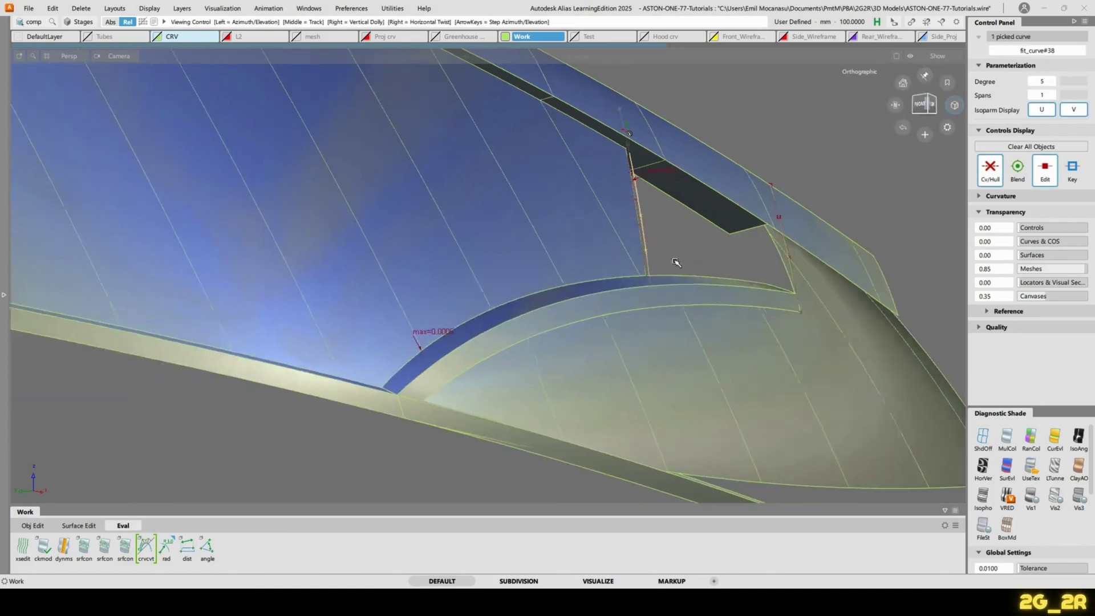
alt+shift+drag(677, 262, 662, 283)
ctrl+shift+middle_drag(659, 281, 716, 268)
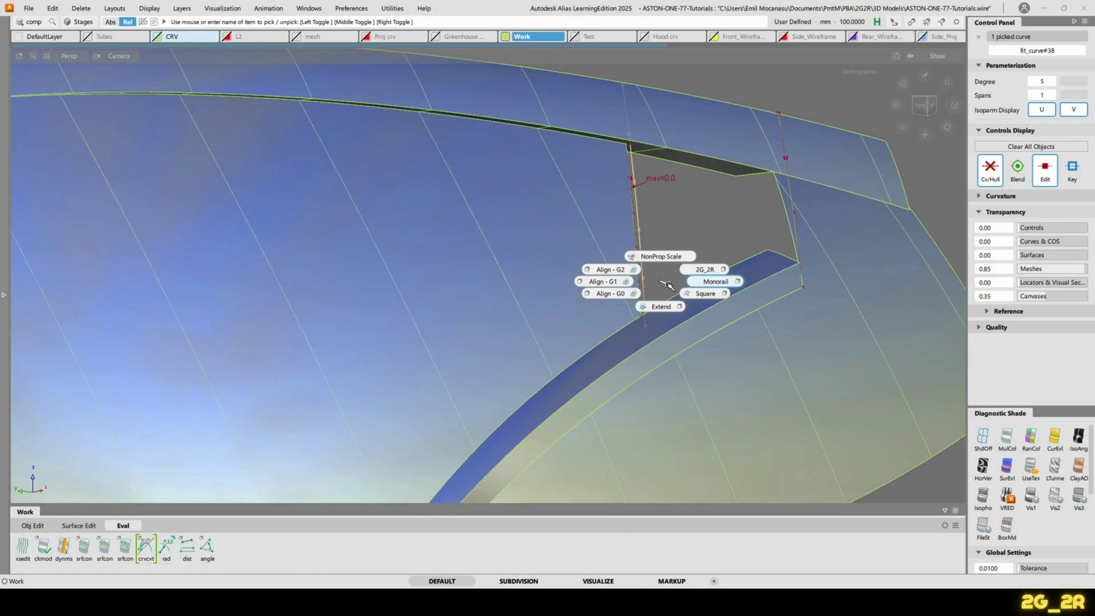
ctrl+shift+click(665, 282)
ctrl+shift+click(717, 285)
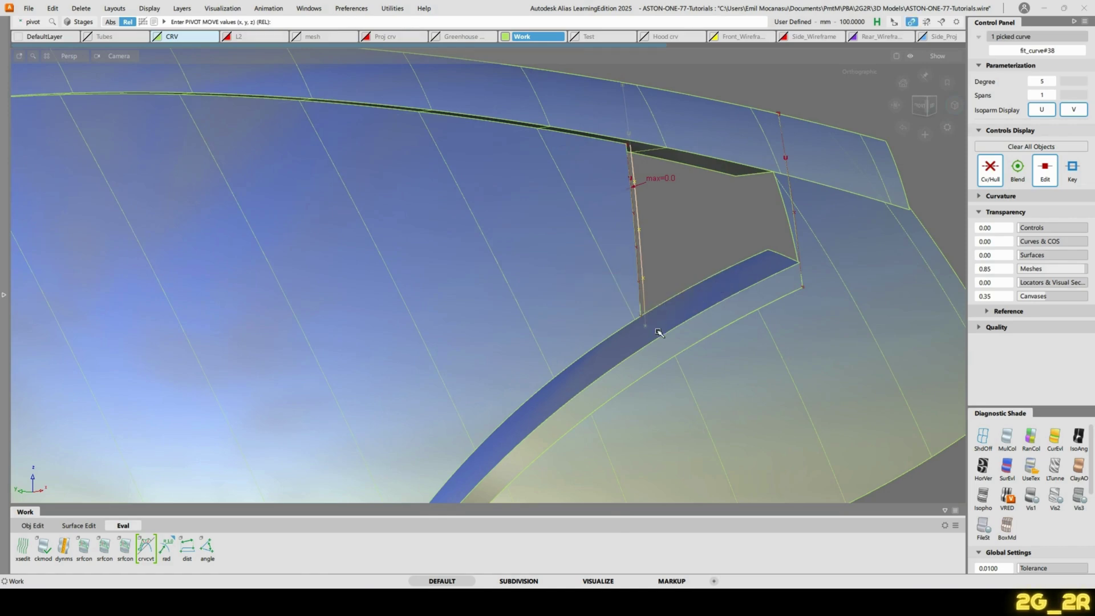
alt+shift+drag(685, 249, 643, 249)
click(929, 104)
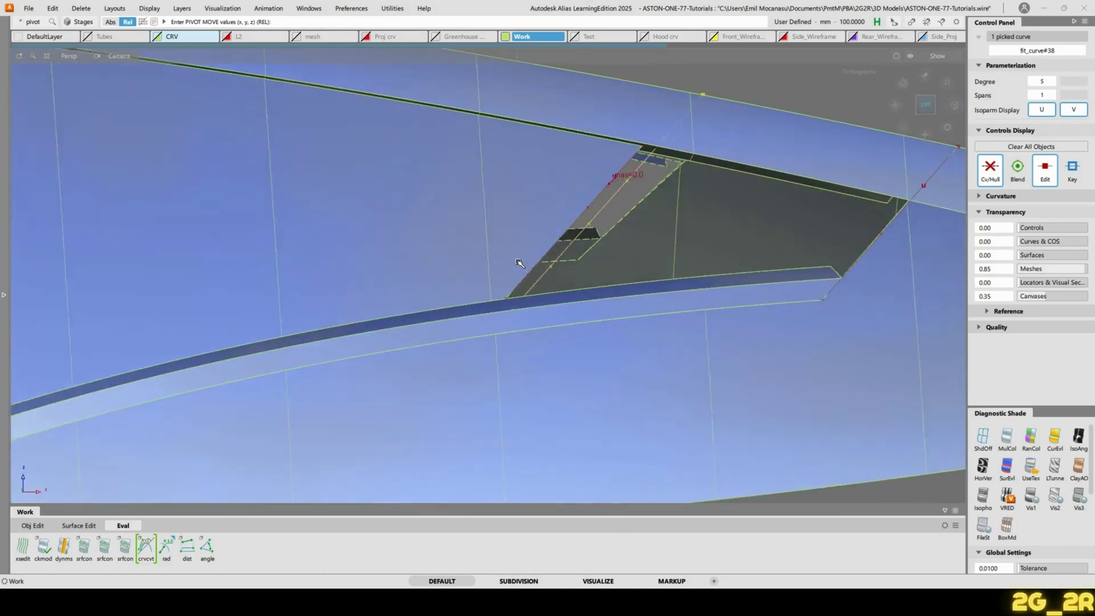
drag(523, 306, 502, 313)
mouse_move(531, 276)
ctrl+alt+mouse_down()
mouse_move(513, 312)
mouse_move(532, 302)
mouse_move(503, 308)
ctrl+alt+mouse_up()
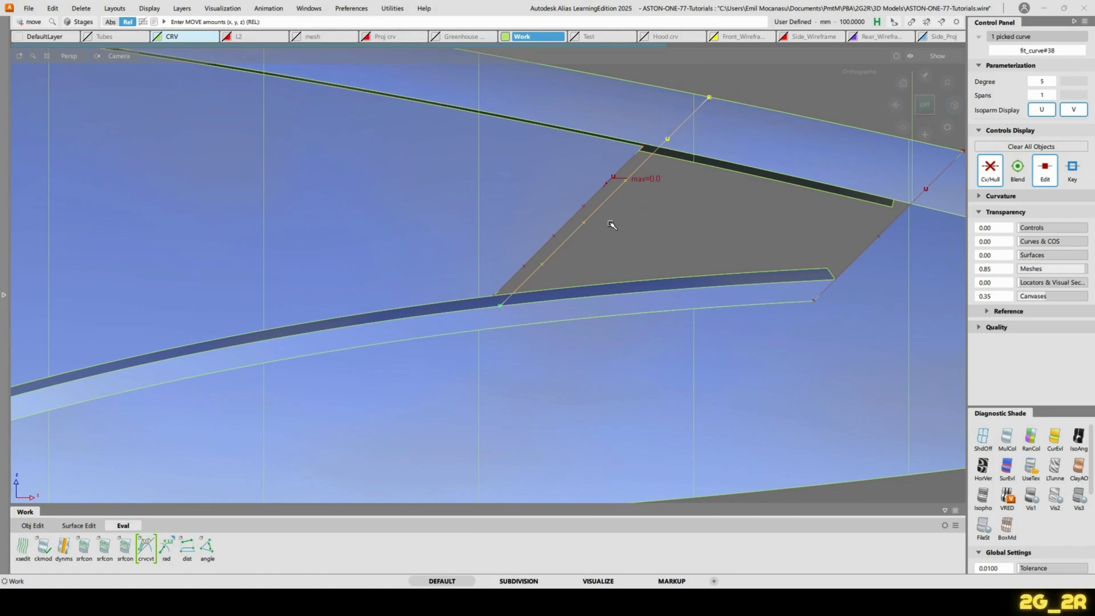
Scale the offset curve non-proportionally about its lower-end pivot by about 1.04 in Y so its upper end meets the roof surface's outer edge
alt+shift+drag(728, 142, 969, 149)
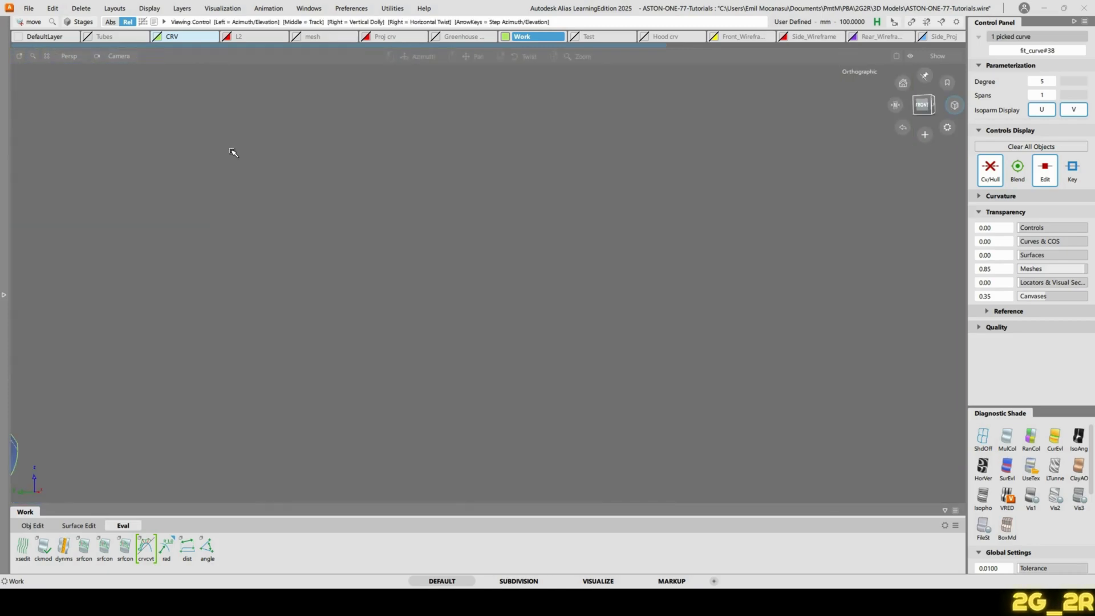
alt+shift+middle_drag(232, 151, 1058, 197)
alt+shift+drag(652, 146, 590, 154)
click(924, 105)
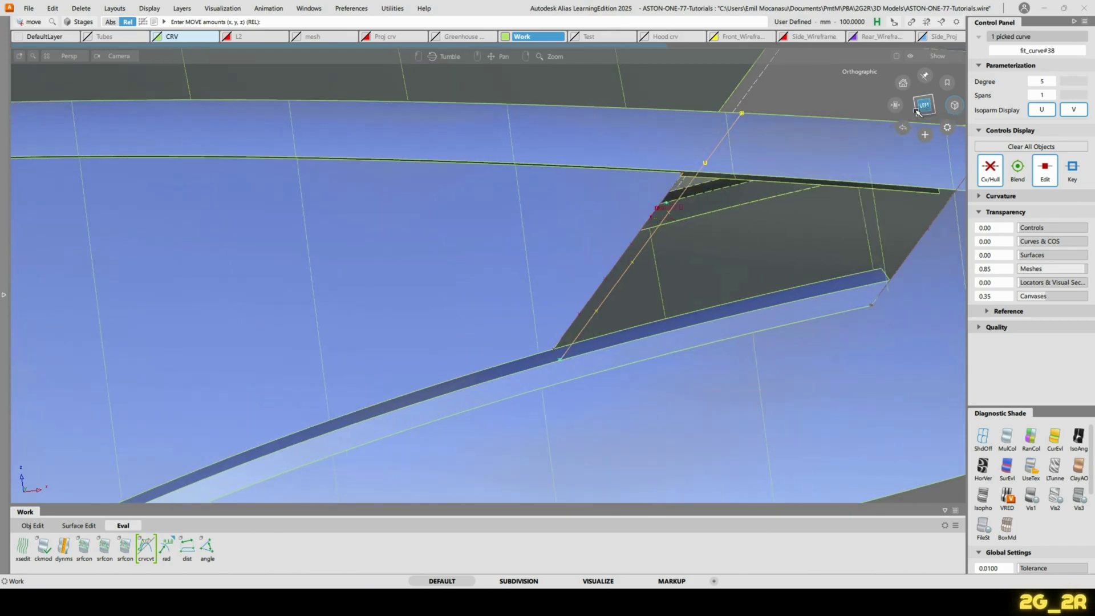
alt+shift+middle_drag(795, 157, 635, 215)
alt+shift+drag(602, 217, 727, 213)
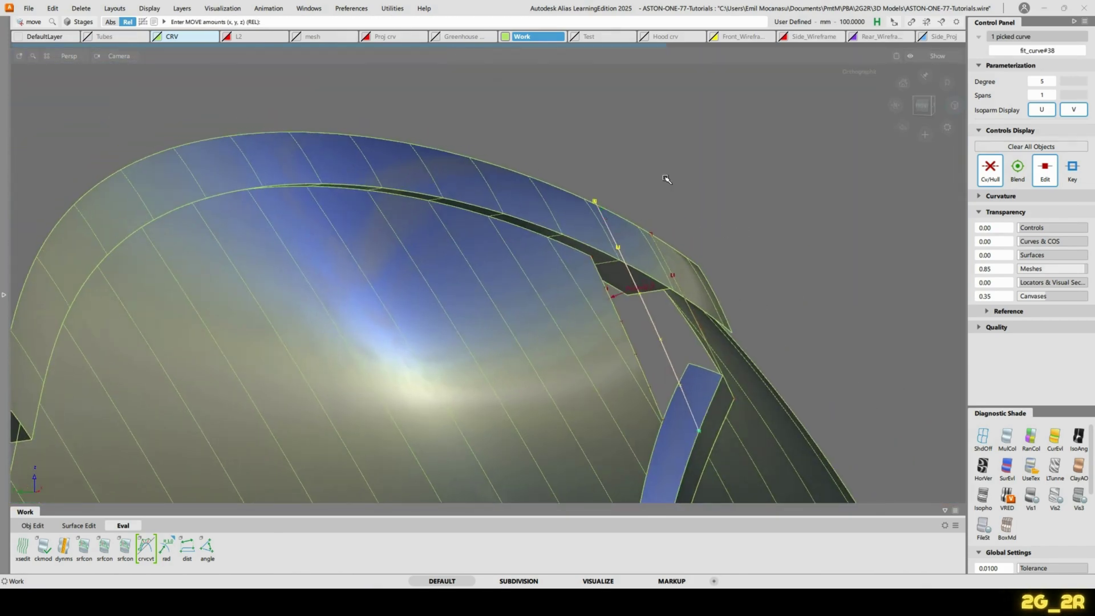
ctrl+shift+right_drag(659, 177, 660, 152)
alt+shift+drag(608, 175, 741, 186)
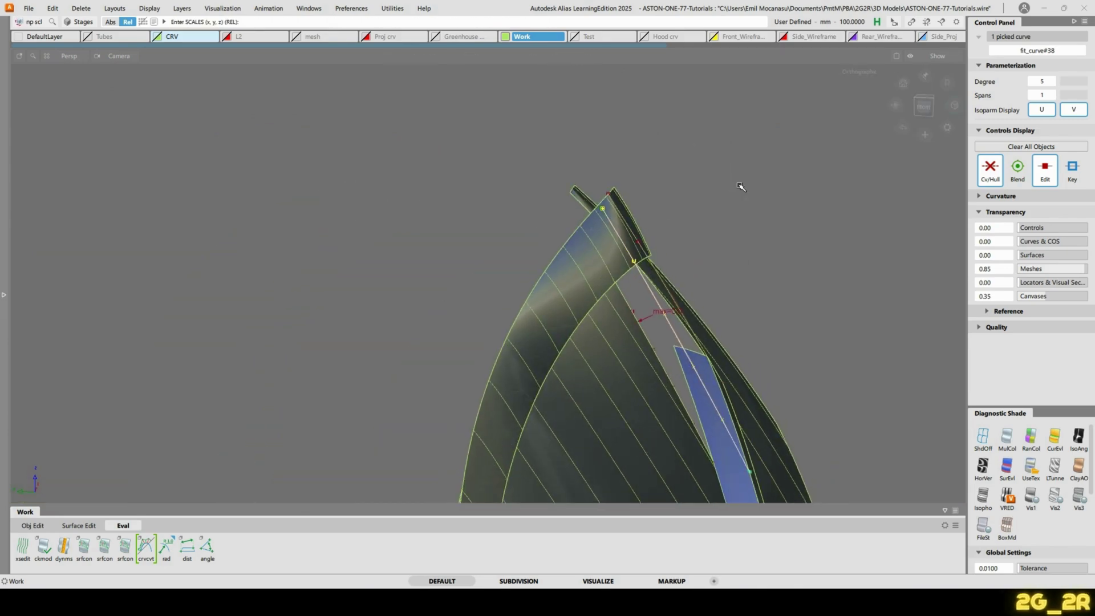
middle_drag(741, 186, 736, 186)
key(ctrl+z)
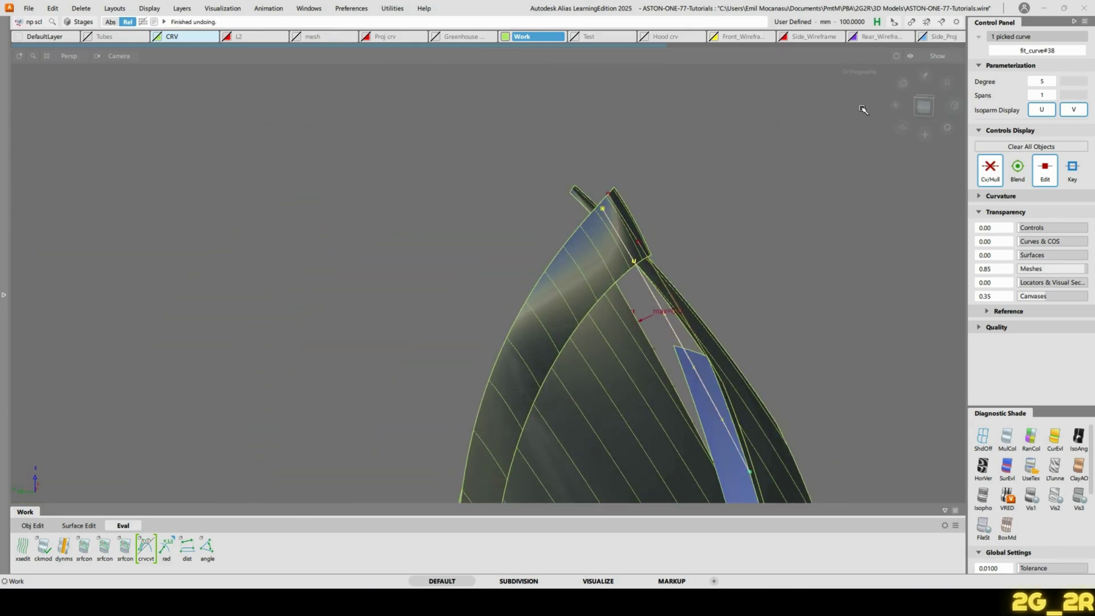
click(924, 106)
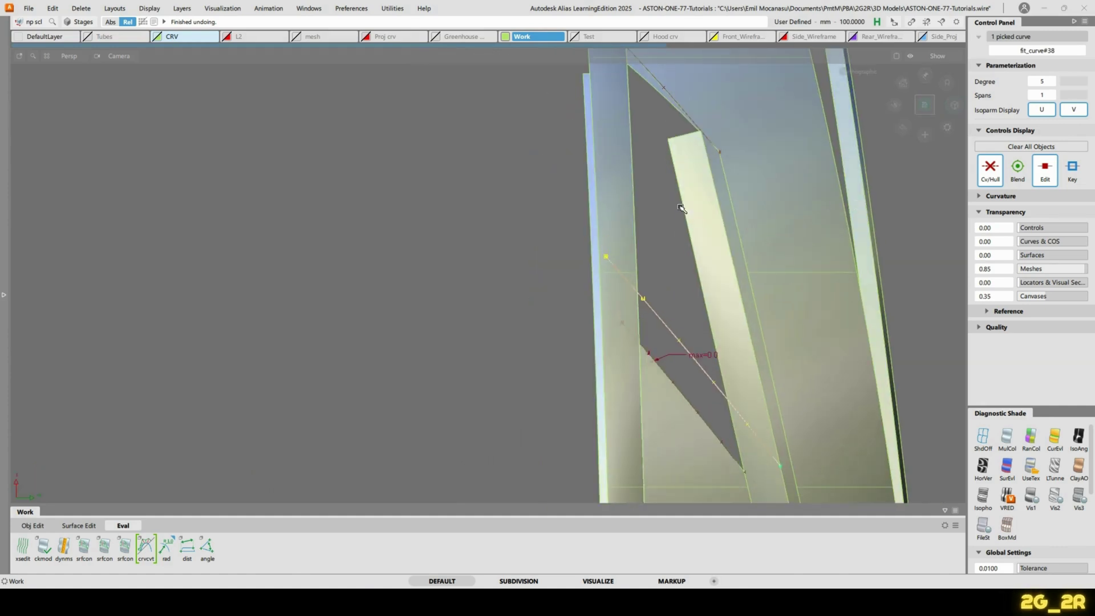
middle_drag(602, 211, 610, 212)
middle_drag(620, 208, 614, 210)
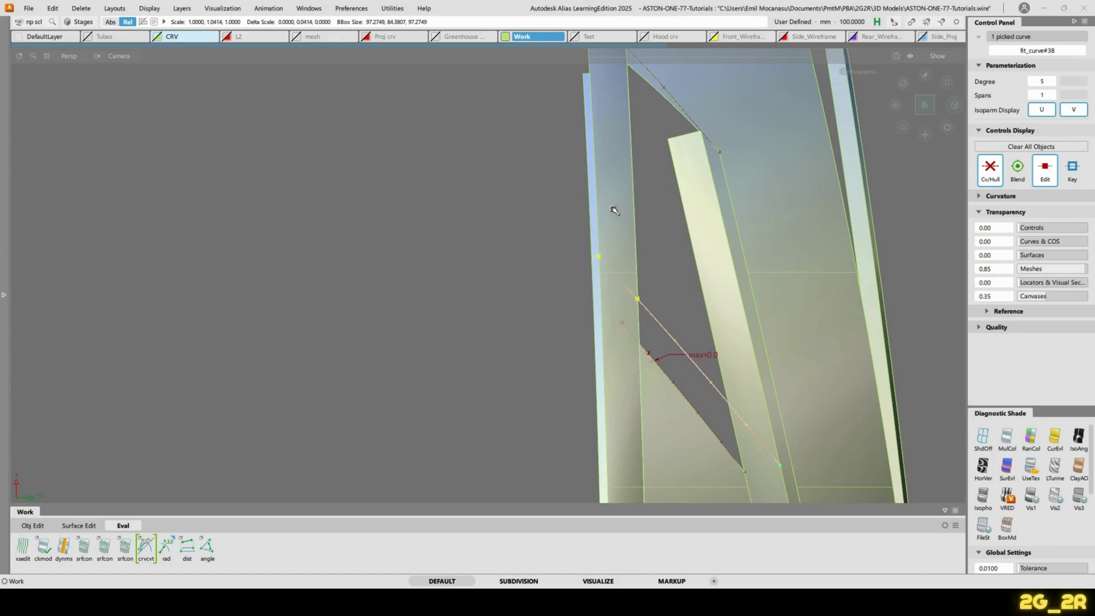
Adjust the upper end of the scaled offset curve onto the roof surface's outer edge with Stretch
mouse_move(645, 249)
alt+shift+mouse_down()
mouse_move(694, 183)
mouse_move(633, 251)
alt+shift+mouse_up()
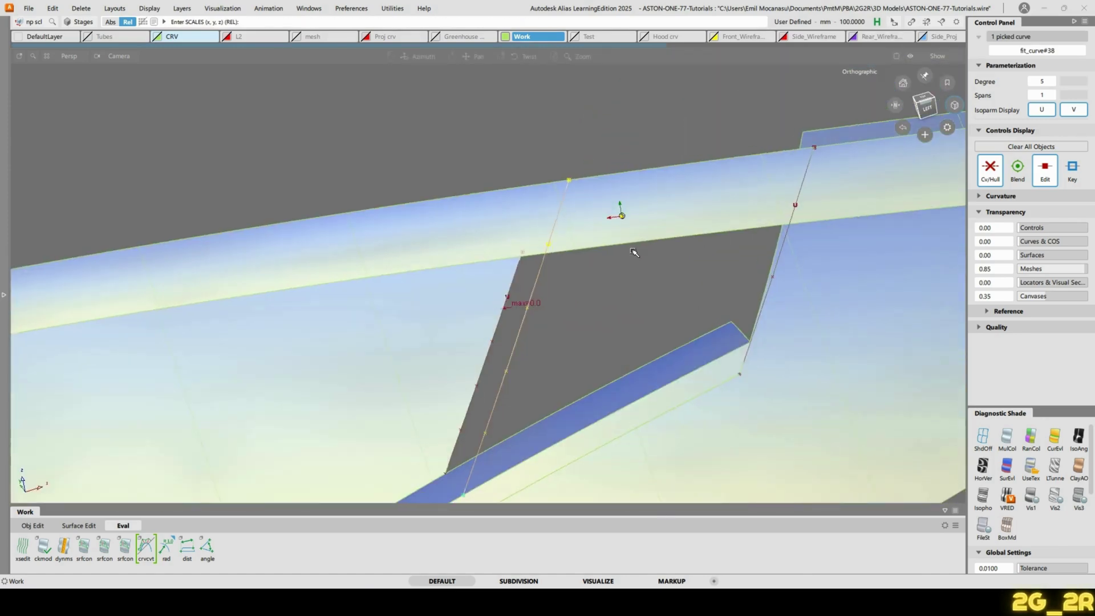
click(931, 121)
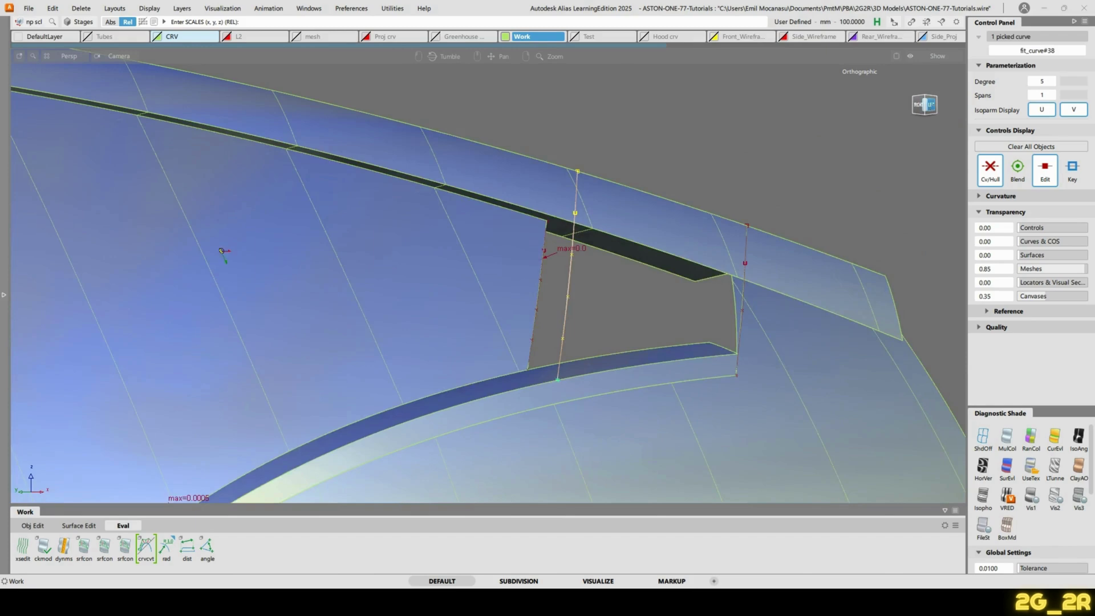
alt+shift+middle_drag(669, 149, 371, 171)
ctrl+shift+drag(508, 159, 650, 137)
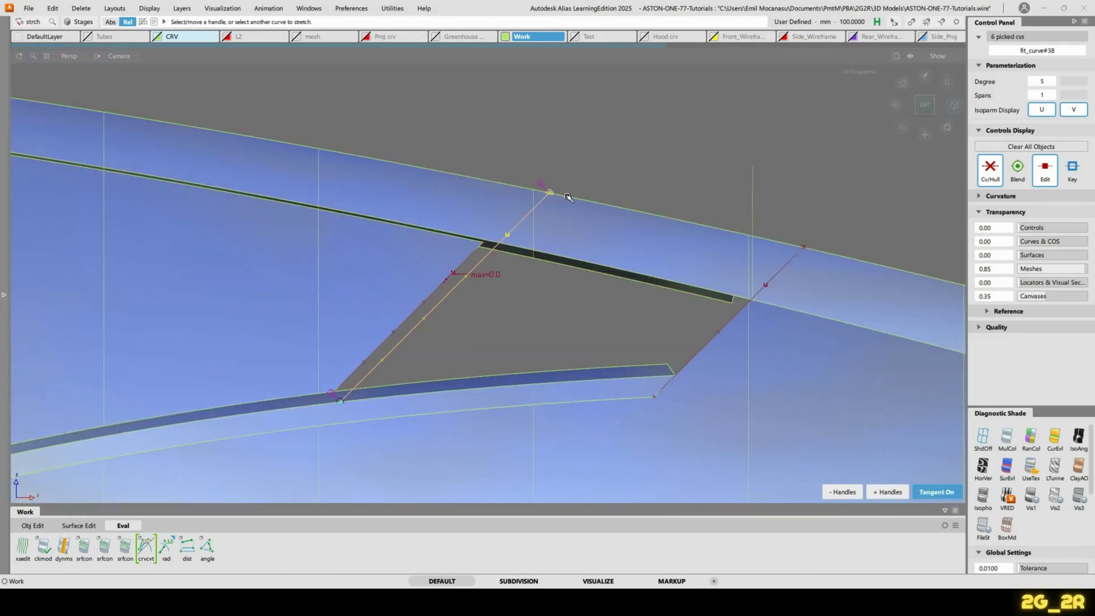
ctrl+alt+drag(568, 197, 589, 189)
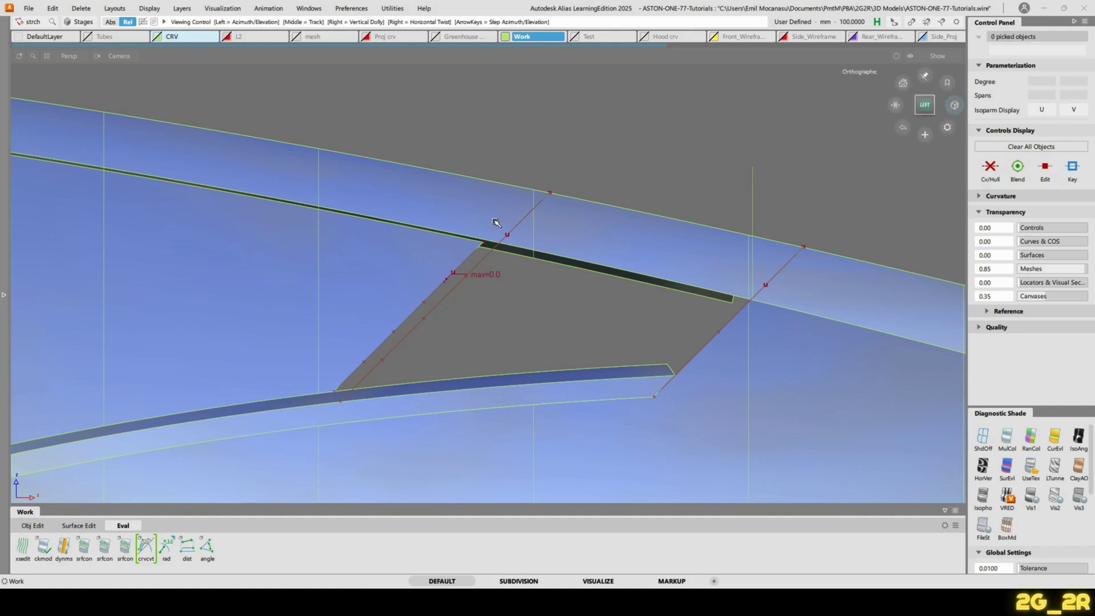
alt+shift+middle_drag(502, 252, 540, 215)
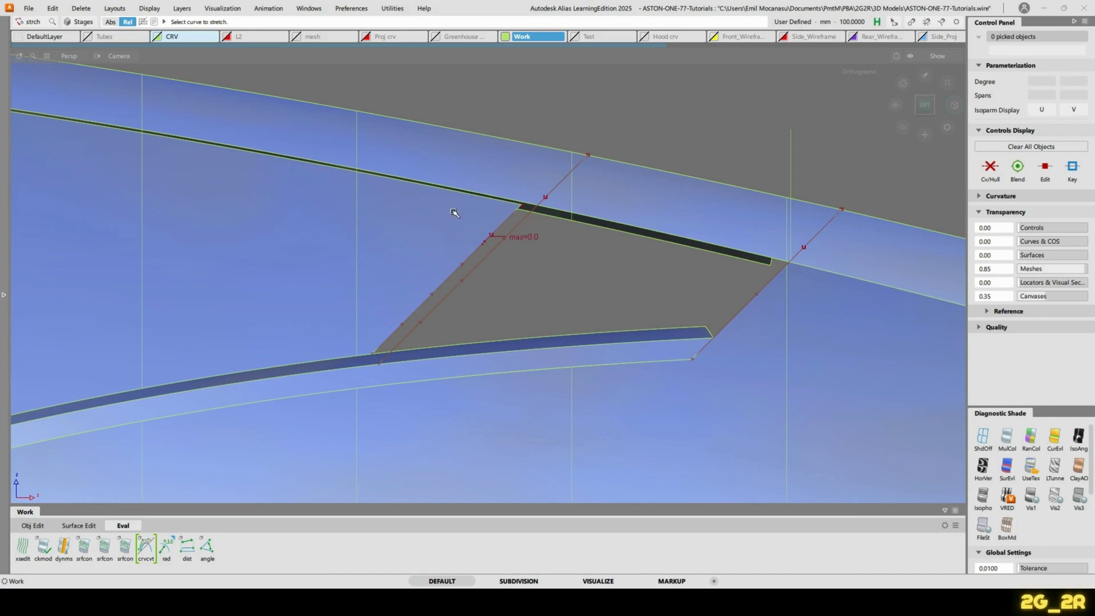
Extend the offset curve's lower end to the lower edge of the arch strip and fit it there with Stretch
ctrl+shift+drag(445, 171, 446, 199)
click(413, 329)
mouse_move(369, 395)
mouse_down()
mouse_move(376, 387)
mouse_move(352, 391)
mouse_up()
key(s)
click(372, 380)
ctrl+shift+drag(477, 293, 426, 335)
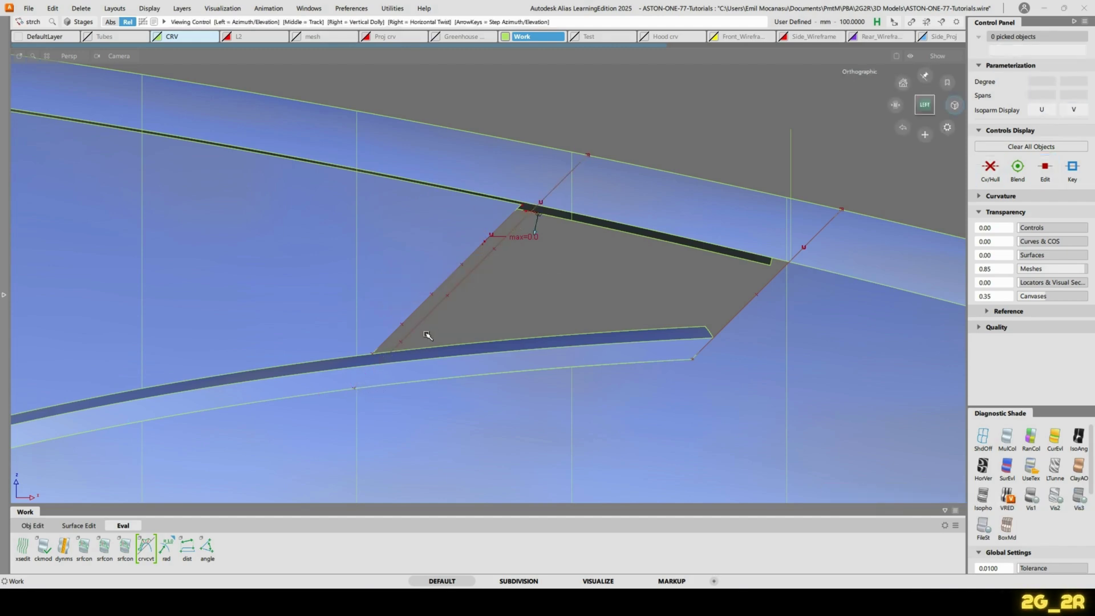
alt+shift+click(417, 360)
alt+shift+drag(349, 369, 568, 293)
alt+shift+drag(516, 342, 513, 313)
key(q)
click(506, 368)
key(a)
Build a rail surface from the offset curve and the opening's opposite end curve, using the skin#6 edge and the rail_surf#17 trim edge as rails
ctrl+shift+right_drag(430, 206, 431, 226)
alt+shift+drag(481, 288, 523, 208)
click(403, 261)
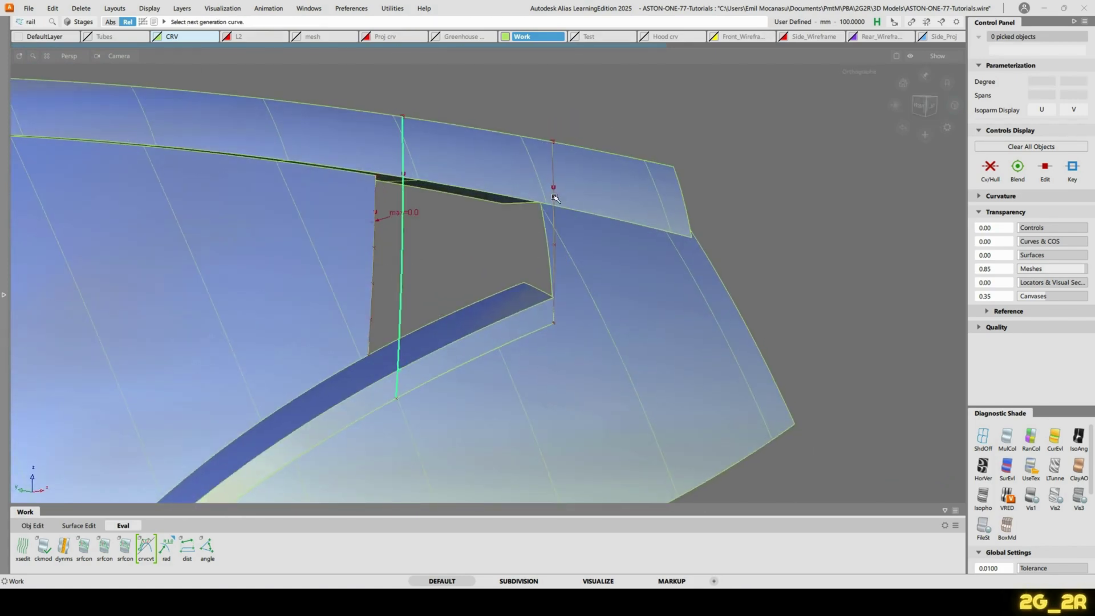
click(554, 186)
click(565, 147)
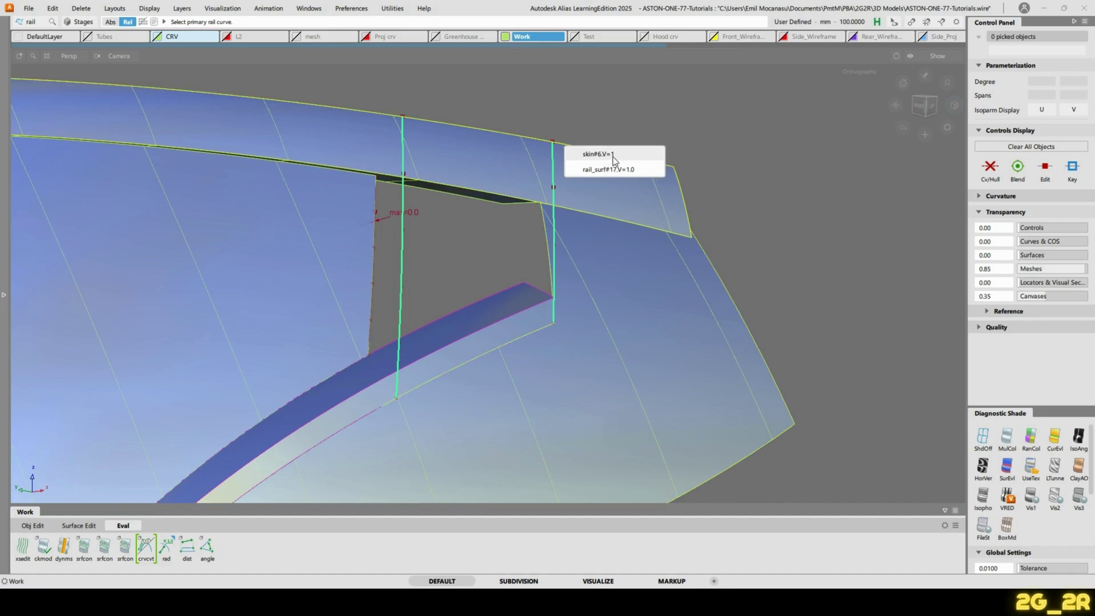
click(612, 155)
alt+shift+drag(479, 182, 504, 338)
click(500, 362)
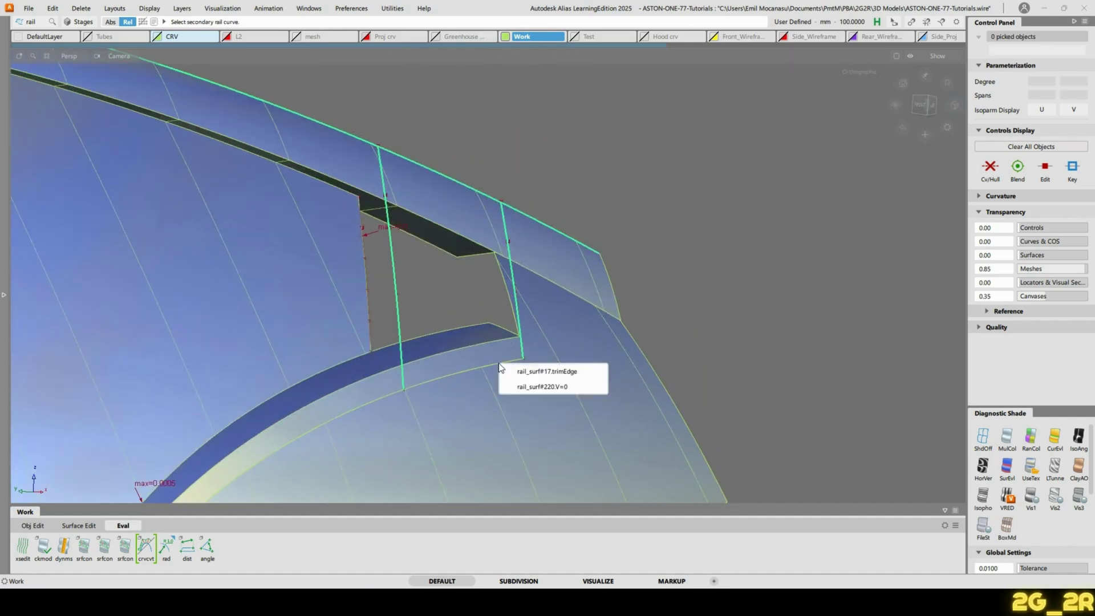
click(546, 374)
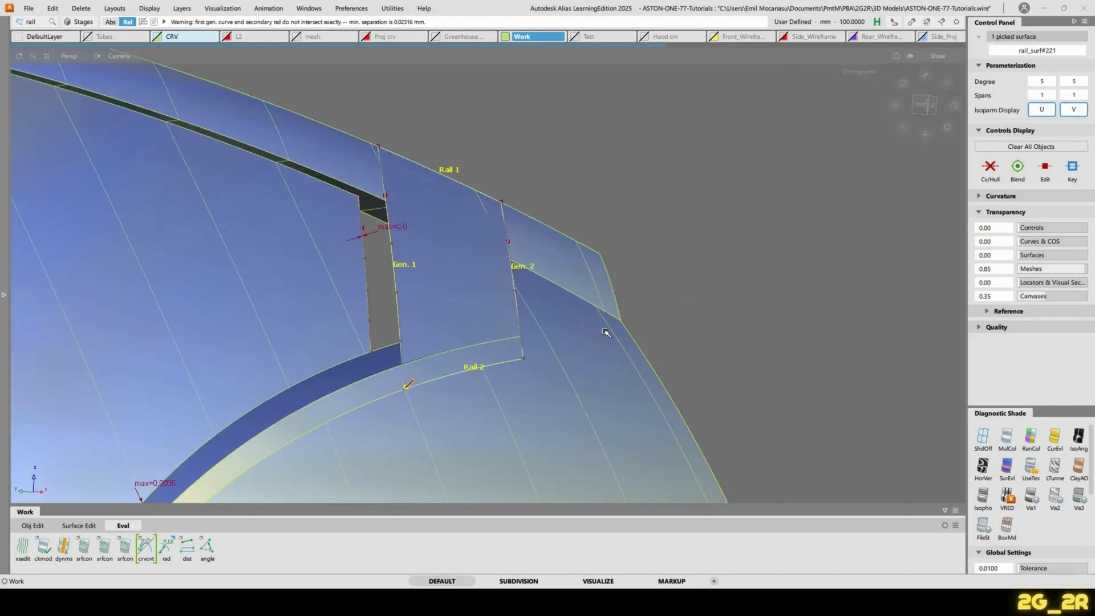
scroll(603, 332, up, 10)
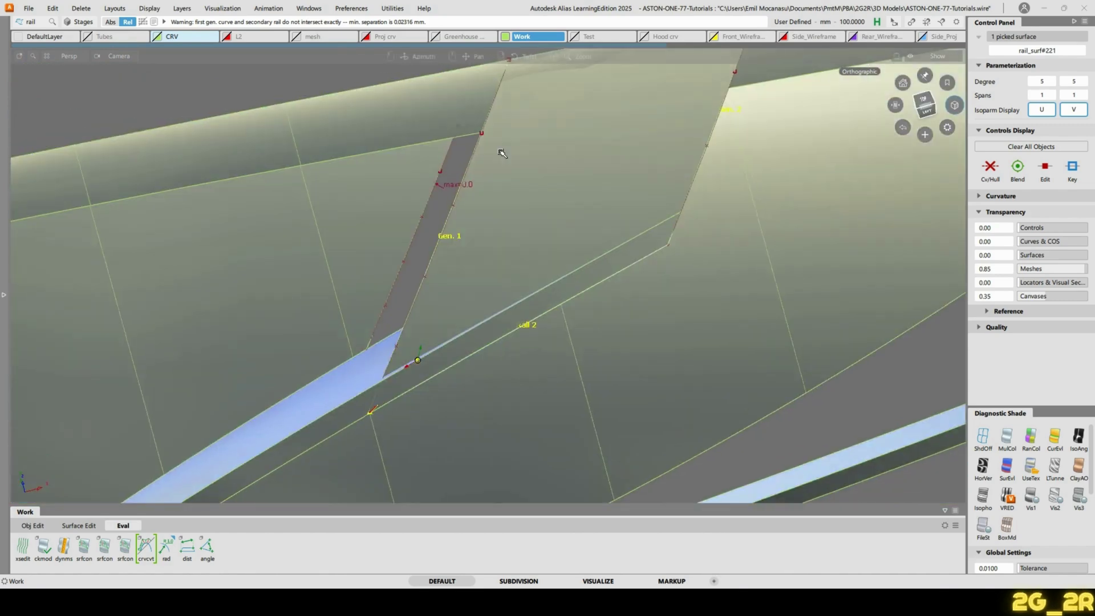
alt+shift+right_drag(501, 153, 547, 225)
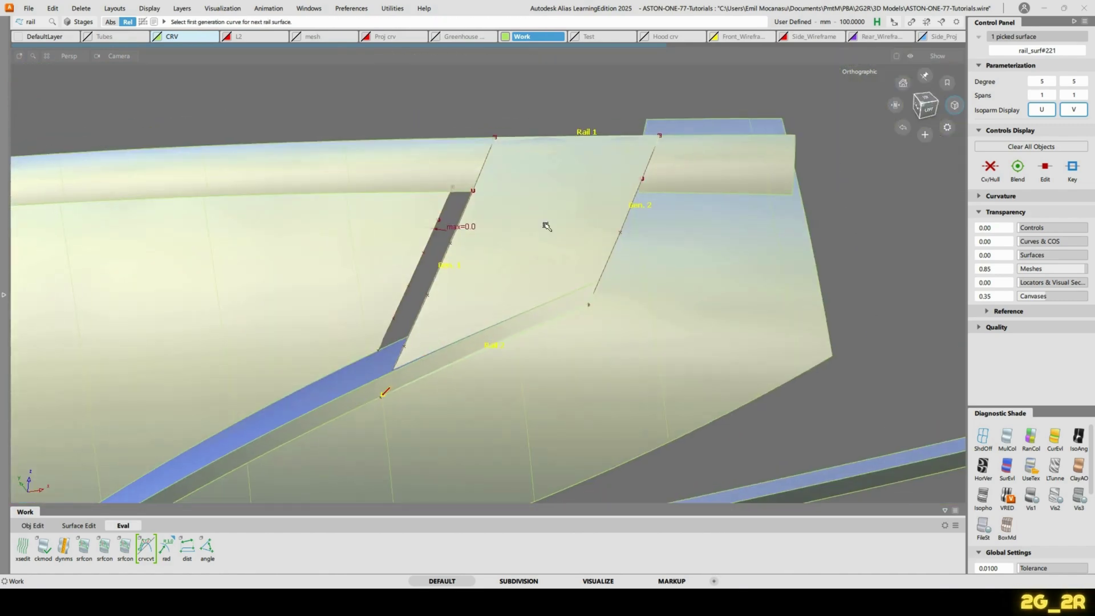
key(space)
Shorten the end of the lower arch strip rail_surf#220 with Extend, bringing it back to the upper strip's corner beside the offset curve
alt+shift+drag(435, 286, 496, 295)
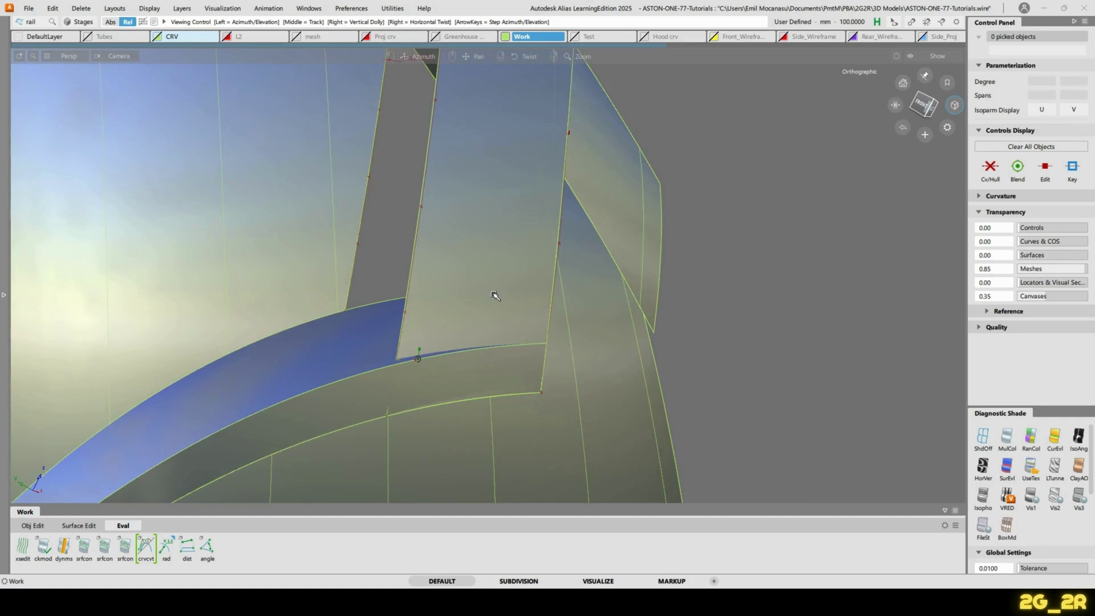
ctrl+shift+middle_drag(473, 264, 466, 289)
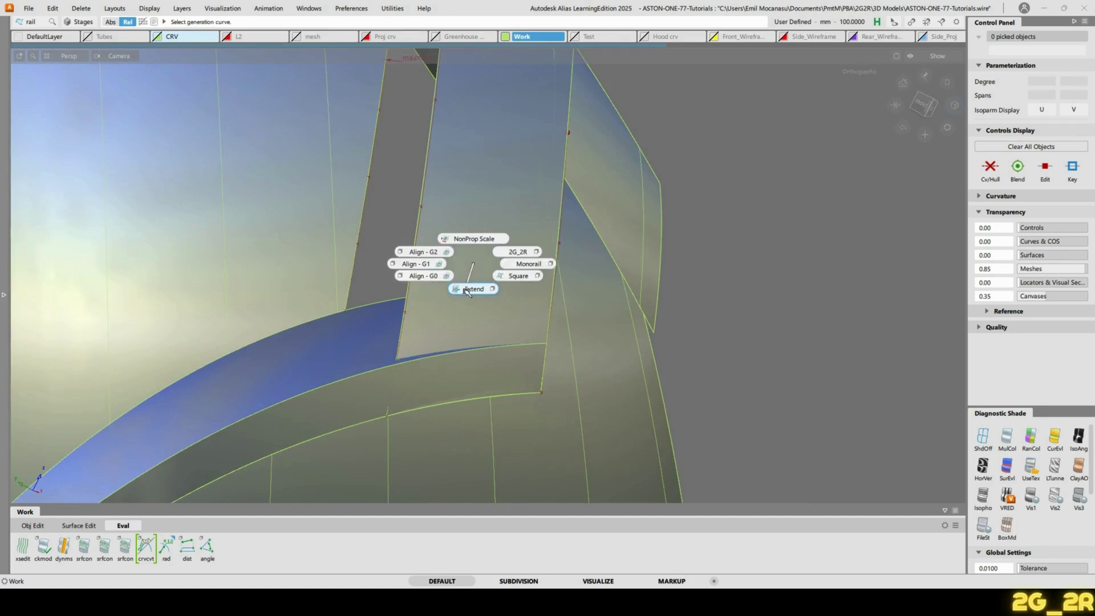
ctrl+alt+shift+drag(466, 290, 468, 292)
click(541, 370)
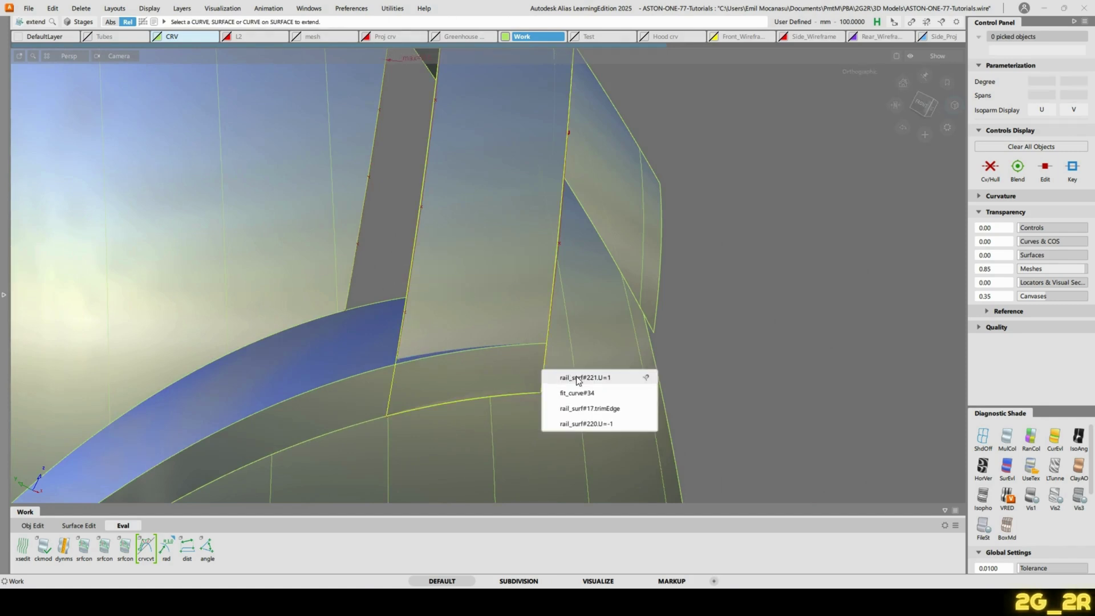
click(580, 413)
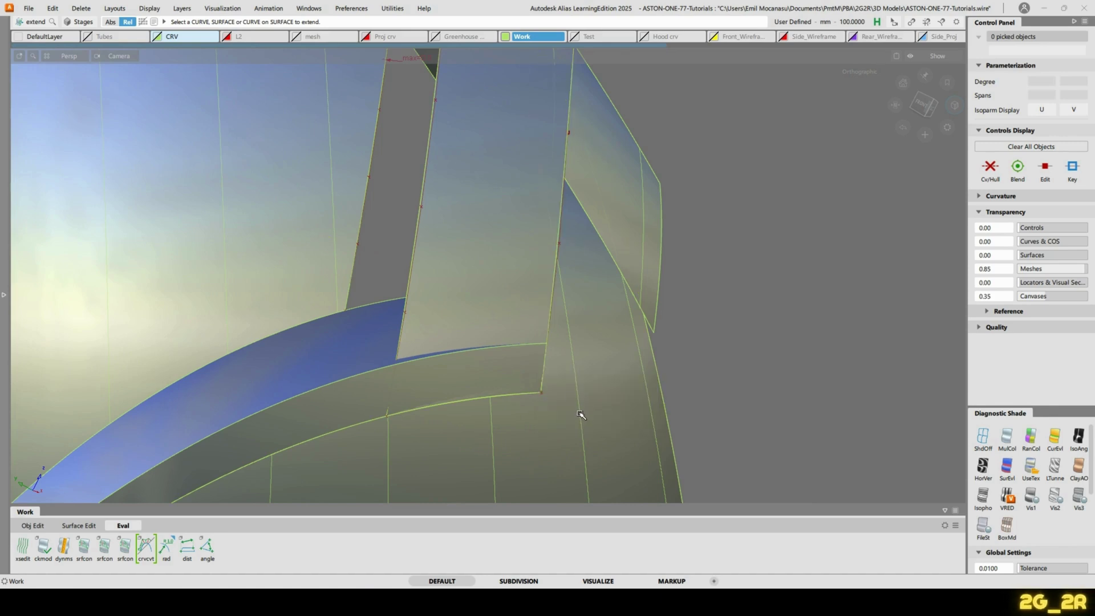
click(546, 358)
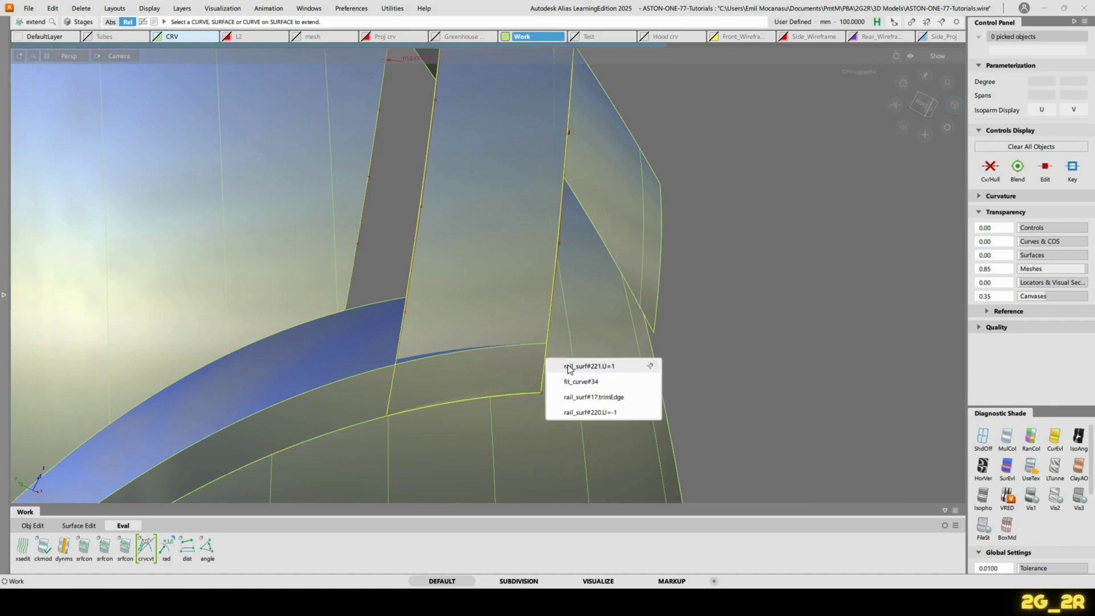
click(581, 411)
click(501, 374)
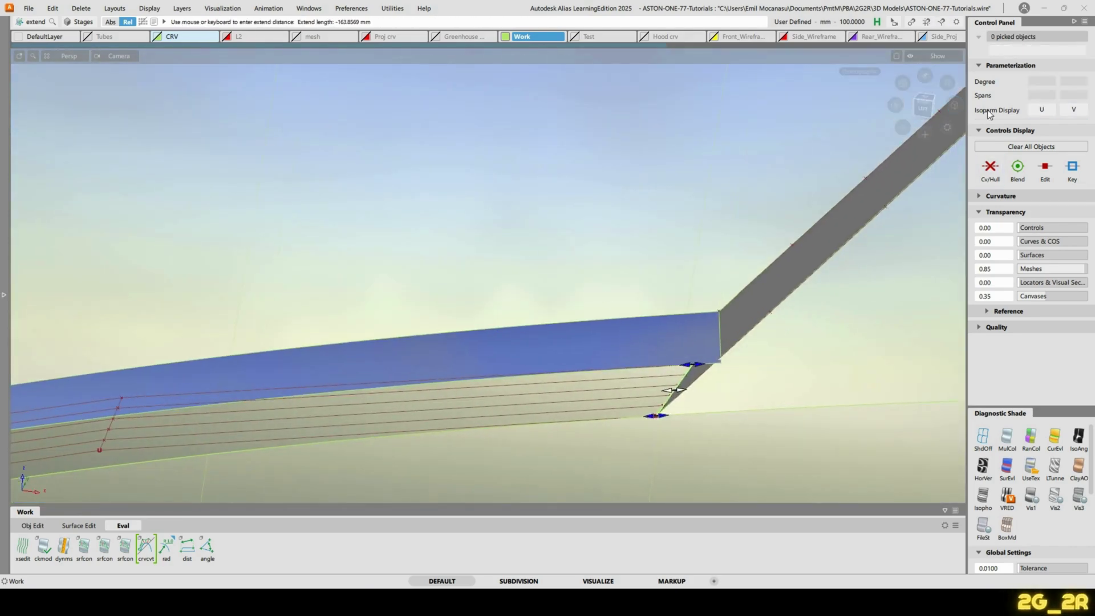
click(923, 107)
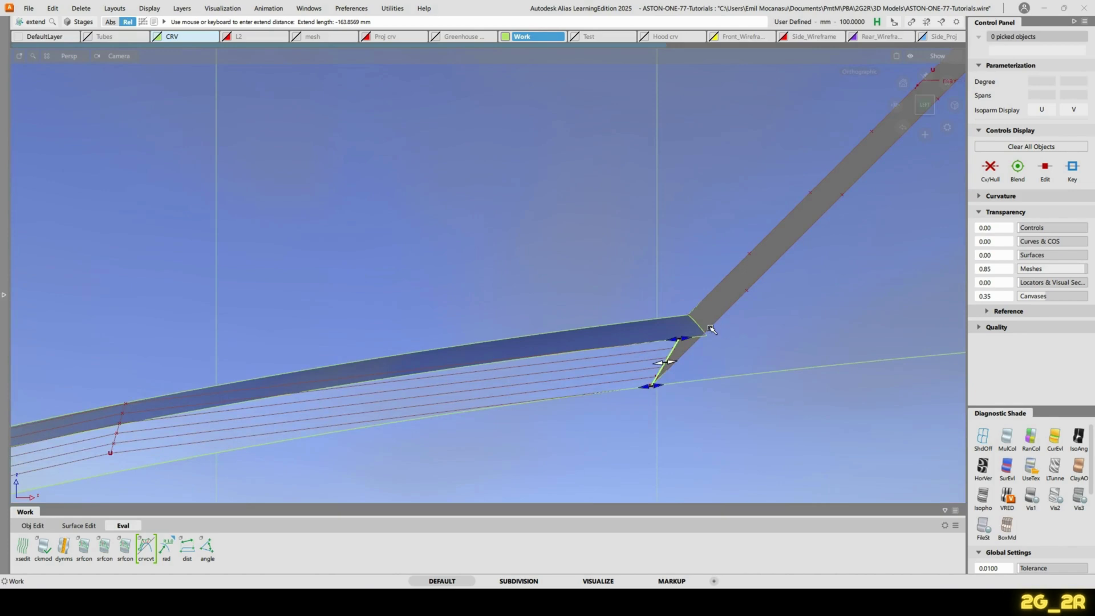
alt+shift+middle_drag(806, 327, 642, 284)
click(599, 269)
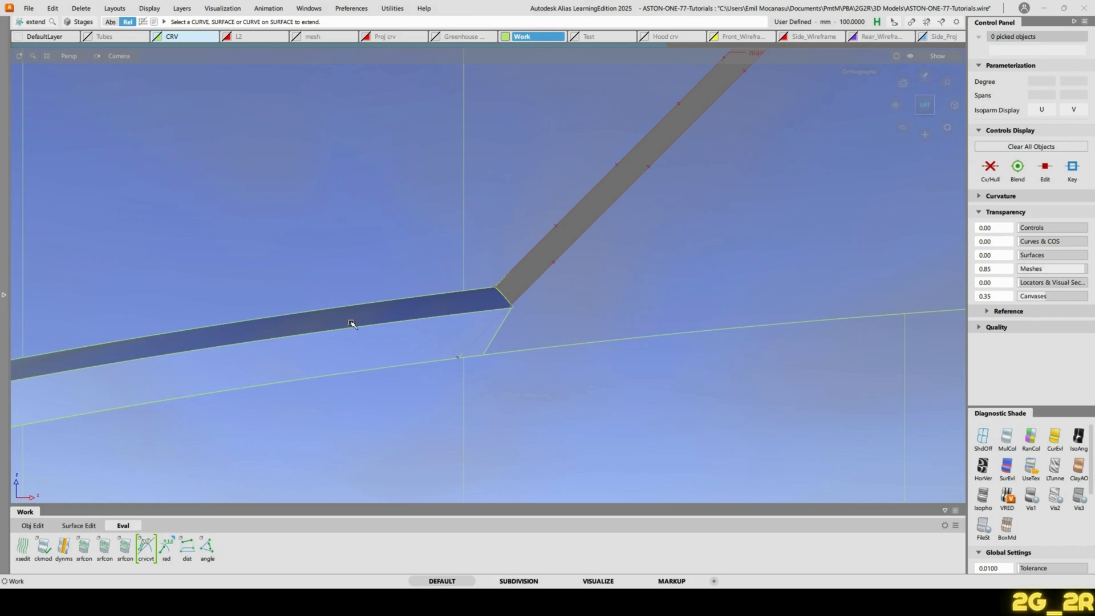
Set the lower arch strip's U degree to 5 and show its CVs
ctrl+shift+drag(351, 323, 342, 350)
click(376, 345)
alt+shift+drag(750, 283, 633, 306)
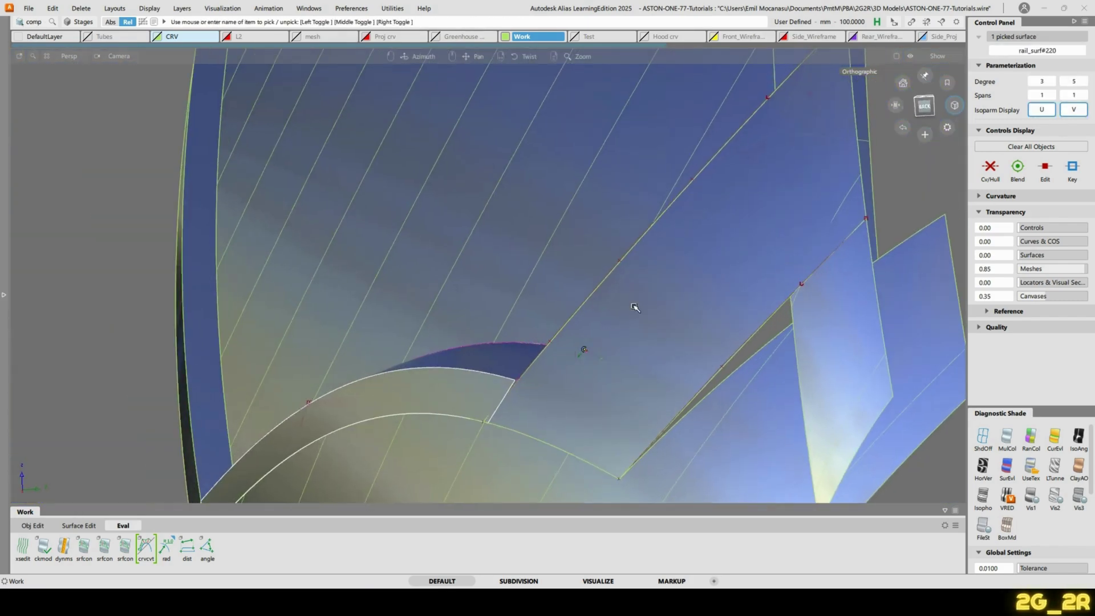
click(1052, 81)
click(1052, 81)
ctrl+shift+drag(718, 216, 682, 237)
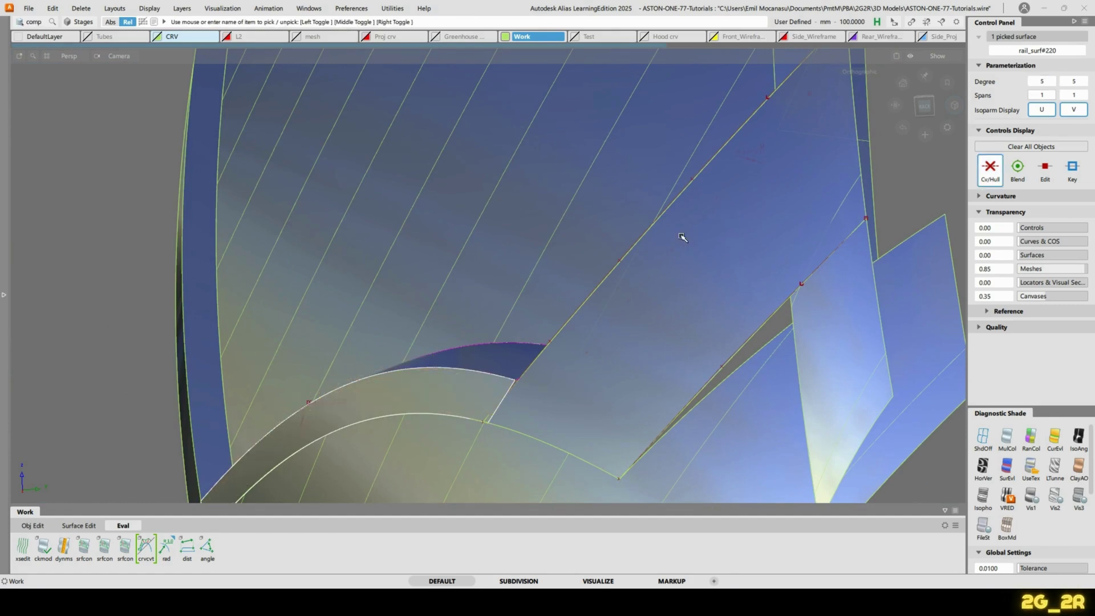
Align the lower arch strip's shortened end edge to the new rail surface with G2 continuity, using Project alignment along the Y vector
click(80, 525)
ctrl+shift+drag(548, 163, 502, 153)
click(500, 414)
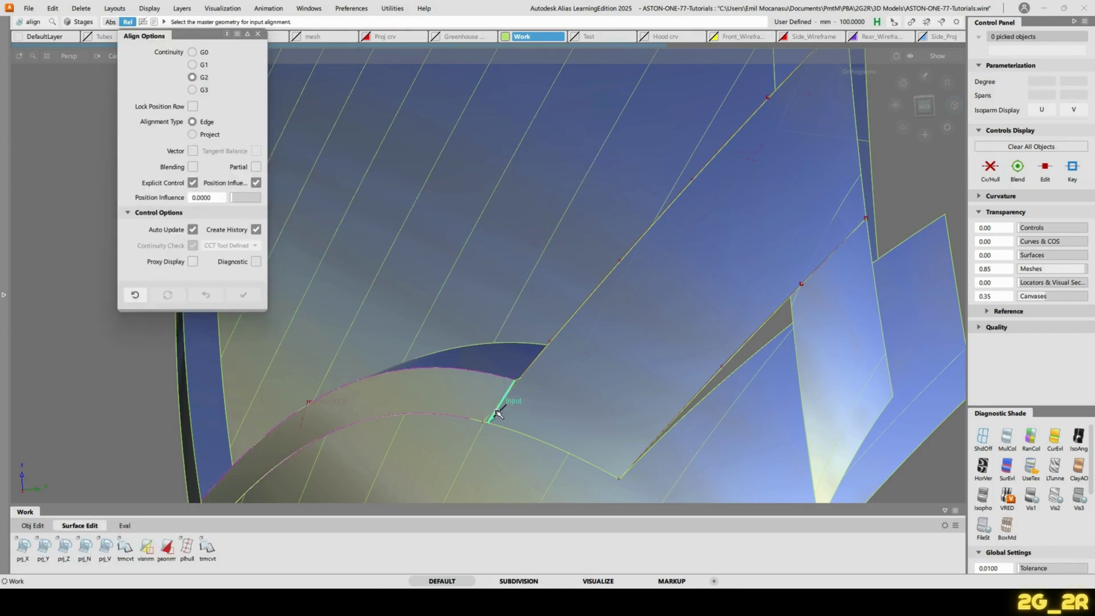
click(204, 137)
scroll(198, 171, down, 5)
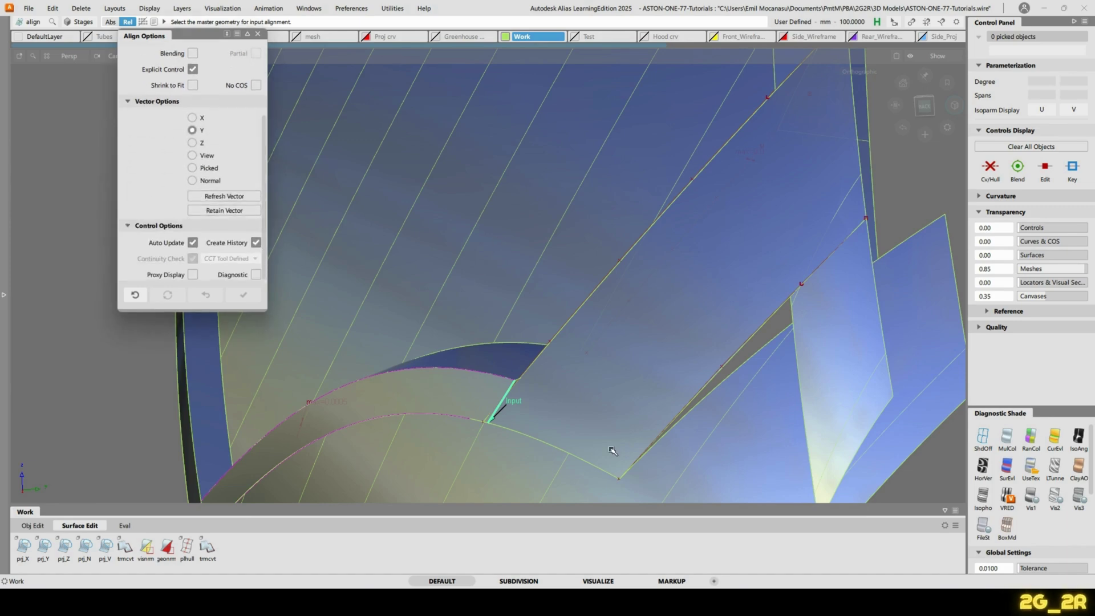
click(720, 318)
Turn on Blending for the lower arch strip's alignment and set Extra CV Rows to 2
alt+shift+drag(721, 322, 603, 326)
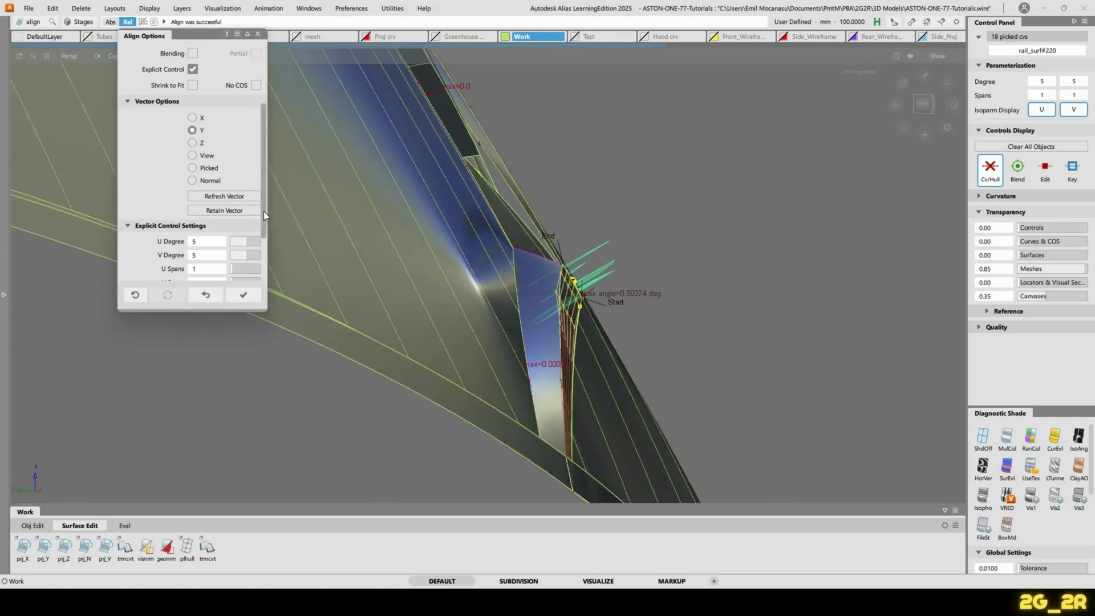
scroll(195, 155, up, 3)
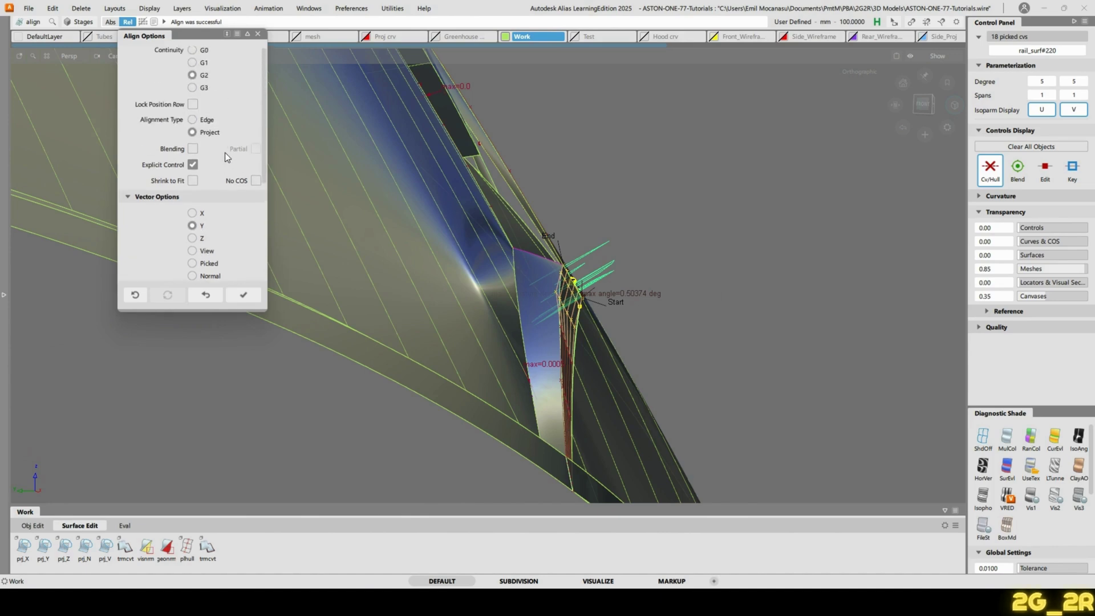
click(192, 151)
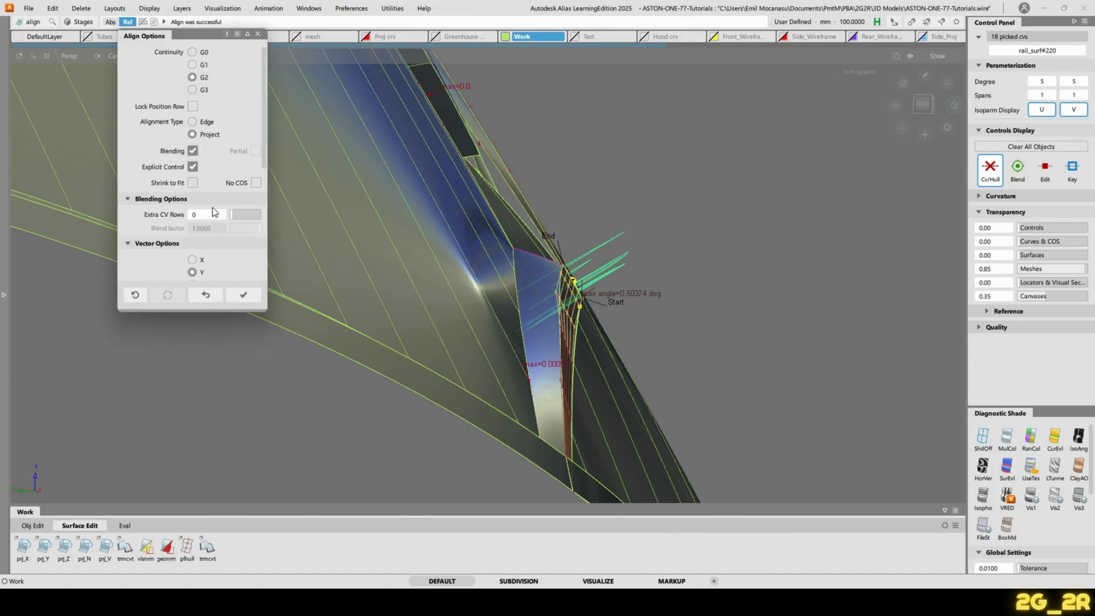
scroll(215, 212, down, 3)
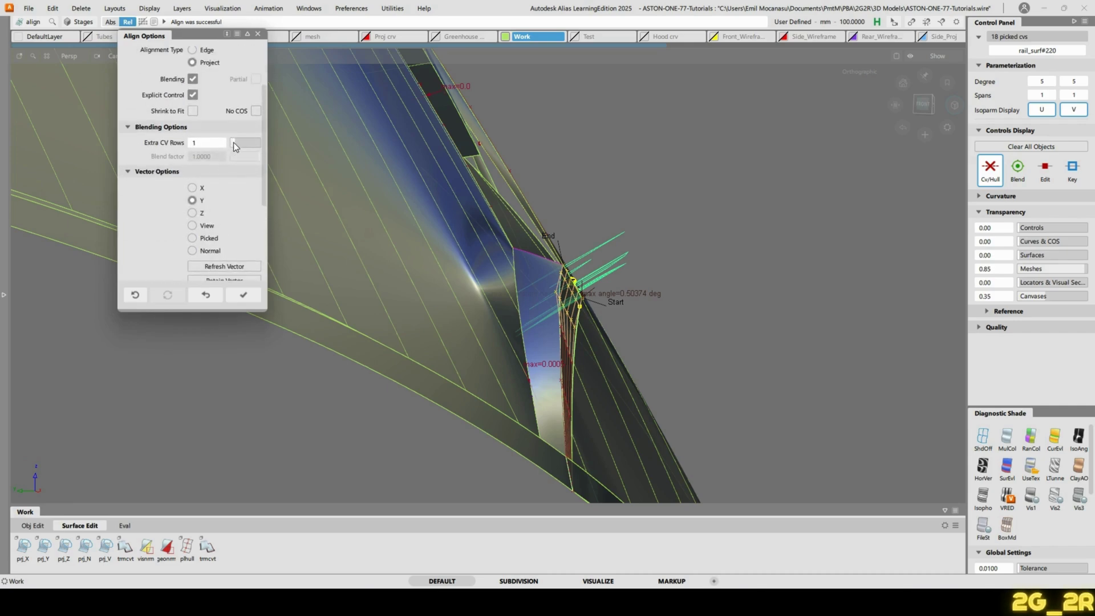
drag(233, 143, 237, 142)
mouse_move(699, 288)
alt+shift+mouse_down()
mouse_move(633, 293)
mouse_move(678, 293)
mouse_move(624, 181)
alt+shift+mouse_up()
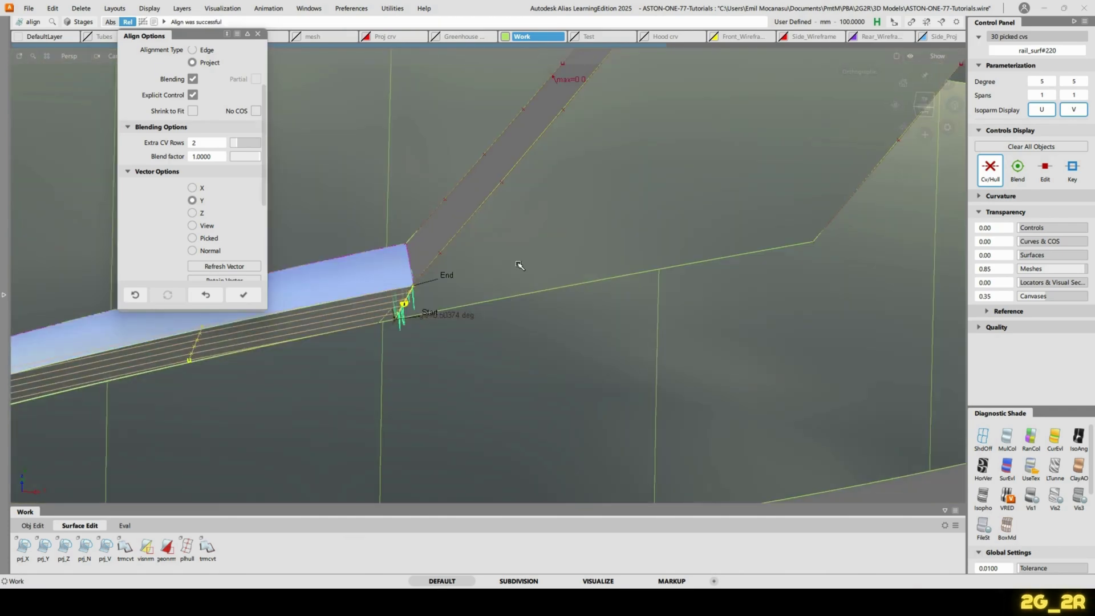
key(space)
alt+shift+right_drag(555, 186, 599, 272)
alt+shift+drag(599, 272, 593, 298)
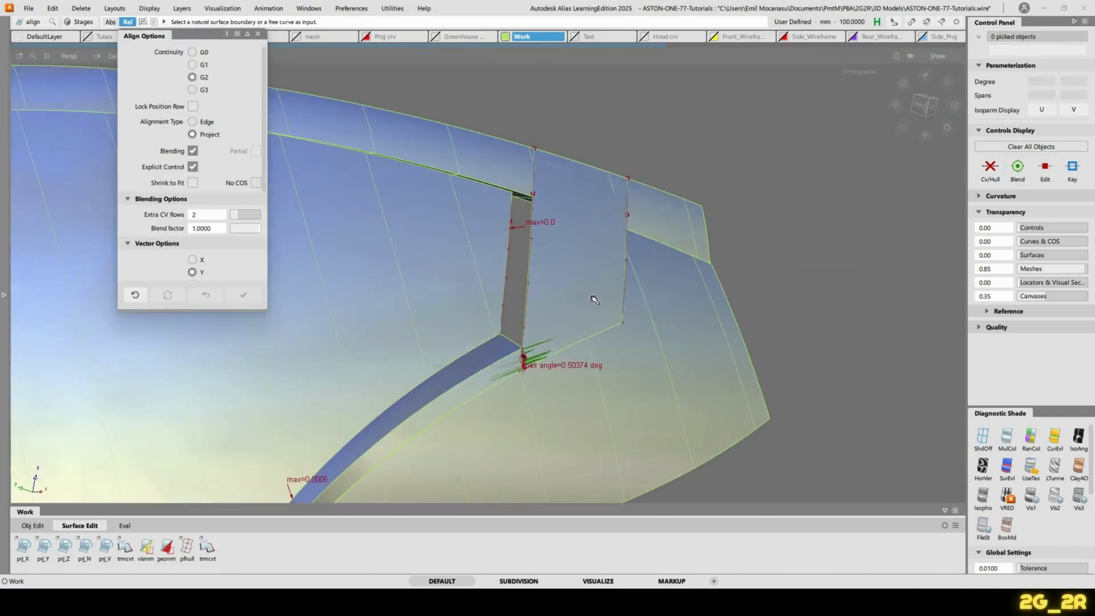
Skin a narrow surface across the gap between the window opening's slanted end edge and the facing edge of the new rail surface
ctrl+shift+right_drag(593, 298, 647, 313)
alt+shift+drag(581, 341, 530, 331)
ctrl+shift+drag(518, 264, 548, 259)
key(s)
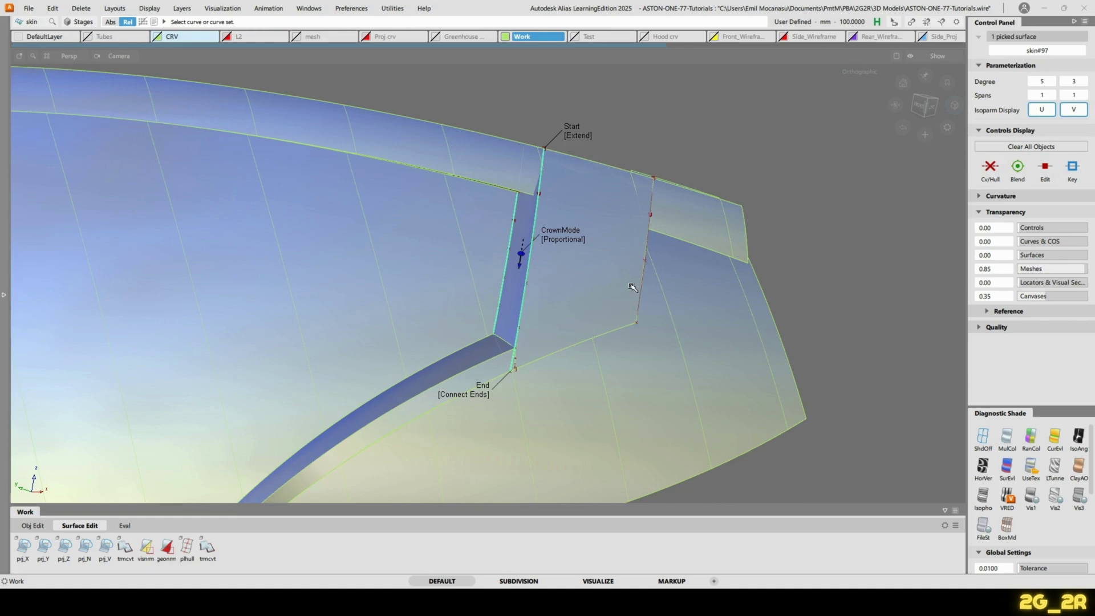
Trim away the part of the new skin strip that extends past the upper band
mouse_move(631, 285)
alt+shift+mouse_down()
mouse_move(556, 310)
mouse_move(579, 309)
mouse_move(584, 234)
mouse_move(442, 207)
mouse_move(562, 186)
alt+shift+mouse_up()
mouse_move(539, 284)
ctrl+shift+mouse_down()
mouse_move(584, 156)
mouse_move(671, 307)
mouse_move(618, 321)
ctrl+shift+mouse_up()
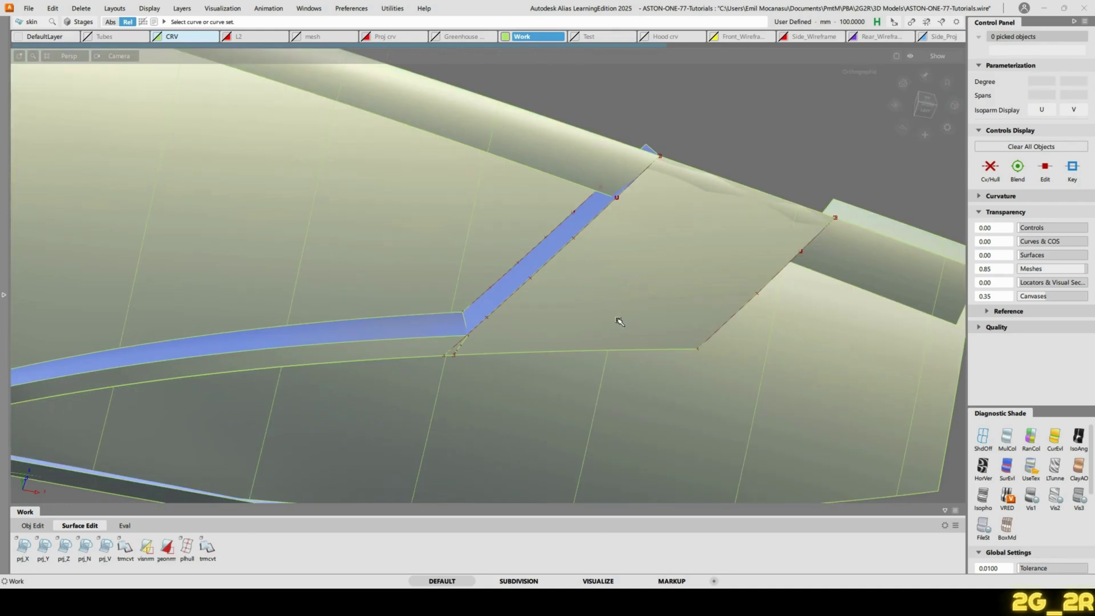
click(587, 318)
key(space)
alt+shift+drag(550, 313, 362, 274)
mouse_move(509, 141)
alt+shift+mouse_down()
mouse_move(523, 291)
mouse_move(664, 219)
mouse_move(494, 228)
mouse_move(558, 351)
mouse_move(758, 310)
mouse_move(707, 331)
mouse_move(422, 232)
mouse_move(502, 310)
mouse_move(515, 292)
alt+shift+mouse_up()
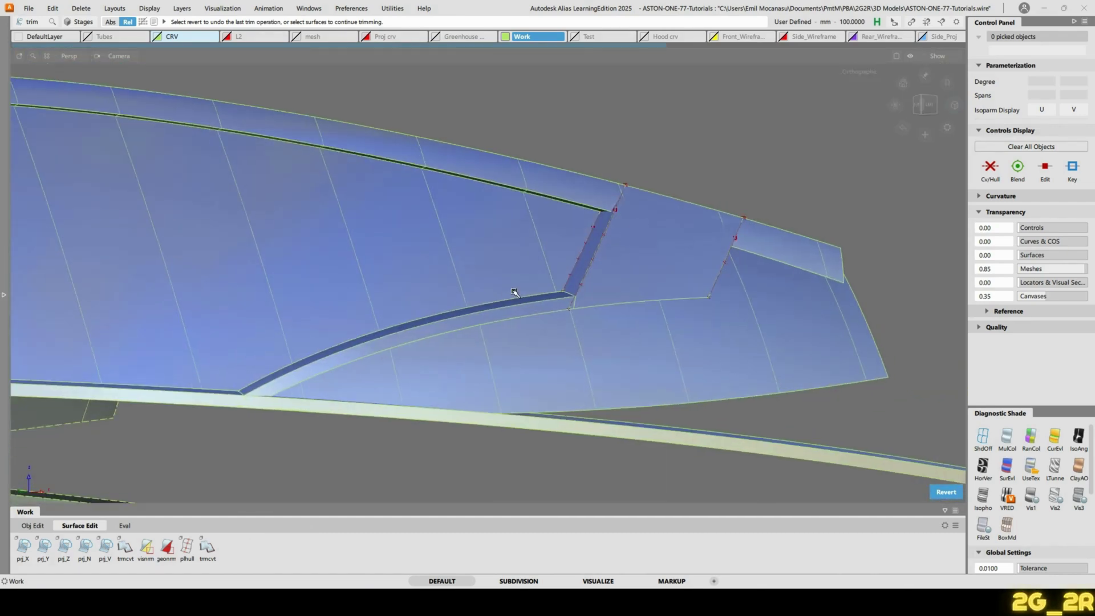
Switch to the browser's Aston Martin One-77 side photo, enlarge it, and examine the rear quarter window and the divider between the side windows
key(alt+Tab)
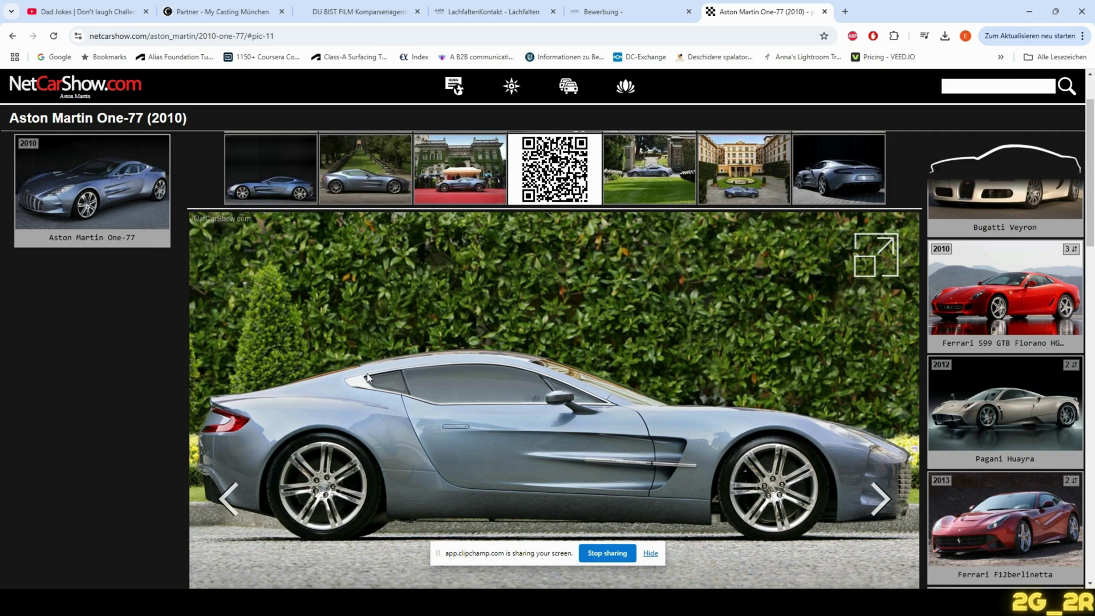
click(876, 253)
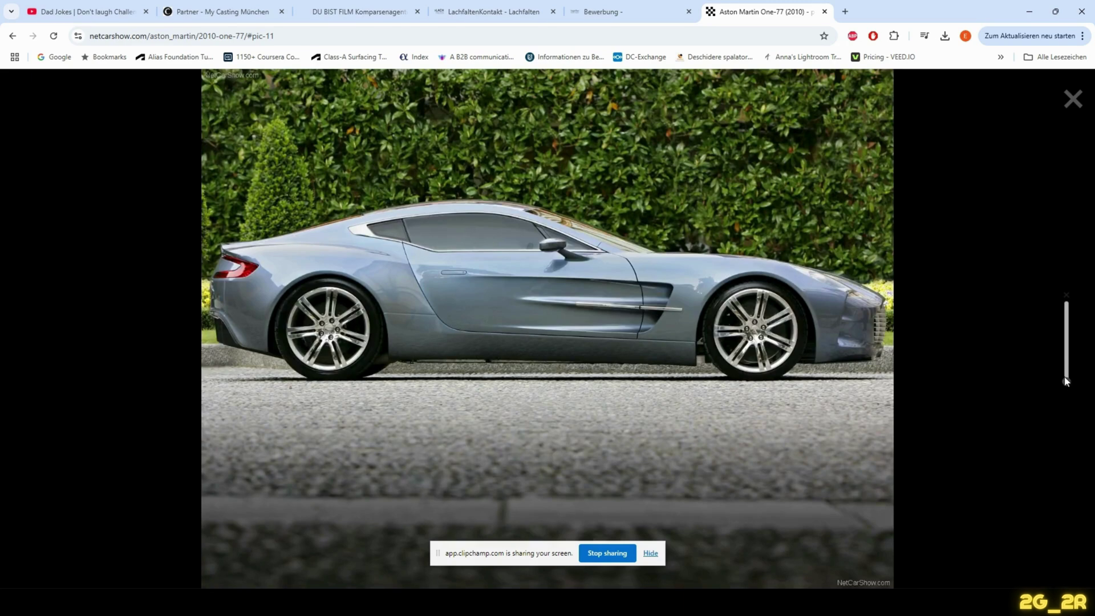
drag(1065, 381, 1065, 296)
drag(442, 227, 972, 558)
drag(482, 360, 496, 402)
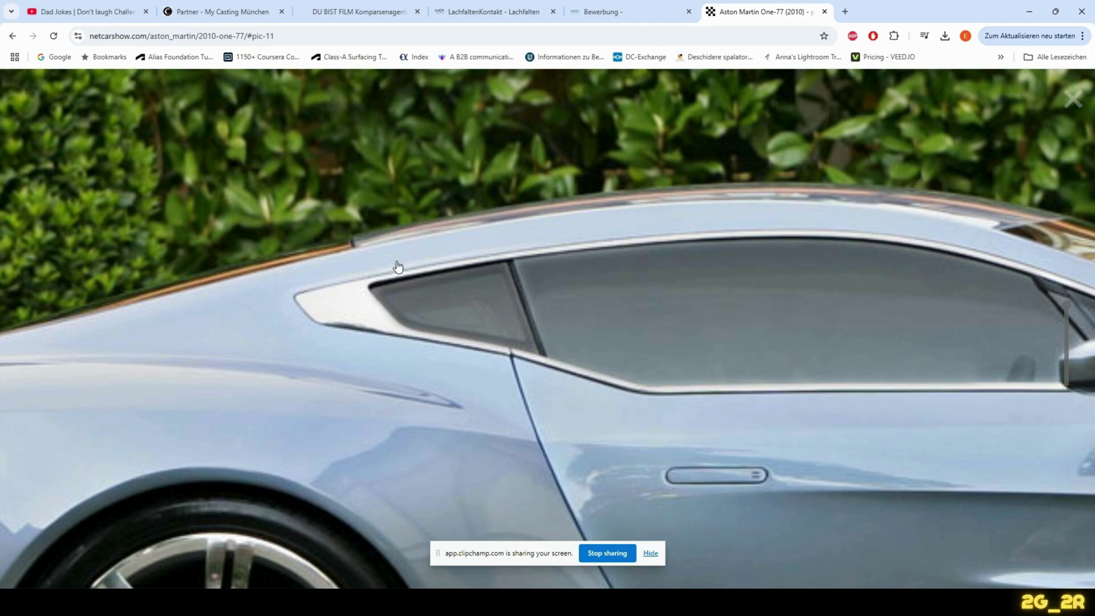
key(alt+Tab)
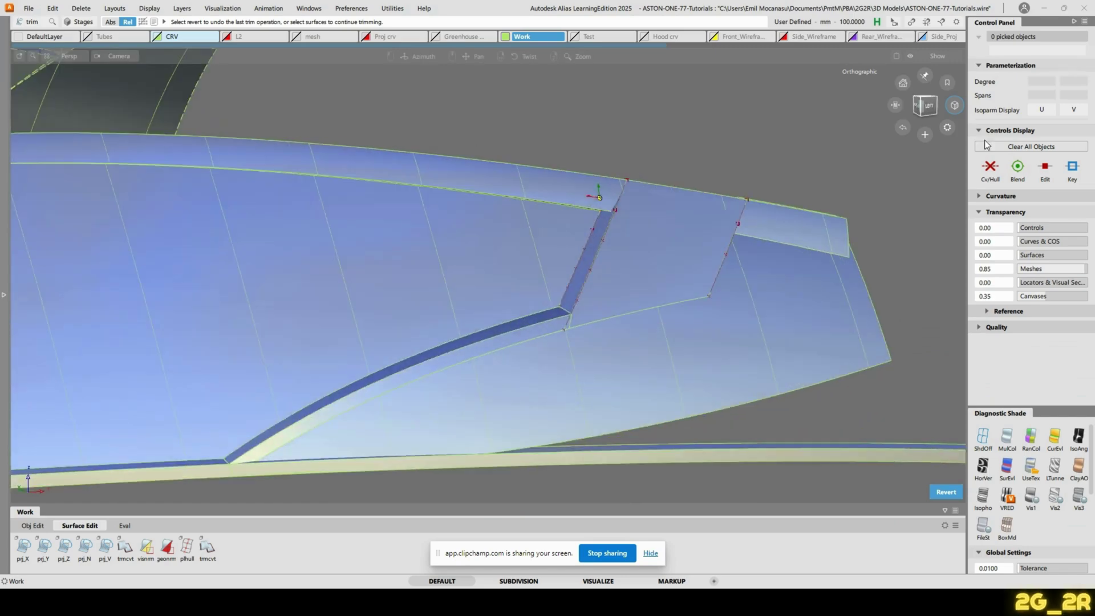
click(928, 106)
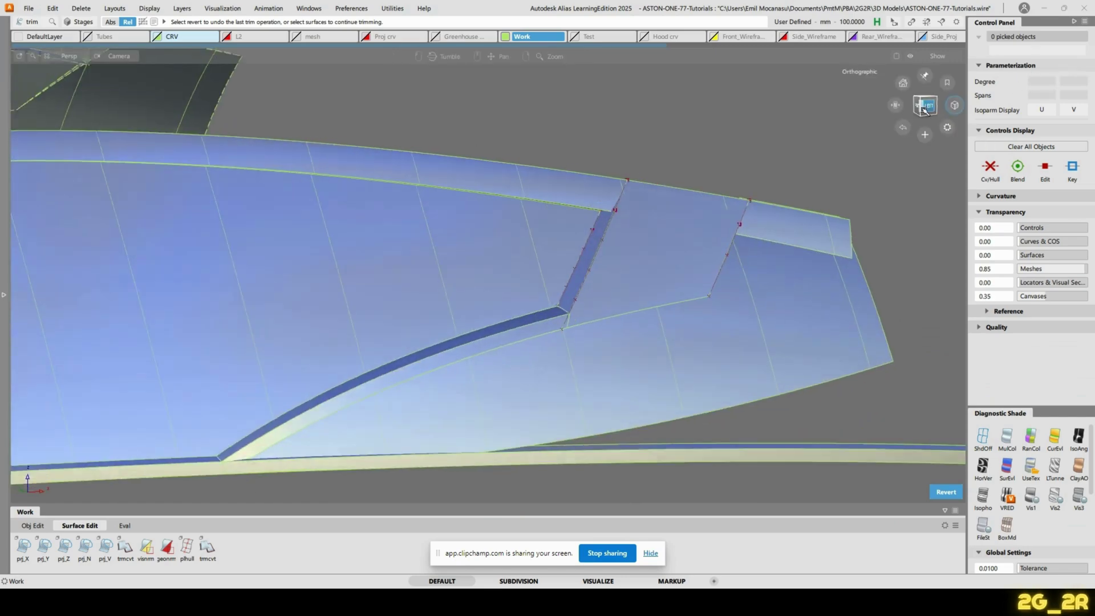
mouse_move(698, 602)
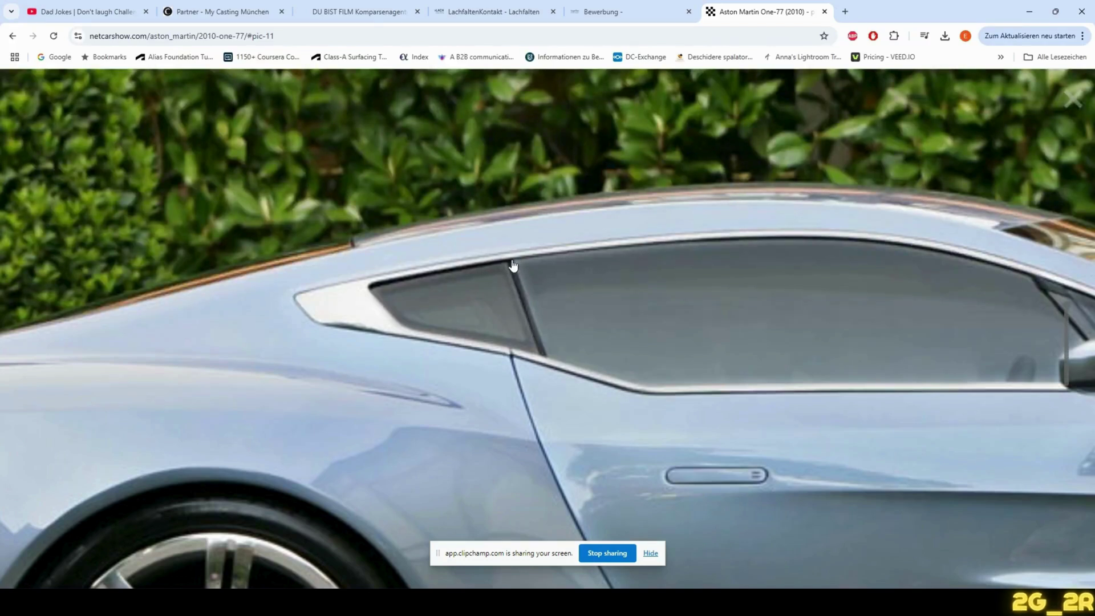
click(700, 598)
Show the mesh layer in the left view and draw a straight degree 1 curve along the divider between the two side windows
alt+shift+right_drag(586, 126, 550, 222)
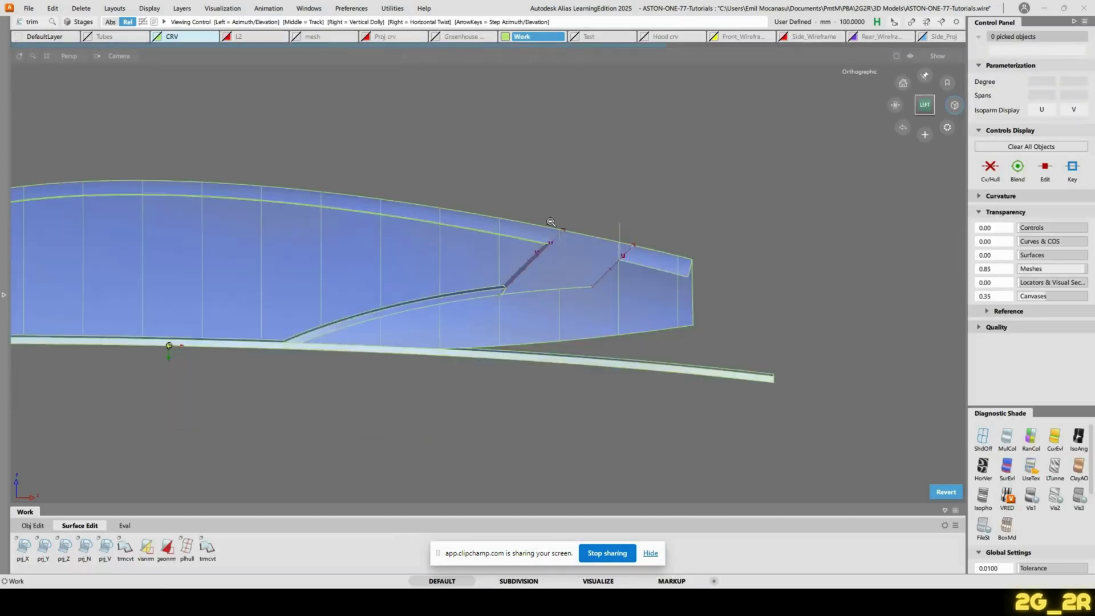
alt+shift+middle_drag(551, 222, 765, 256)
click(924, 105)
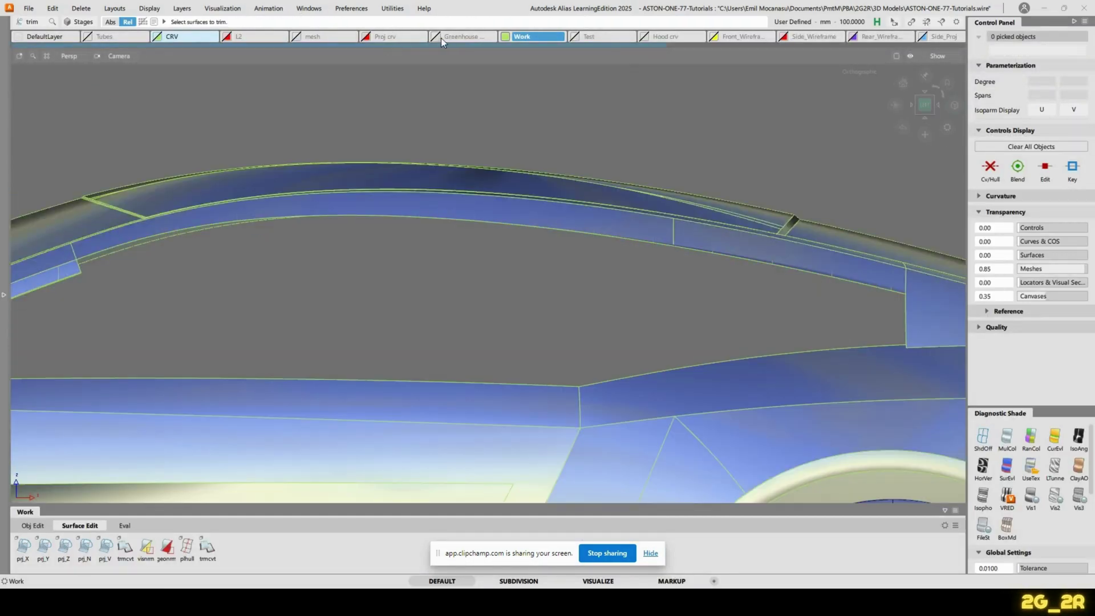
click(295, 36)
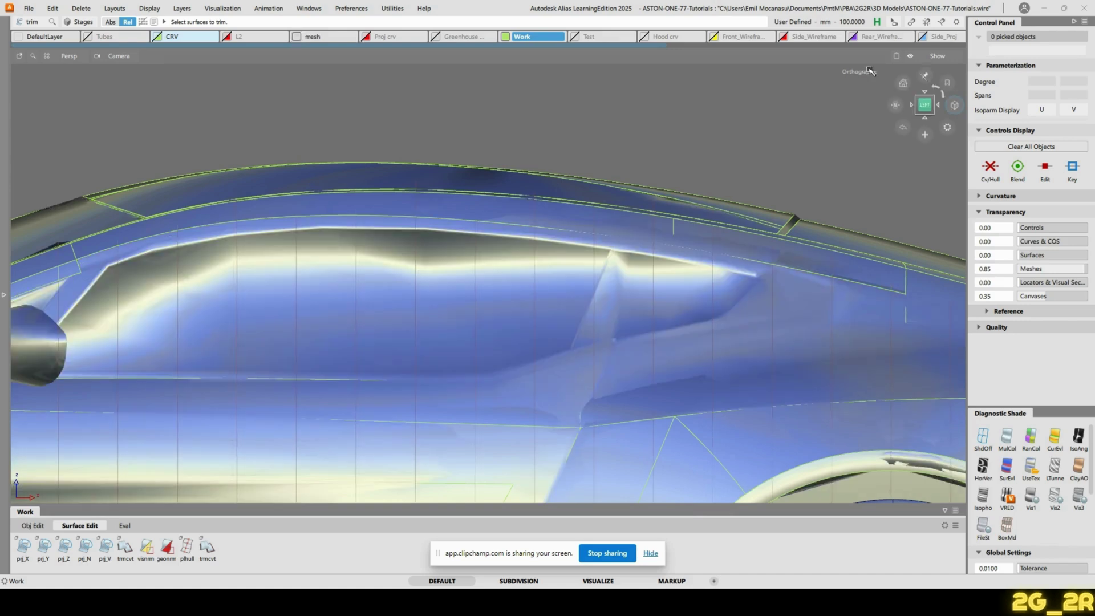
alt+shift+right_drag(719, 286, 707, 318)
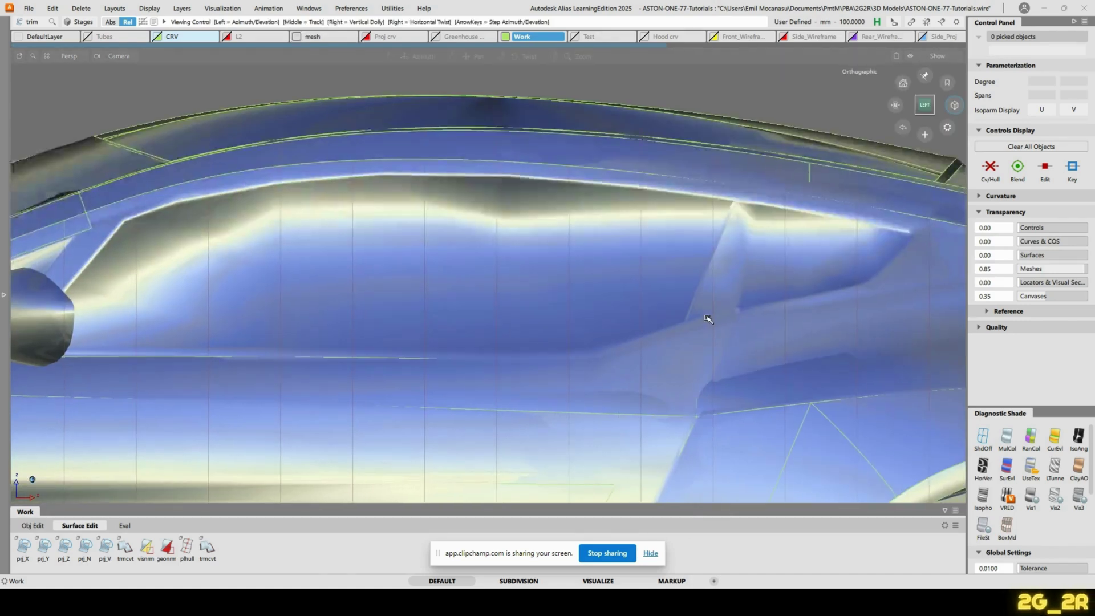
alt+shift+middle_drag(706, 317, 590, 300)
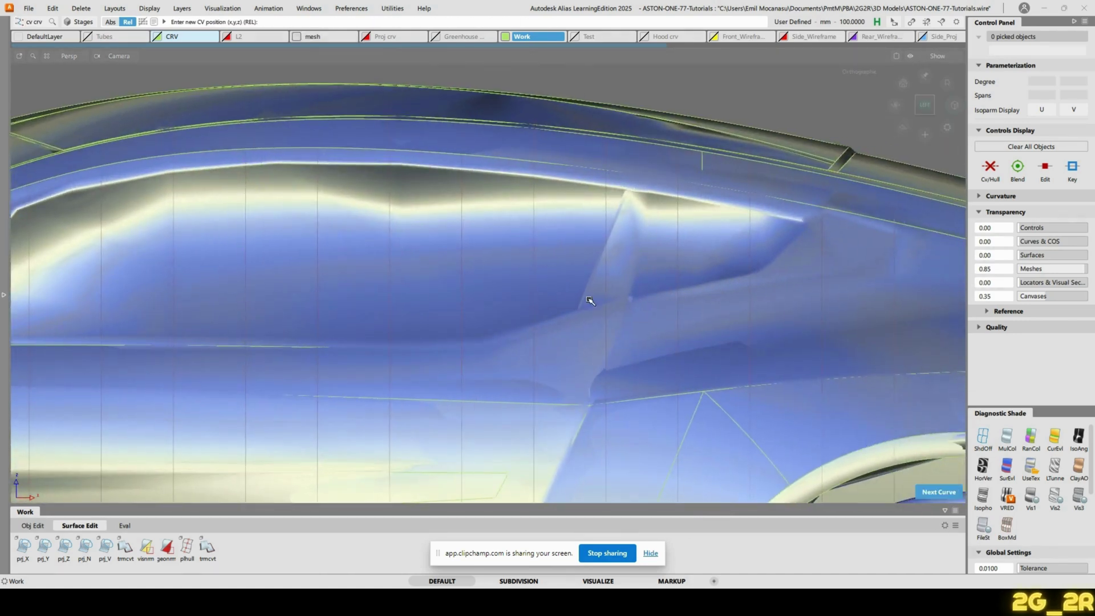
click(572, 329)
drag(656, 112, 670, 108)
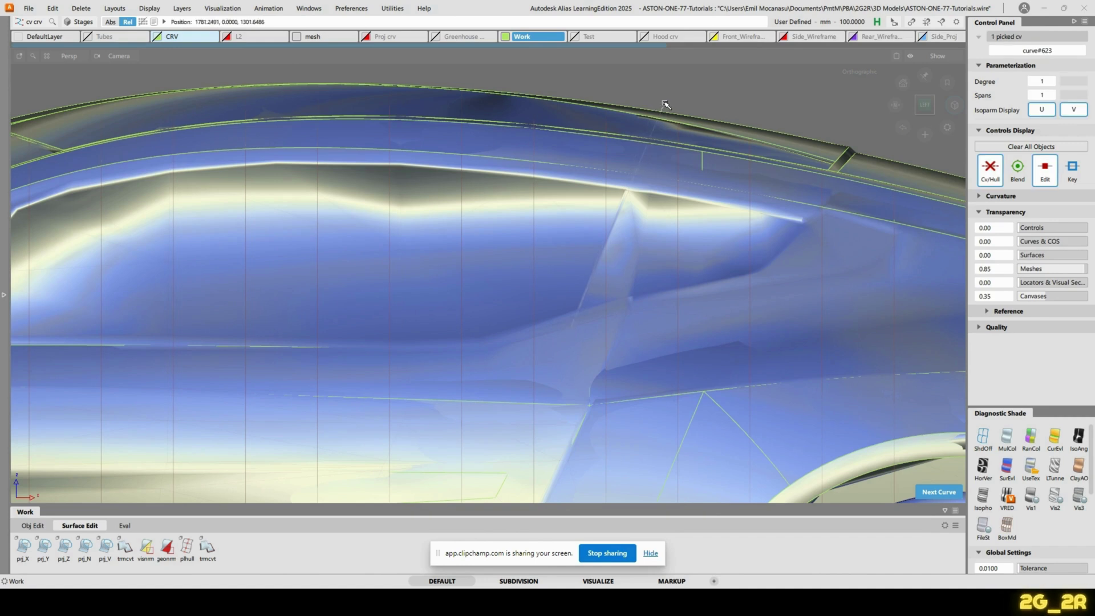
ctrl+shift+drag(630, 189, 716, 141)
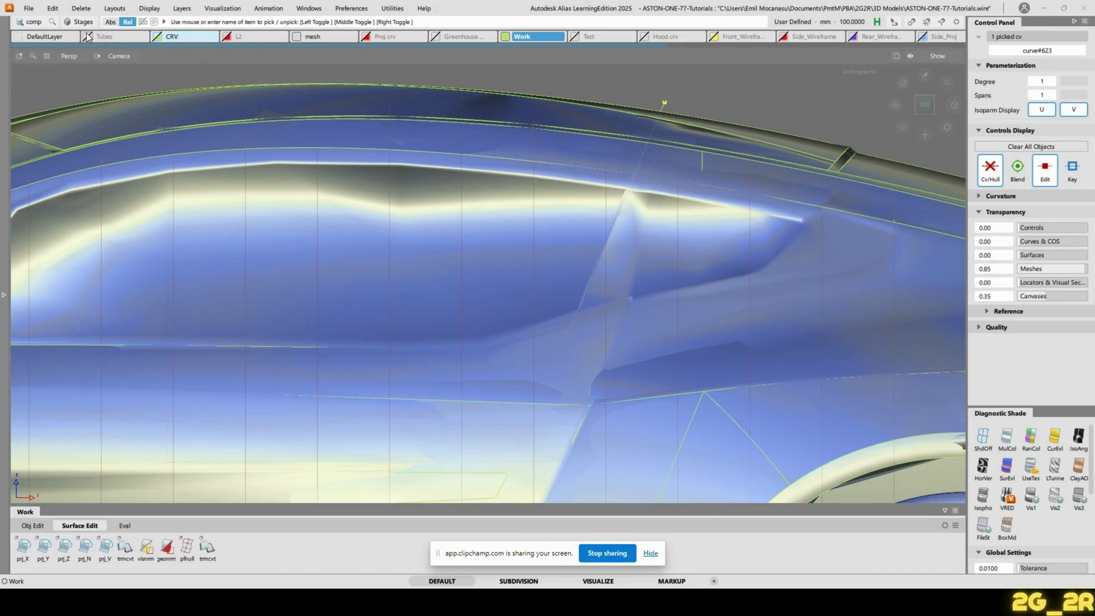
Hide the mesh layer and swap object visibility to bring the divider curve together with the window opening surfaces
click(304, 35)
ctrl+shift+drag(608, 221, 608, 197)
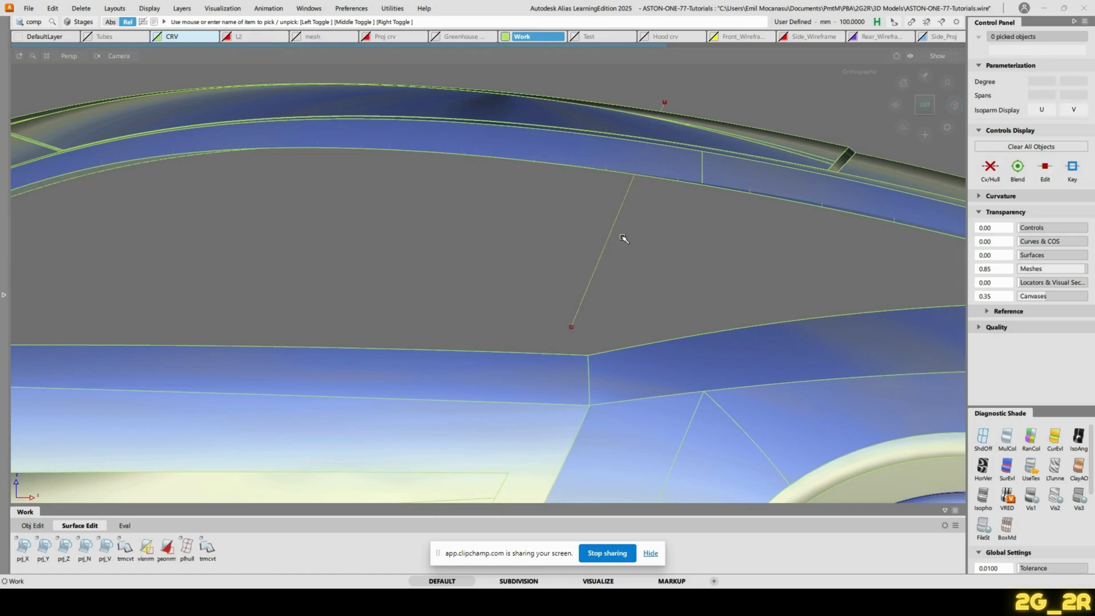
ctrl+shift+drag(617, 241, 650, 233)
click(605, 244)
key(Delete)
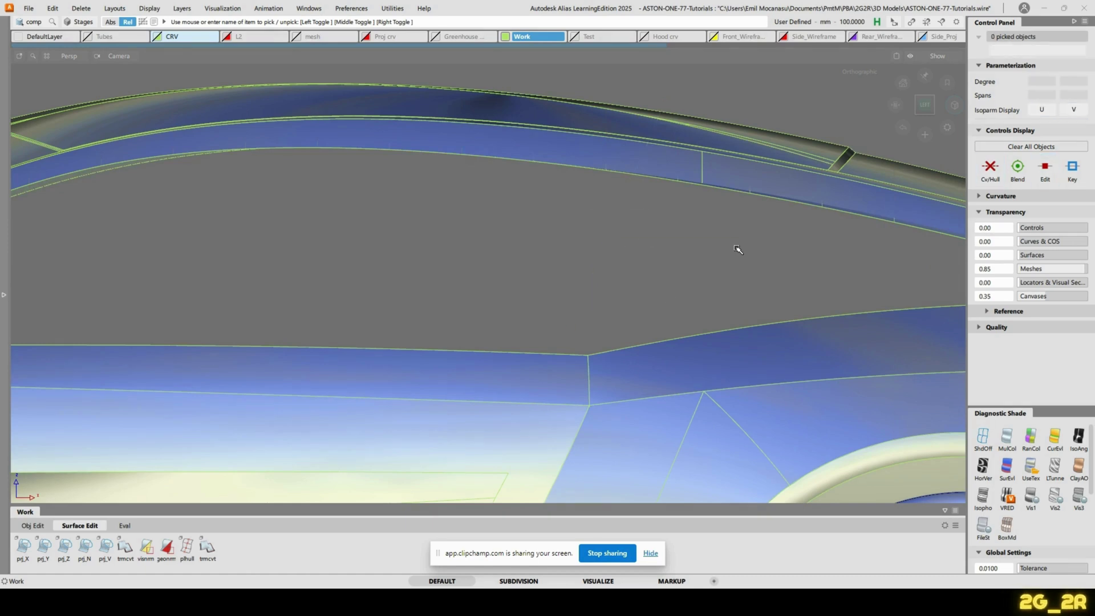
key(alt+h)
alt+shift+right_drag(724, 253, 723, 275)
alt+shift+middle_drag(723, 275, 667, 257)
Project the divider curve along the Y axis onto the upper band skin#6
click(657, 194)
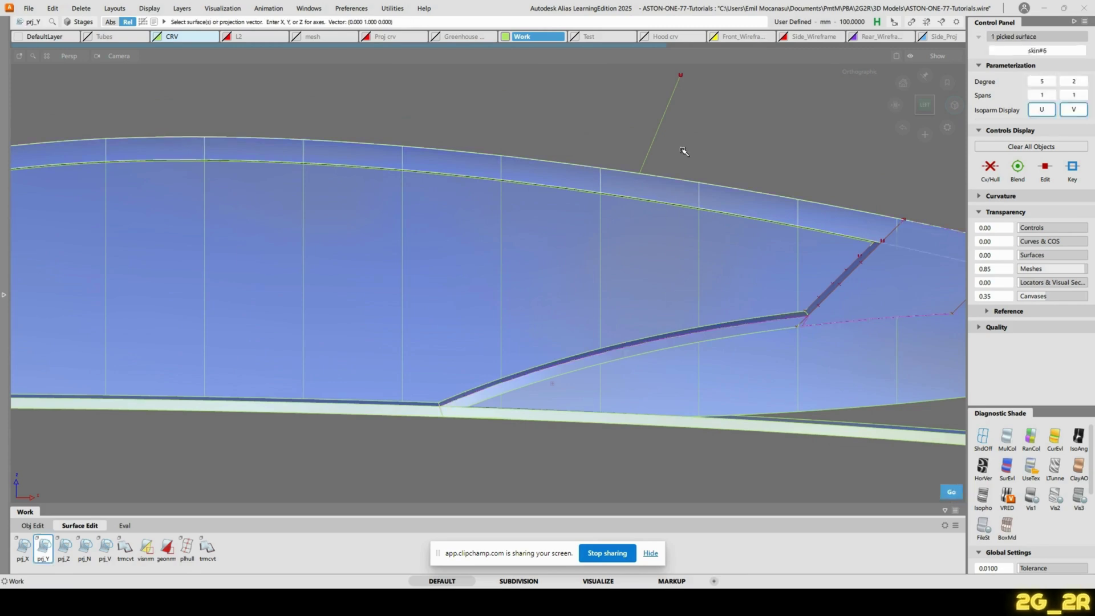
key(space)
click(659, 129)
alt+shift+drag(597, 192, 677, 310)
mouse_move(424, 365)
alt+shift+mouse_down()
mouse_move(432, 352)
mouse_move(442, 357)
alt+shift+mouse_up()
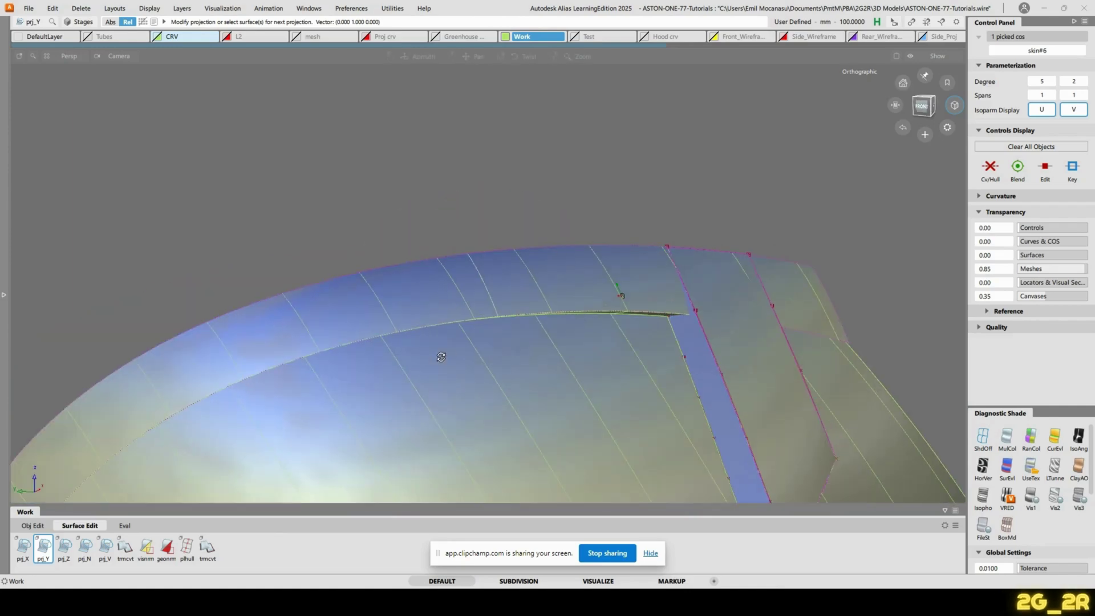
alt+shift+drag(514, 283, 384, 286)
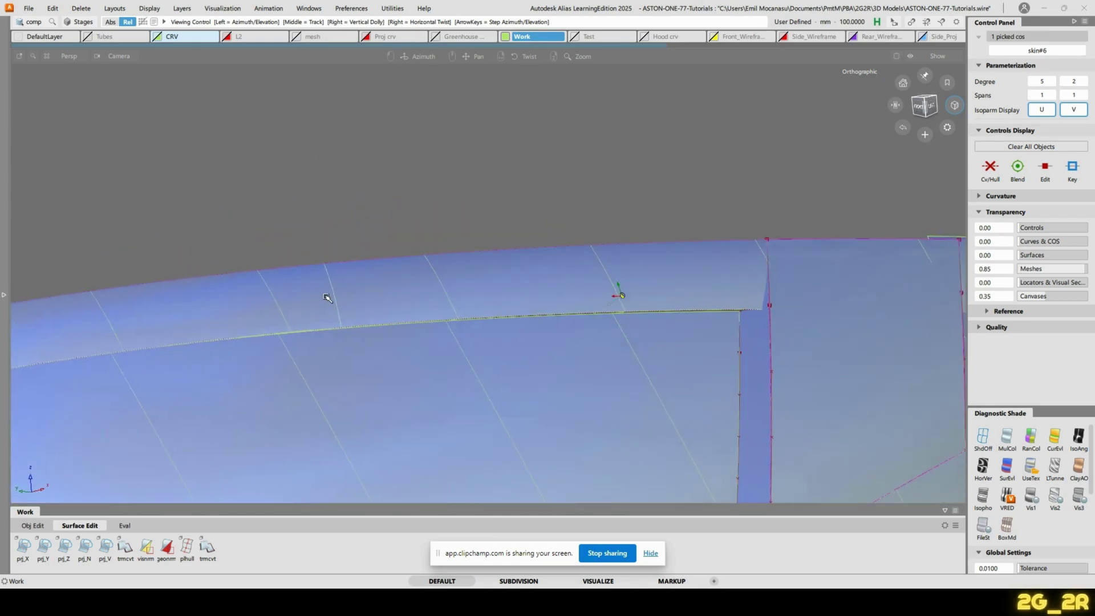
alt+shift+drag(330, 312, 448, 281)
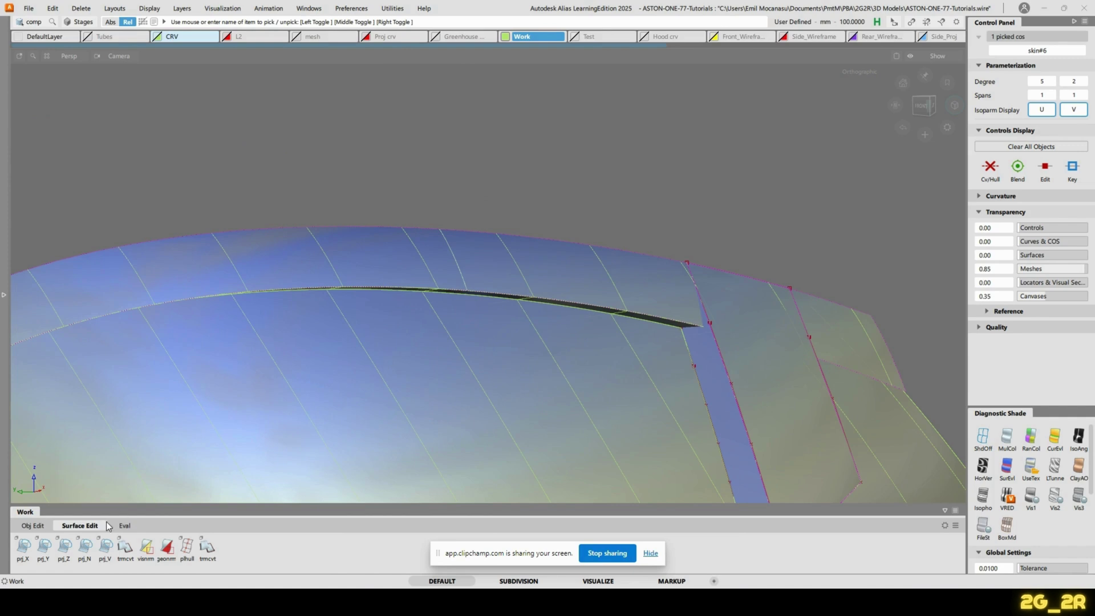
Trim Convert the rear part of skin#6 beyond the projected curve, with 3D Trimming off and Keep Originals on
double_click(126, 562)
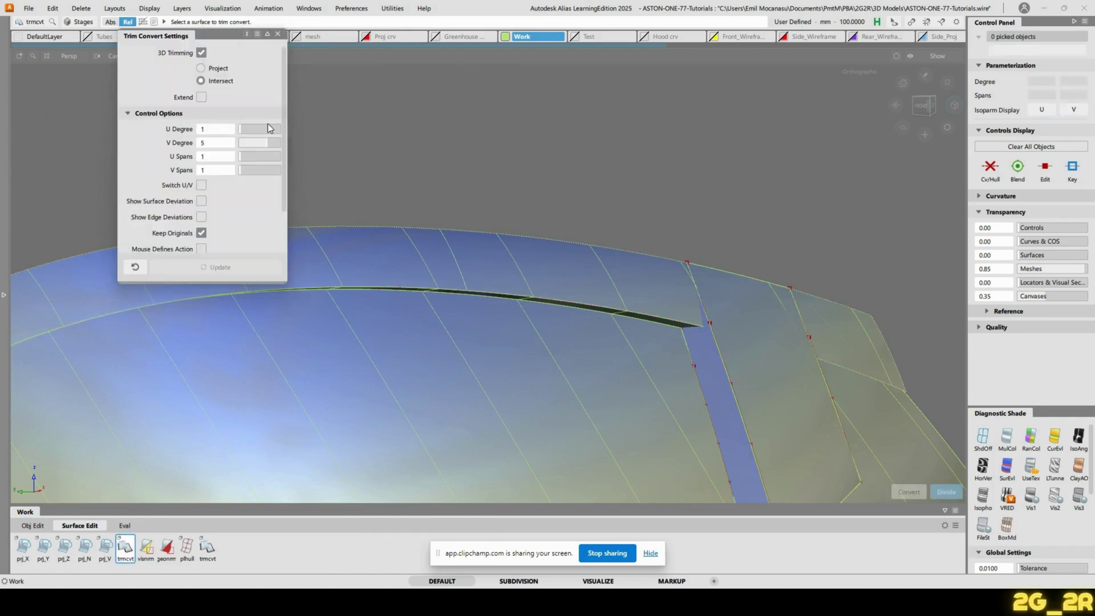
click(202, 52)
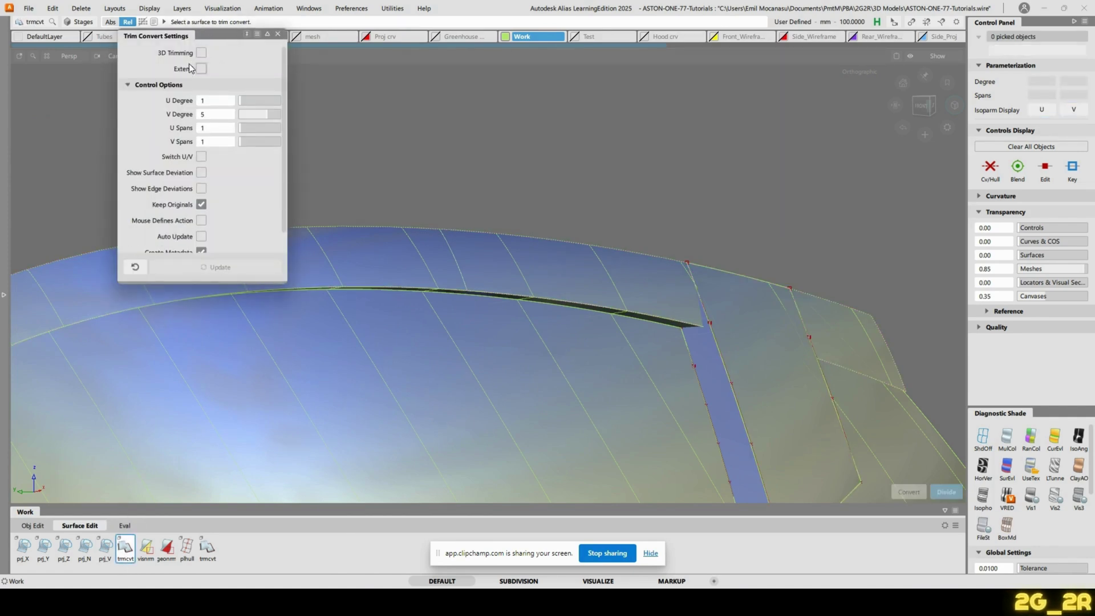
click(574, 273)
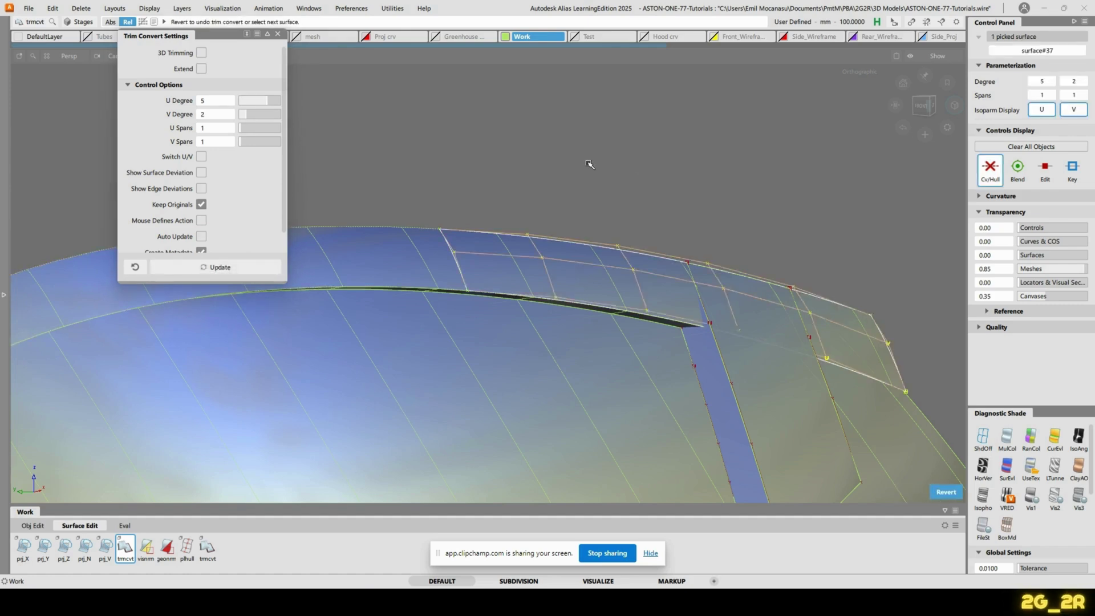
ctrl+shift+drag(589, 165, 655, 100)
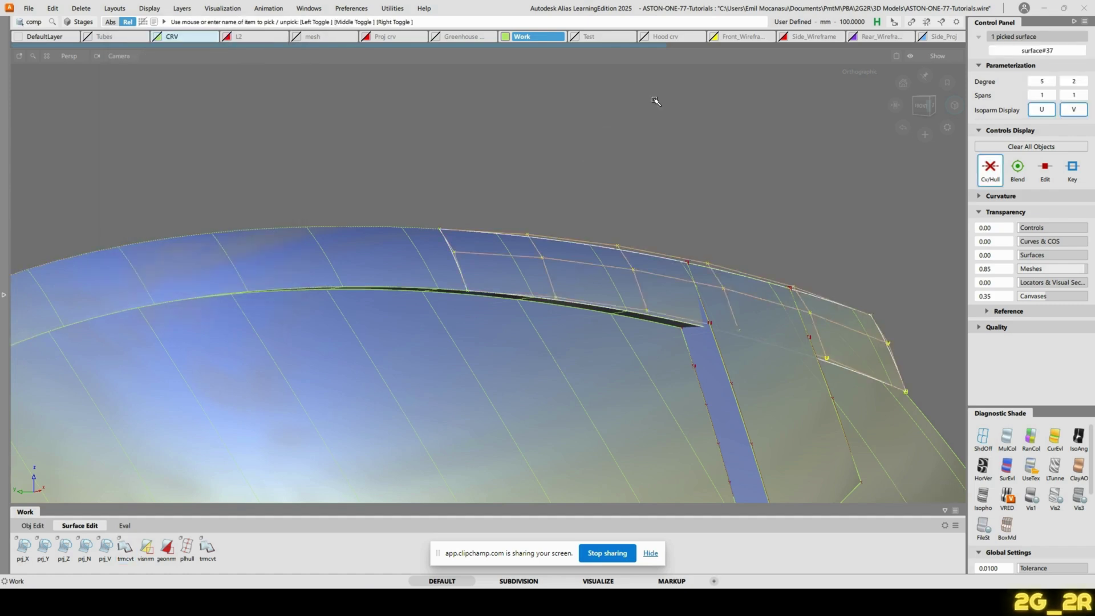
Project fit_curve#38 along the Y axis onto the converted rear piece of the upper band
ctrl+shift+drag(597, 257, 572, 285)
click(587, 262)
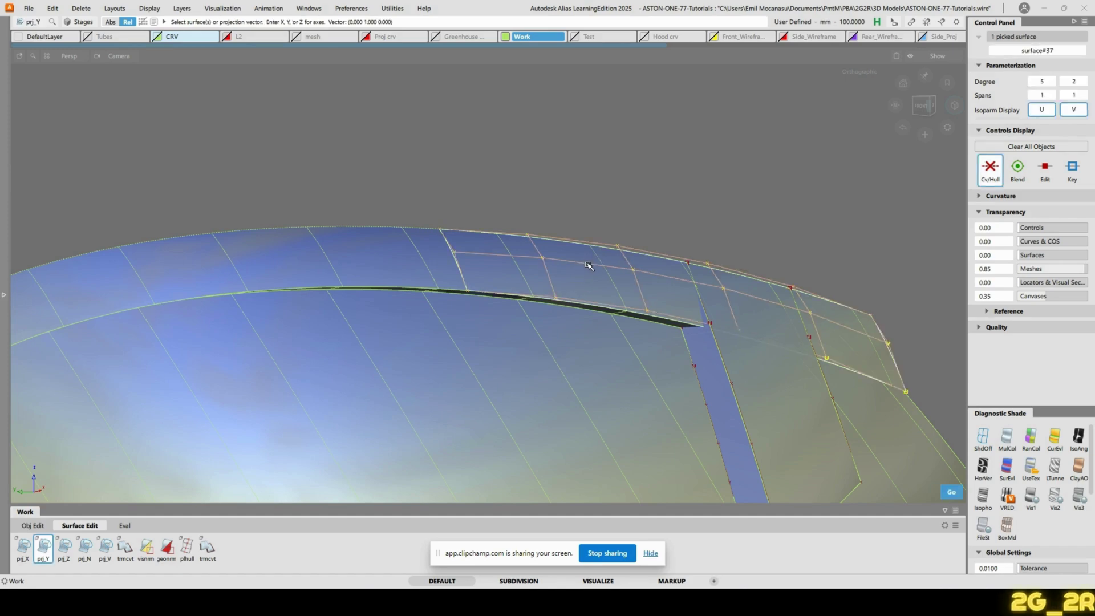
click(716, 349)
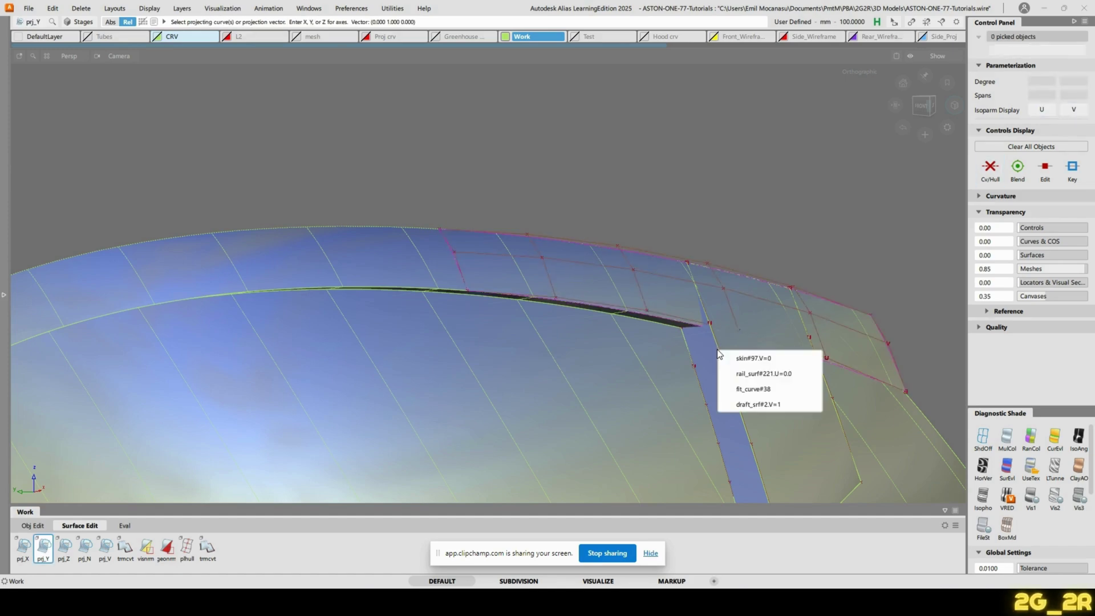
click(754, 388)
Trim Convert the rear upper band piece to the projected fit_curve#38, with U degree 5, V degree 2 and Keep Originals off
ctrl+shift+drag(656, 259, 695, 105)
double_click(132, 546)
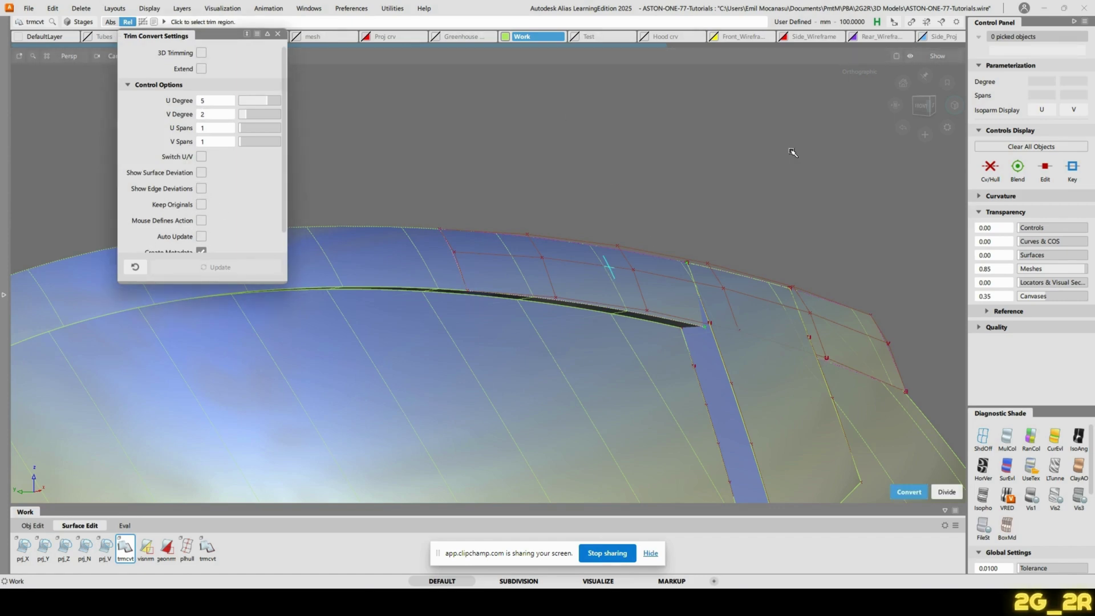
key(space)
ctrl+shift+drag(530, 229, 596, 52)
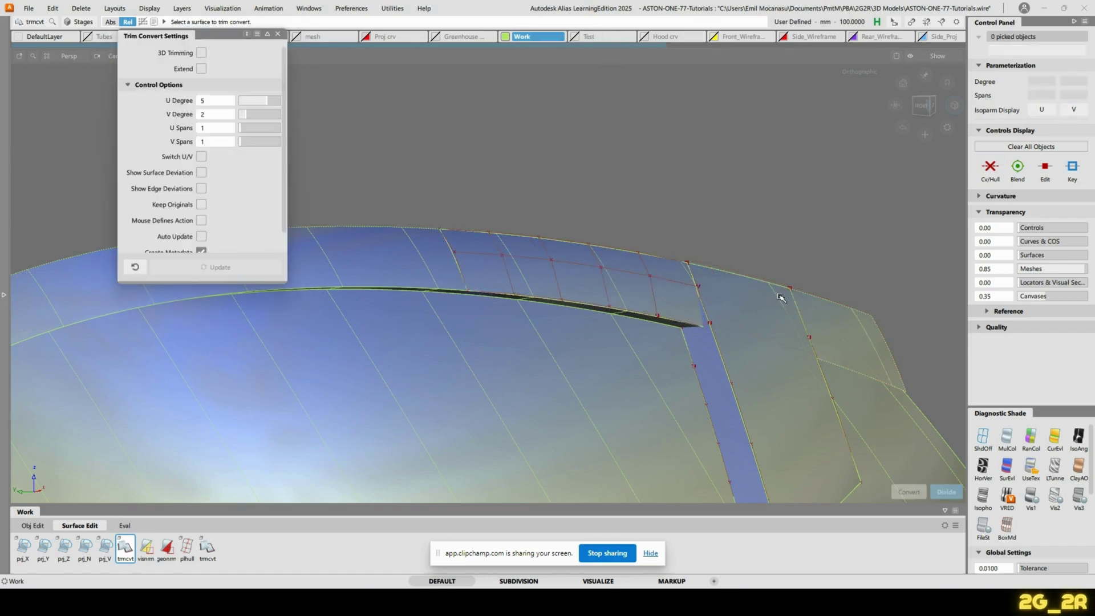
alt+shift+drag(756, 207, 528, 296)
click(278, 34)
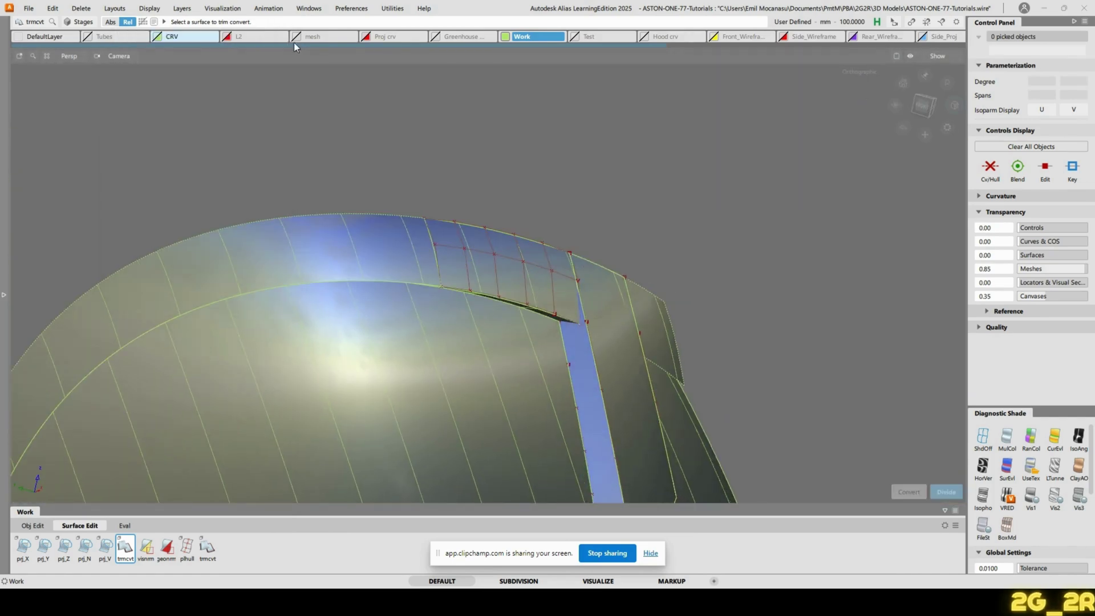
Align the converted band piece's rear edge to rail_surf#221 at U=0.0 with G2 continuity, Project type and blending
ctrl+shift+middle_drag(643, 193, 640, 193)
ctrl+shift+click(593, 181)
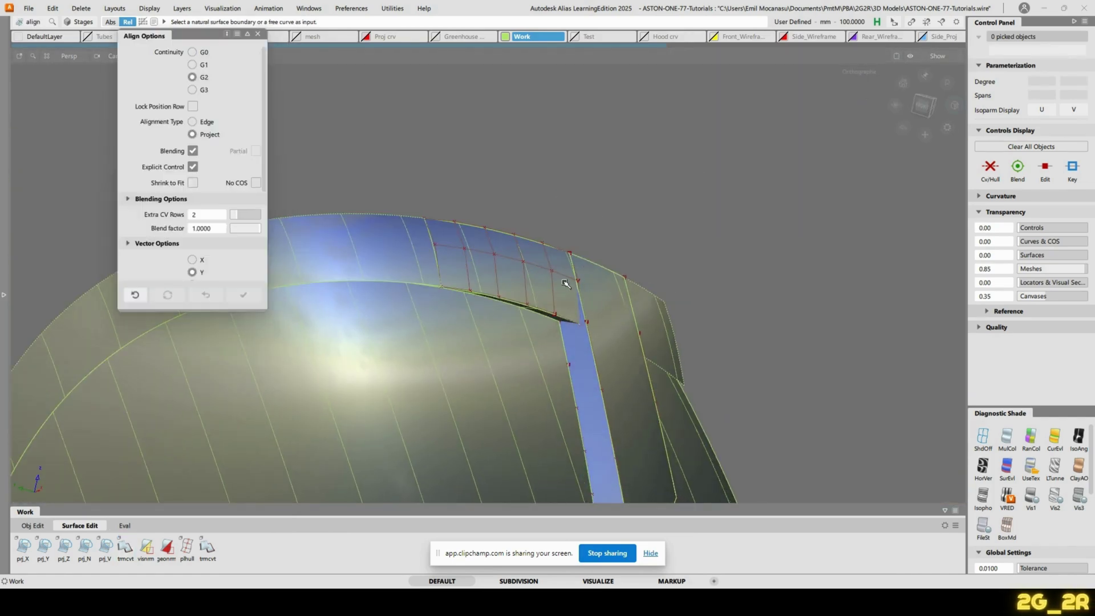
click(578, 303)
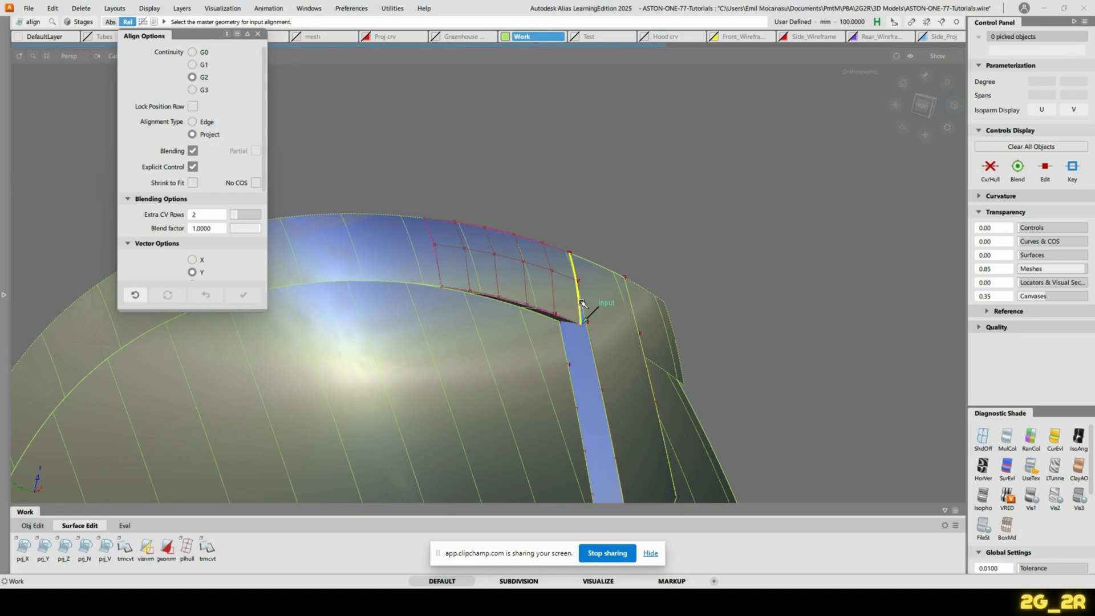
click(583, 305)
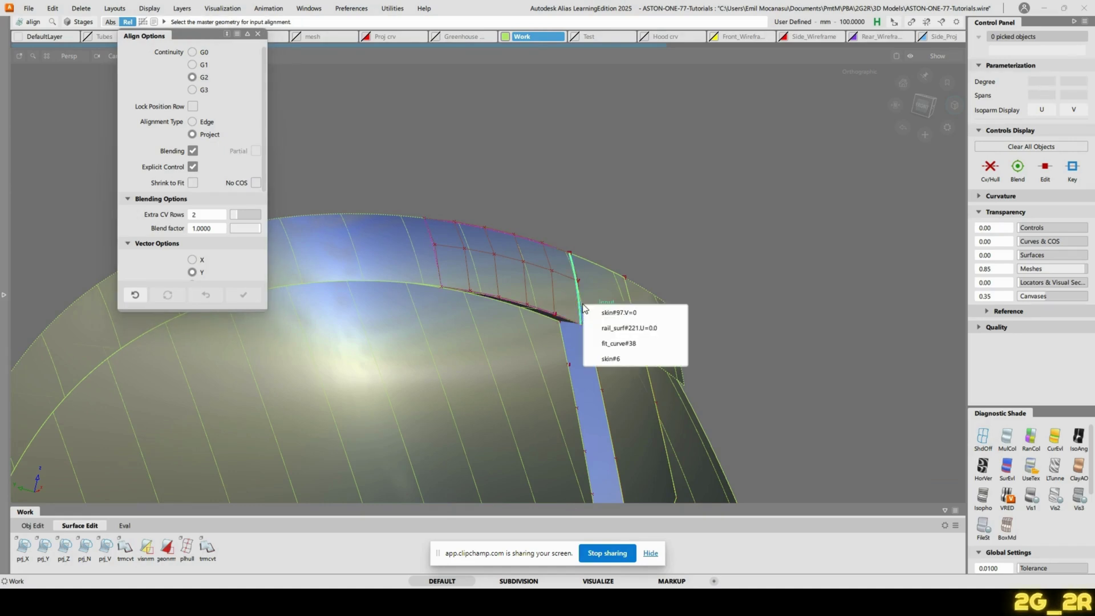
click(630, 328)
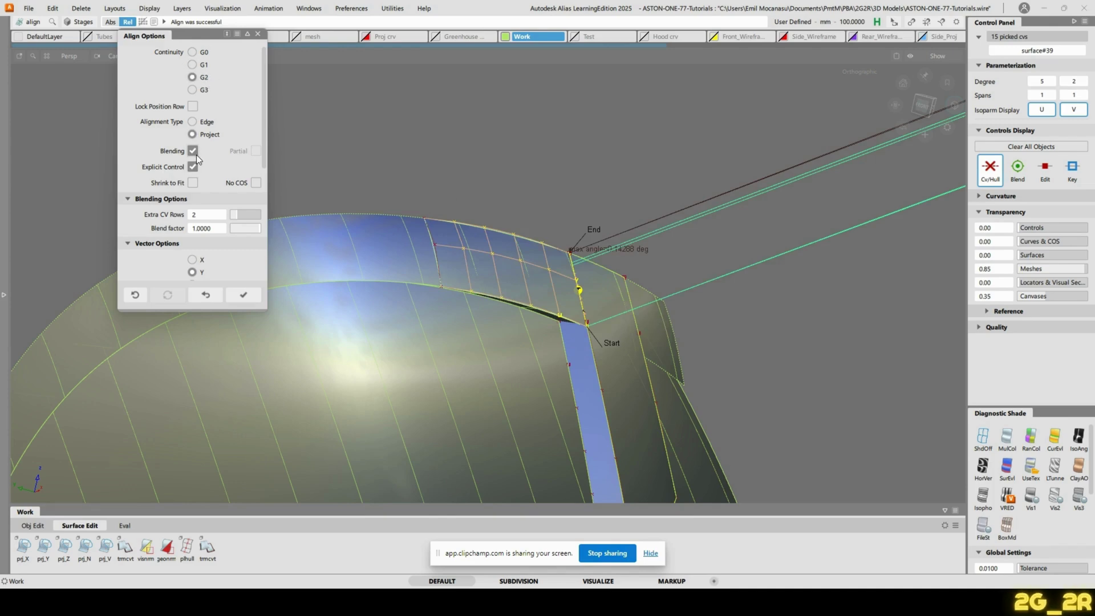
Switch the band piece's alignment type to Edge and enable Partial blending
alt+shift+drag(670, 261, 854, 352)
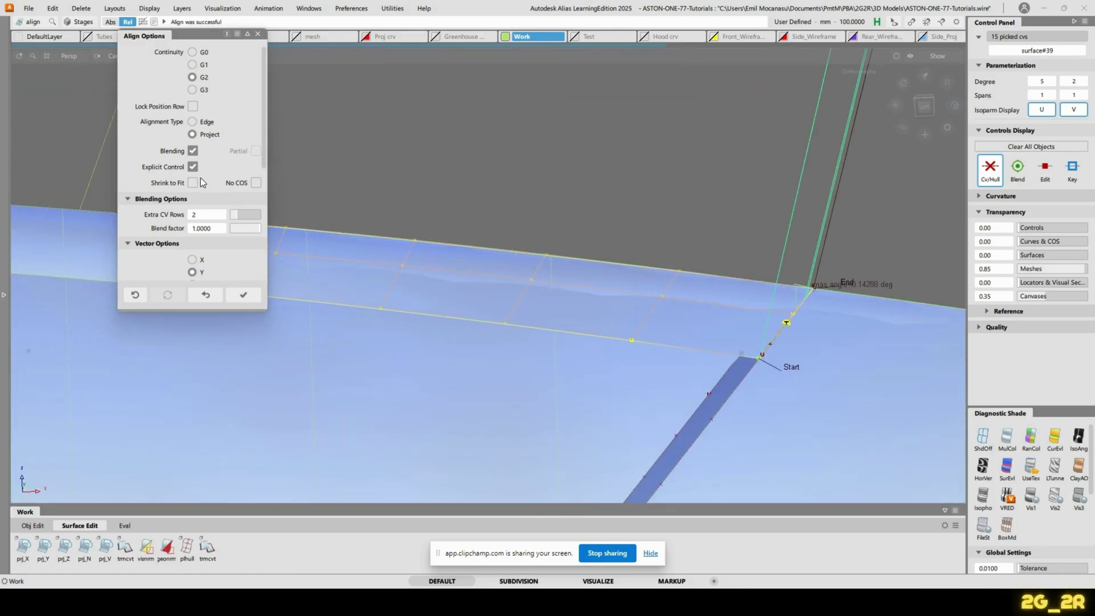
click(192, 121)
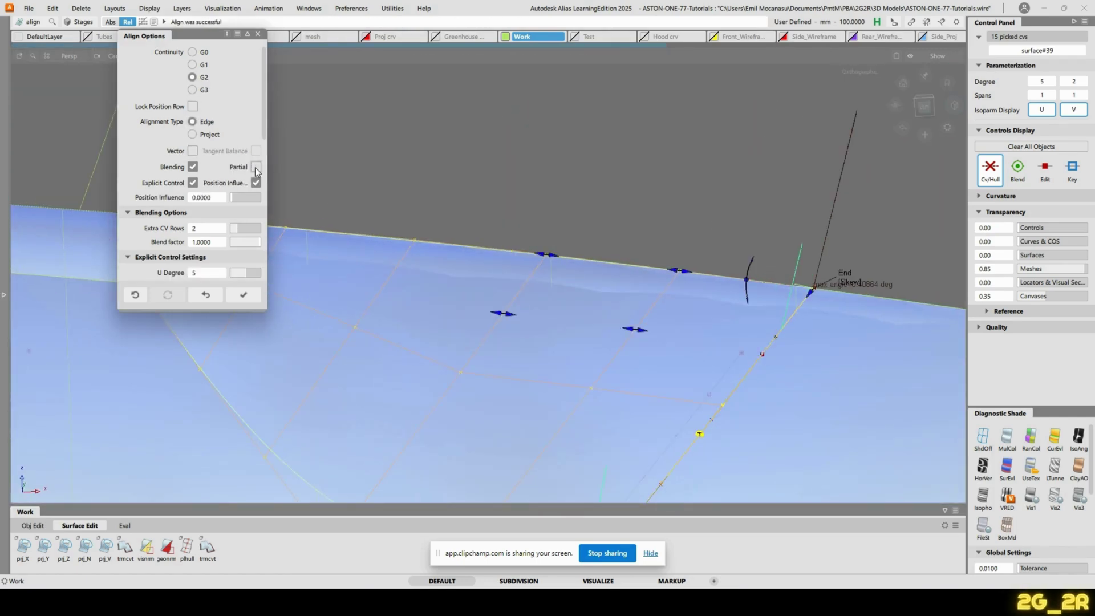
alt+shift+drag(740, 243, 297, 207)
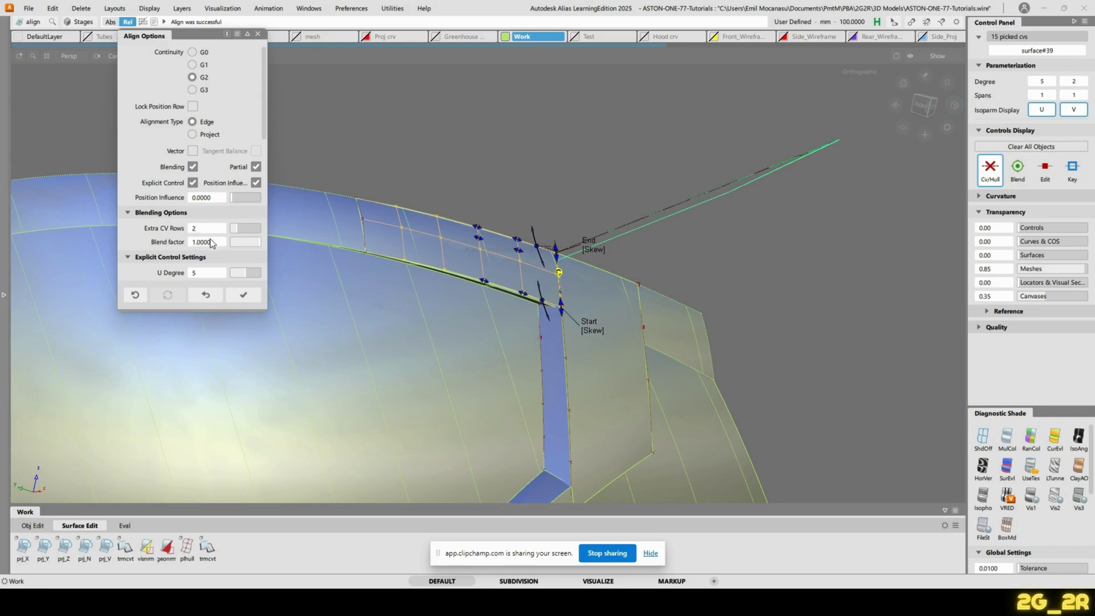
Set the alignment to 1 extra CV row and an explicit V degree of 3, and finish the alignment
scroll(212, 243, down, 2)
drag(239, 188, 234, 187)
alt+shift+drag(427, 146, 520, 160)
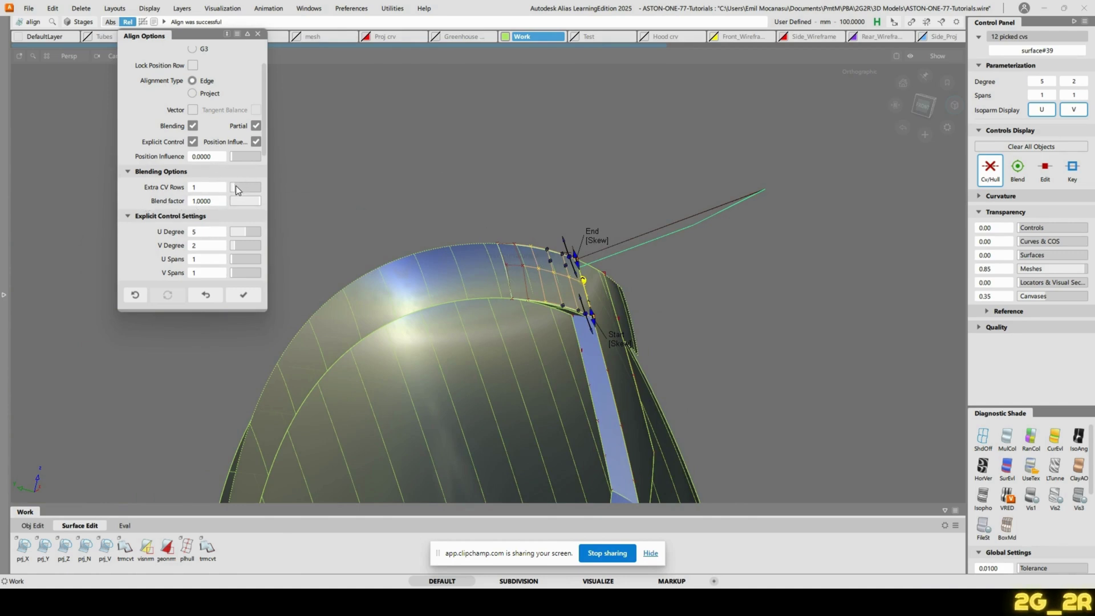
drag(232, 245, 237, 247)
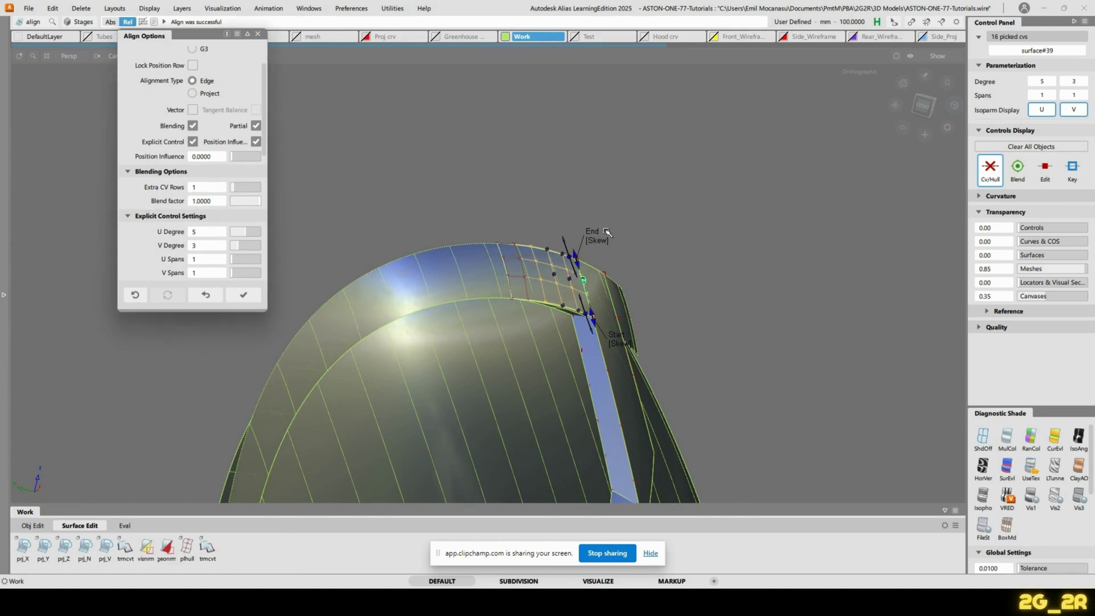
alt+shift+drag(816, 265, 594, 186)
key(space)
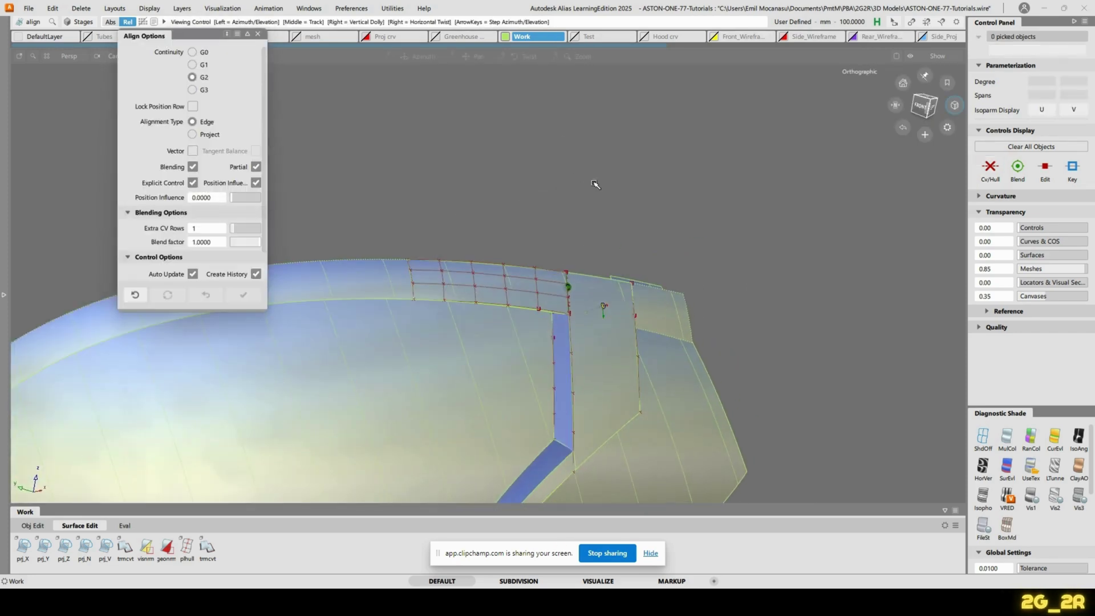
Trim the original upper band skin#6 at the projected divider curve, keeping its front part
key(t)
click(344, 288)
key(space)
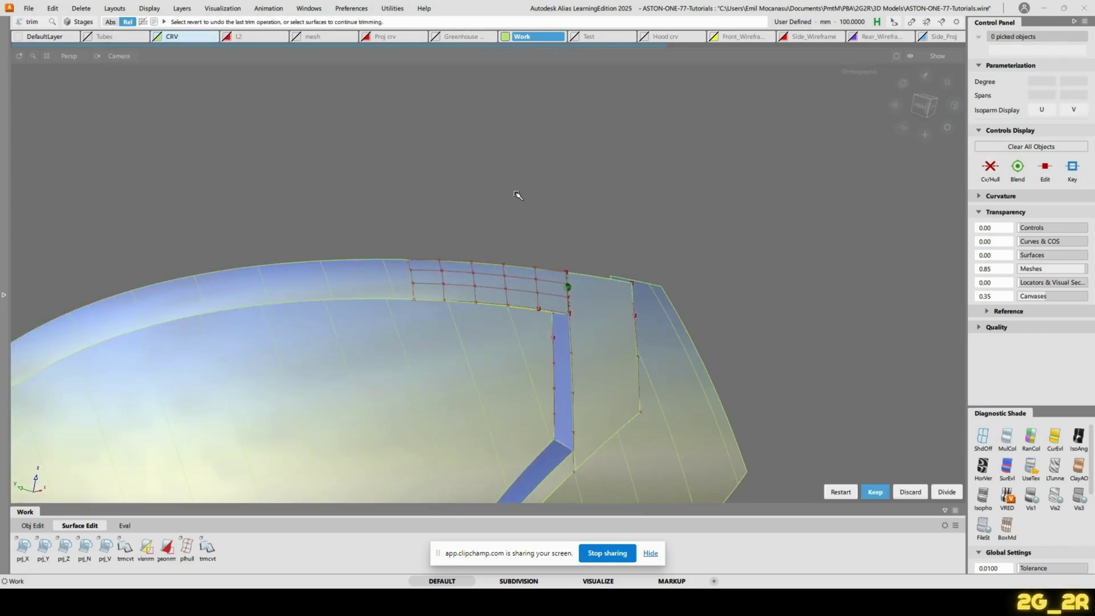
alt+shift+drag(655, 190, 600, 109)
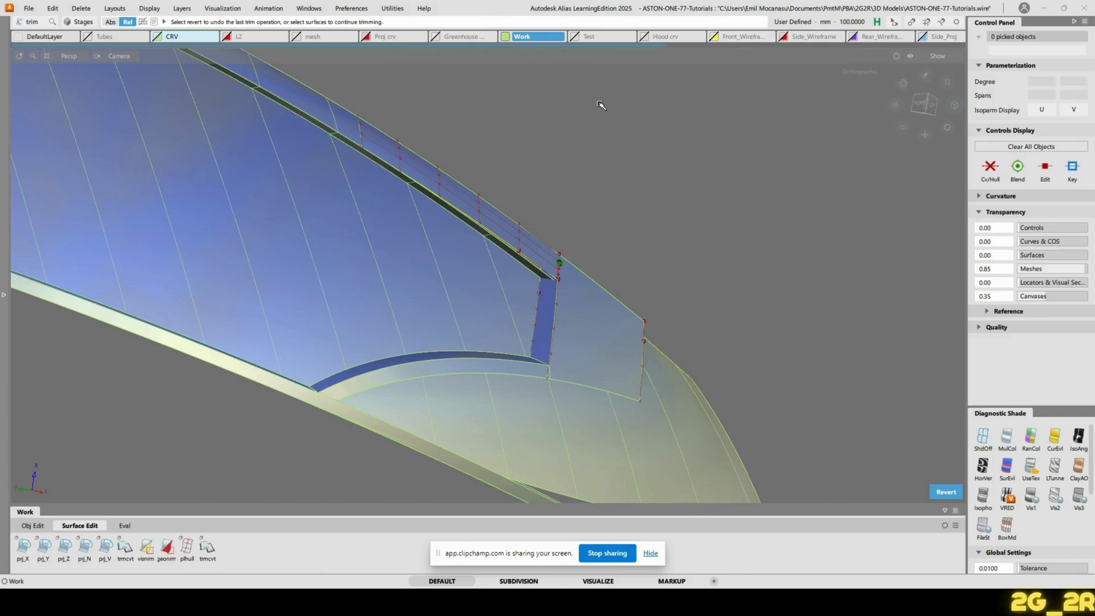
Examine the upper band, the aligned rear piece and the narrow strip along the window opening from several angles
alt+shift+drag(473, 225, 492, 207)
alt+shift+right_drag(470, 268, 470, 225)
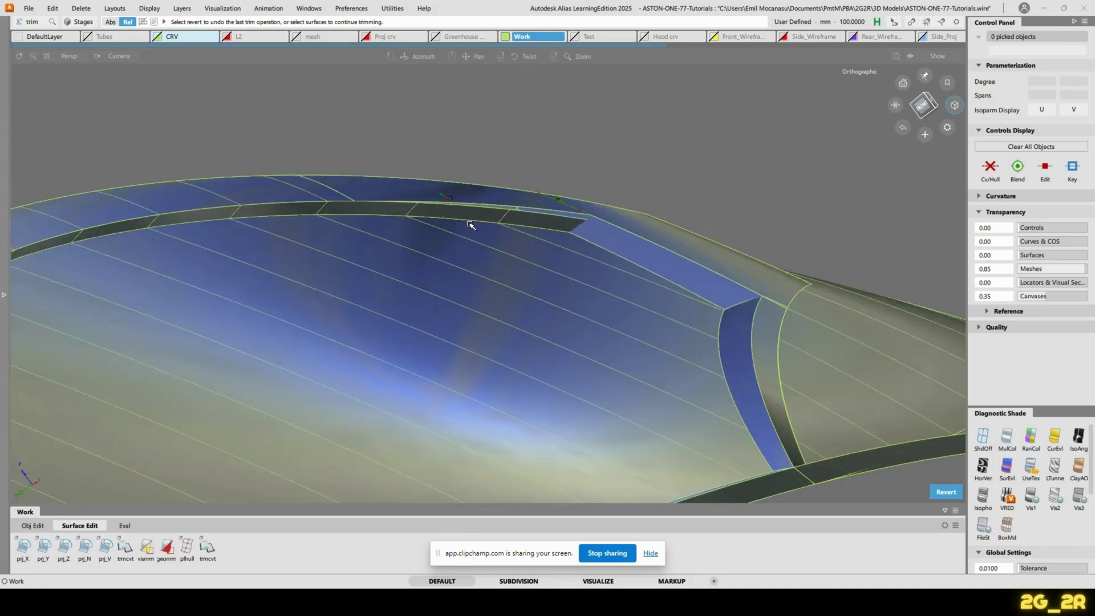
alt+shift+drag(554, 211, 588, 159)
alt+shift+right_drag(588, 159, 588, 166)
alt+shift+drag(588, 167, 709, 108)
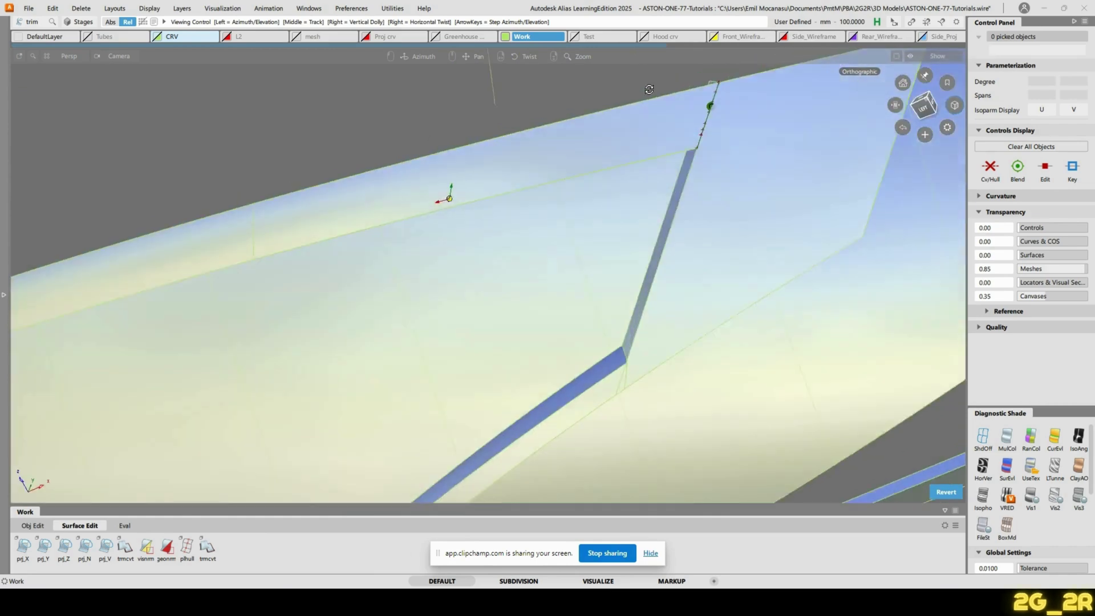
alt+shift+right_drag(708, 107, 525, 180)
alt+shift+drag(525, 180, 485, 194)
click(458, 200)
click(456, 172)
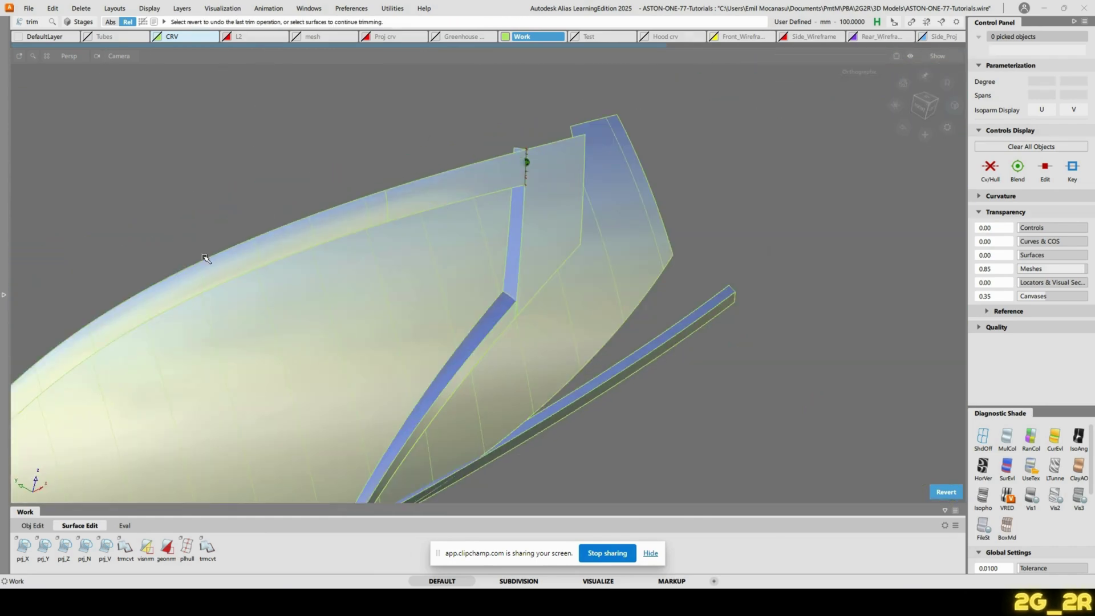
mouse_move(559, 205)
alt+shift+mouse_down()
mouse_move(540, 194)
mouse_move(462, 202)
mouse_move(519, 217)
mouse_move(487, 234)
mouse_move(365, 178)
mouse_move(452, 169)
mouse_move(262, 233)
mouse_move(325, 154)
mouse_move(462, 190)
alt+shift+mouse_up()
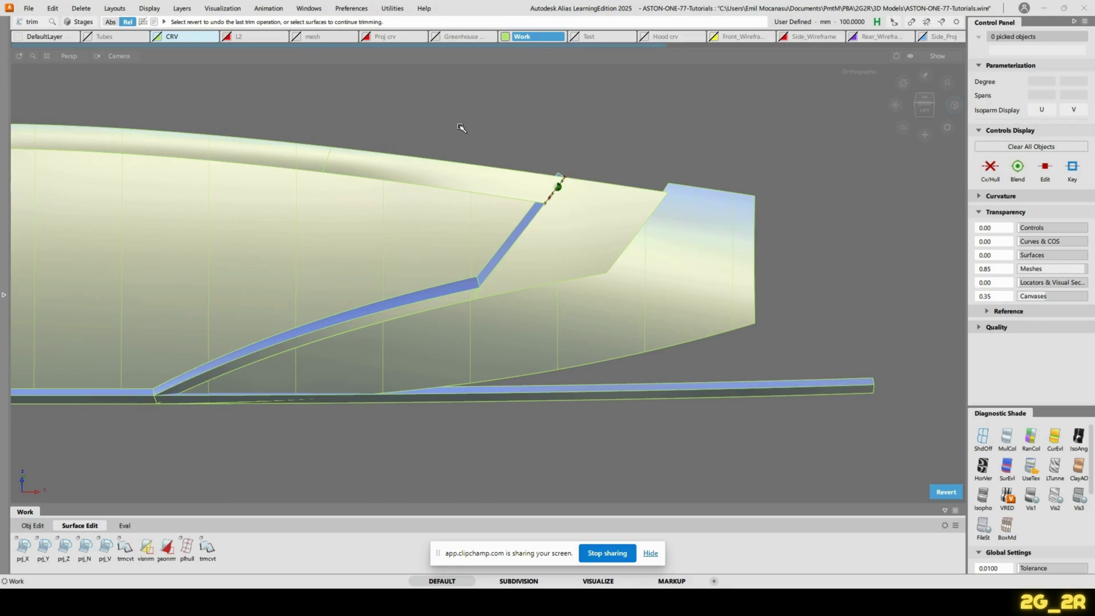
ctrl+shift+right_drag(460, 127, 514, 140)
mouse_move(348, 216)
alt+shift+mouse_down()
mouse_move(335, 169)
mouse_move(573, 177)
alt+shift+mouse_up()
alt+shift+drag(434, 157, 369, 203)
ctrl+shift+right_drag(377, 203, 405, 158)
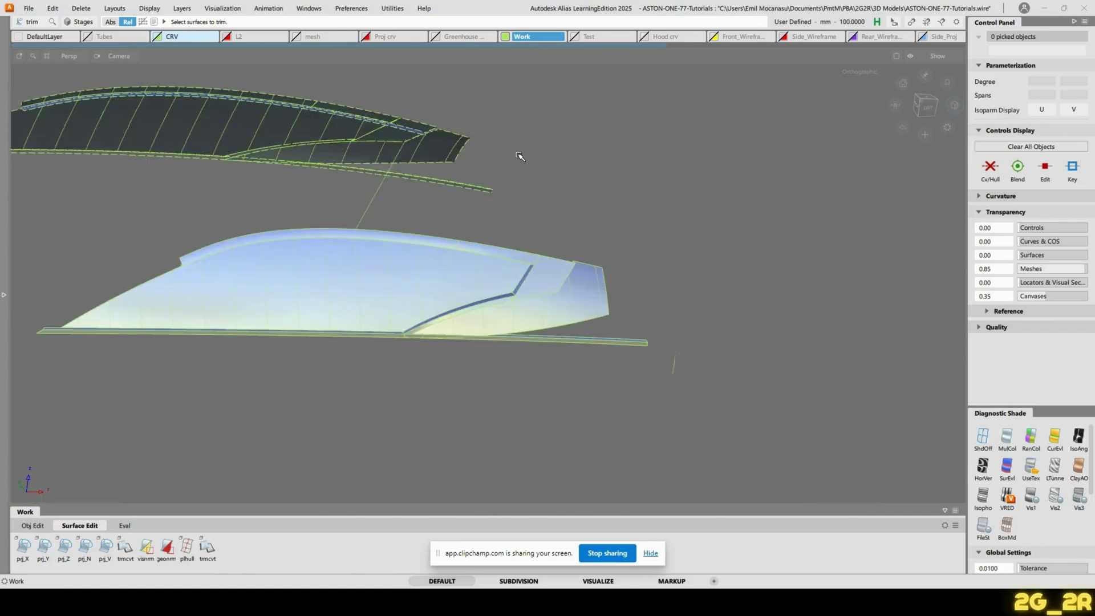
alt+shift+drag(520, 155, 465, 206)
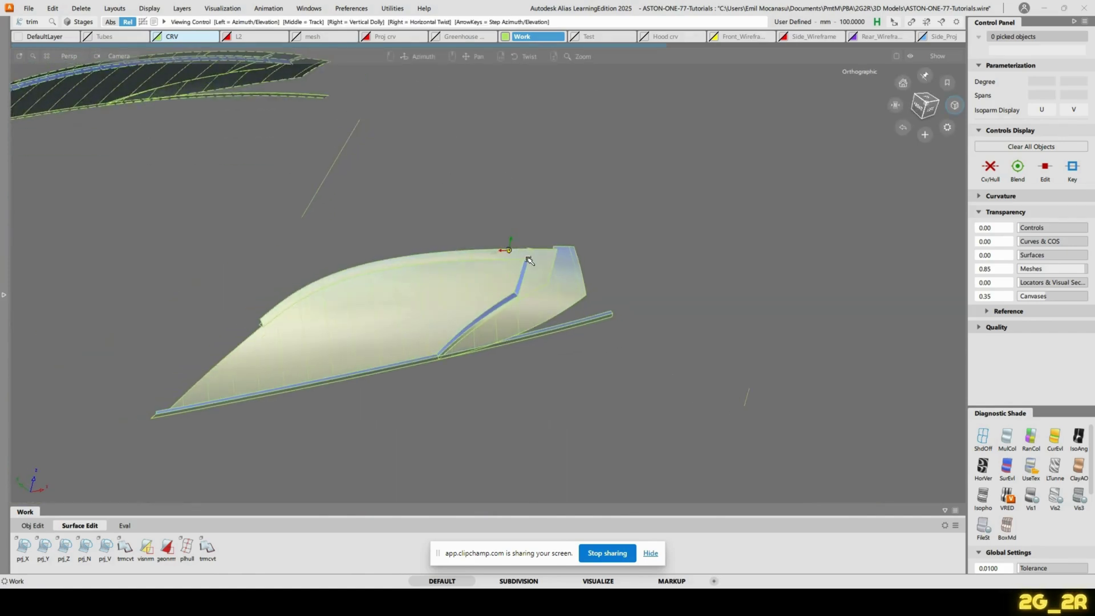
alt+shift+drag(530, 260, 499, 348)
alt+shift+right_drag(499, 347, 538, 256)
alt+shift+middle_drag(537, 257, 712, 275)
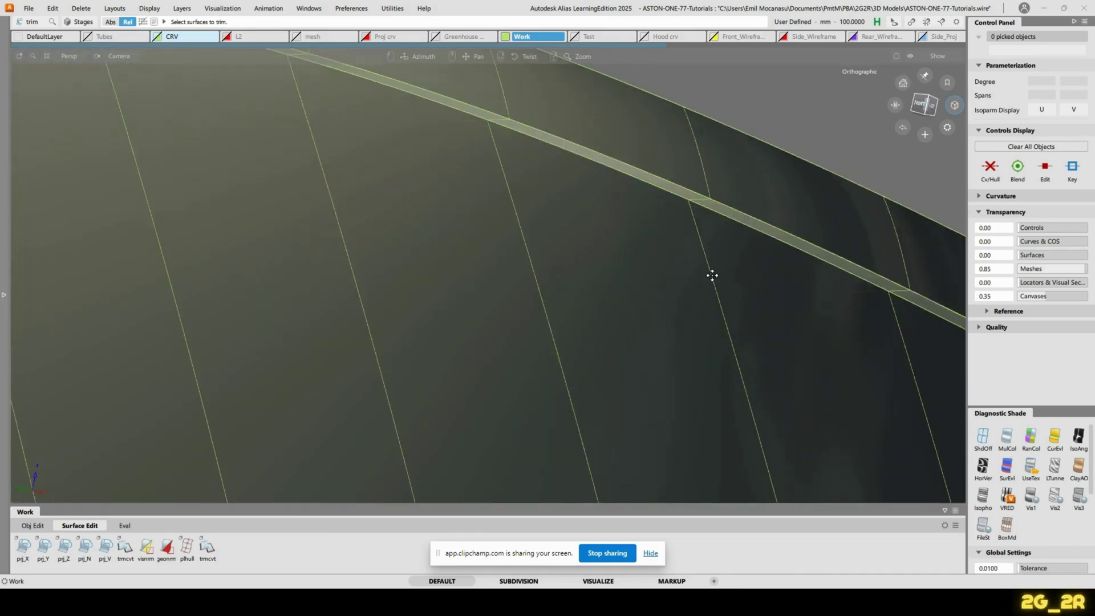
alt+shift+drag(712, 276, 382, 266)
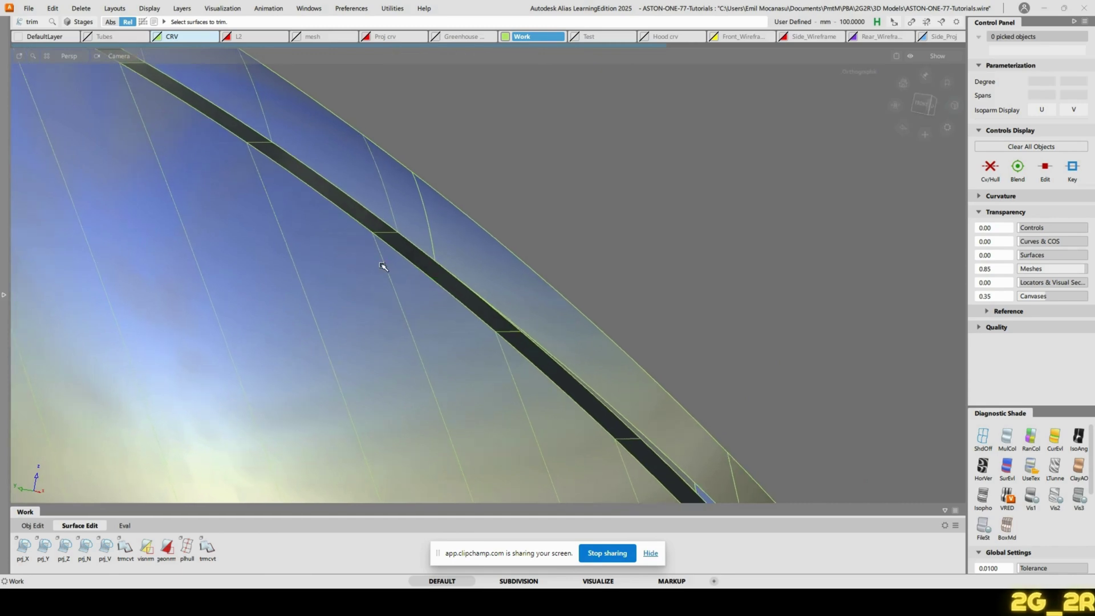
Project the seam edge between the two upper band pieces along the Y axis onto the strip surface draft_srf#2
ctrl+shift+right_click(519, 201)
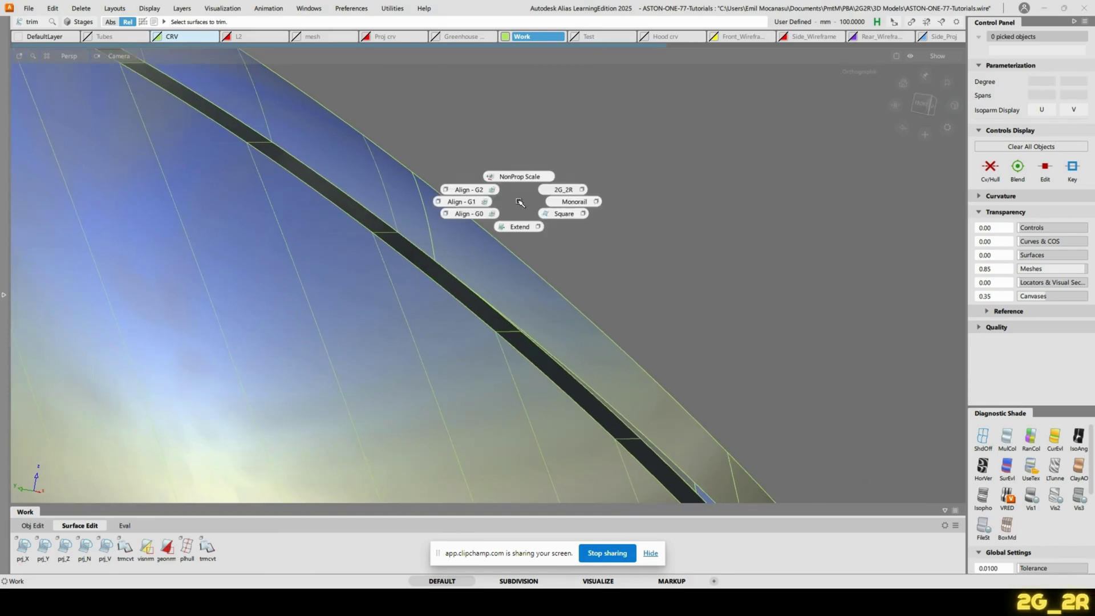
click(564, 202)
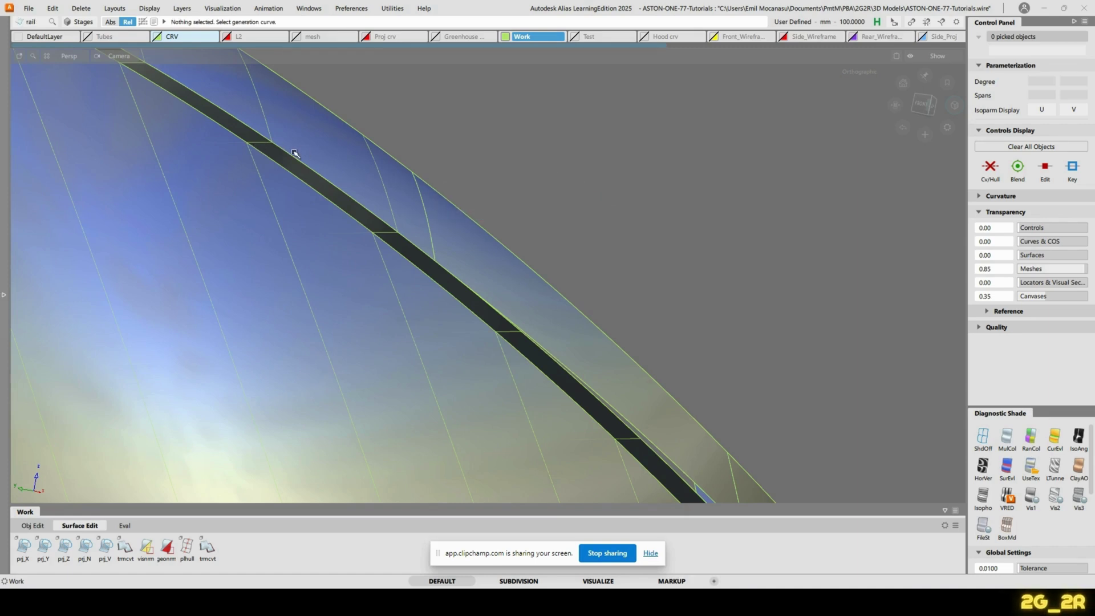
ctrl+shift+drag(294, 153, 399, 224)
ctrl+shift+drag(342, 151, 357, 173)
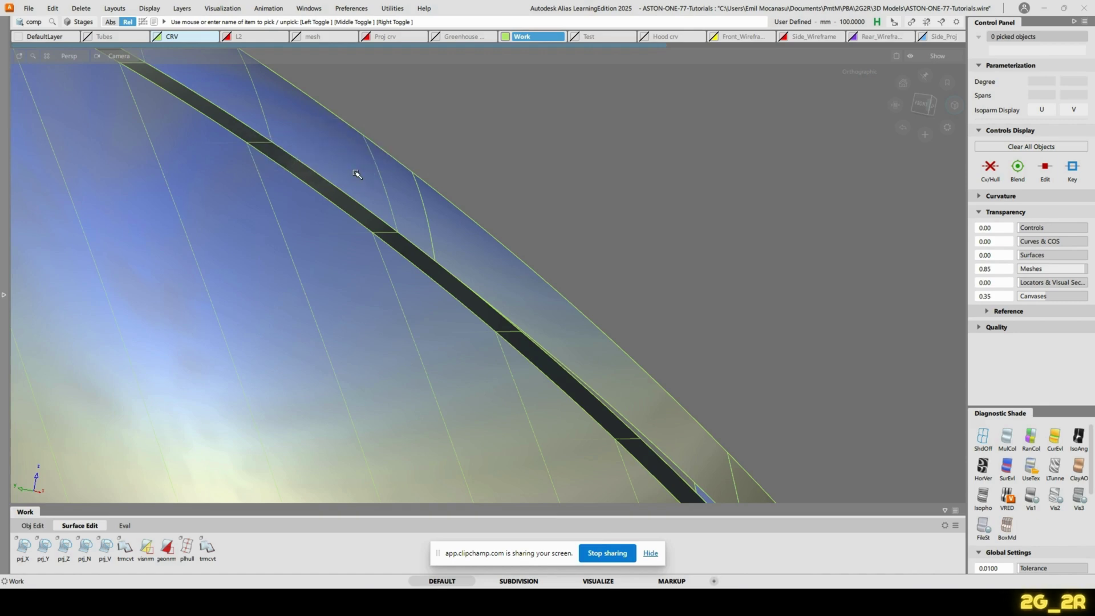
click(399, 252)
mouse_move(403, 250)
alt+shift+right_down()
mouse_move(437, 185)
mouse_move(399, 230)
alt+shift+right_up()
alt+shift+drag(398, 230, 342, 178)
key(space)
Try a Monorail surface using the projected curve on the strip as generation curve and surface#39's V=0 edge as rail
alt+shift+drag(439, 272, 391, 254)
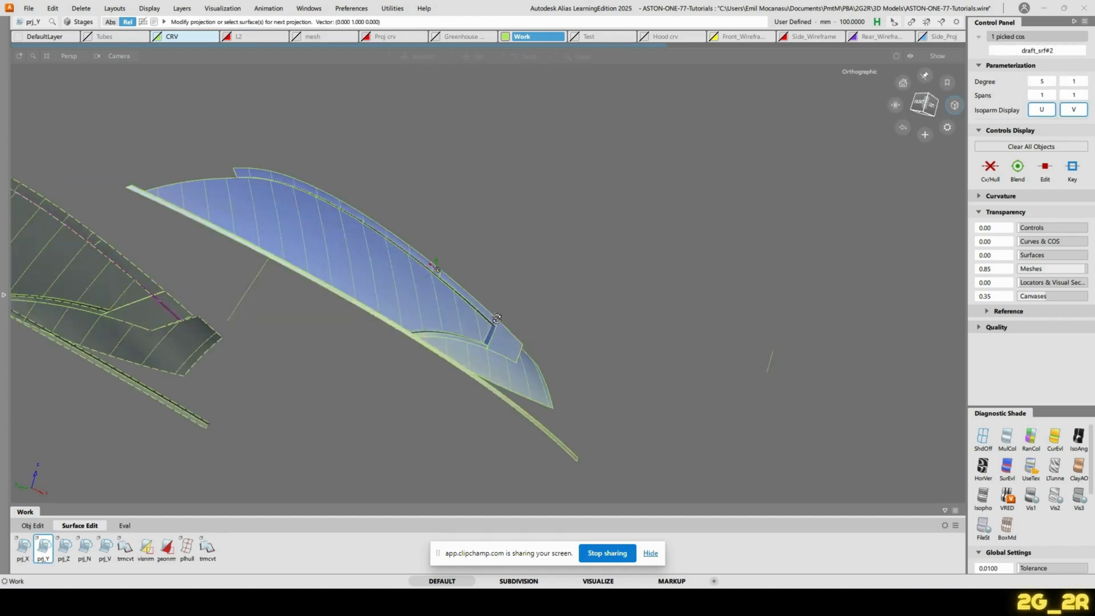
alt+shift+right_drag(391, 255, 401, 252)
alt+shift+drag(401, 252, 434, 263)
alt+shift+right_drag(434, 262, 528, 241)
alt+shift+middle_drag(528, 241, 537, 160)
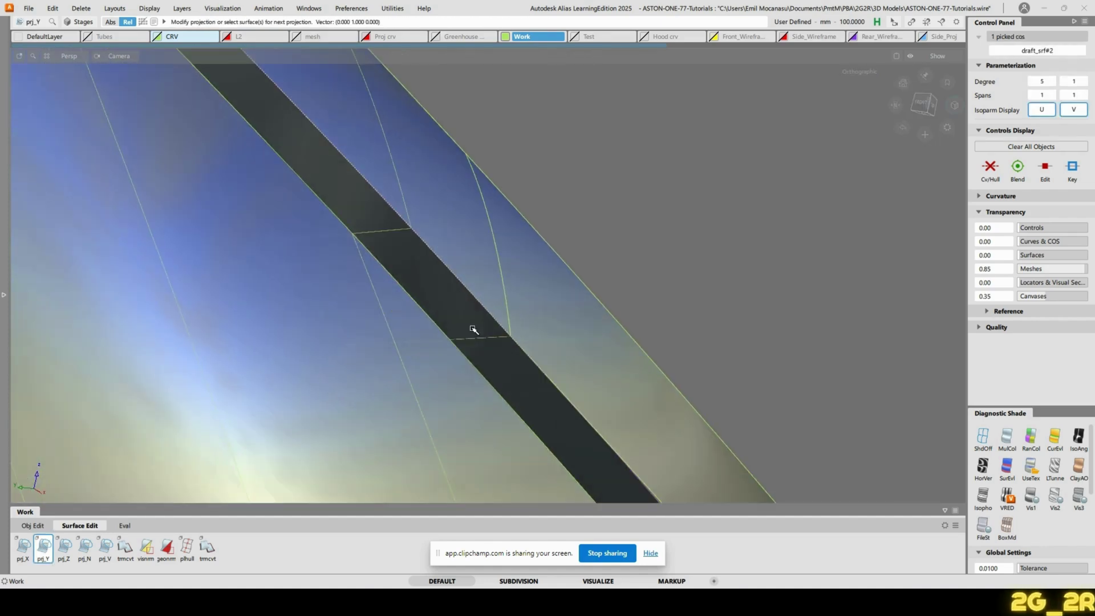
alt+shift+right_drag(515, 269, 537, 301)
alt+shift+drag(538, 300, 528, 264)
ctrl+shift+middle_drag(528, 263, 530, 264)
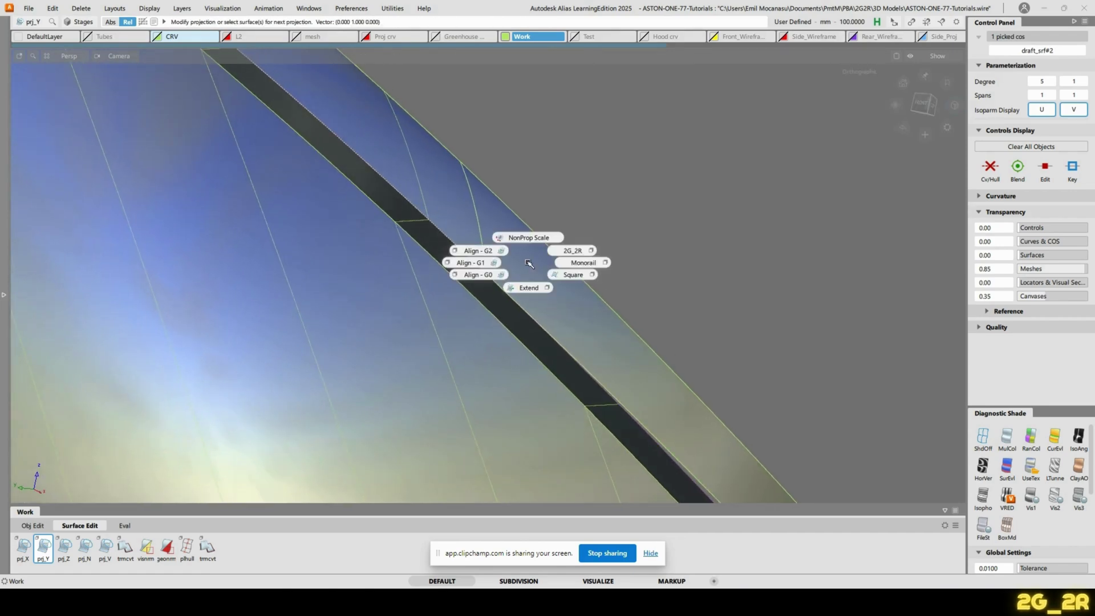
ctrl+shift+click(543, 264)
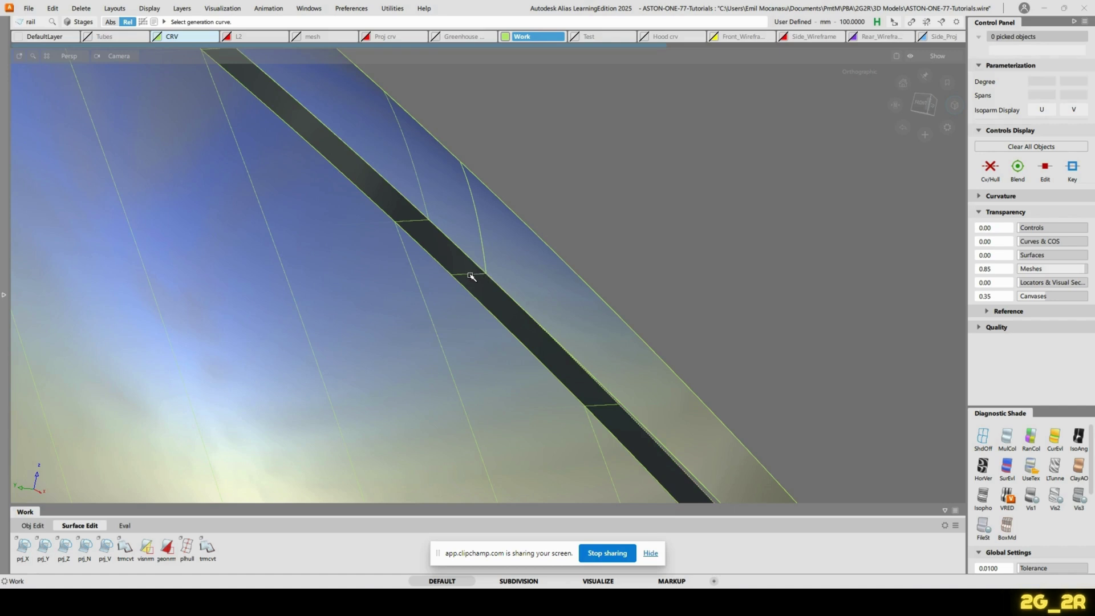
click(471, 276)
click(517, 302)
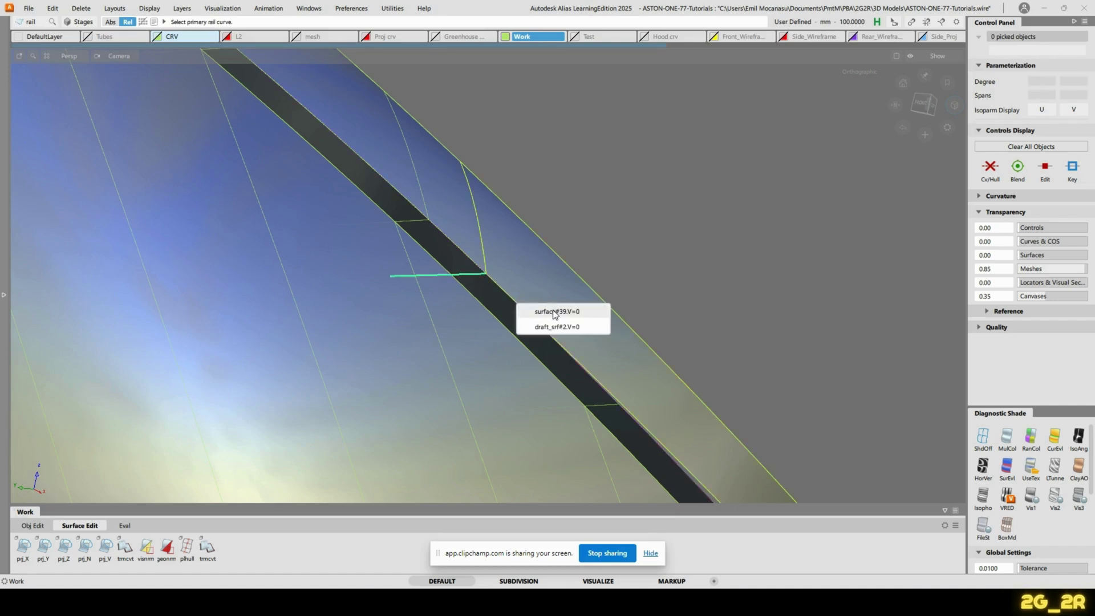
click(571, 313)
alt+shift+right_drag(573, 312, 567, 234)
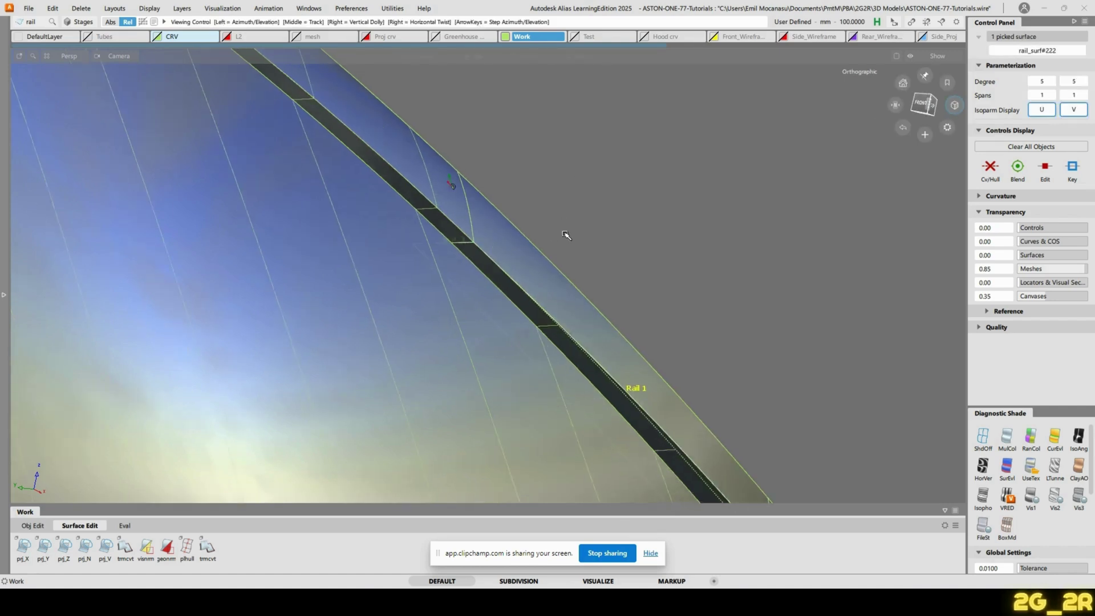
alt+shift+drag(567, 234, 603, 337)
key(ctrl+z)
alt+shift+drag(538, 268, 447, 232)
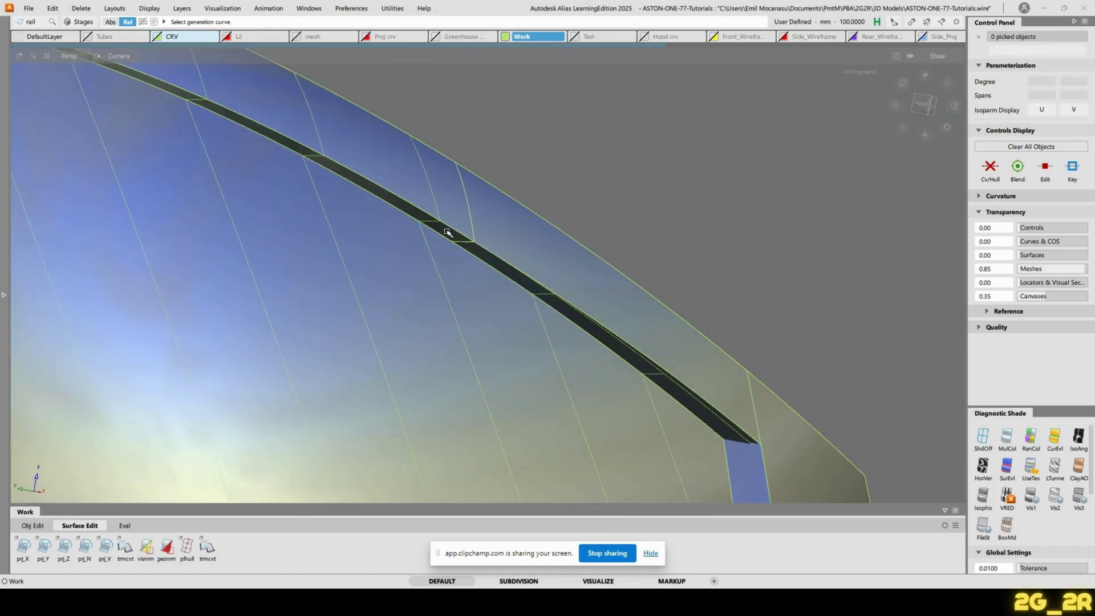
Trim the strip surface draft_srf#2 at the curve projected from the band seam
key(ctrl+z)
alt+shift+right_drag(657, 243, 621, 221)
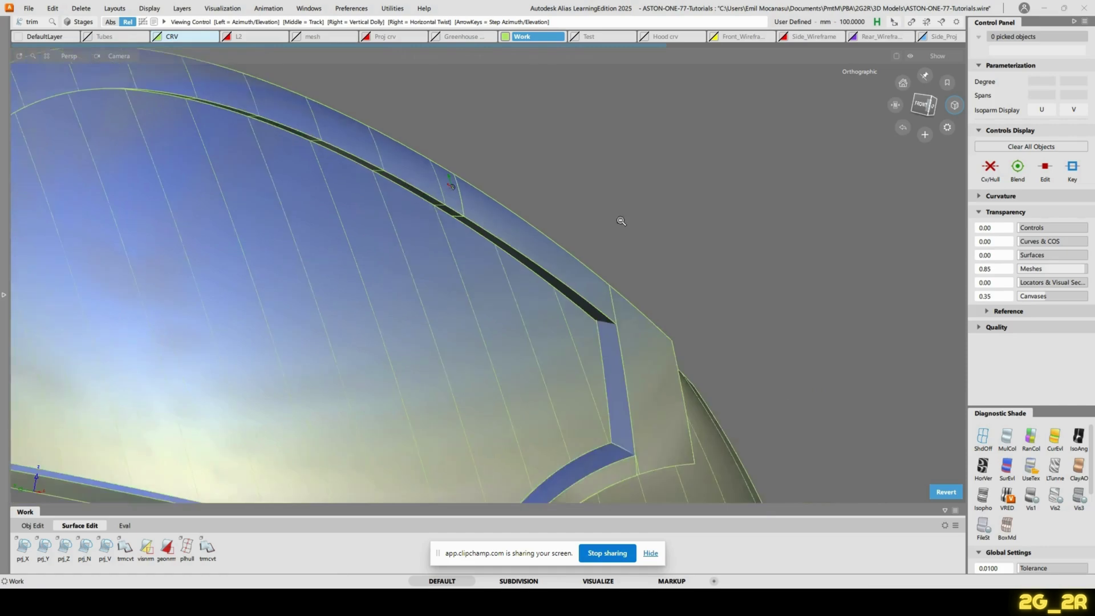
alt+shift+drag(620, 221, 582, 216)
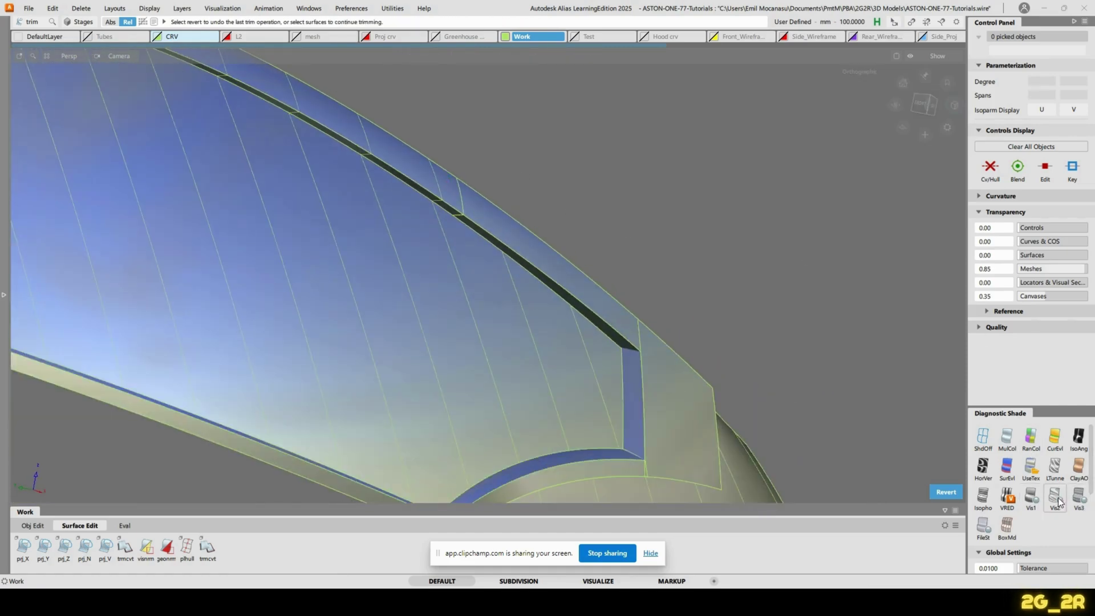
Change the diagnostic shading to show the window surfaces in their assigned shader colours
click(1078, 437)
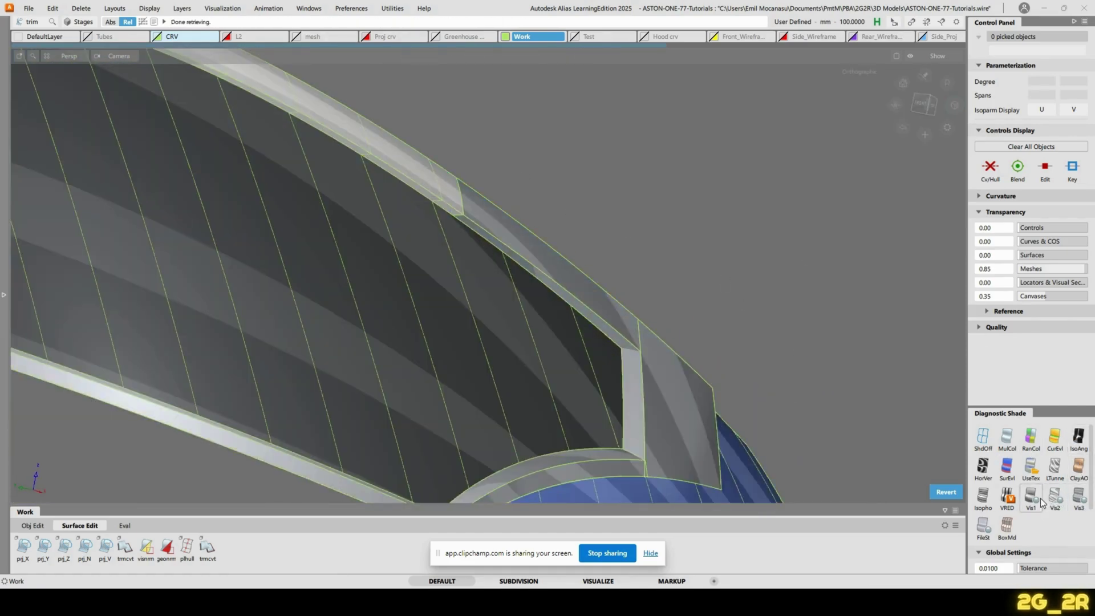
alt+shift+drag(694, 375, 802, 315)
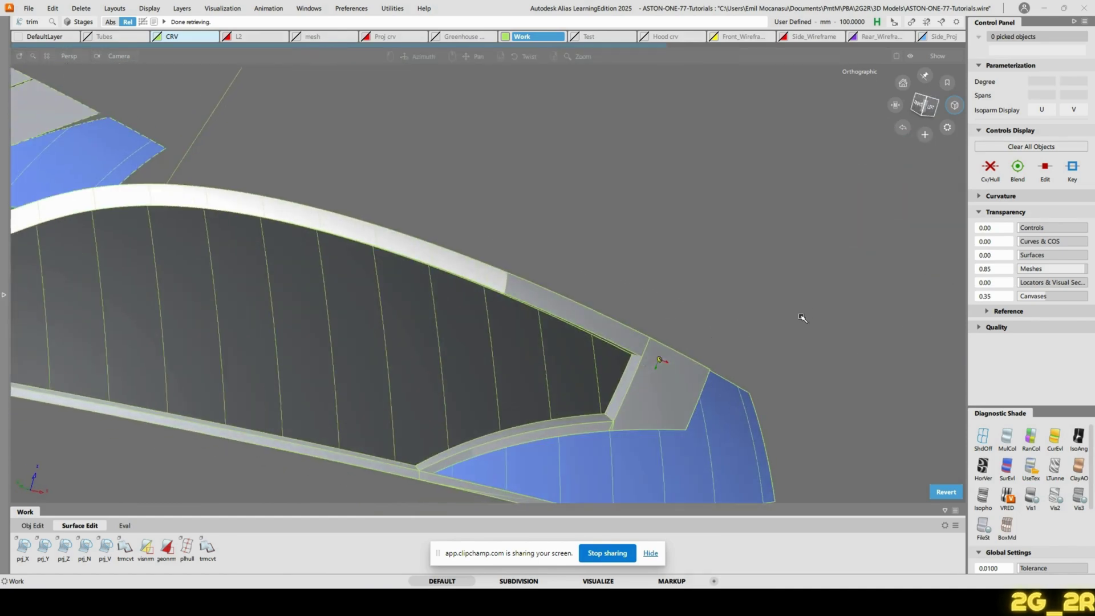
Pick the loose construction curves around the rear window band and pillar and assign them to the Greenhouse layer
ctrl+shift+drag(600, 374, 662, 410)
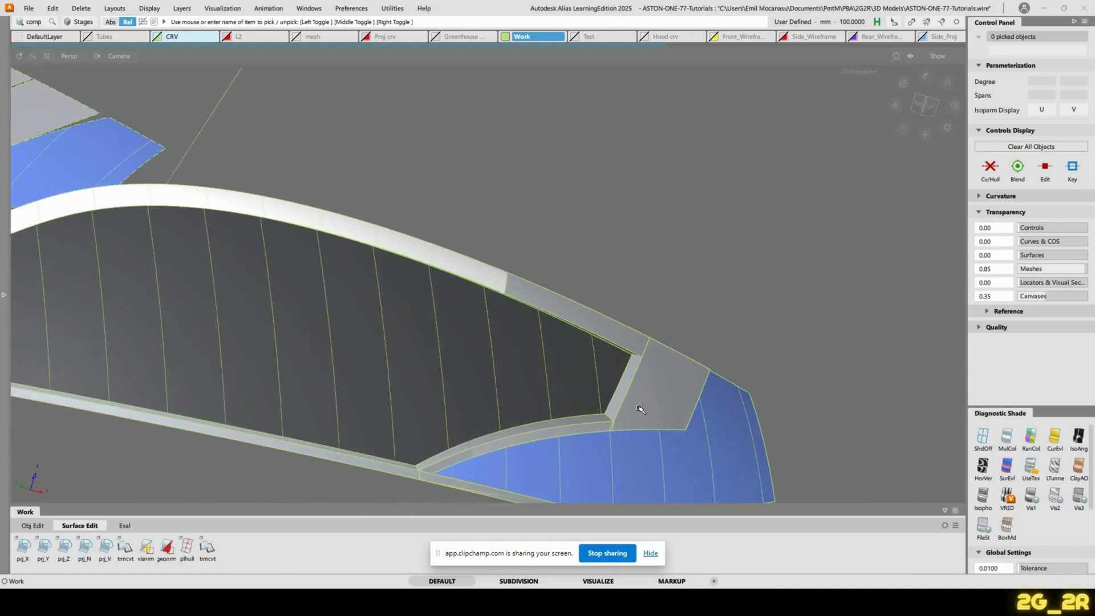
ctrl+shift+drag(635, 364, 634, 388)
drag(333, 192, 661, 388)
alt+shift+right_drag(552, 208, 559, 268)
alt+shift+drag(559, 269, 546, 232)
ctrl+shift+drag(545, 233, 585, 220)
drag(542, 199, 937, 503)
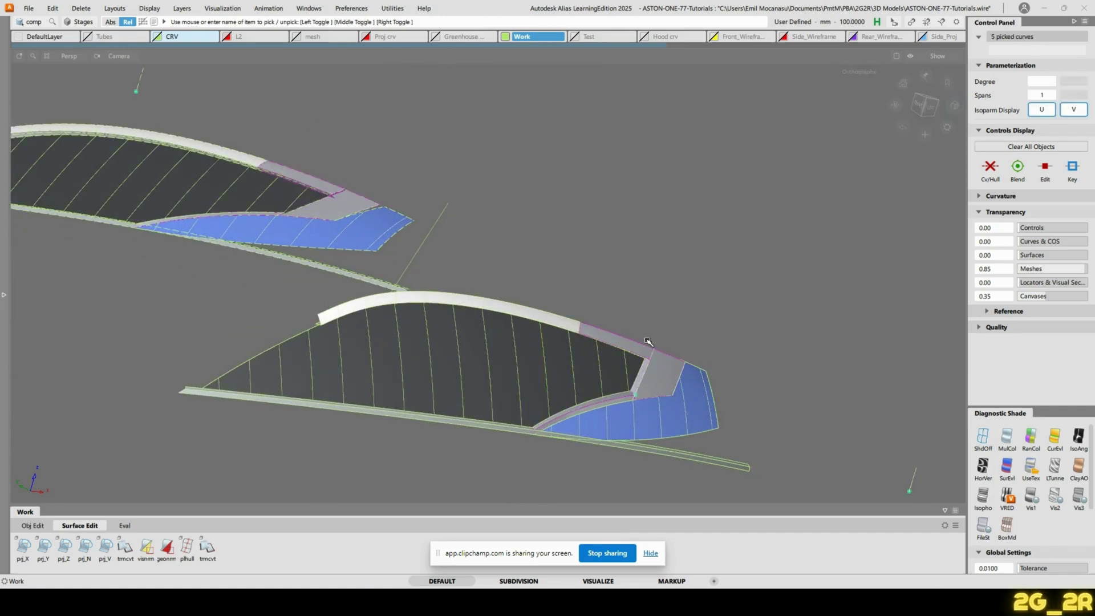
right_click(468, 36)
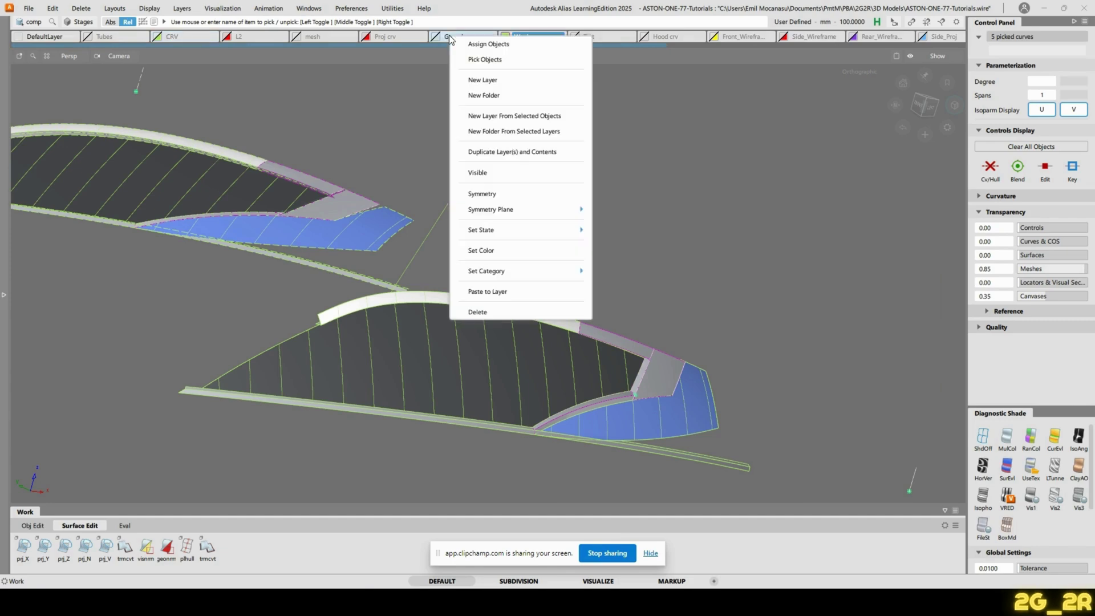
click(474, 46)
Assign the straight line curve#623 above the window to the Proj crv layer
ctrl+shift+drag(520, 261, 563, 249)
click(522, 263)
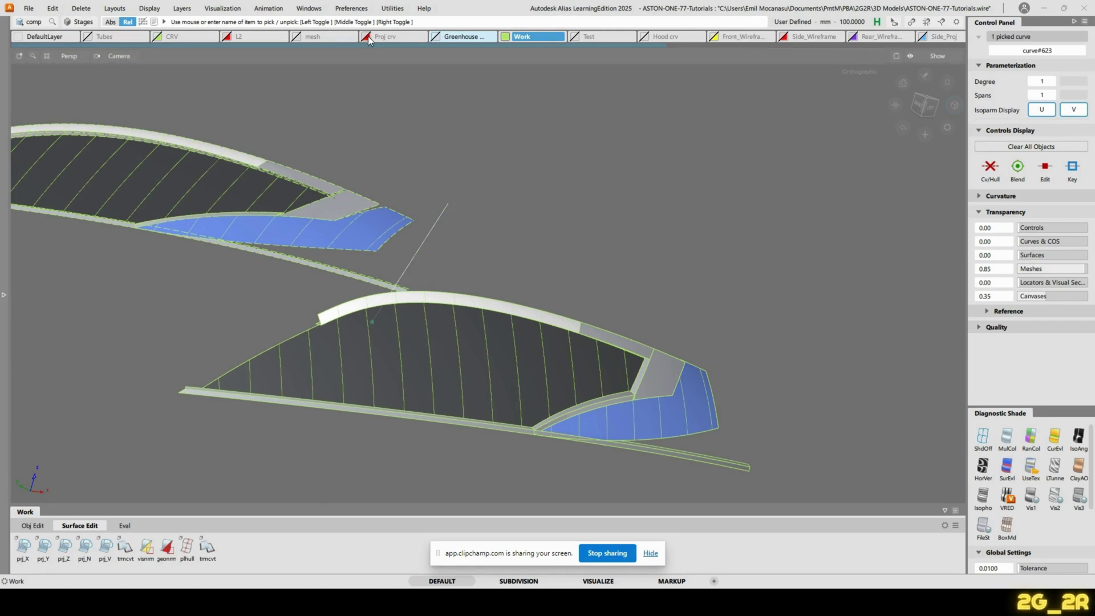
right_click(390, 36)
click(410, 42)
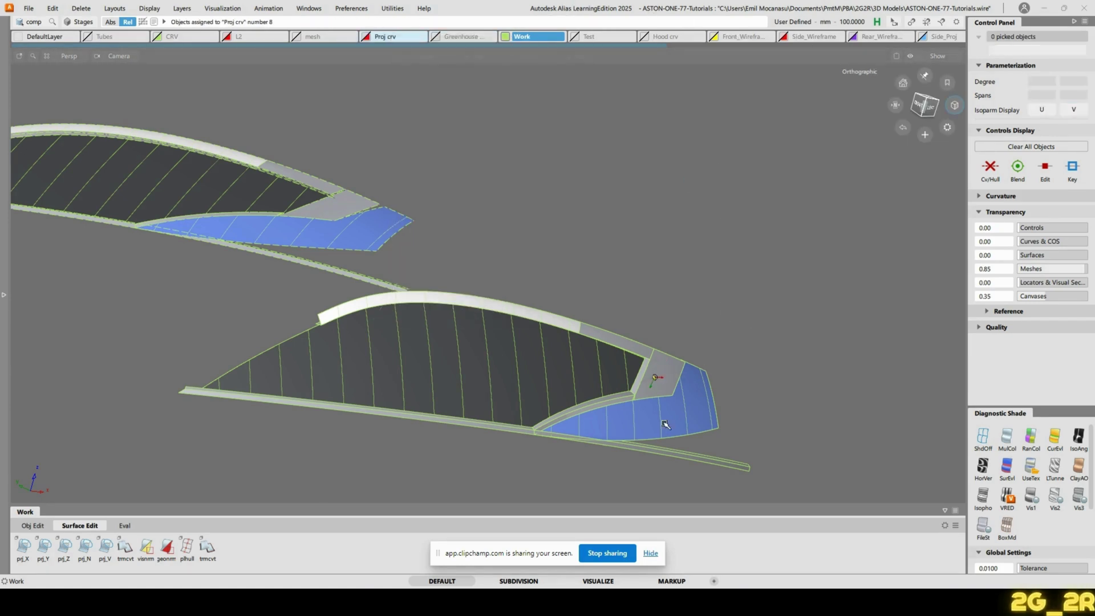
Examine the lower rear corner of the window and check the control vertices of the lower curved strip
alt+shift+right_drag(665, 425, 669, 245)
alt+shift+middle_drag(548, 485, 730, 266)
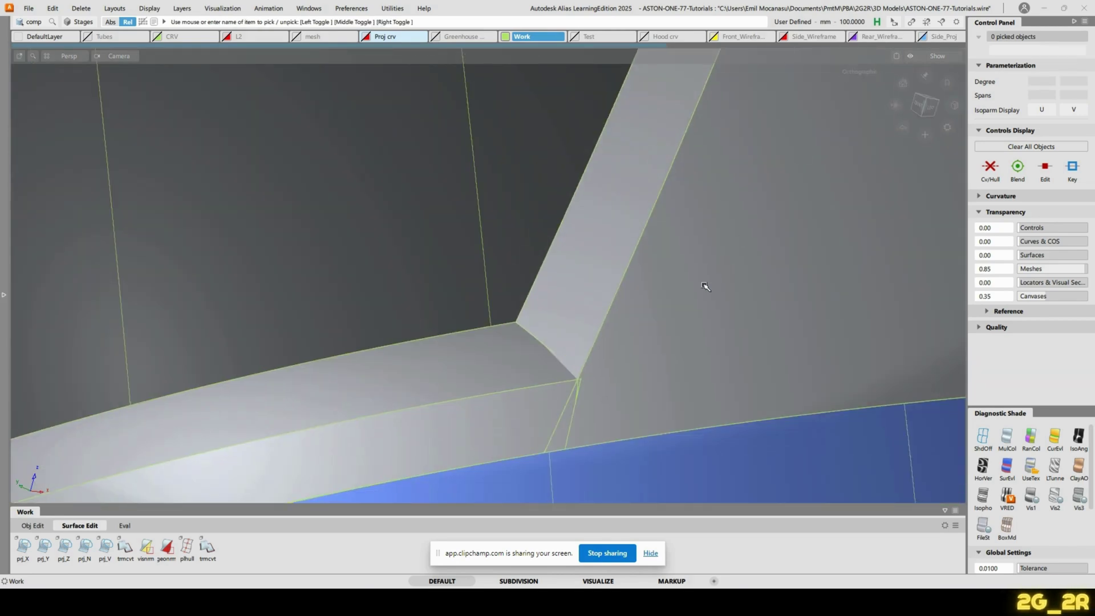
key(ctrl+t)
ctrl+shift+drag(565, 329, 565, 357)
click(672, 344)
alt+shift+drag(672, 344, 467, 263)
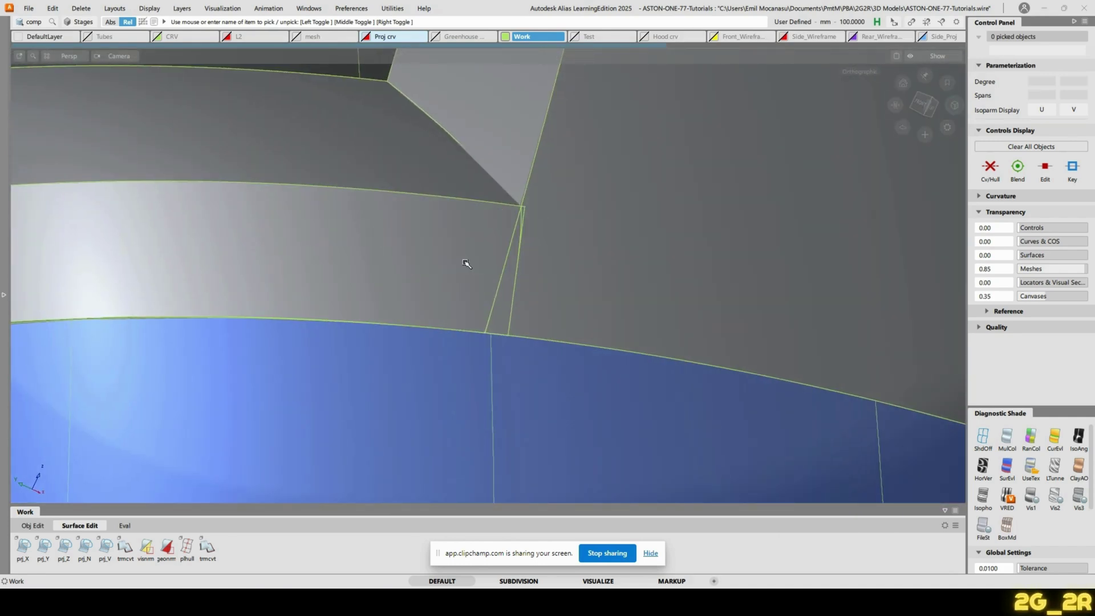
click(466, 264)
ctrl+shift+right_drag(457, 251, 507, 238)
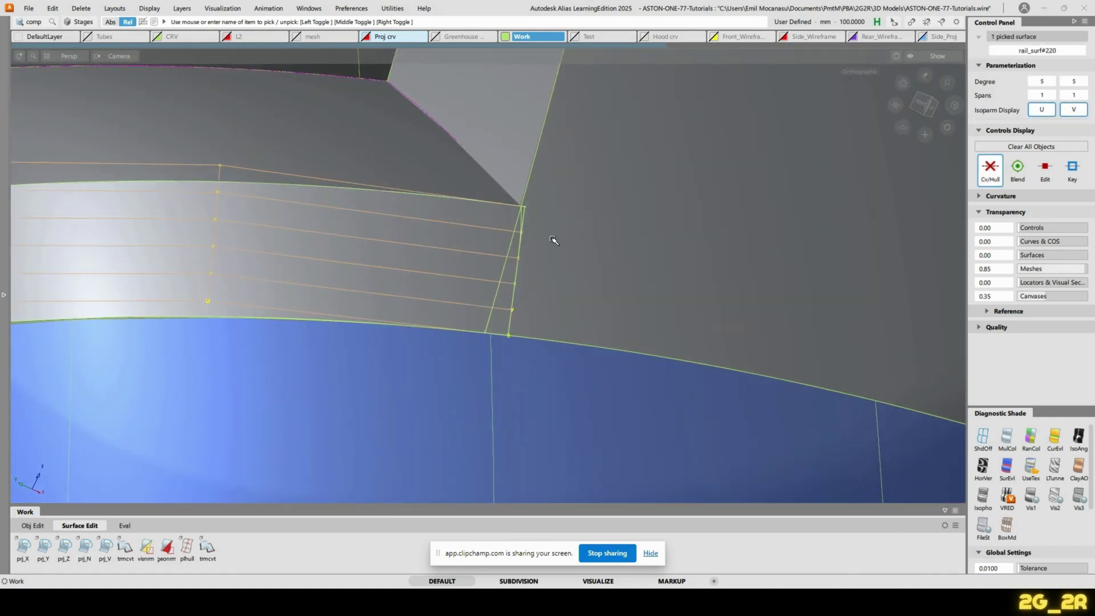
mouse_move(563, 236)
ctrl+shift+mouse_down()
mouse_move(620, 90)
mouse_move(566, 235)
ctrl+shift+mouse_up()
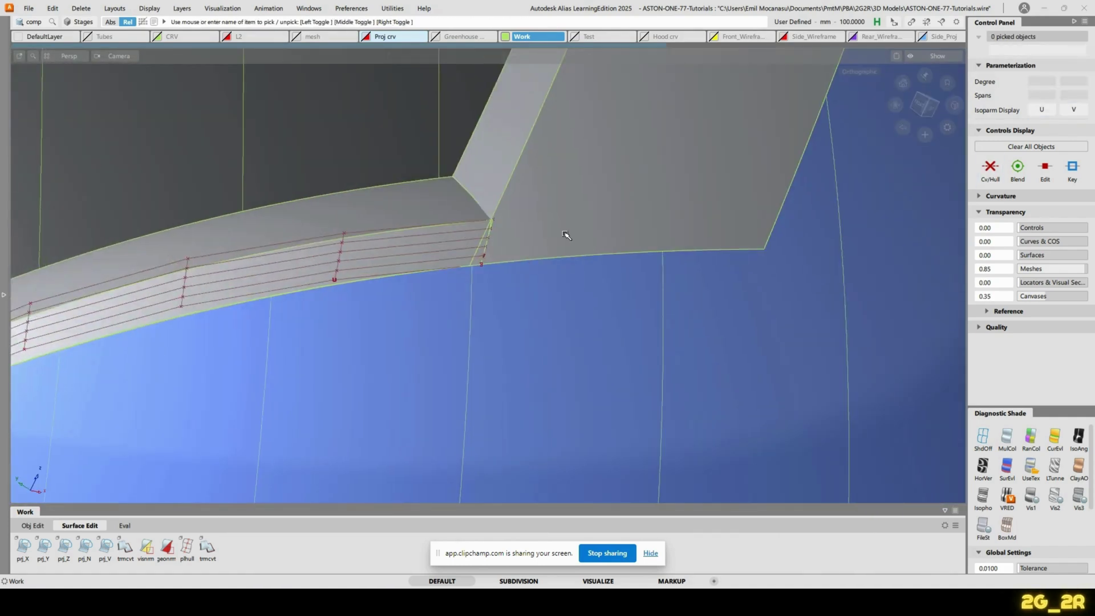
key(ctrl+z)
mouse_move(489, 235)
ctrl+shift+mouse_down()
mouse_move(525, 225)
mouse_move(471, 234)
ctrl+shift+mouse_up()
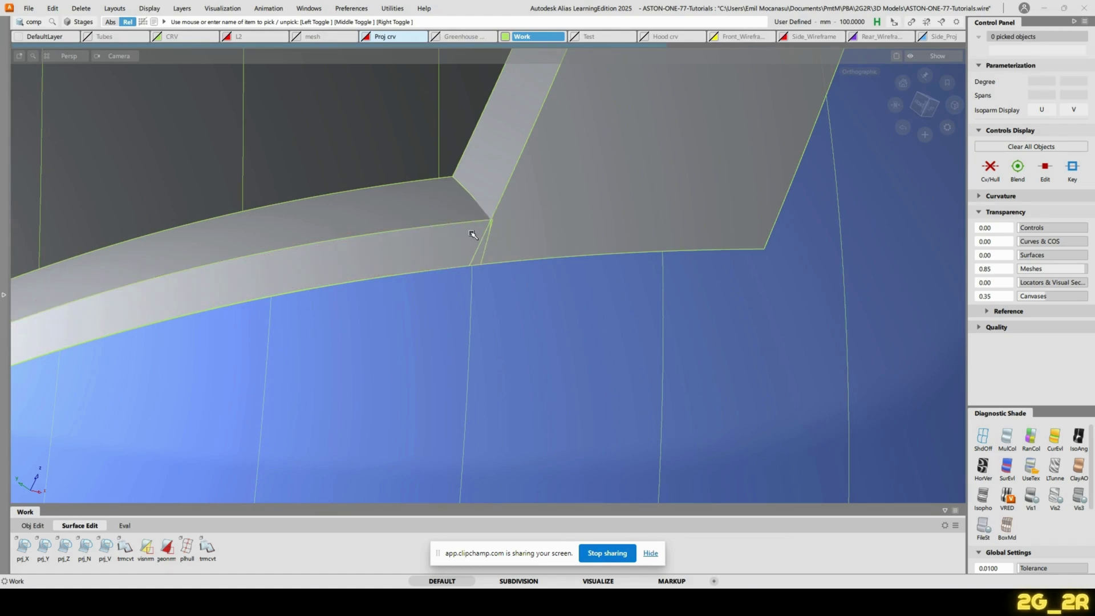
Hide the dark window glass surface and the blue quarter surface behind it
alt+shift+right_drag(556, 137, 454, 237)
alt+shift+drag(455, 237, 593, 251)
ctrl+shift+drag(484, 178, 483, 199)
click(552, 282)
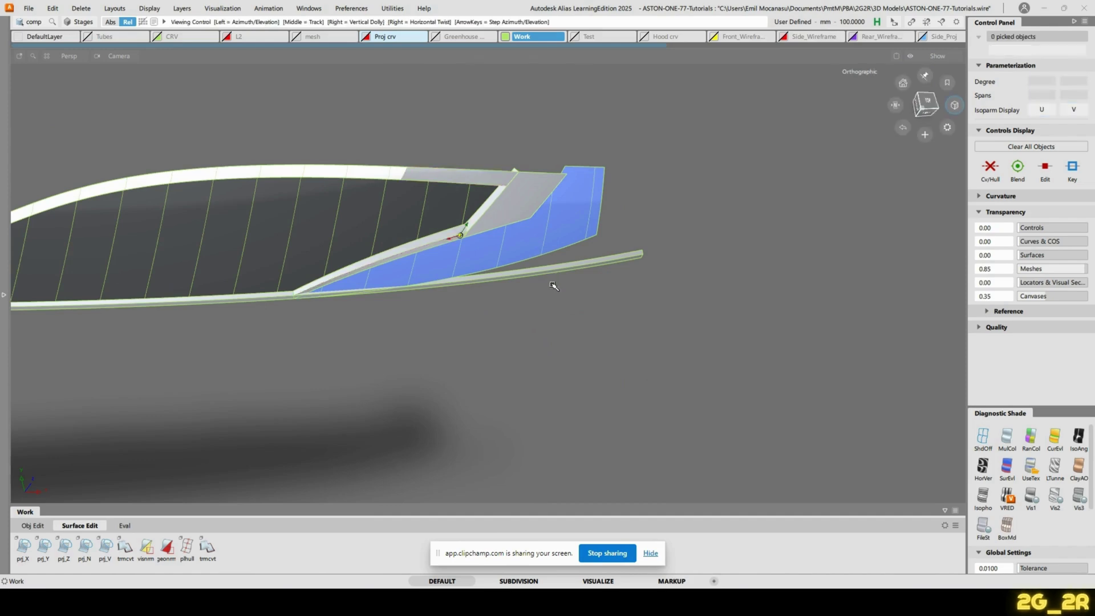
alt+shift+drag(552, 283, 544, 222)
alt+shift+right_drag(527, 197, 569, 175)
alt+shift+middle_drag(490, 163, 538, 222)
ctrl+shift+drag(347, 156, 352, 183)
click(351, 183)
click(555, 367)
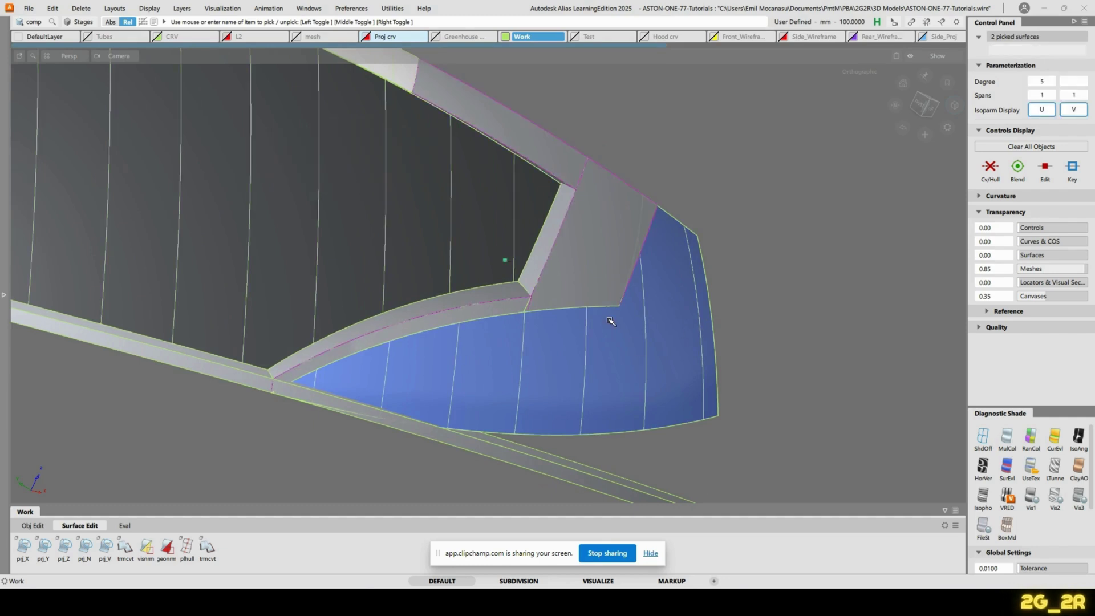
key(Delete)
Assign the material named Shader to all the remaining window trim surfaces
ctrl+shift+drag(451, 220, 450, 242)
alt+shift+right_drag(437, 175, 408, 302)
alt+shift+middle_drag(409, 303, 568, 384)
drag(516, 234, 540, 262)
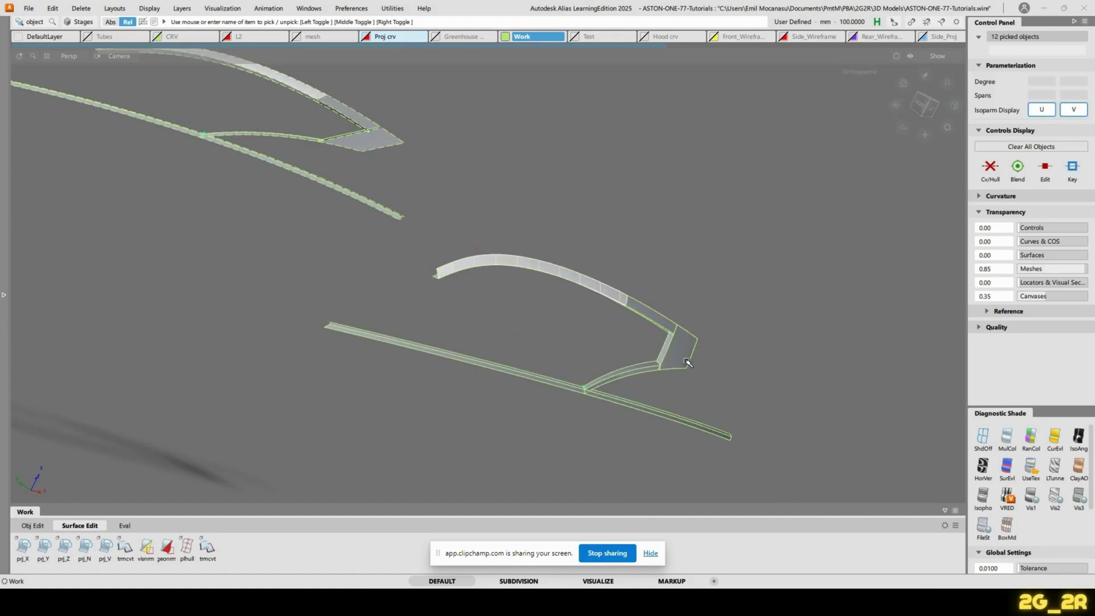
alt+shift+drag(688, 361, 584, 374)
key(ctrl+m)
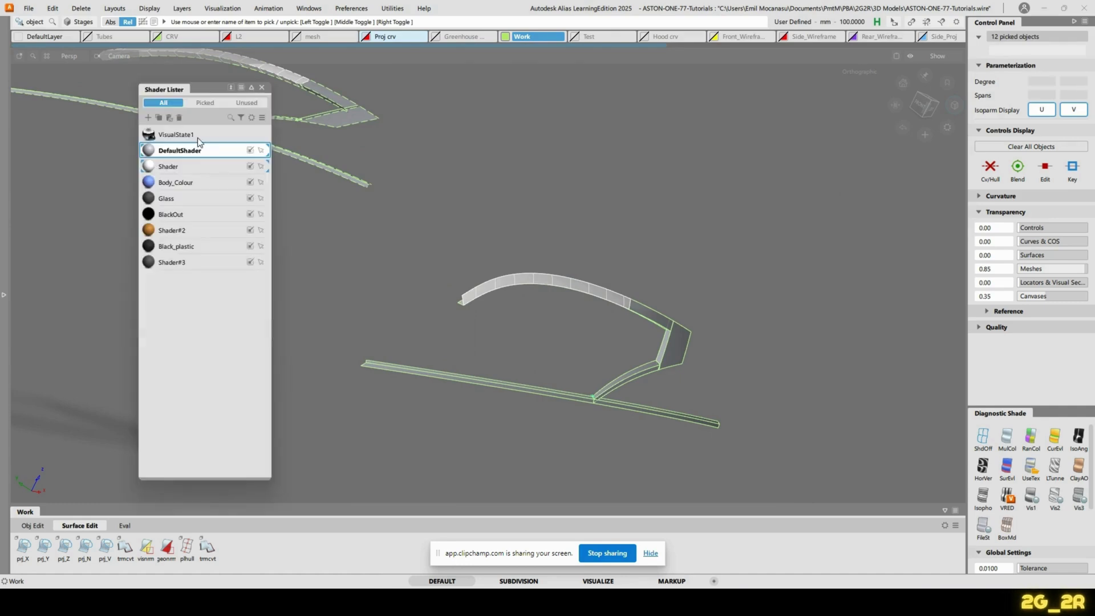
click(160, 168)
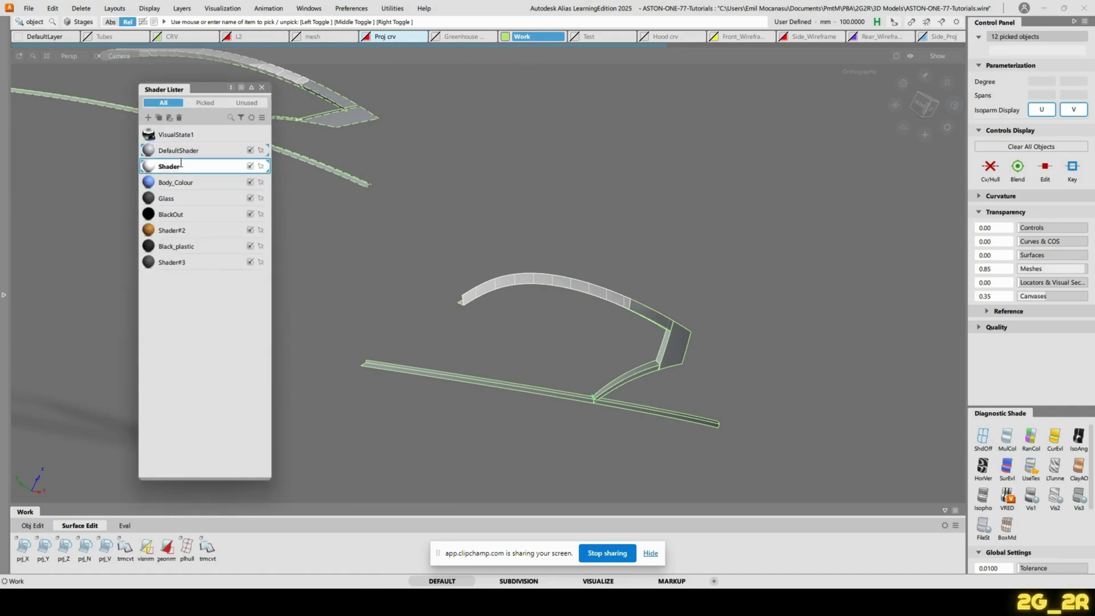
right_click(148, 170)
click(171, 176)
click(731, 209)
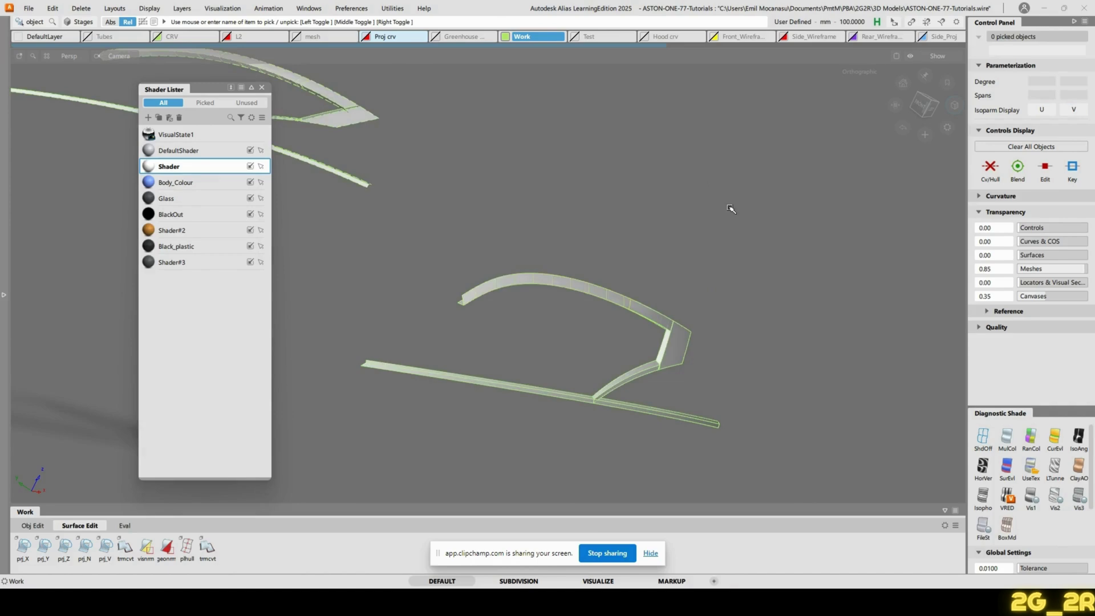
Bring back the hidden surfaces and trim the lower window strip where it meets the curved rear strip
alt+shift+drag(731, 208, 804, 296)
key(ctrl+h)
alt+shift+right_drag(594, 385, 641, 276)
alt+shift+middle_drag(641, 276, 537, 122)
key(t)
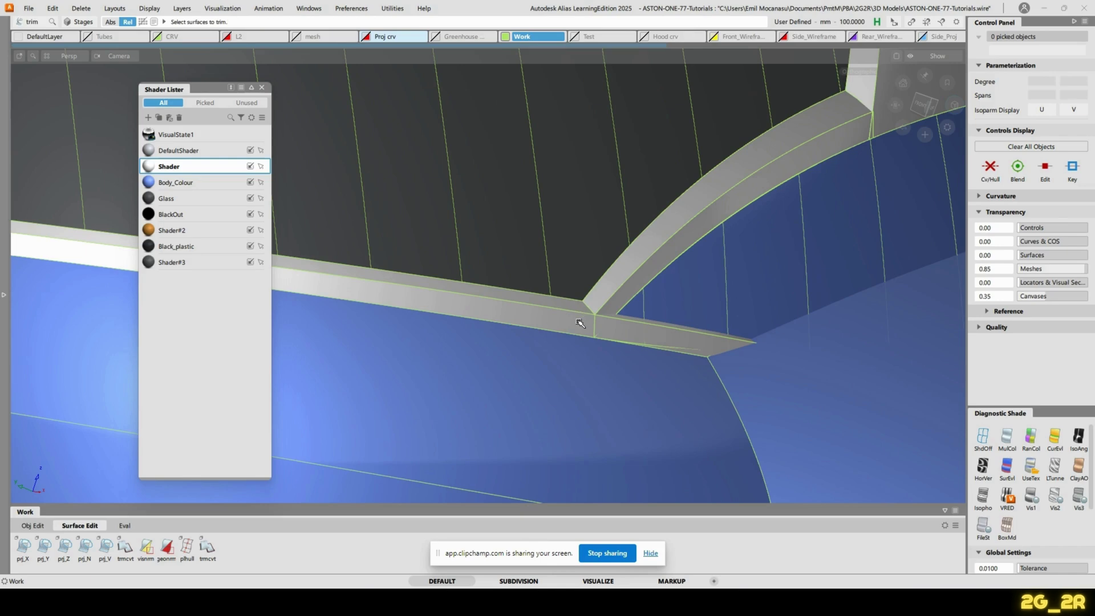
click(580, 323)
click(634, 325)
alt+shift+drag(716, 325, 669, 269)
click(553, 285)
key(space)
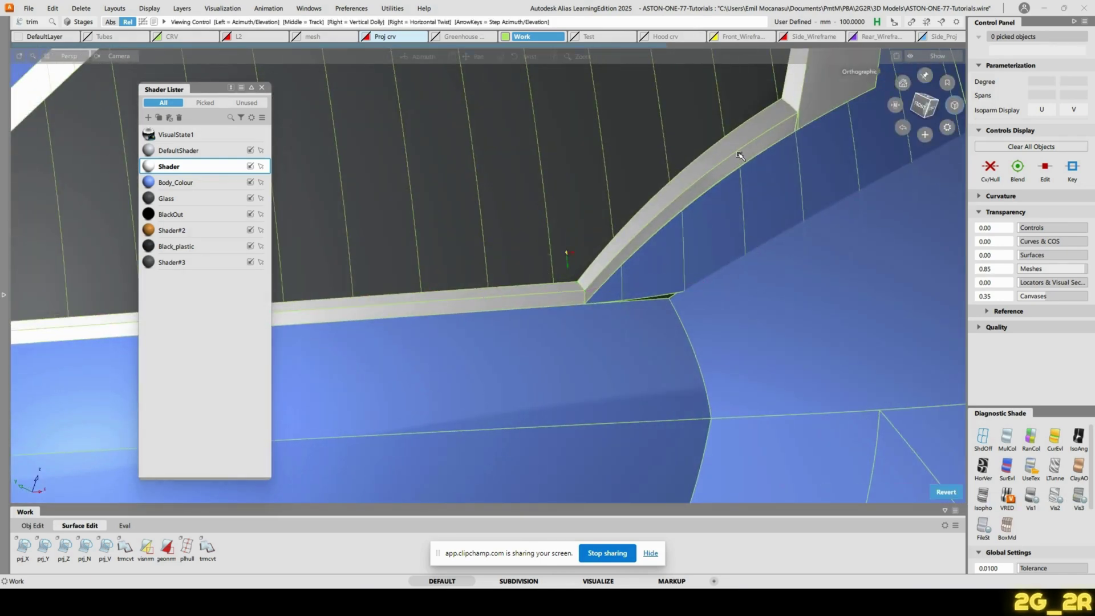
Close the shader list and examine the window trim and rear pillar against the body from several angles
alt+shift+right_drag(739, 155, 564, 194)
alt+shift+drag(564, 194, 565, 254)
click(262, 88)
alt+shift+right_drag(564, 253, 553, 362)
alt+shift+drag(553, 362, 732, 304)
alt+shift+right_drag(732, 303, 747, 225)
alt+shift+right_drag(697, 311, 738, 129)
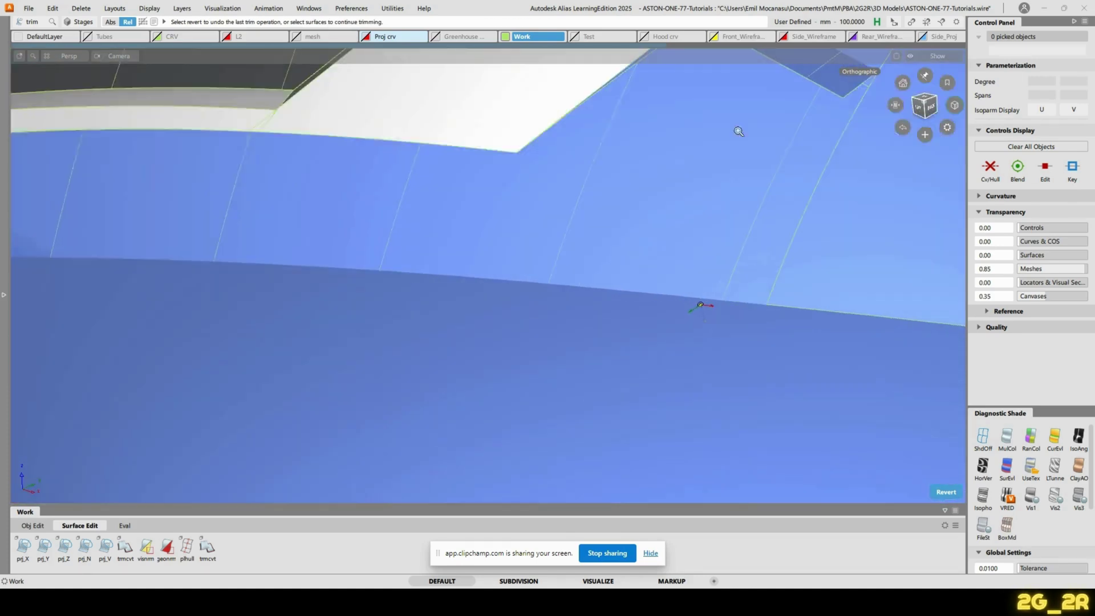
alt+shift+middle_drag(668, 128, 654, 354)
alt+shift+right_drag(645, 251, 599, 327)
alt+shift+drag(599, 327, 393, 364)
alt+shift+right_drag(623, 329, 728, 332)
alt+shift+drag(728, 332, 637, 265)
alt+shift+right_drag(637, 266, 576, 308)
alt+shift+drag(575, 308, 664, 224)
alt+shift+middle_drag(664, 224, 459, 243)
alt+shift+drag(715, 384, 642, 347)
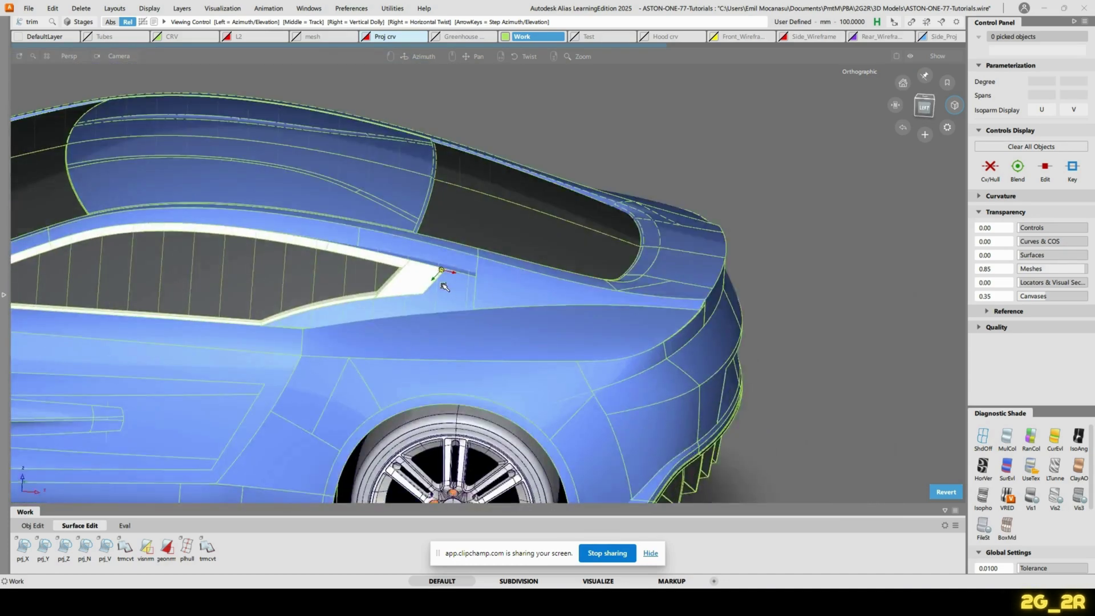
Draw a degree 1 CV curve from the upper rear corner of the pillar piece, about 18 mm along X
alt+shift+drag(443, 286, 215, 351)
alt+shift+right_drag(436, 264, 461, 180)
alt+shift+middle_drag(461, 180, 467, 288)
alt+shift+right_drag(461, 290, 496, 198)
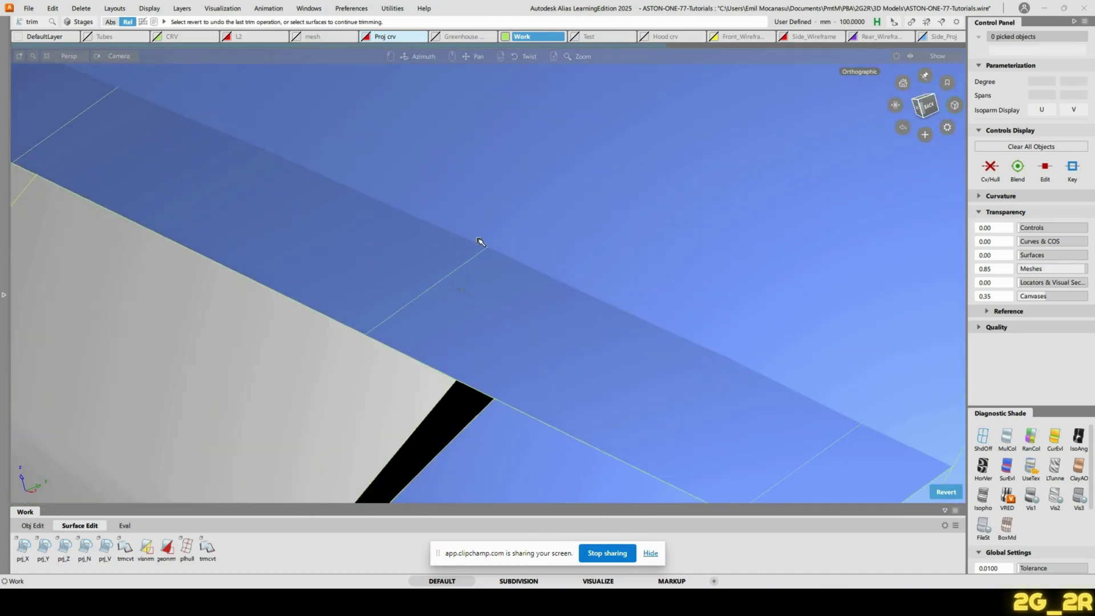
key(c)
click(450, 391)
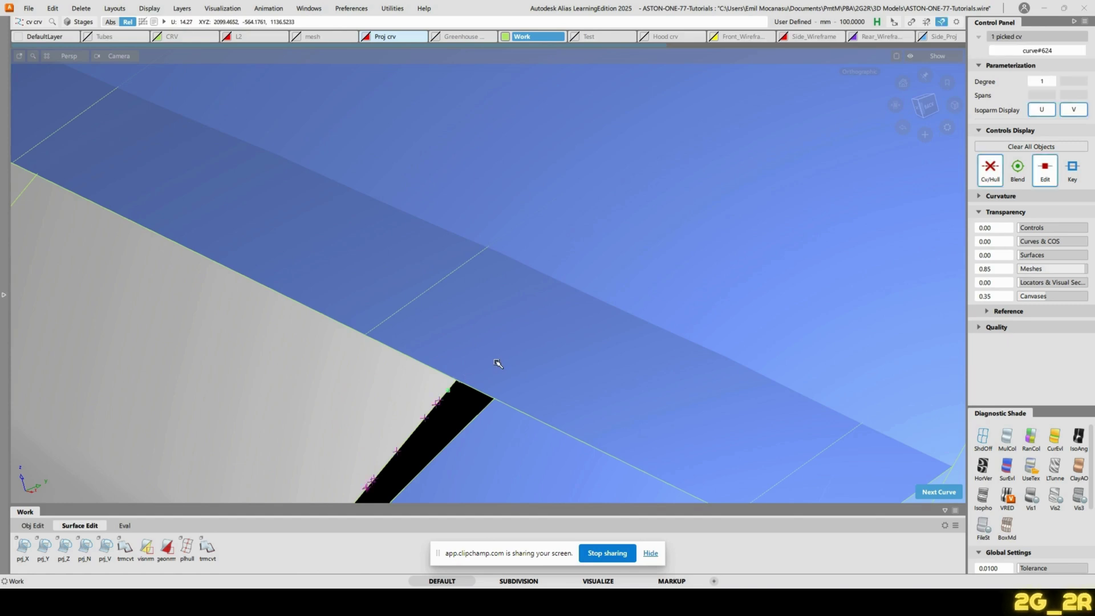
key(ctrl+z)
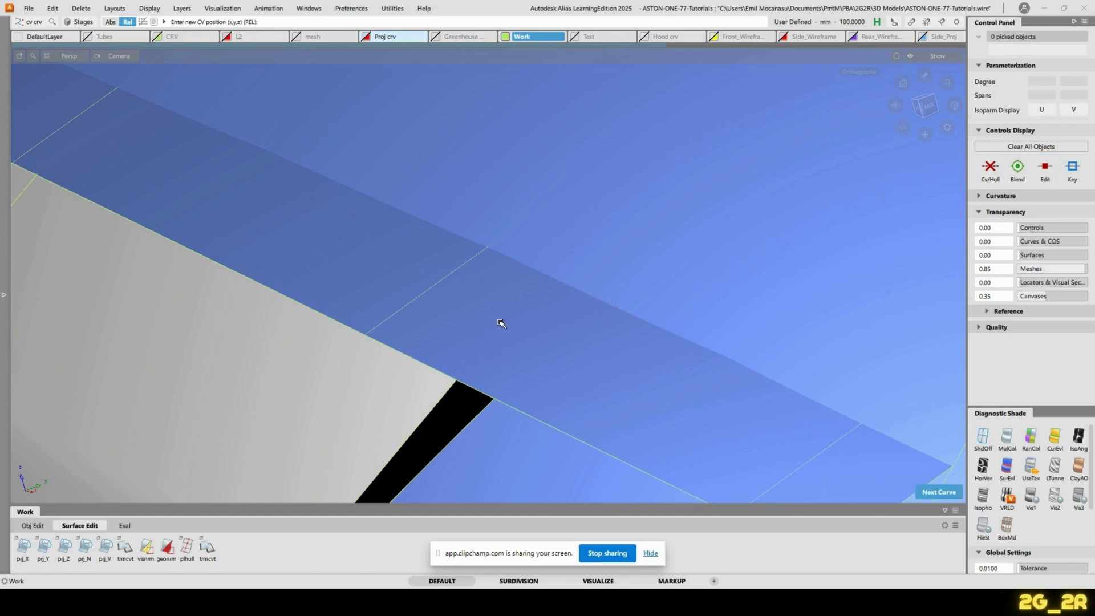
click(467, 384)
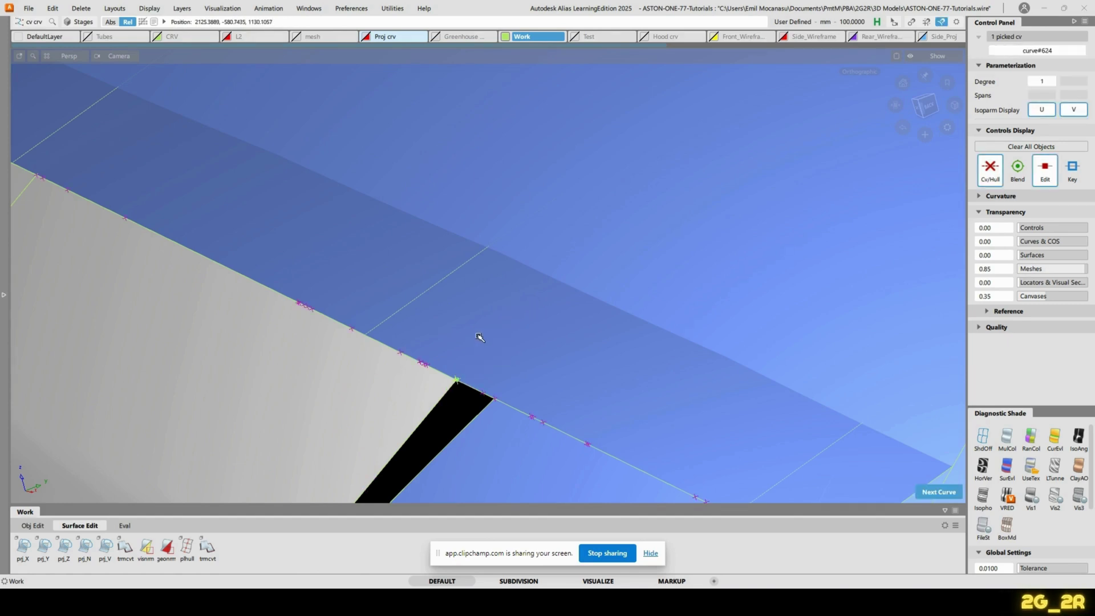
alt+shift+drag(551, 289, 647, 365)
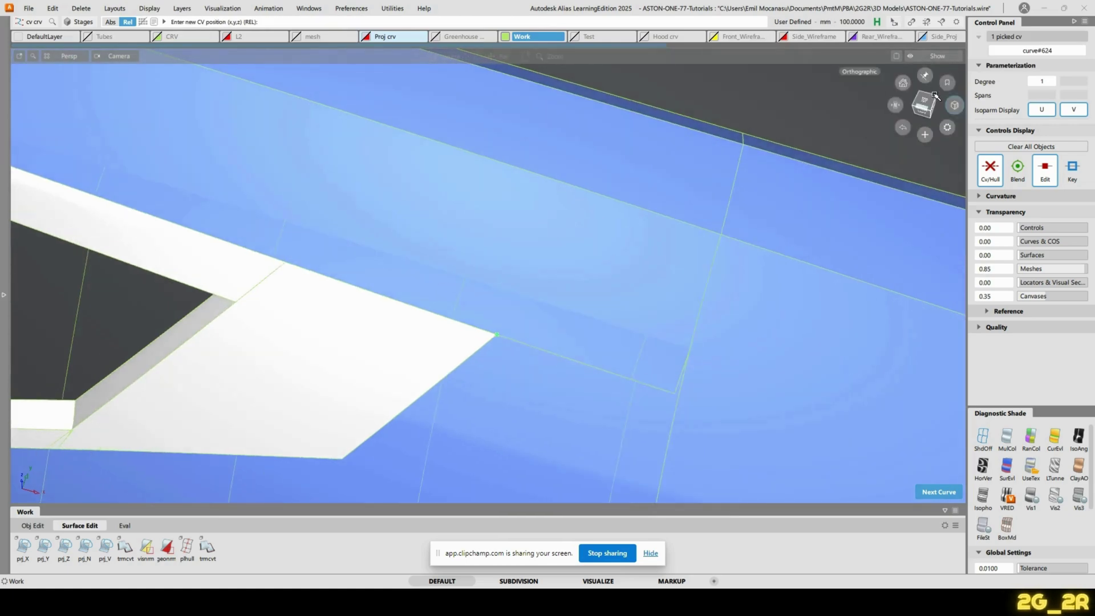
click(955, 105)
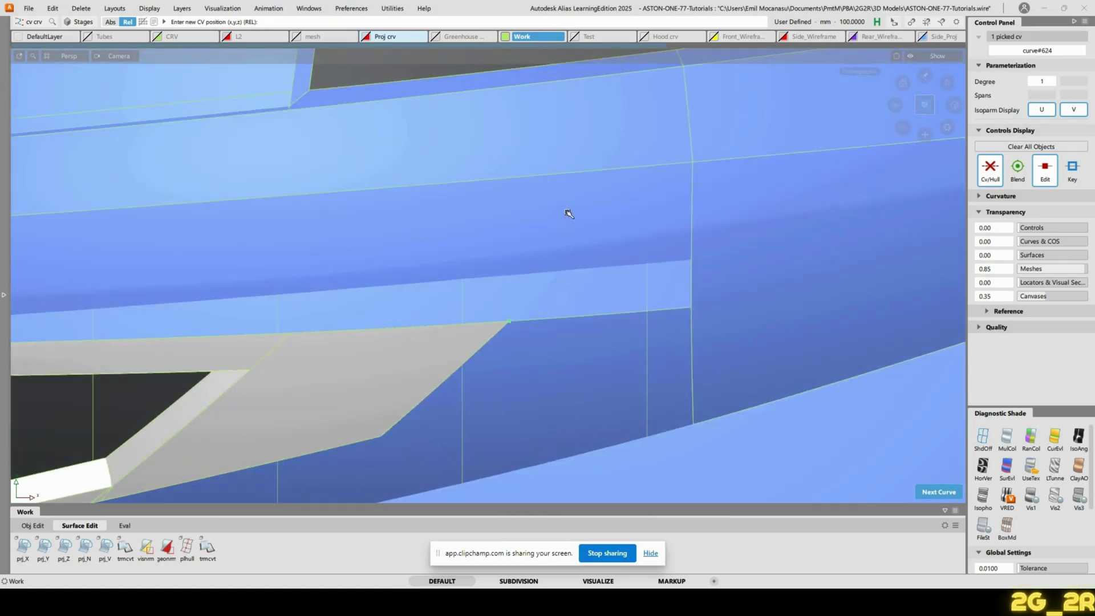
mouse_move(545, 183)
middle_down()
mouse_move(603, 179)
mouse_move(530, 185)
middle_up()
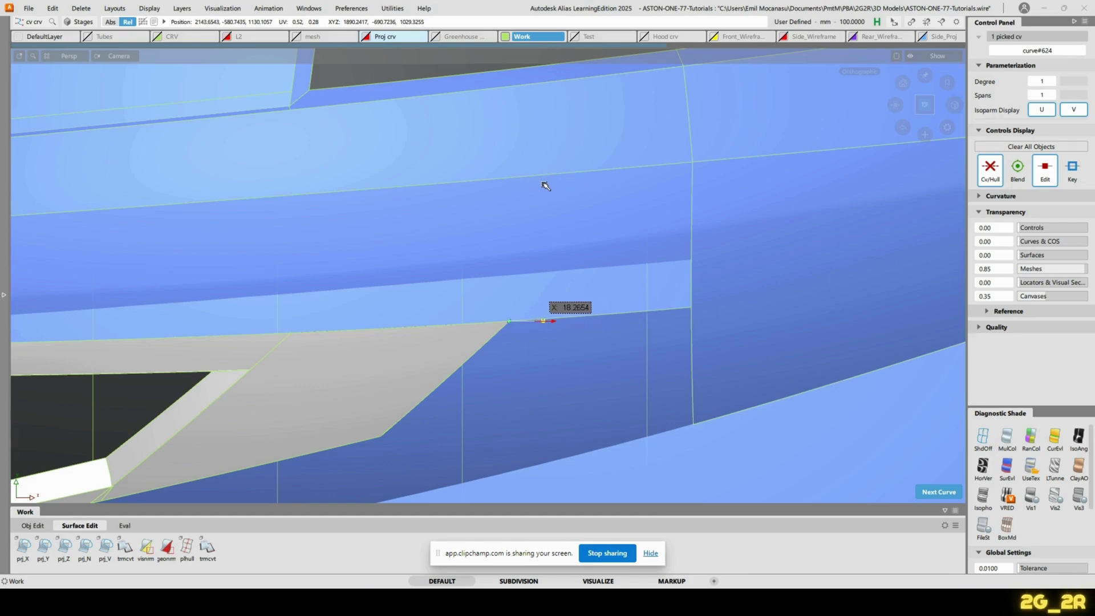
Stretch the free end of the new line across the blue flange above the pillar piece
key(s)
click(545, 321)
right_drag(593, 408, 588, 314)
click(588, 255)
alt+shift+drag(575, 344, 542, 170)
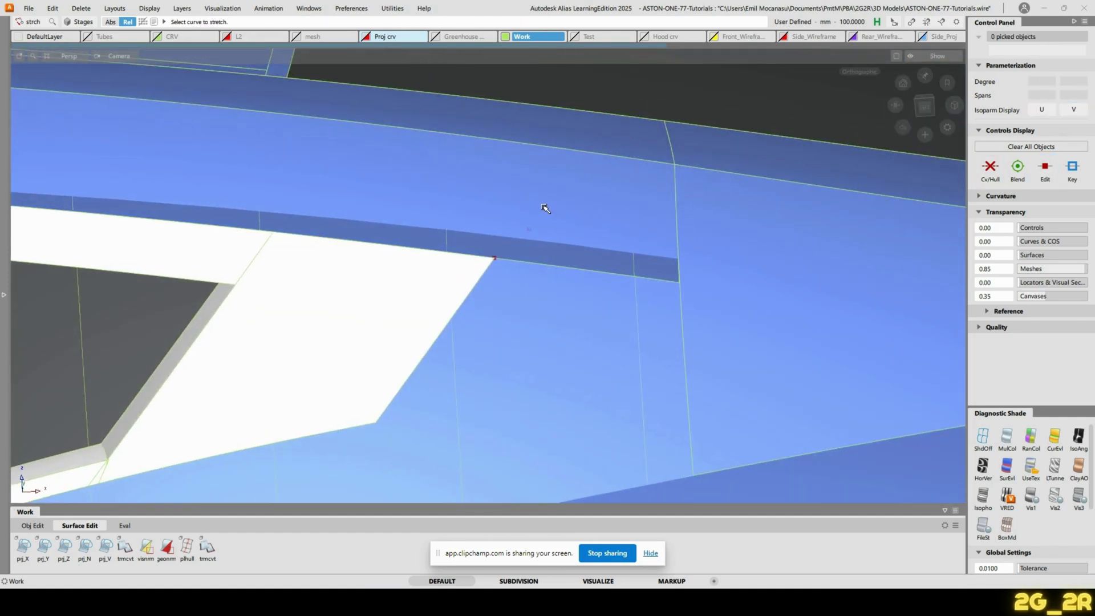
Project the line onto the blue flange surface above the pillar piece and isolate that flange
key(z)
click(536, 257)
mouse_move(514, 216)
mouse_down()
mouse_move(558, 250)
mouse_move(576, 197)
mouse_move(595, 205)
mouse_up()
mouse_move(537, 238)
ctrl+shift+mouse_down()
mouse_move(589, 228)
mouse_move(549, 257)
mouse_move(571, 230)
mouse_move(587, 238)
mouse_move(559, 239)
mouse_move(595, 142)
ctrl+shift+mouse_up()
click(558, 260)
click(581, 251)
key(i)
key(s)
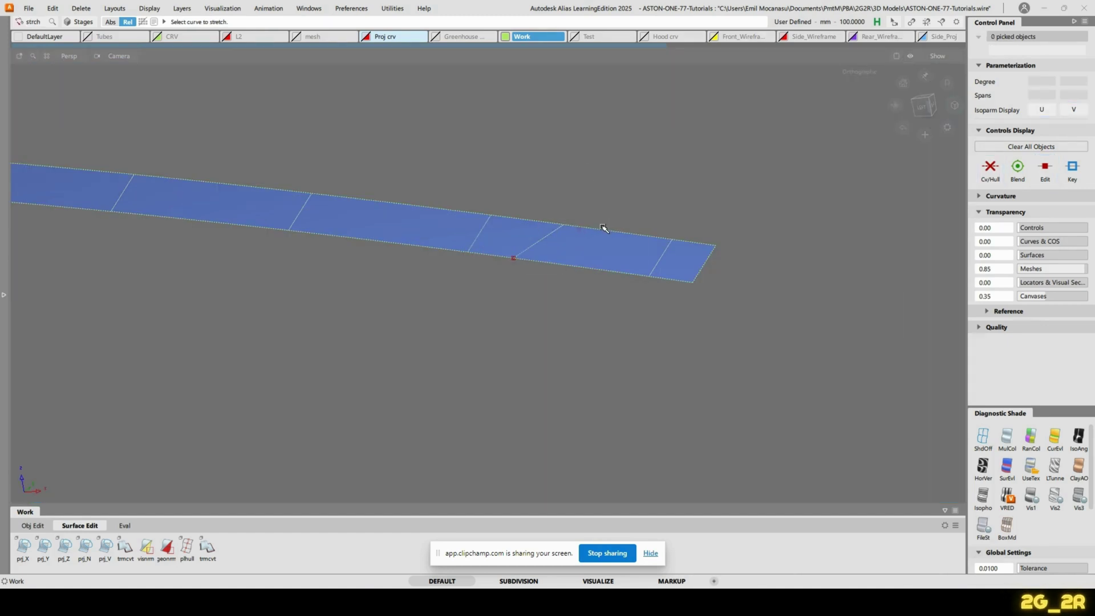
Stretch the far end of curve#624 to the opposite edge of the isolated flange
ctrl+shift+drag(604, 240, 647, 227)
drag(519, 187, 647, 274)
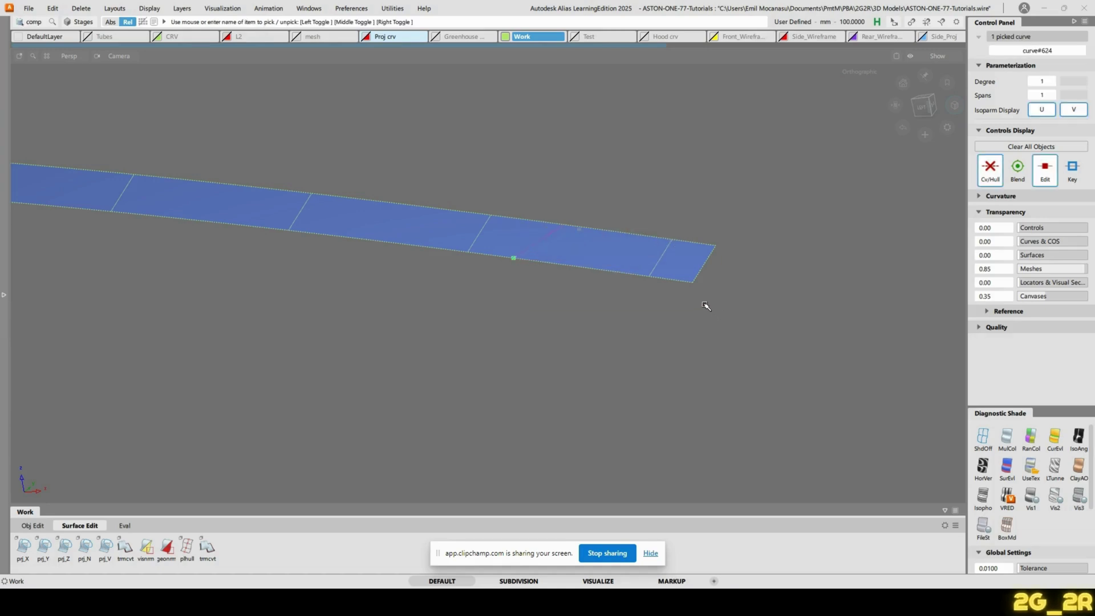
key(s)
click(568, 230)
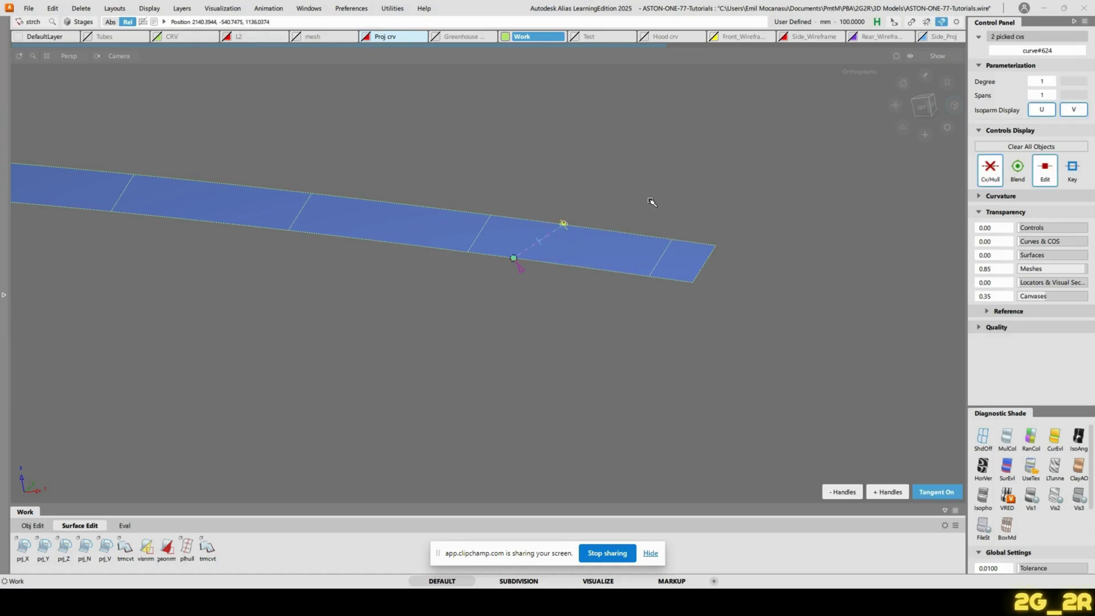
Trim the flange at the slanted curve, keeping the portion along the window band, and restore the other surfaces
ctrl+shift+drag(585, 198, 554, 238)
key(t)
click(511, 238)
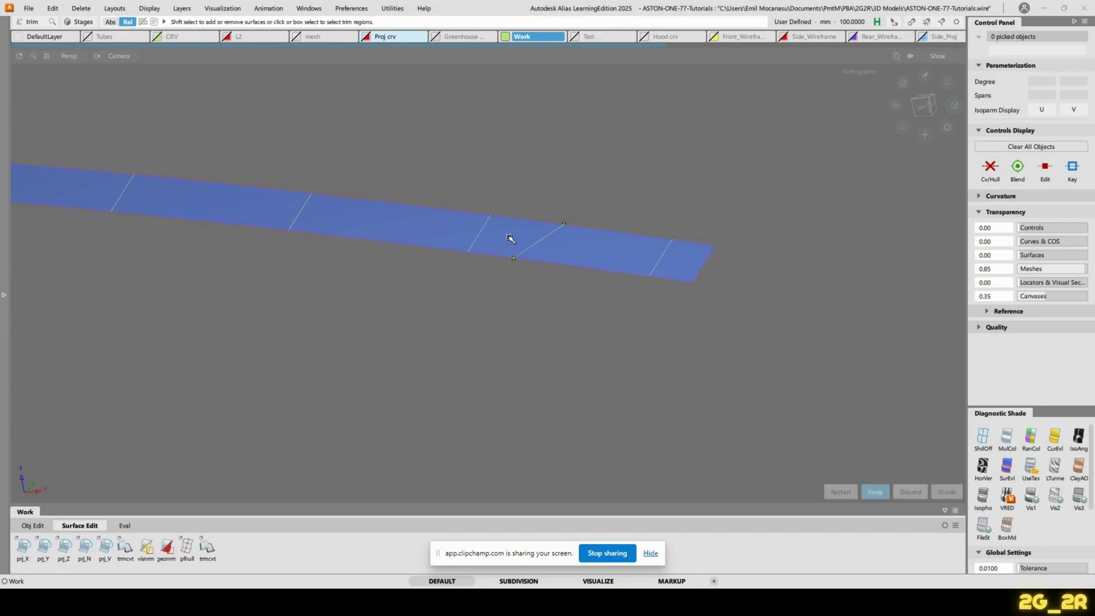
key(space)
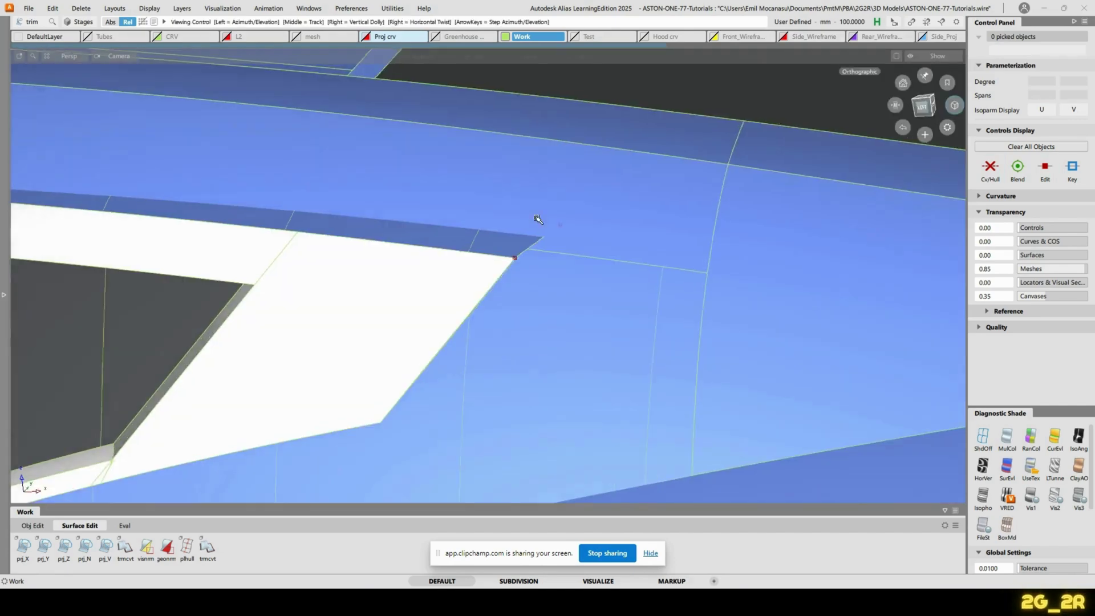
Show the Greenhouse CRV layer and display the control points of fit_curve#34 along the pillar's rear edge
alt+shift+drag(433, 92, 339, 76)
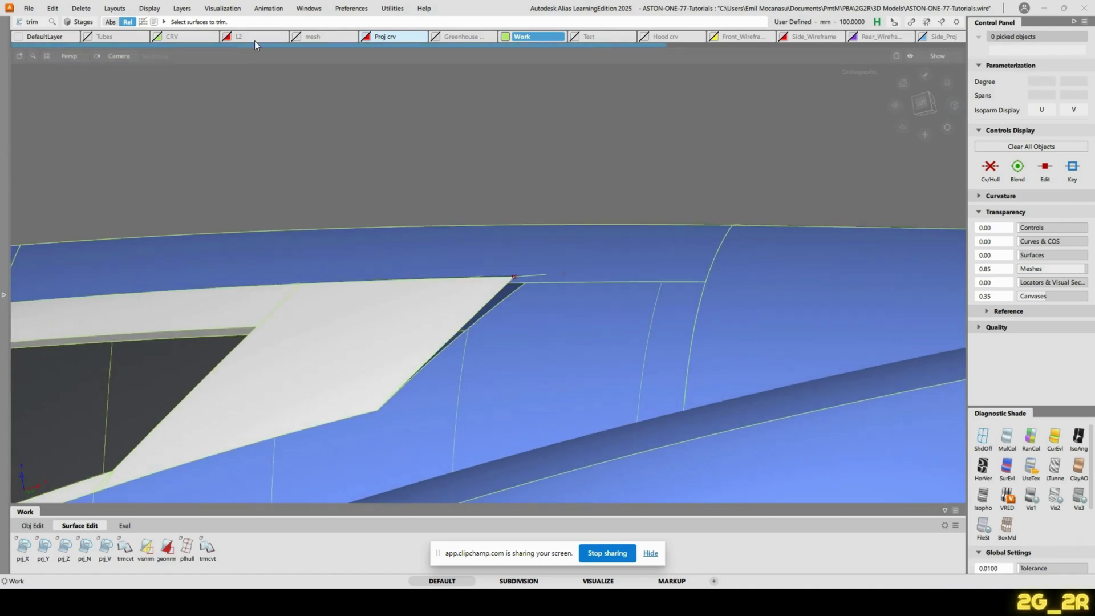
click(435, 39)
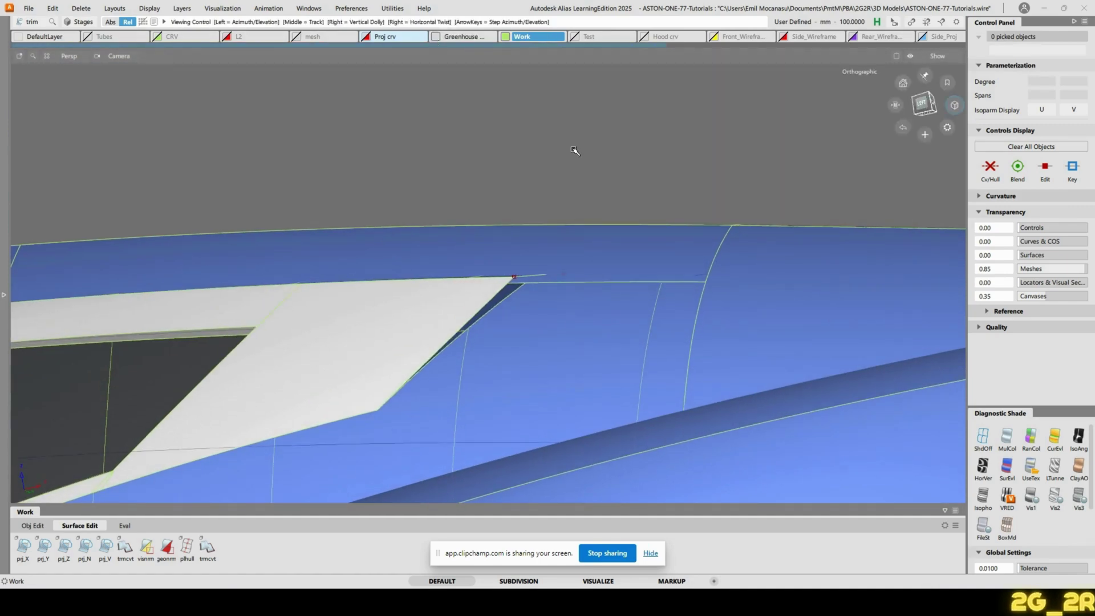
alt+shift+drag(574, 152, 590, 285)
alt+shift+right_drag(589, 285, 609, 166)
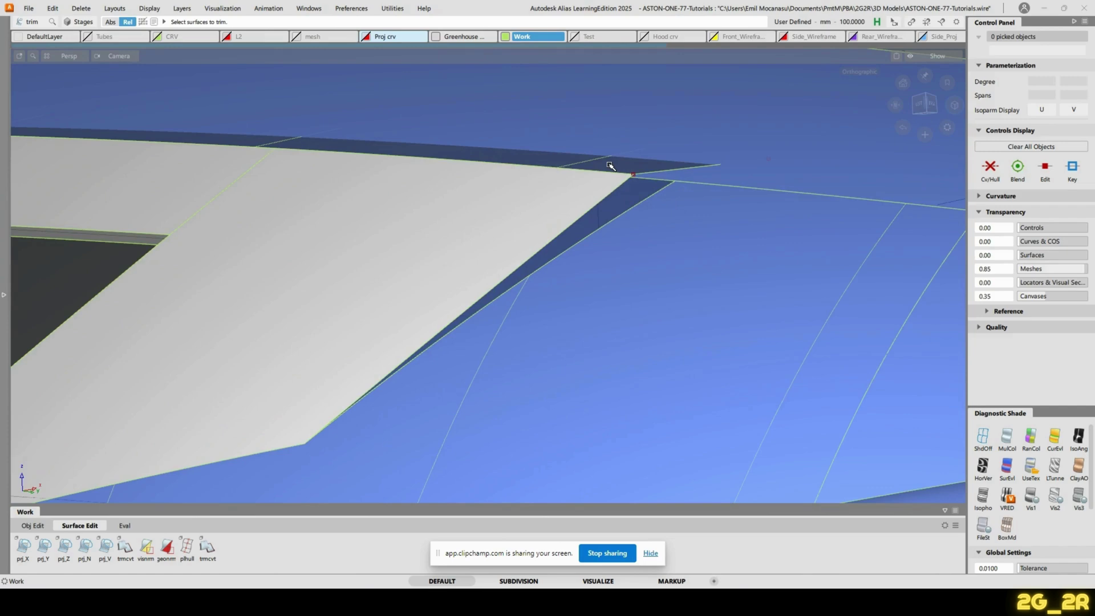
ctrl+shift+drag(608, 166, 621, 191)
click(619, 191)
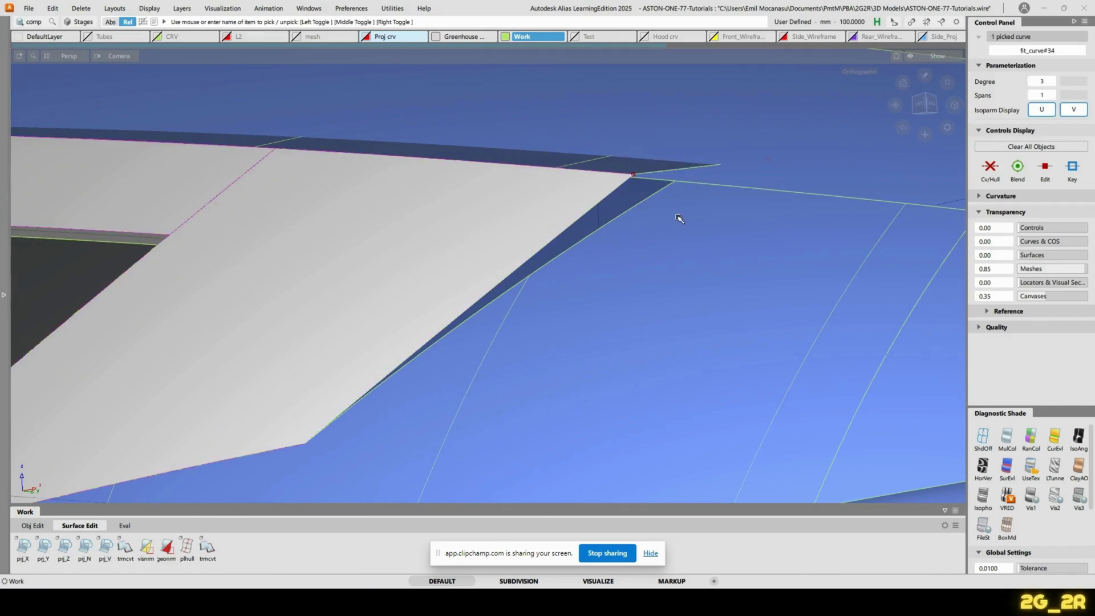
ctrl+shift+right_drag(682, 213, 732, 200)
click(677, 115)
Create a rail surface closing the gap behind the pillar piece, using curve#624 as generation curve and fit_curve#34 as primary rail
ctrl+shift+middle_drag(691, 161, 740, 162)
click(677, 173)
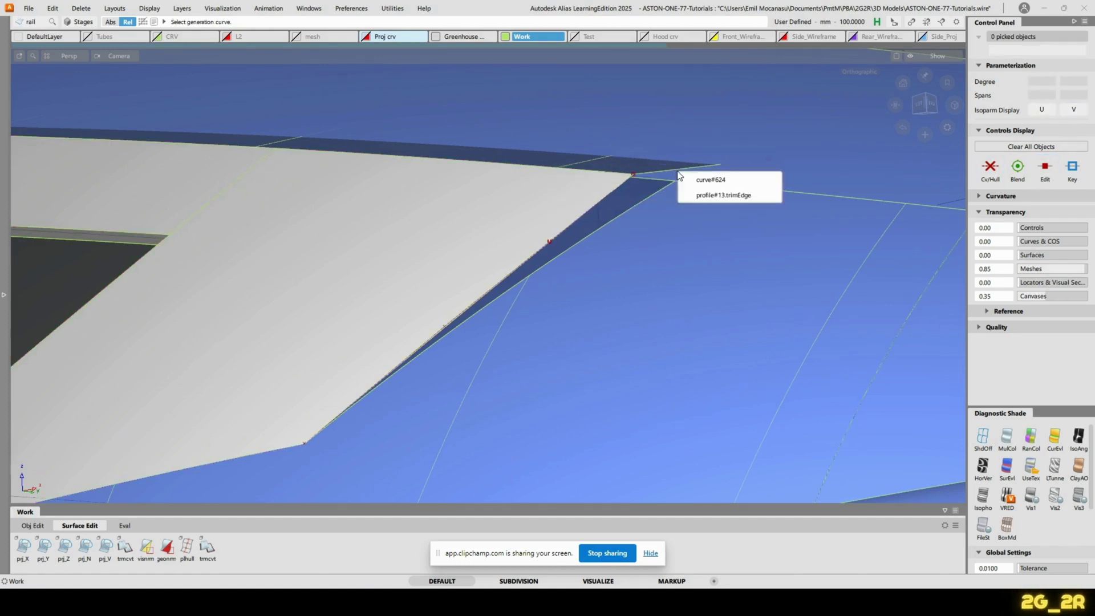
click(730, 179)
click(606, 195)
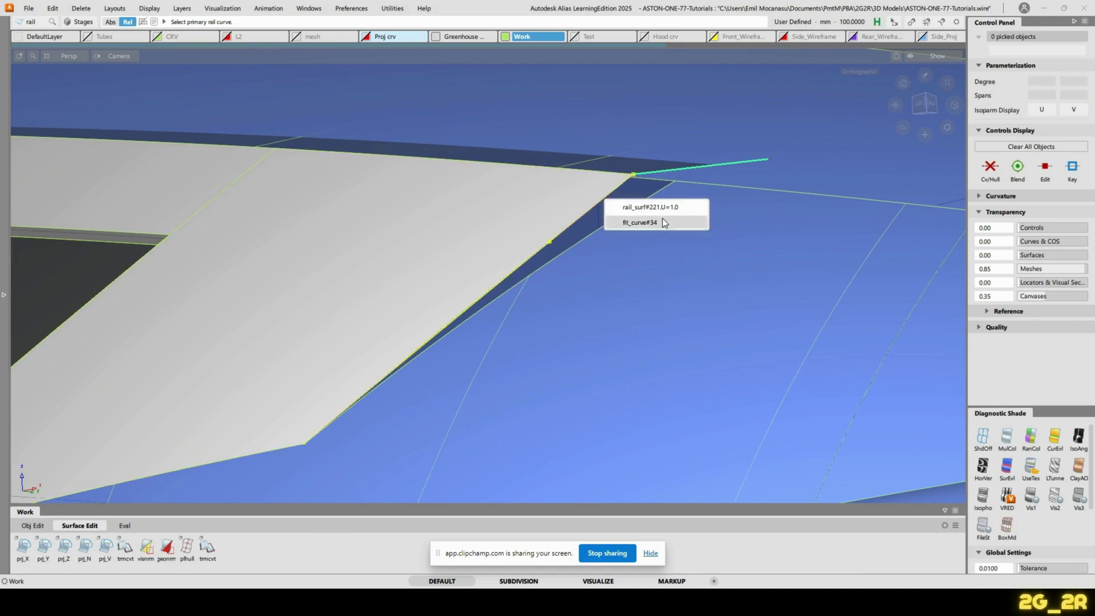
click(618, 224)
mouse_move(618, 224)
alt+shift+mouse_down()
mouse_move(669, 193)
mouse_move(799, 161)
mouse_move(515, 154)
mouse_move(614, 207)
mouse_move(707, 134)
mouse_move(457, 166)
mouse_move(503, 163)
mouse_move(609, 190)
mouse_move(603, 218)
alt+shift+mouse_up()
click(605, 220)
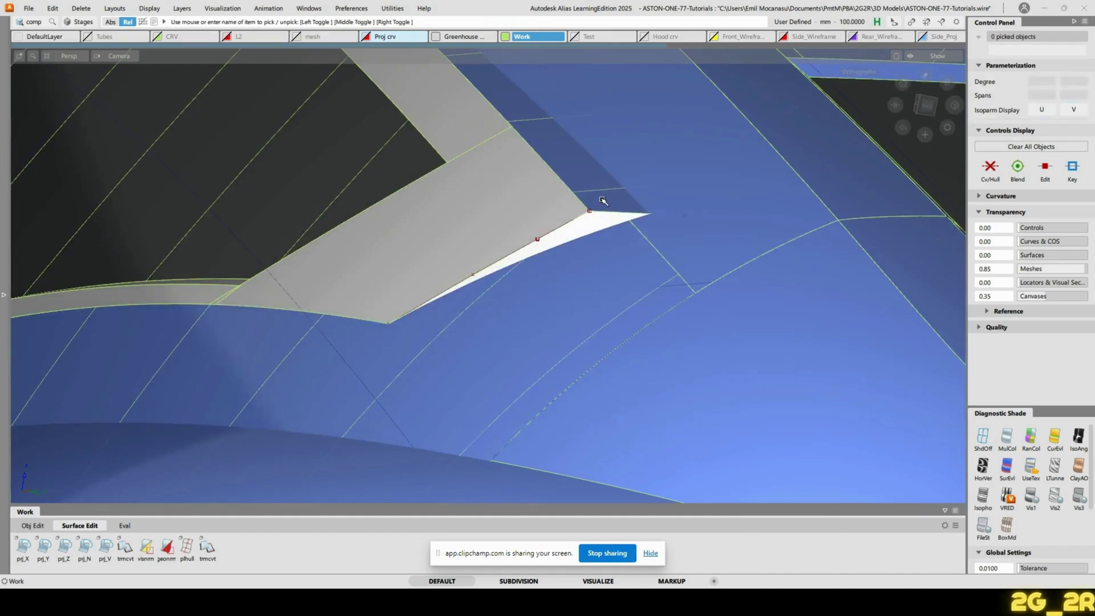
Assign the Body_Colour shader to the flange surface profile#13 above the pillar piece
click(602, 200)
key(ctrl+l)
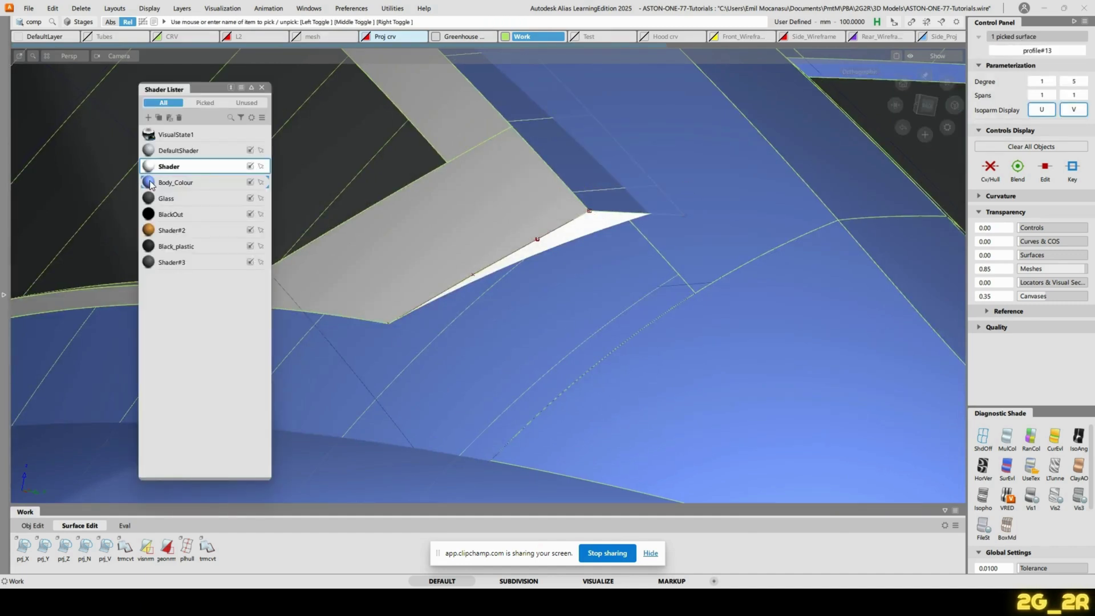
right_click(151, 185)
click(192, 188)
Move the construction curves of the new rail surface, including curve#624, to the Greenhouse CRV layer
ctrl+shift+click(565, 197)
alt+shift+right_drag(564, 198, 633, 193)
alt+shift+middle_drag(633, 193, 667, 216)
ctrl+shift+drag(664, 218, 676, 150)
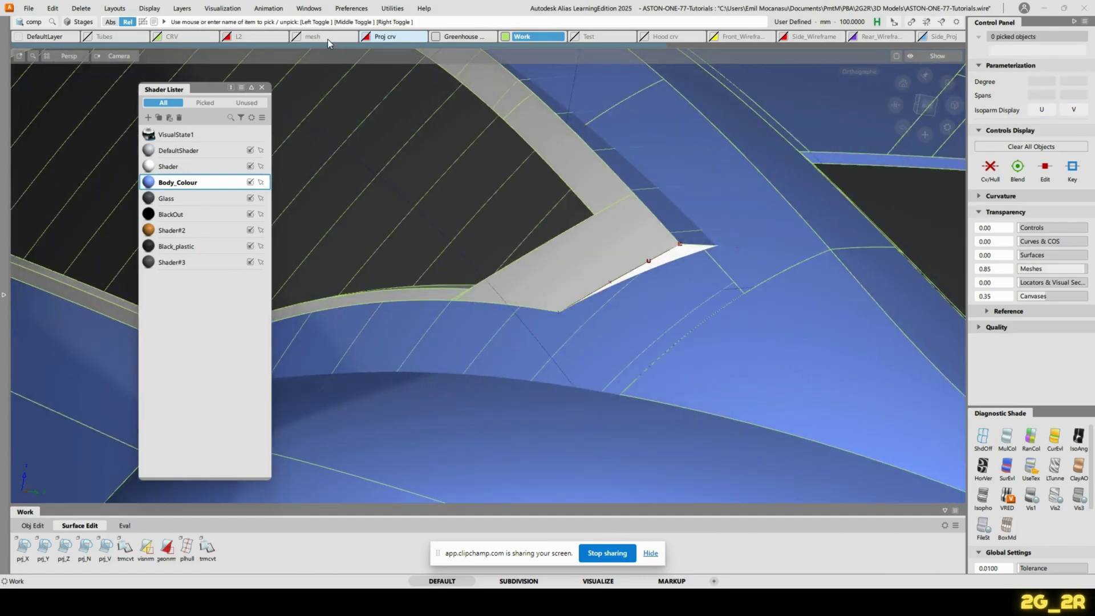
click(662, 234)
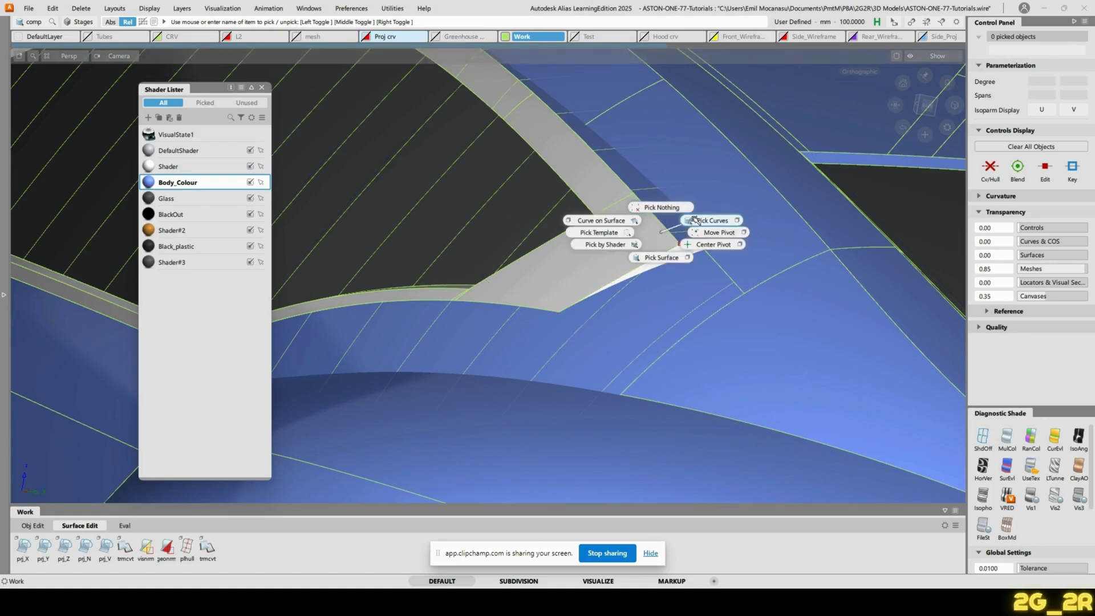
click(709, 223)
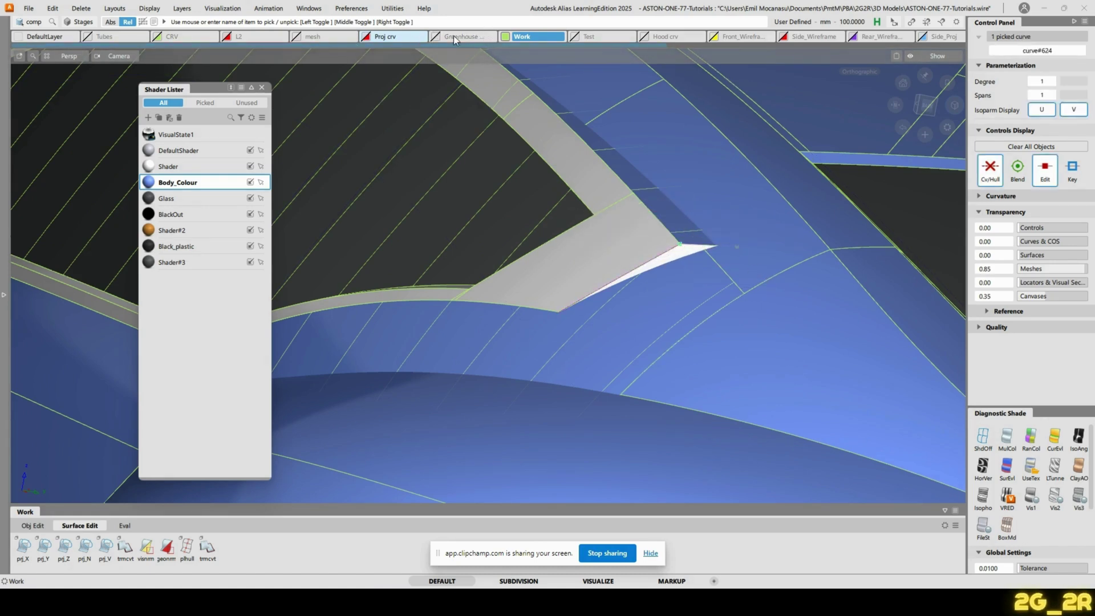
drag(453, 36, 473, 45)
ctrl+shift+click(666, 240)
ctrl+shift+drag(666, 240, 552, 190)
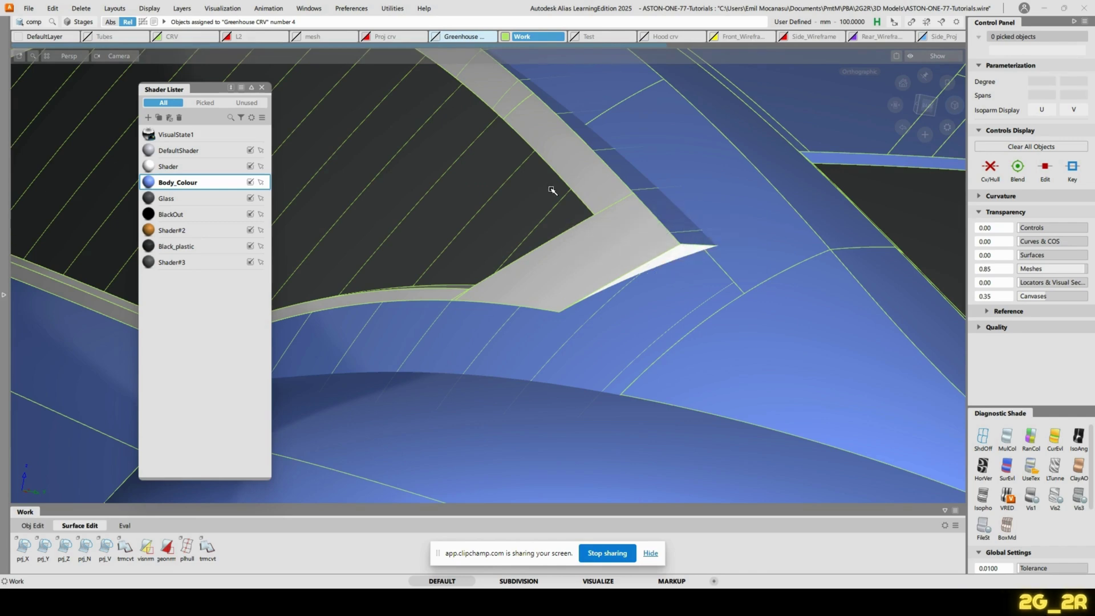
Apply the Body_Colour shader to the white sliver surface behind the pillar piece and dismiss the shader list
drag(175, 181, 654, 253)
click(263, 87)
scroll(640, 258, down, 6)
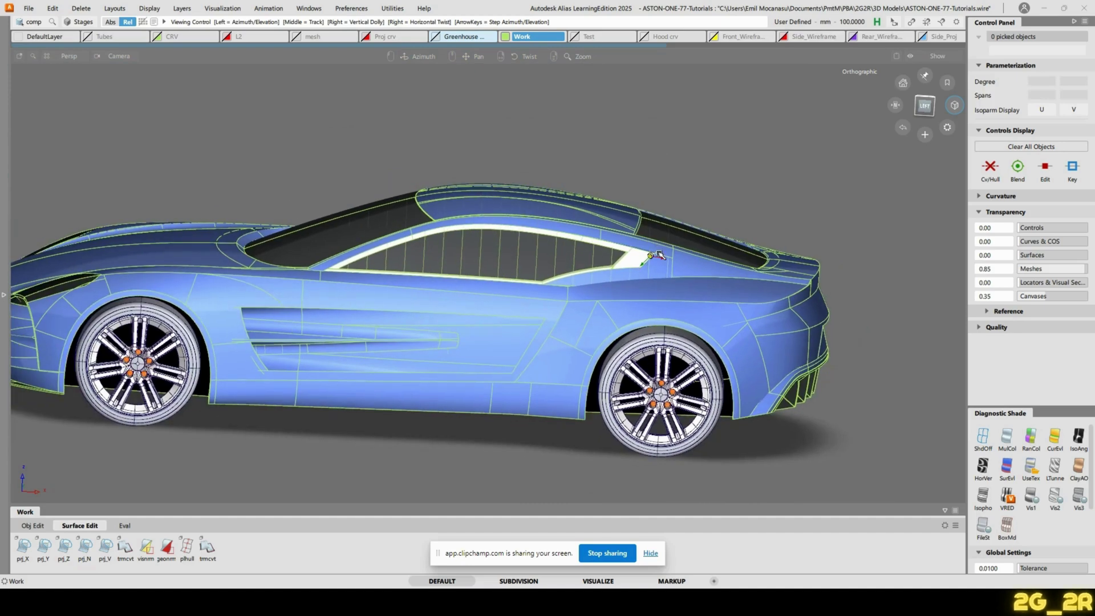
Assign the Black_plastic shader to the tyres on all the wheels
alt+shift+drag(514, 315, 306, 386)
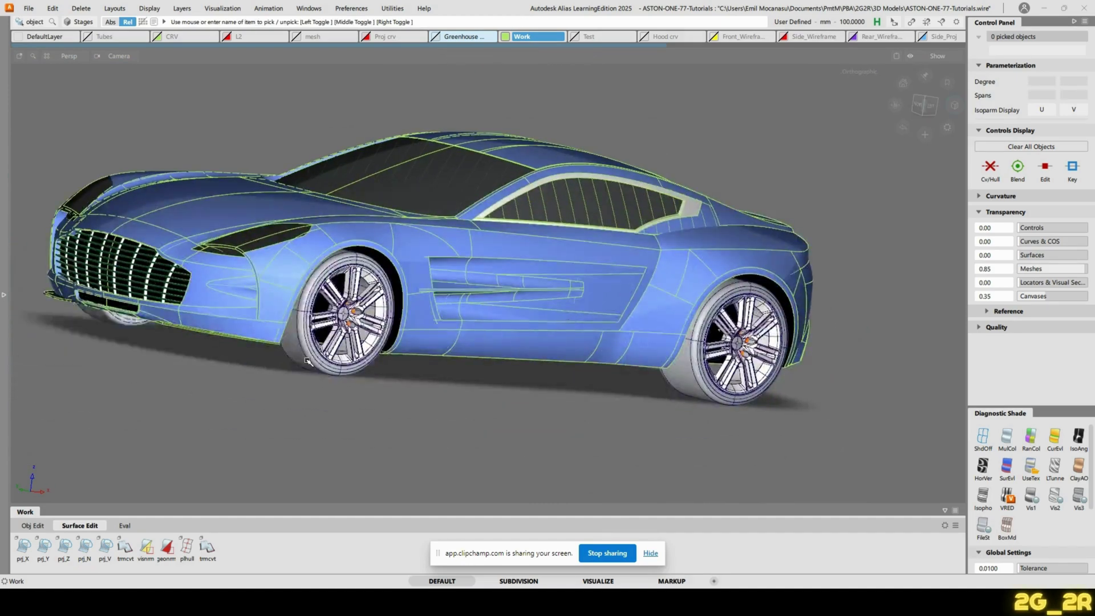
click(307, 362)
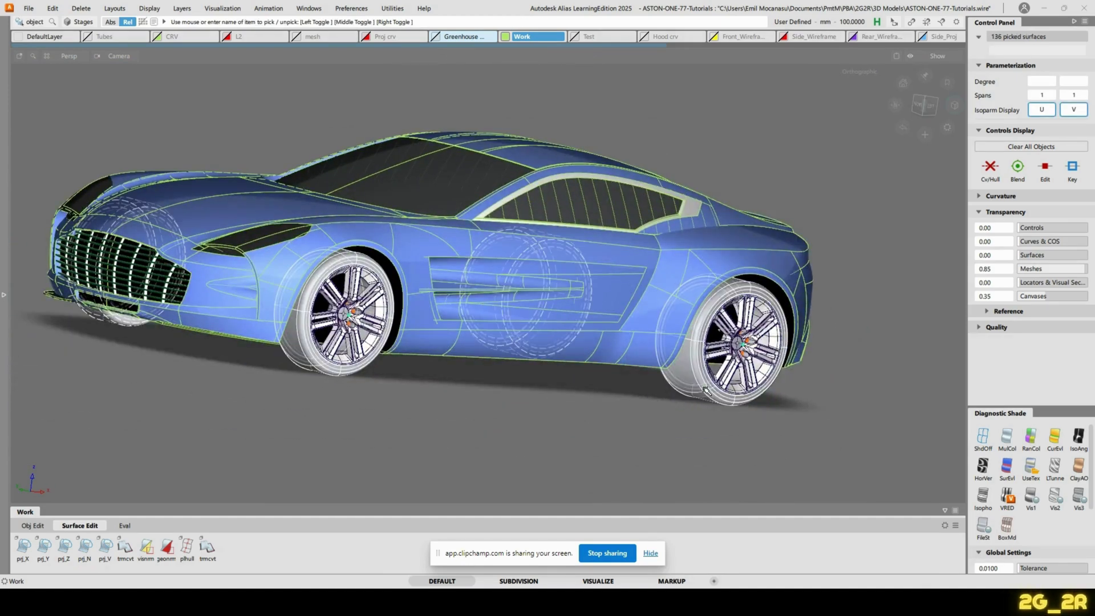
key(ctrl+m)
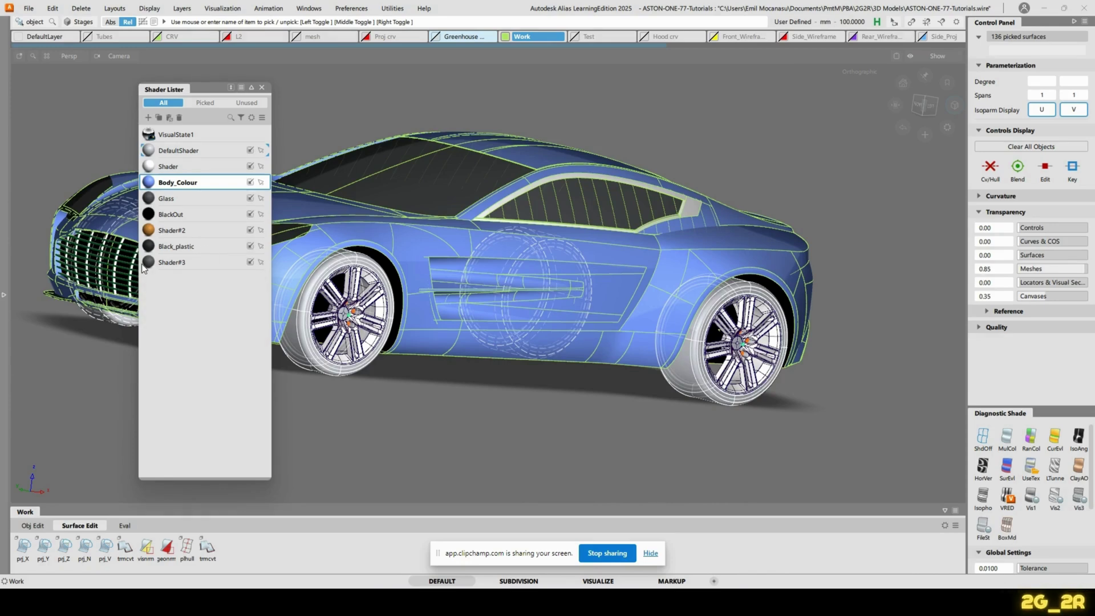
right_click(149, 251)
click(174, 256)
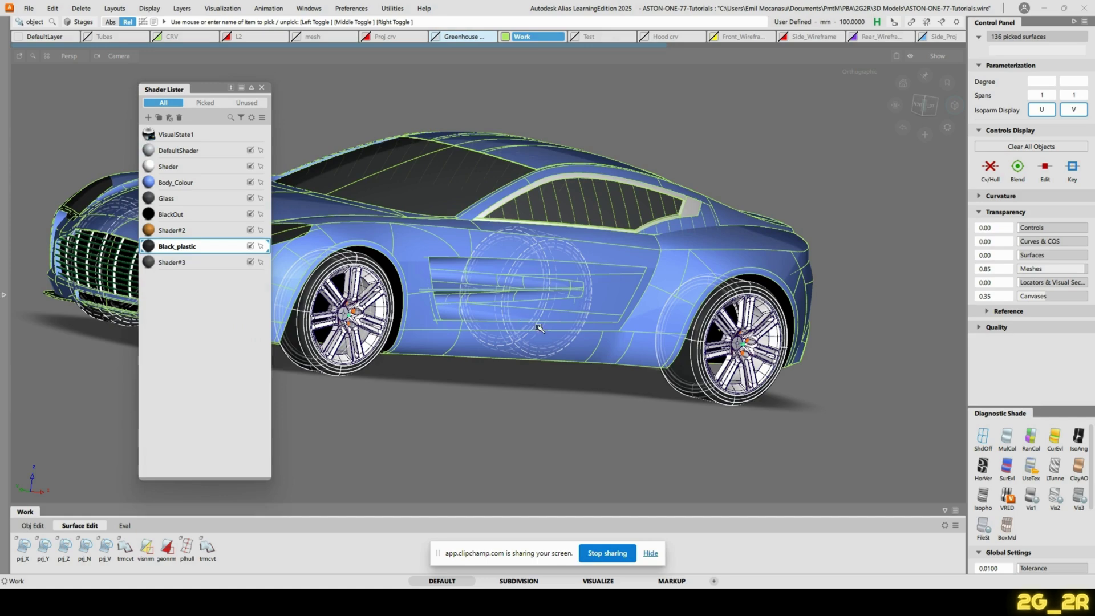
Dismiss the shader list and inspect the car with its black tyres from the front around to the rear quarter
alt+shift+middle_drag(450, 282, 653, 258)
alt+shift+right_drag(618, 408, 638, 285)
alt+shift+drag(638, 285, 919, 271)
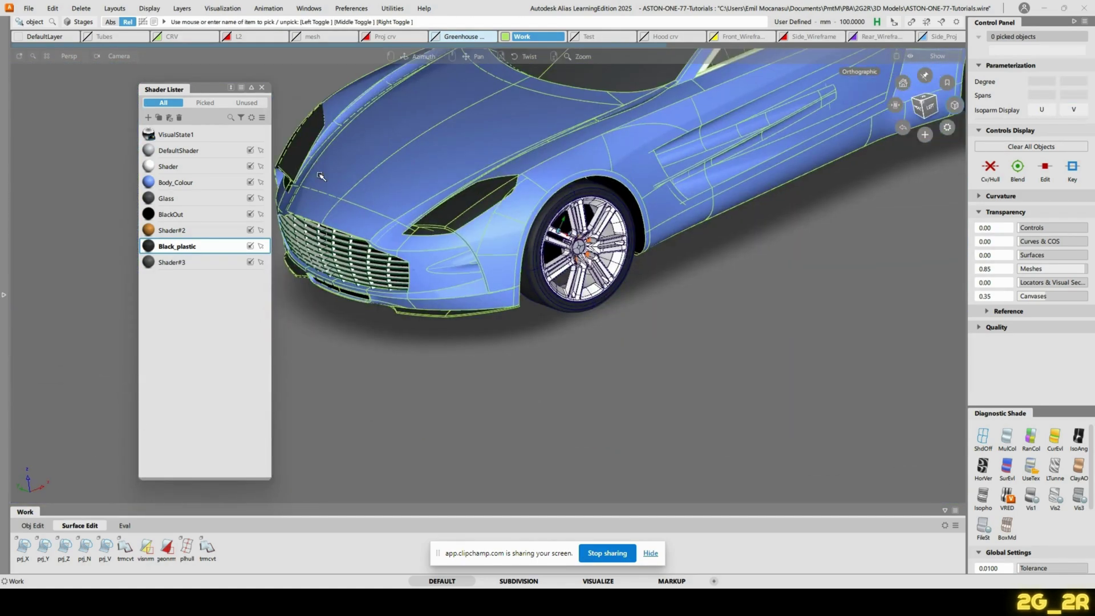
click(261, 87)
alt+shift+middle_drag(810, 108, 553, 337)
alt+shift+drag(752, 258, 565, 268)
alt+shift+middle_drag(928, 219, 786, 272)
alt+shift+drag(786, 272, 567, 317)
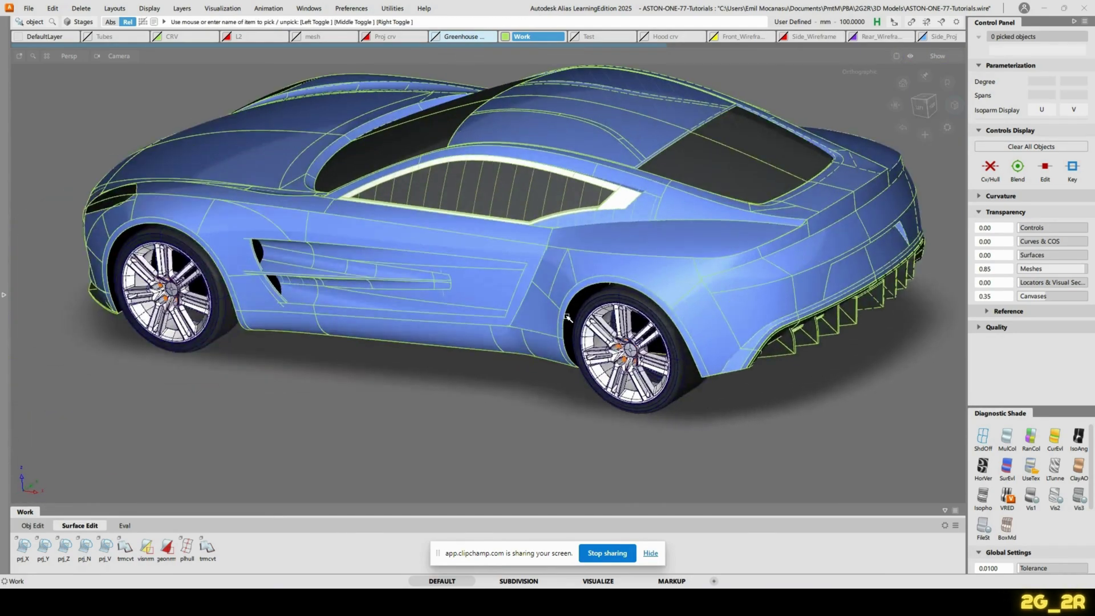